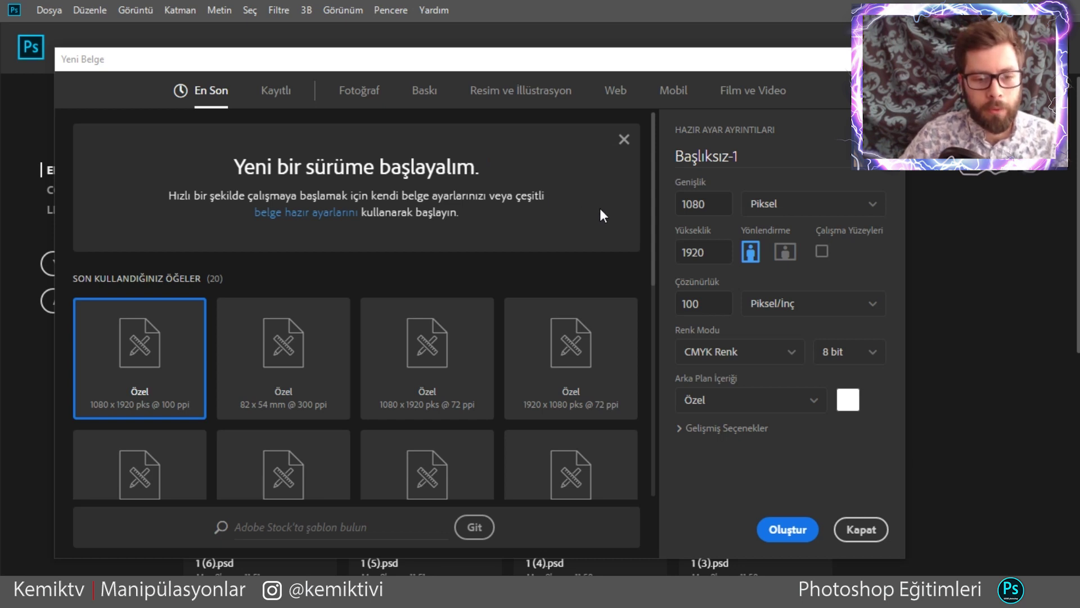
Dismiss the welcome banner and show the Mobile presets in the New Document dialog.
left_click(624, 138)
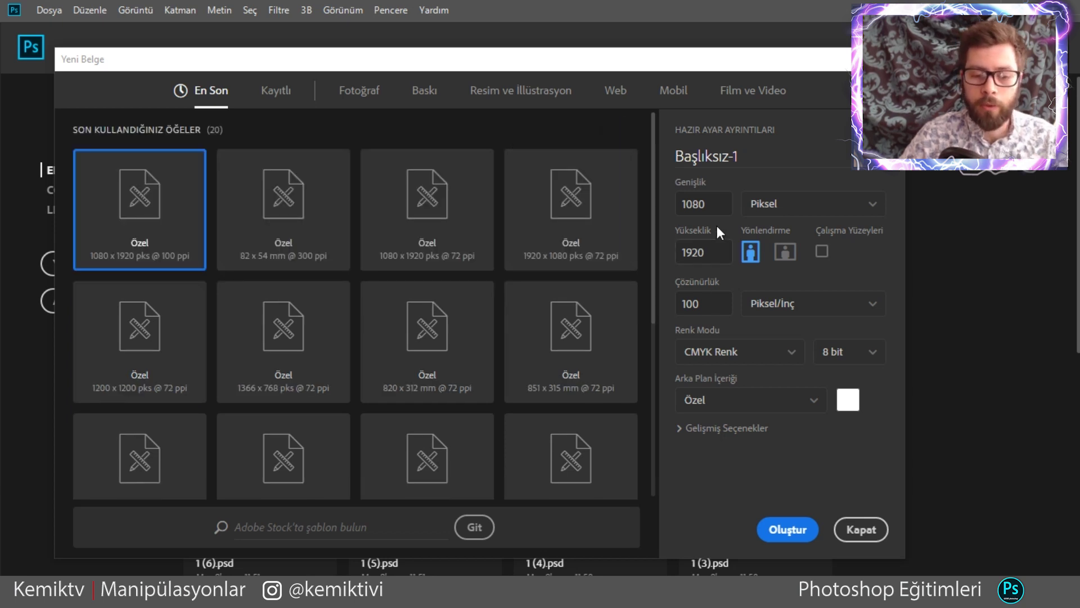
left_click(703, 203)
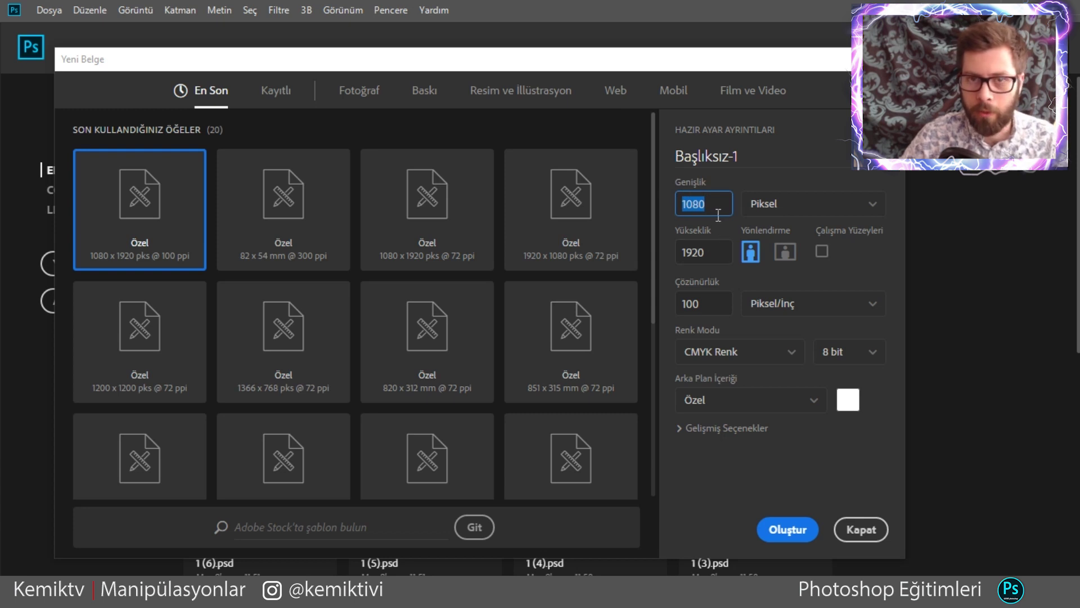
left_click(682, 253)
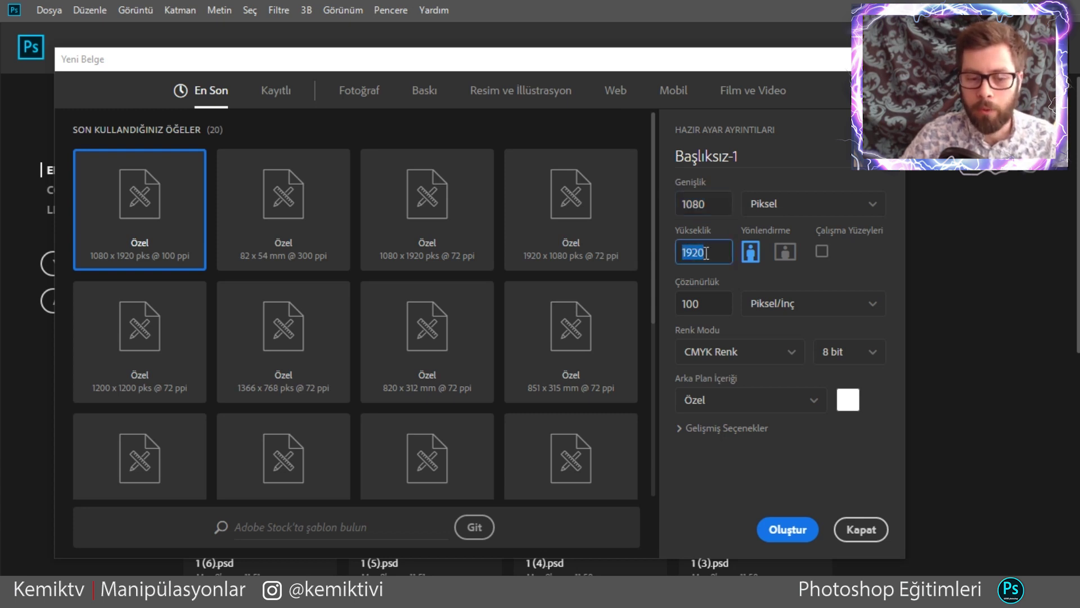
left_click(723, 207)
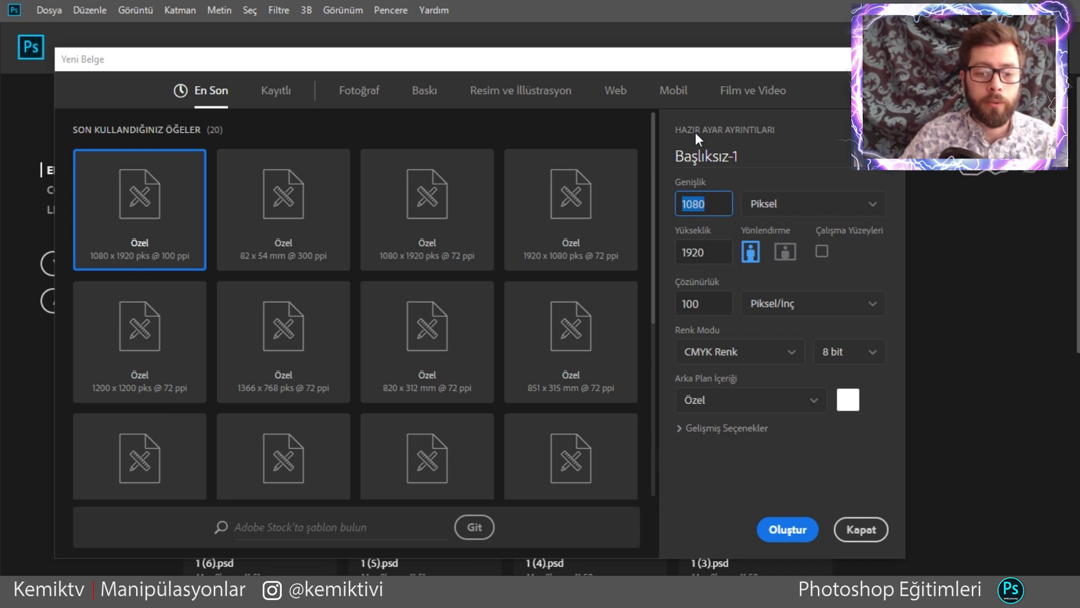
left_click(673, 91)
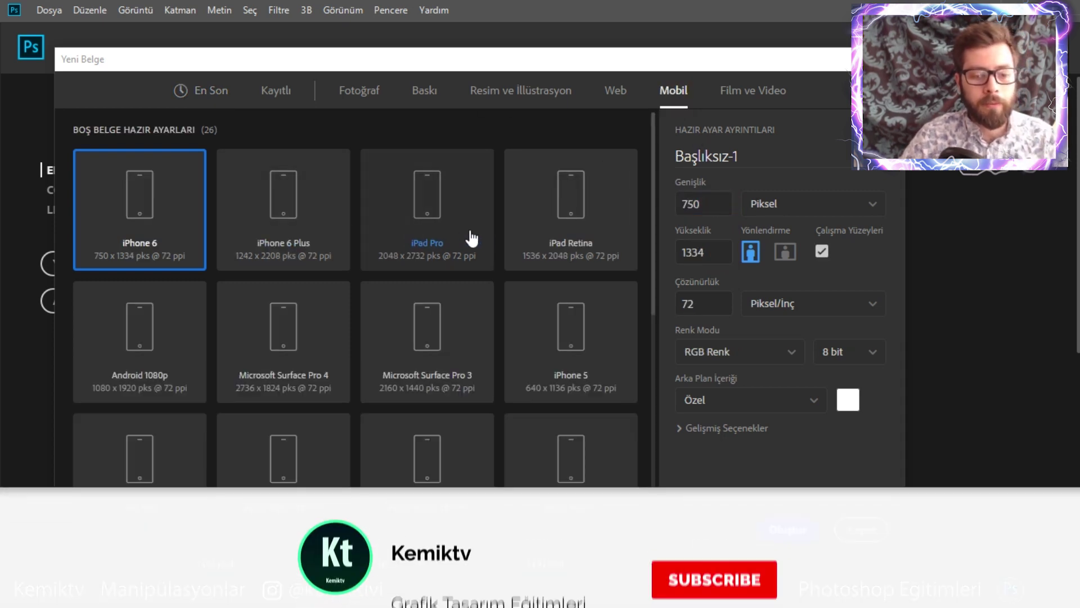
Browse all 26 Mobile presets, leaving iPhone 6 (750 × 1334 px, 72 ppi, RGB) selected.
scroll(624, 270, "down", 5)
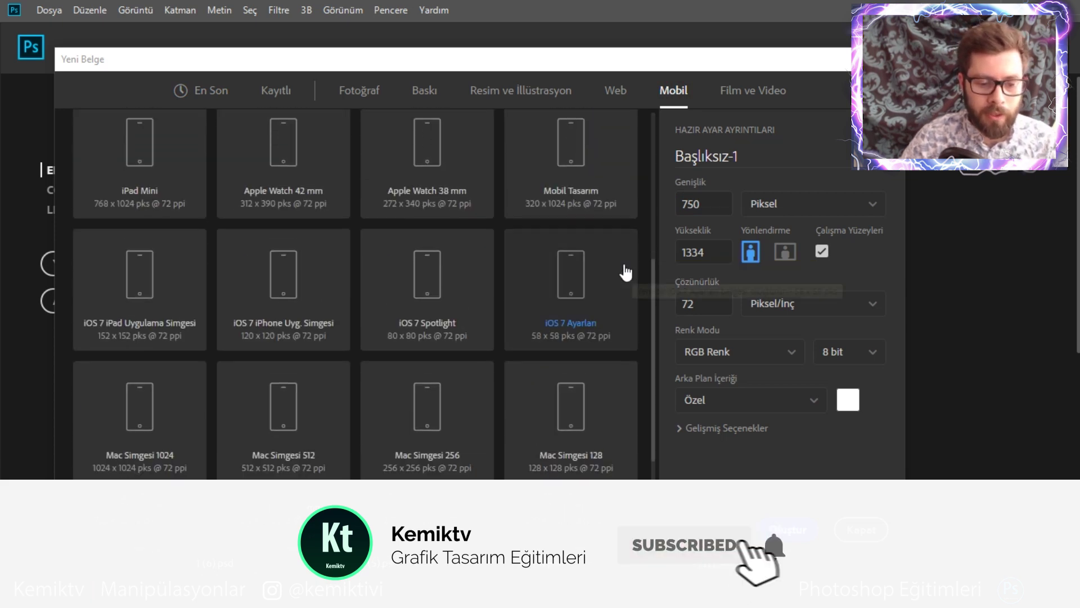
scroll(625, 272, "down", 2)
scroll(612, 289, "down", 2)
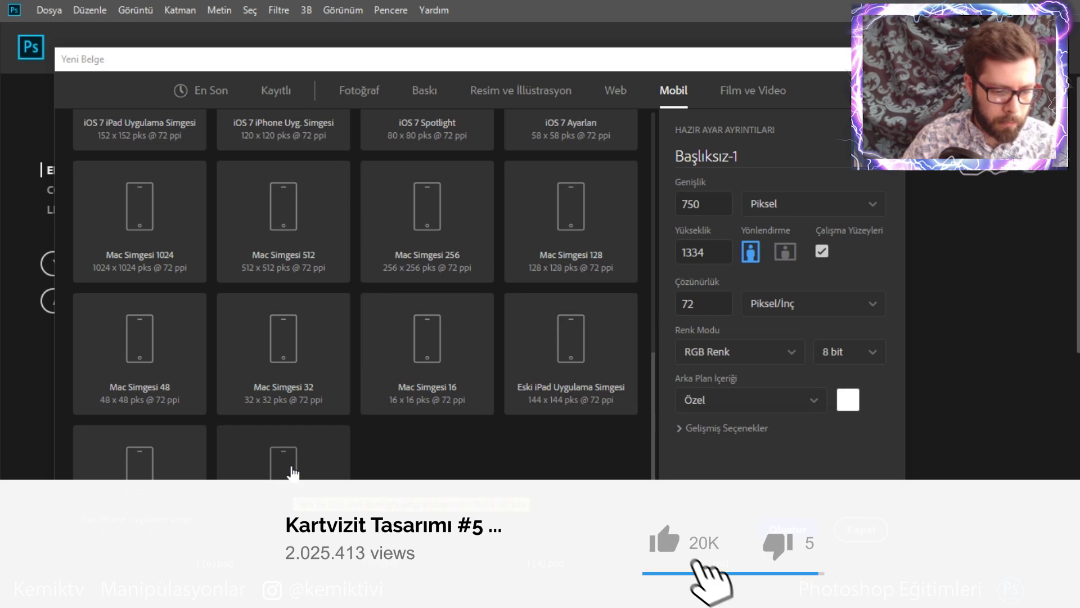
scroll(227, 392, "up", 3)
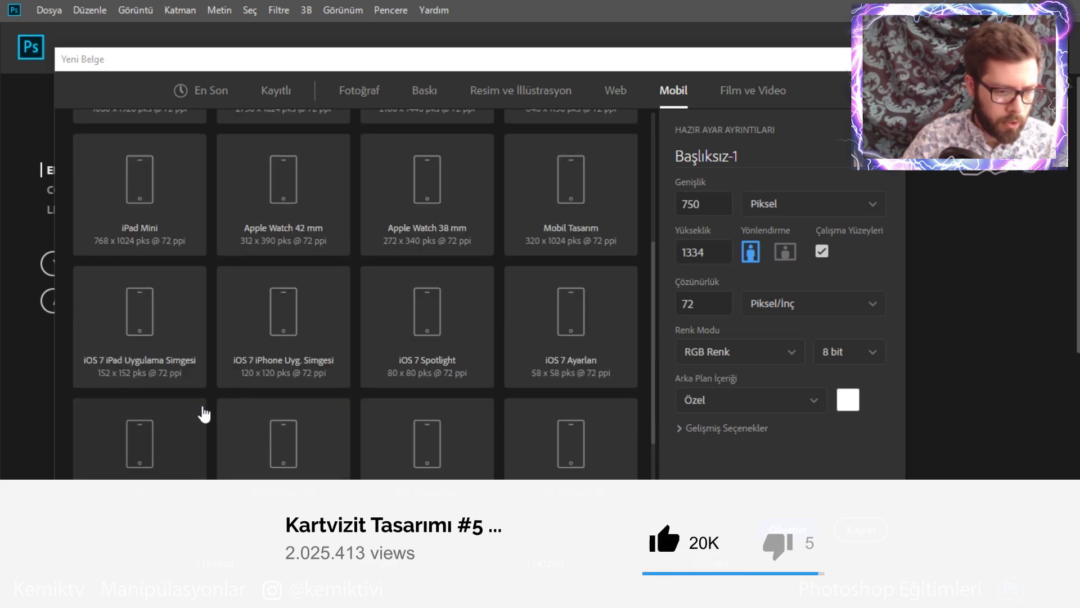
scroll(204, 414, "up", 2)
scroll(217, 410, "up", 1)
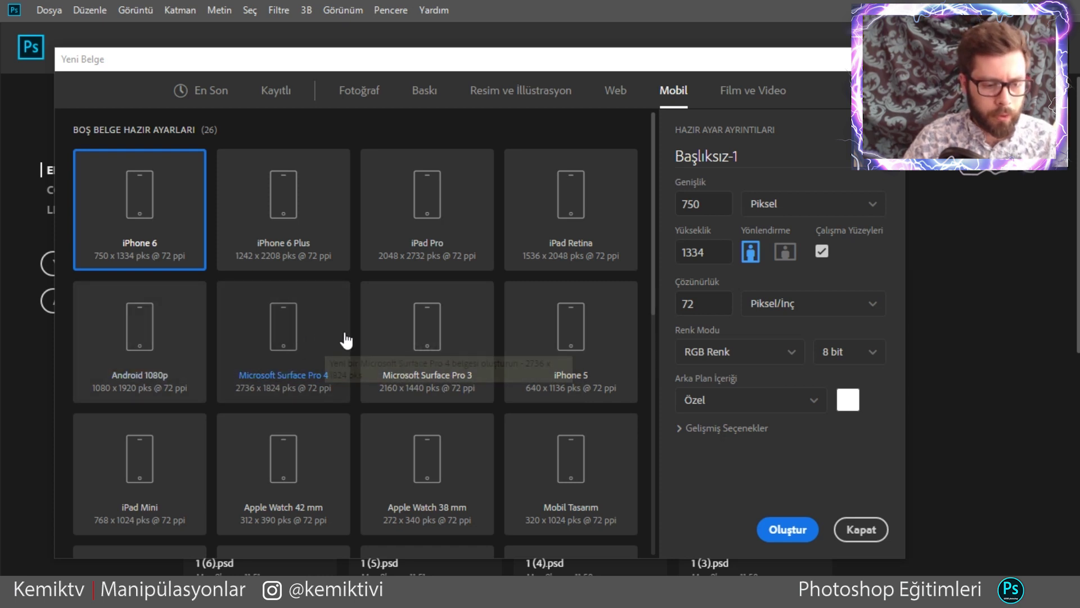
scroll(405, 358, "down", 3)
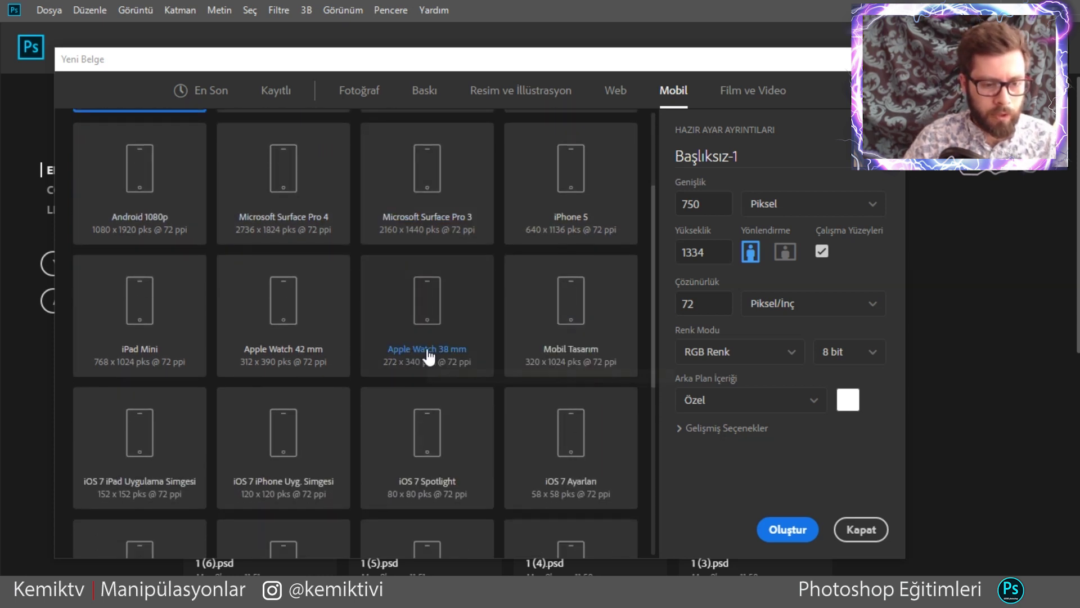
scroll(430, 358, "up", 3)
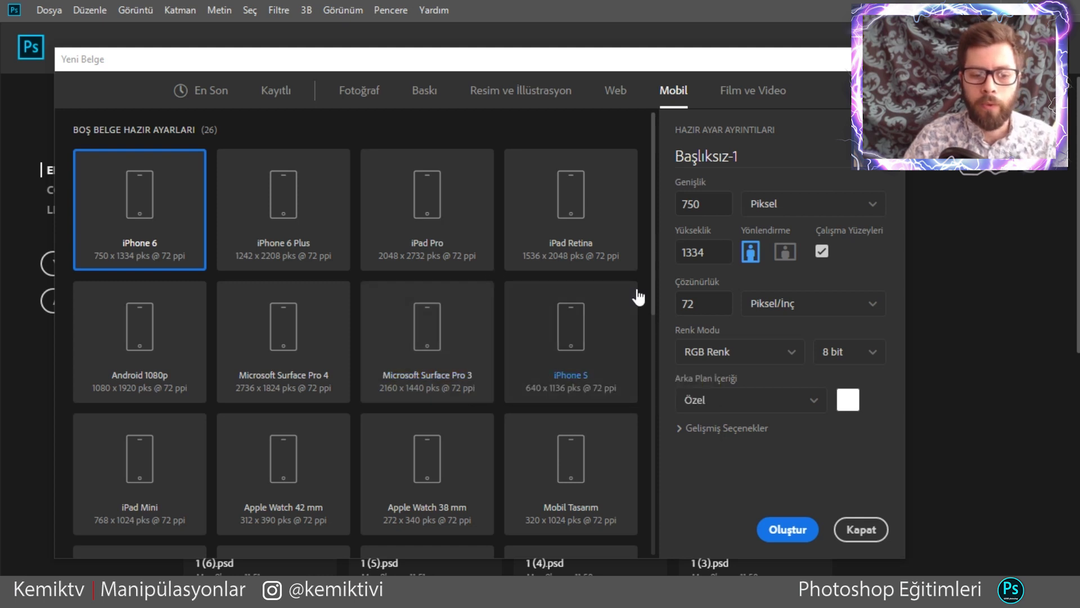
scroll(638, 297, "down", 6)
scroll(618, 301, "down", 3)
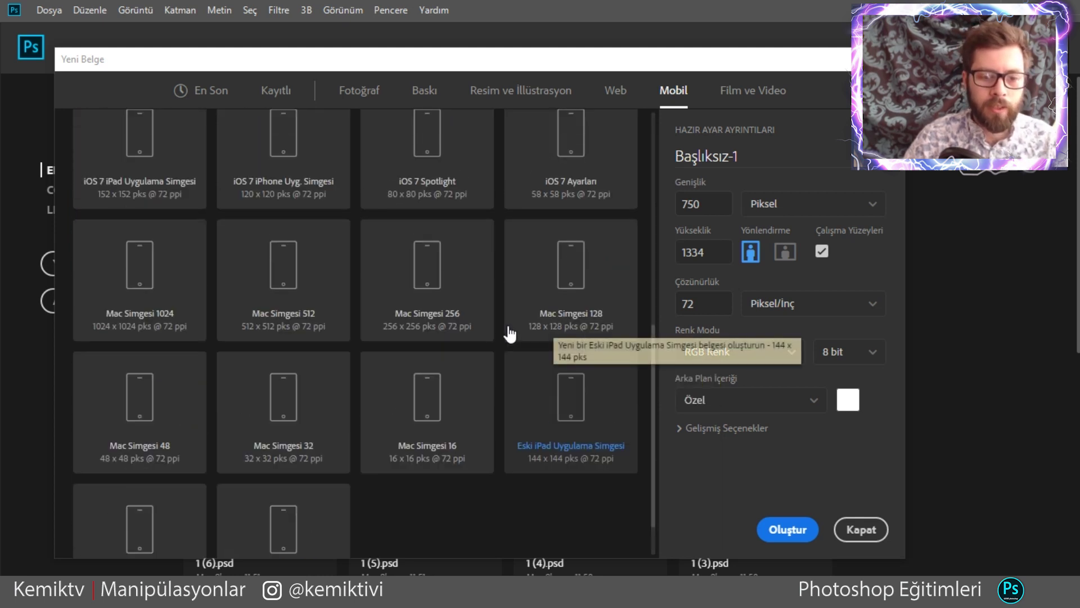
scroll(509, 335, "up", 8)
scroll(509, 336, "up", 1)
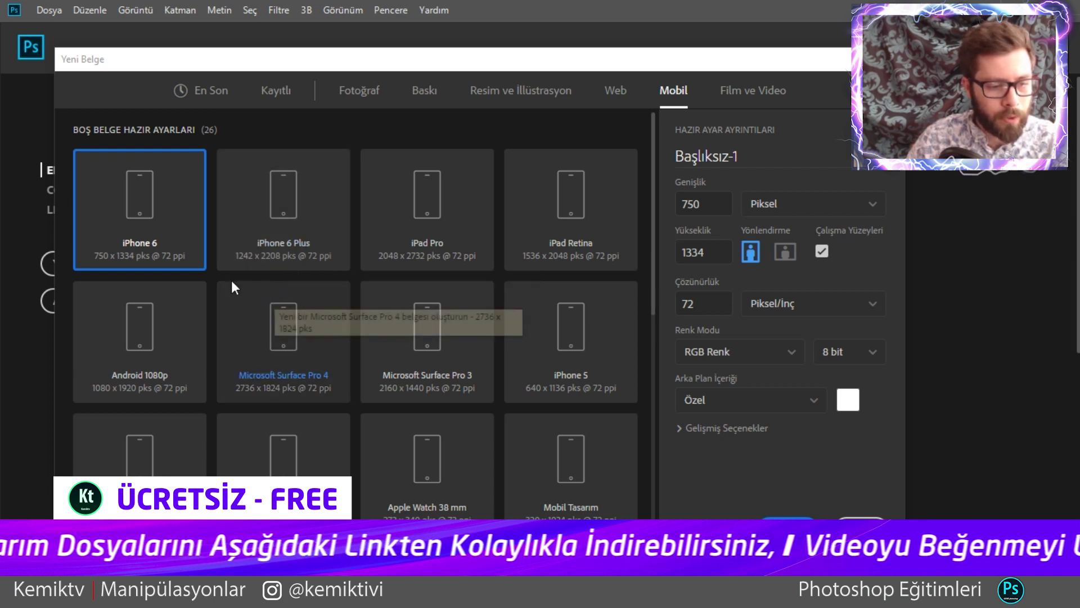
scroll(315, 389, "down", 3)
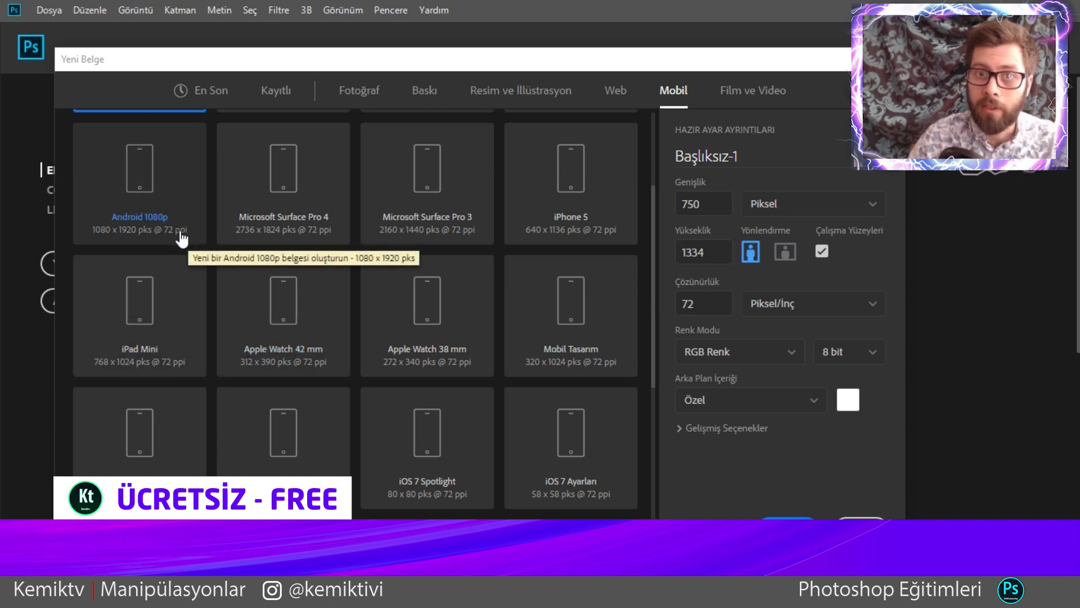
scroll(462, 345, "down", 4)
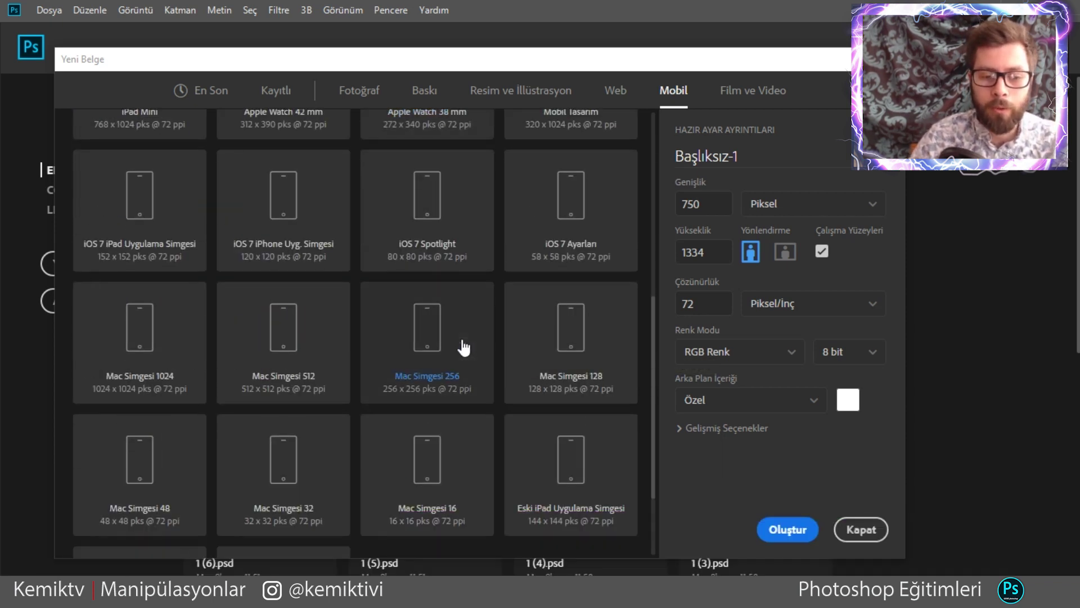
scroll(463, 347, "up", 3)
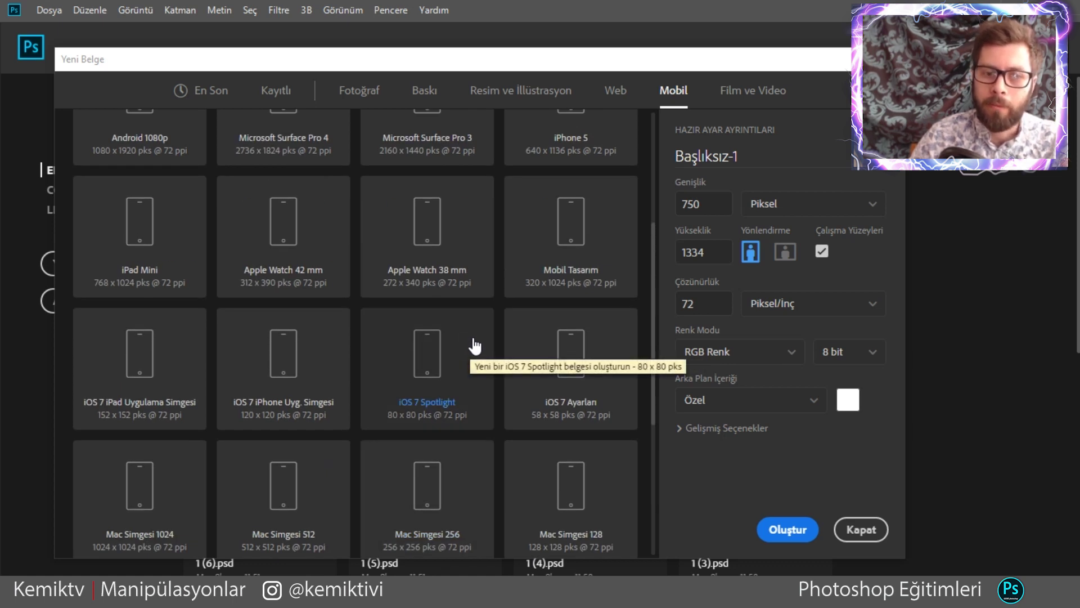
scroll(488, 241, "up", 4)
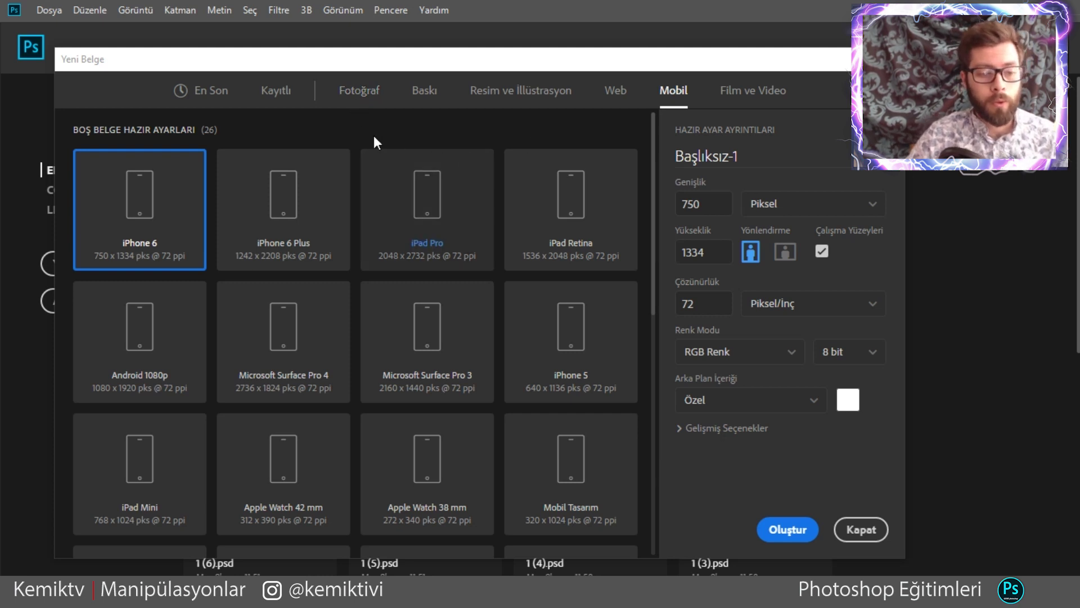
Set the new document's width to 1080 px and height to 1920 px.
double_click(698, 207)
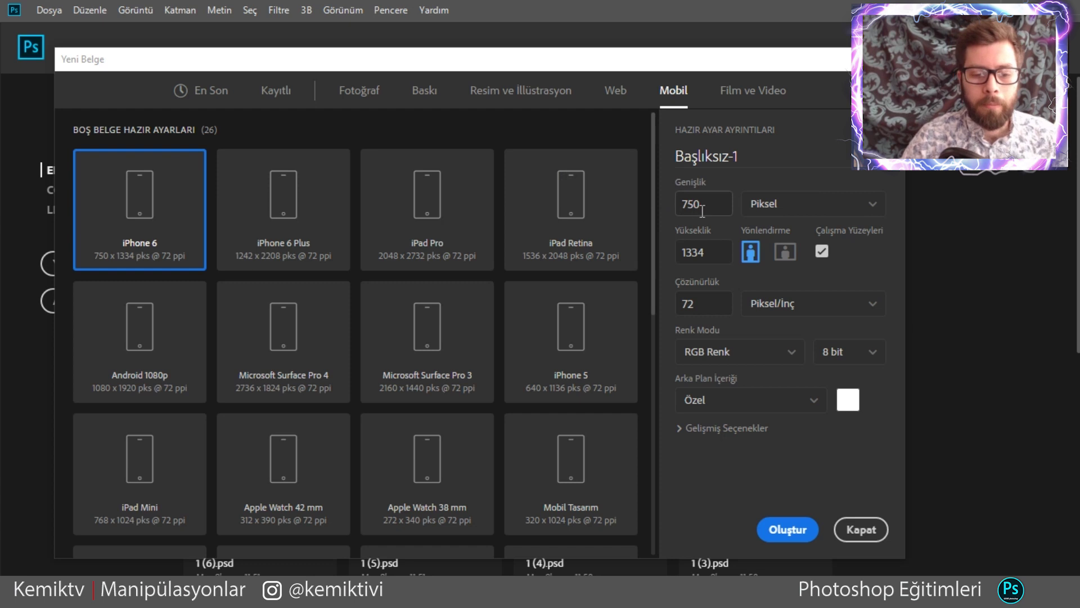
type("1")
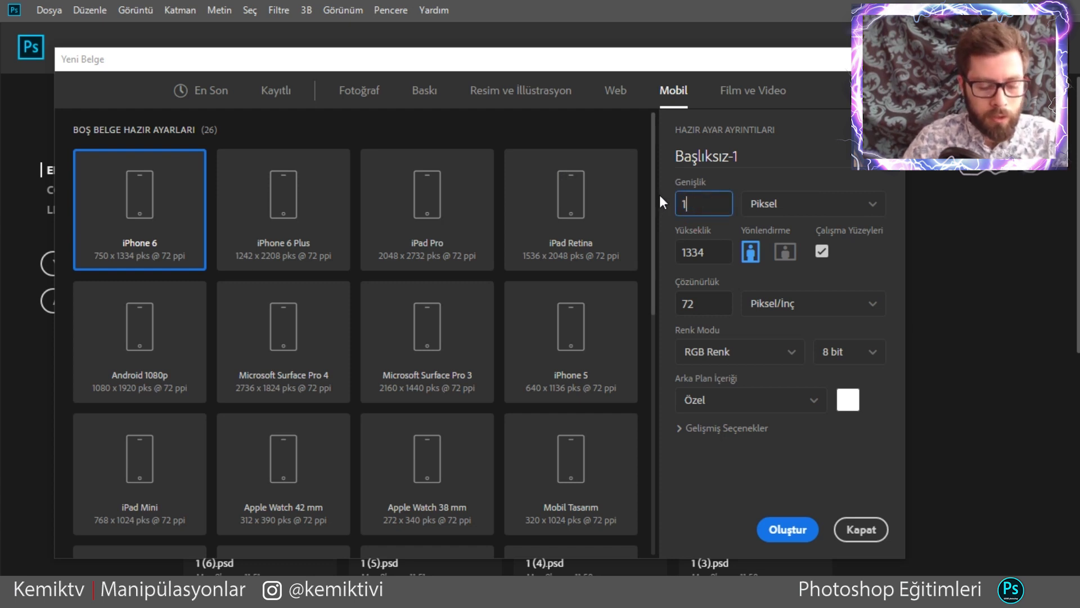
type("080")
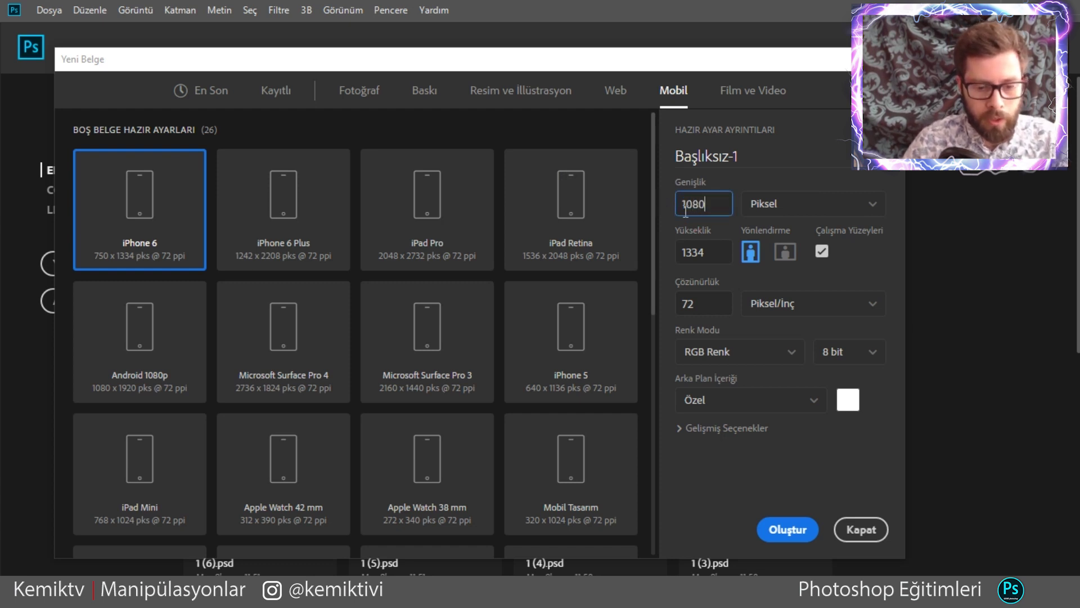
key("Tab")
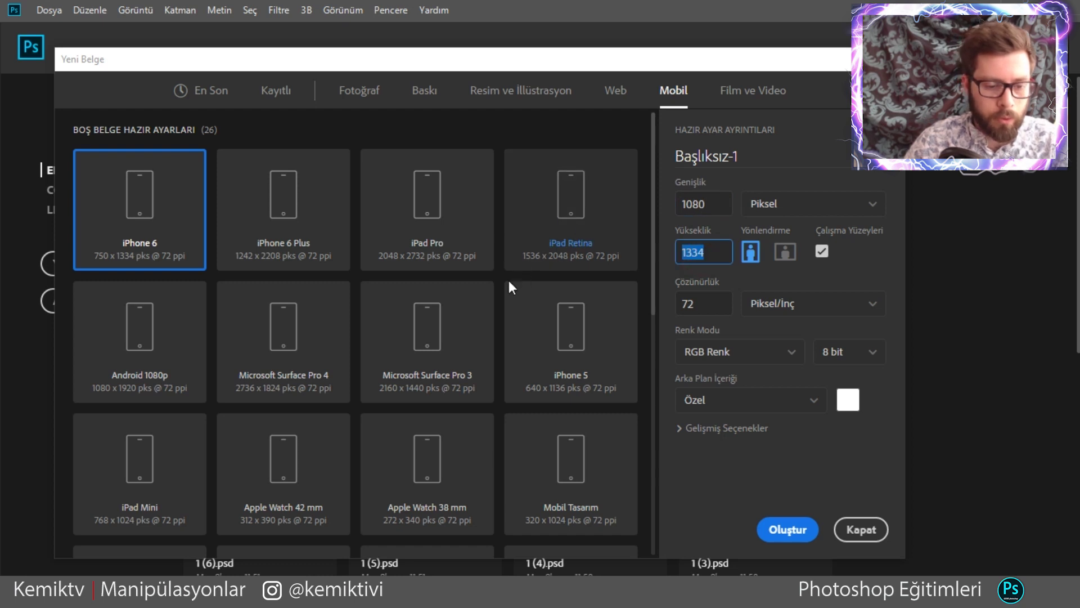
scroll(506, 284, "down", 3)
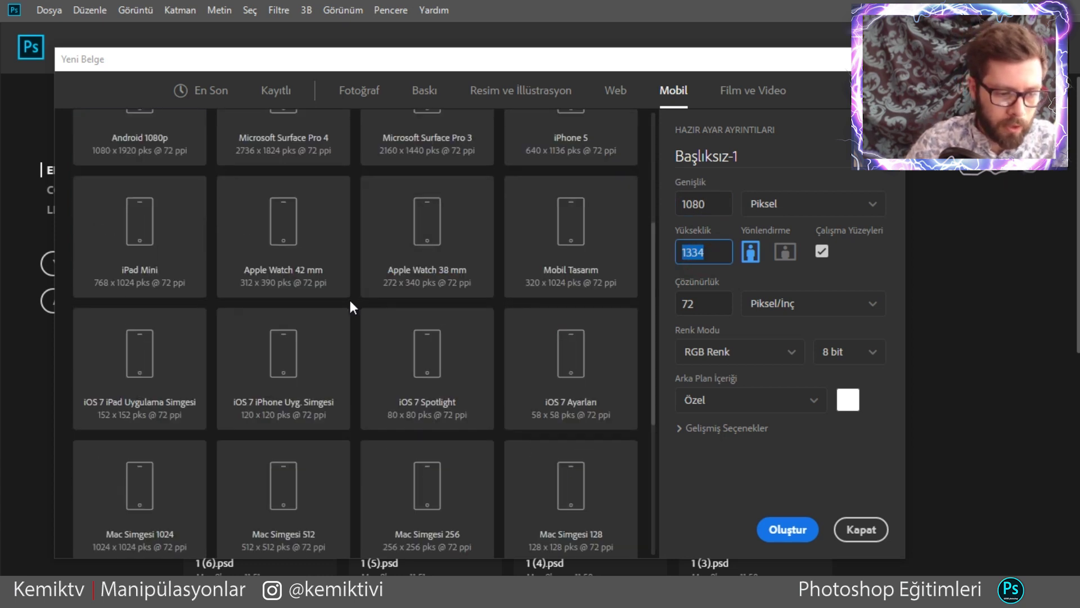
scroll(350, 300, "down", 3)
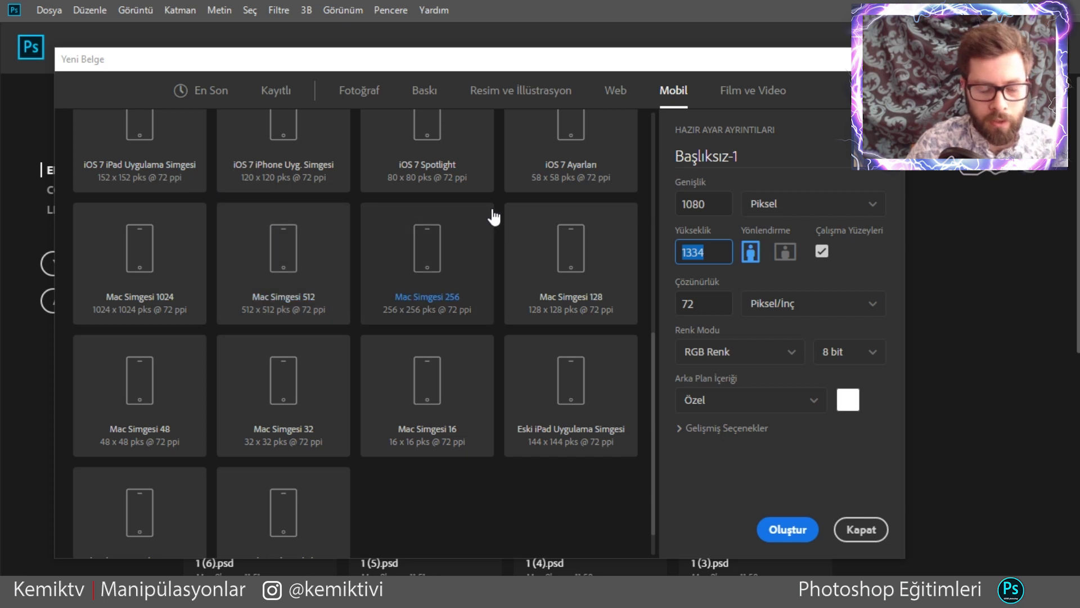
scroll(555, 333, "down", 1)
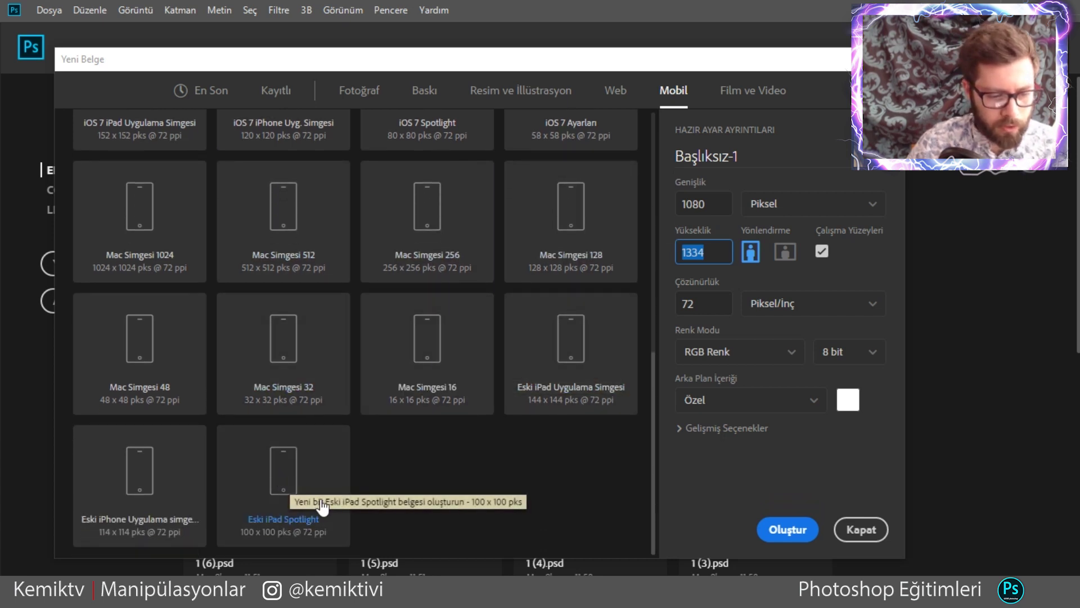
scroll(289, 467, "up", 5)
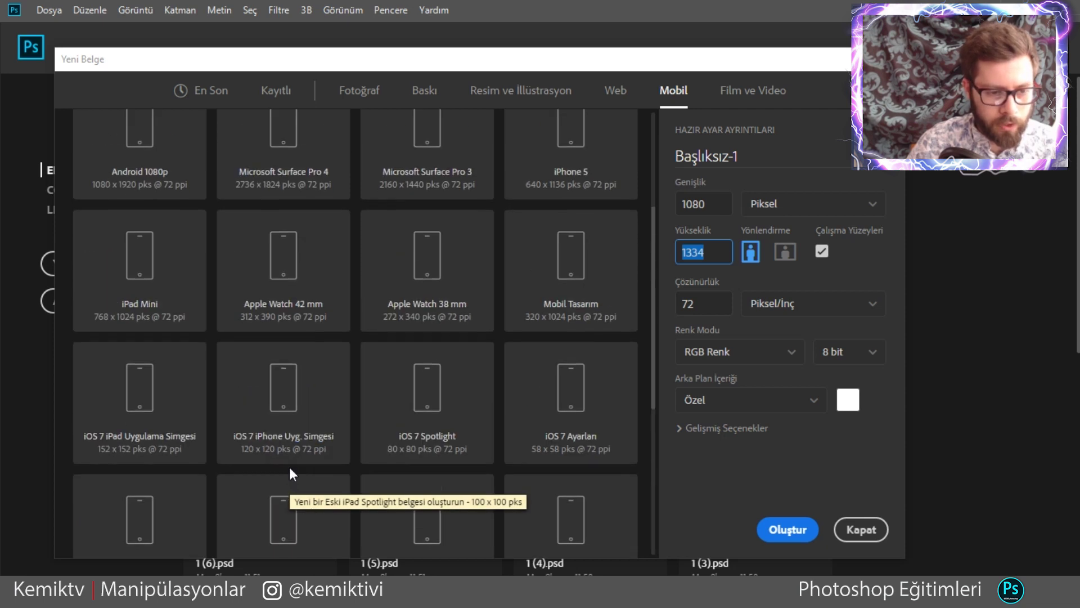
scroll(390, 403, "up", 5)
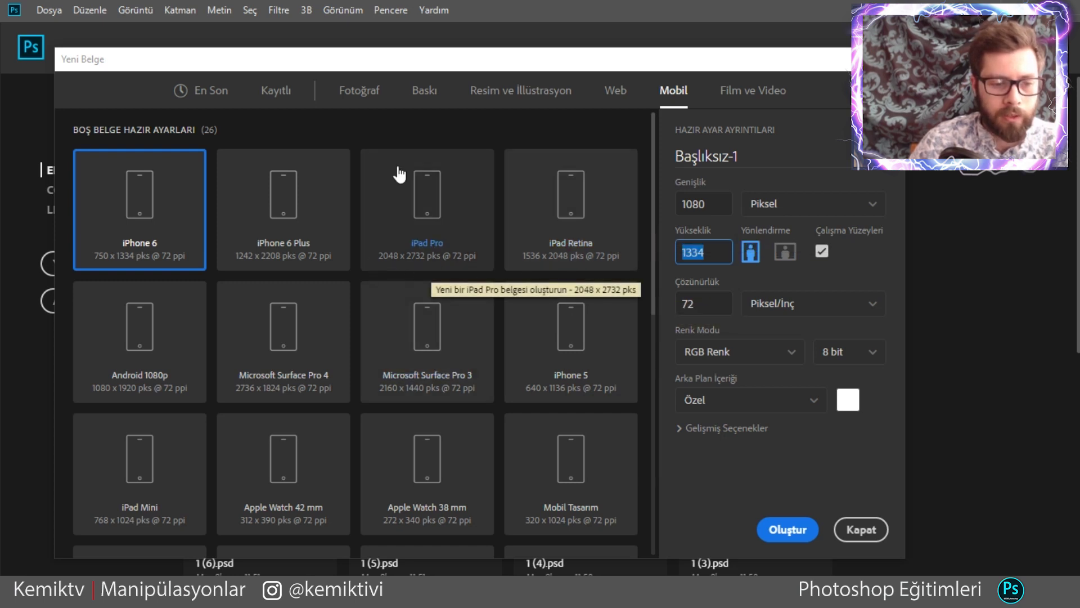
type("1920")
Change the resolution from 72 to 300 ppi, keeping the white RGB background.
double_click(716, 206)
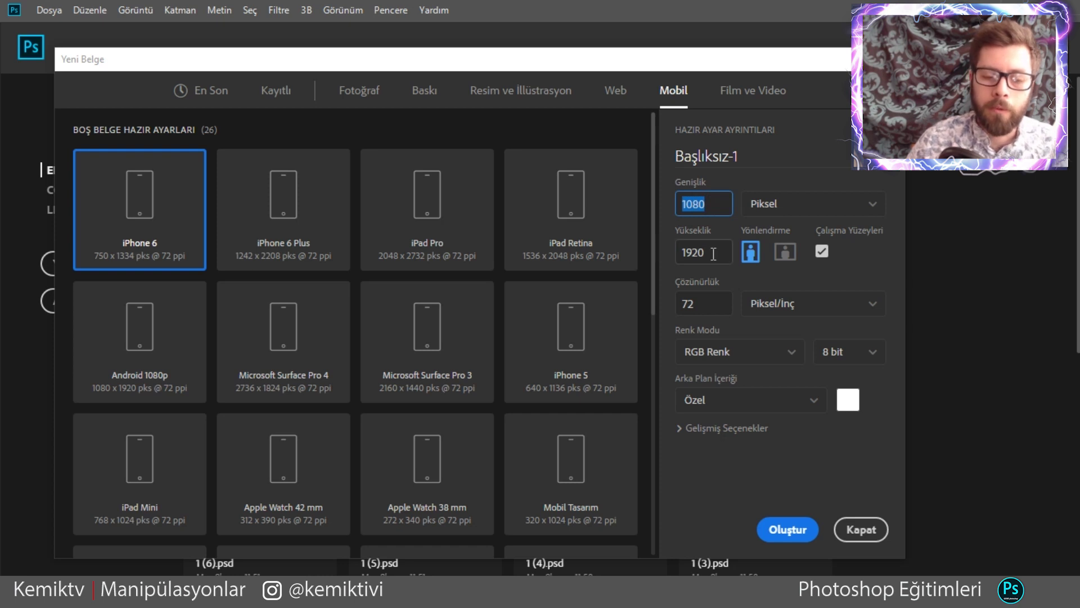
double_click(713, 255)
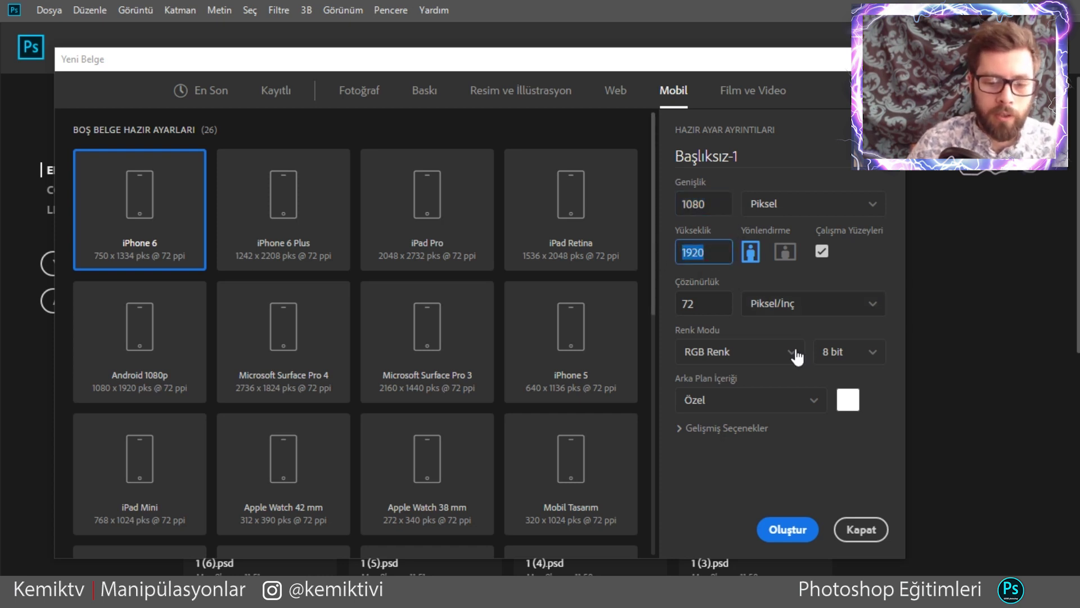
double_click(712, 306)
type("3")
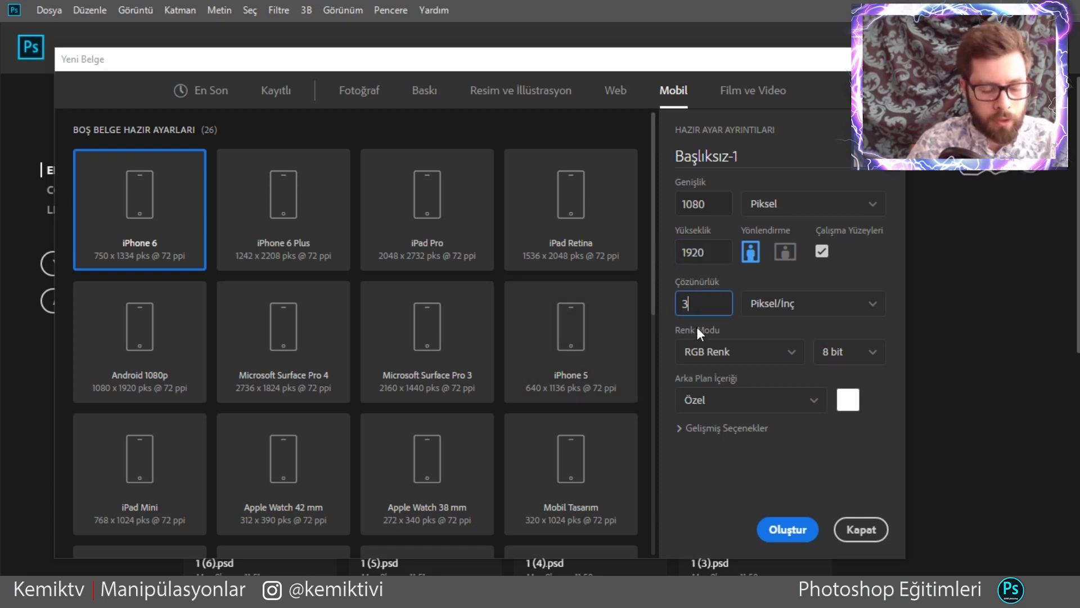
type("00")
double_click(725, 257)
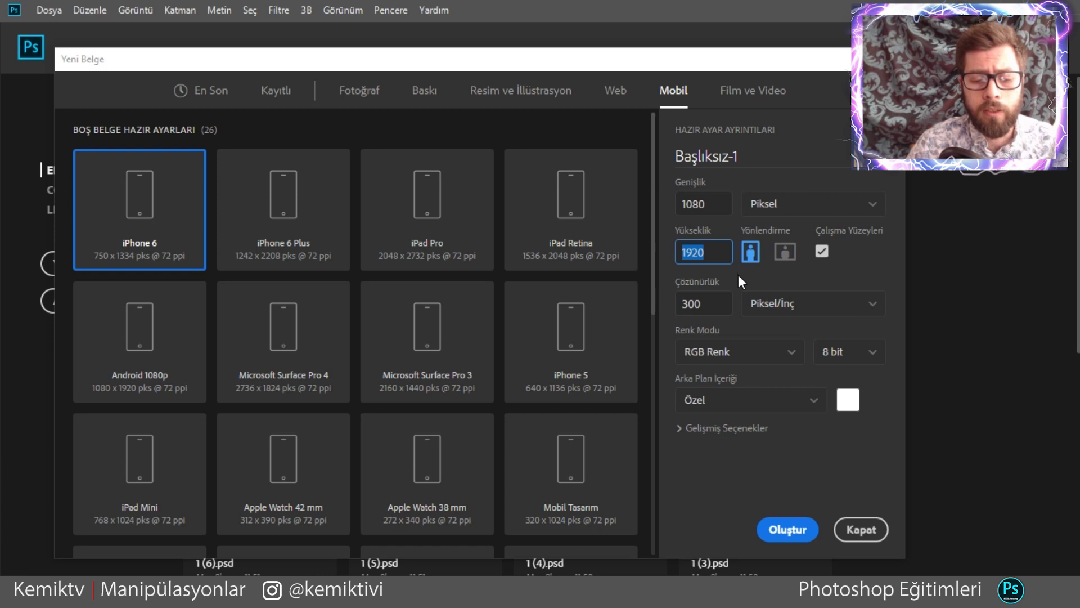
left_click(788, 528)
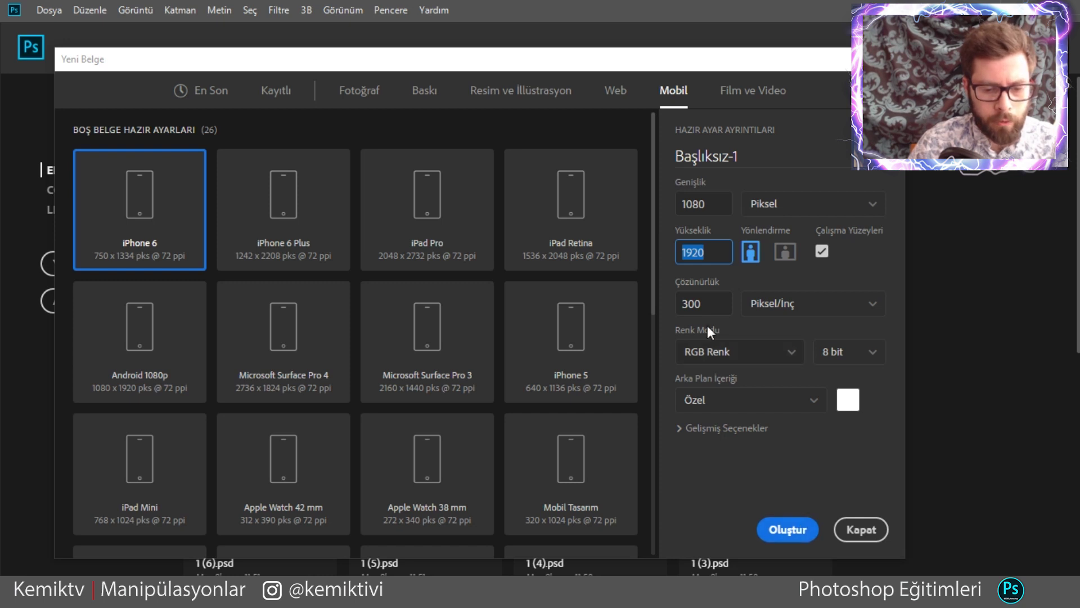
Create the 1080 × 1920 artboard document and deselect the artboard using the Move tool.
left_click(787, 532)
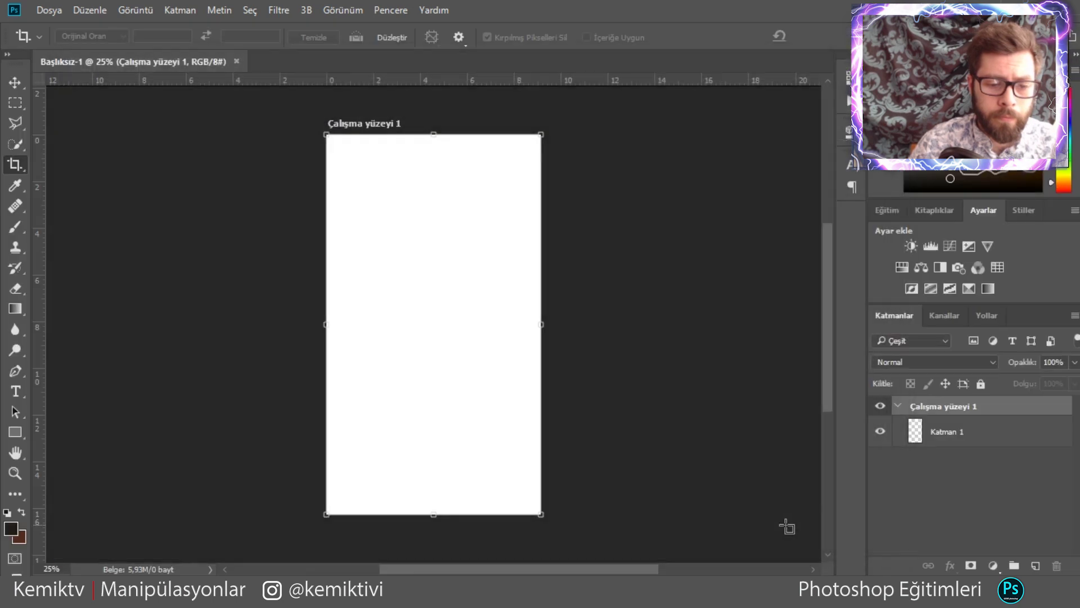
left_click(15, 83)
left_click(588, 232)
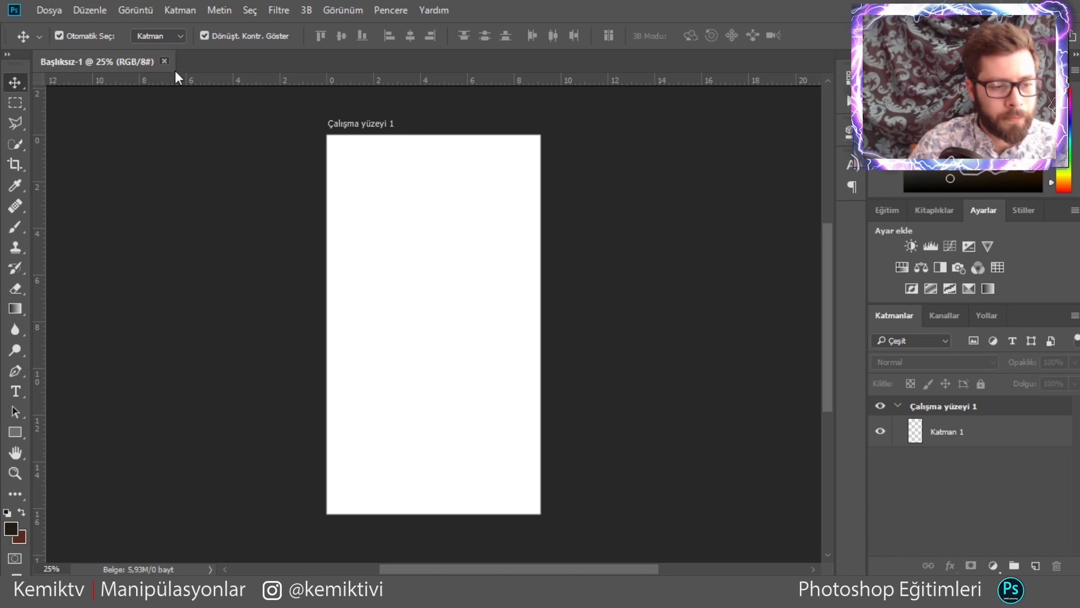
Close the artboard document and create a new 1080 × 1920 document with Artboards unchecked.
key("ctrl+w")
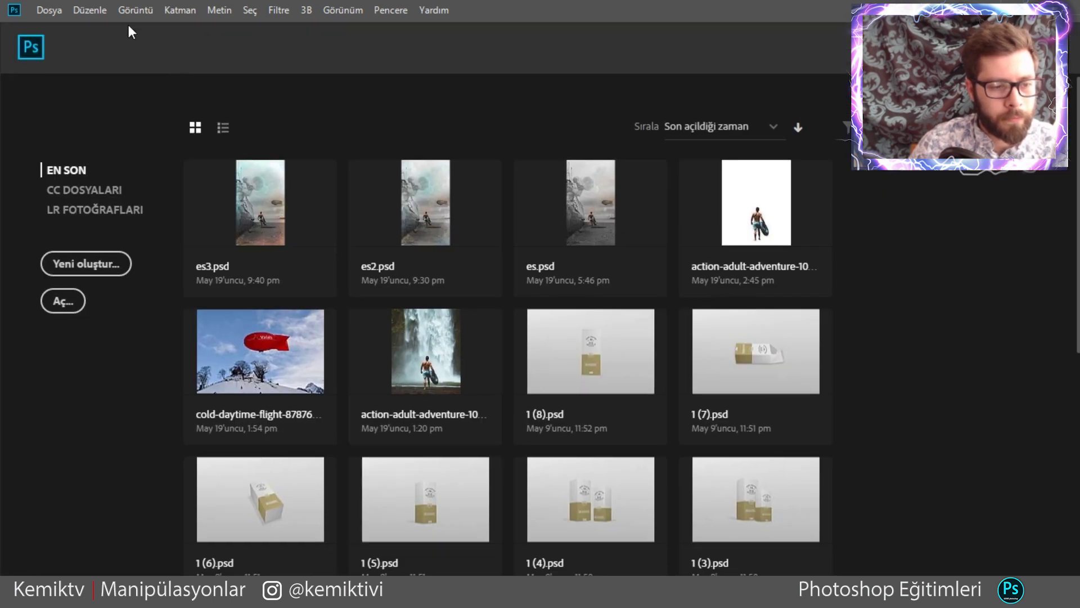
left_click(52, 10)
left_click(58, 32)
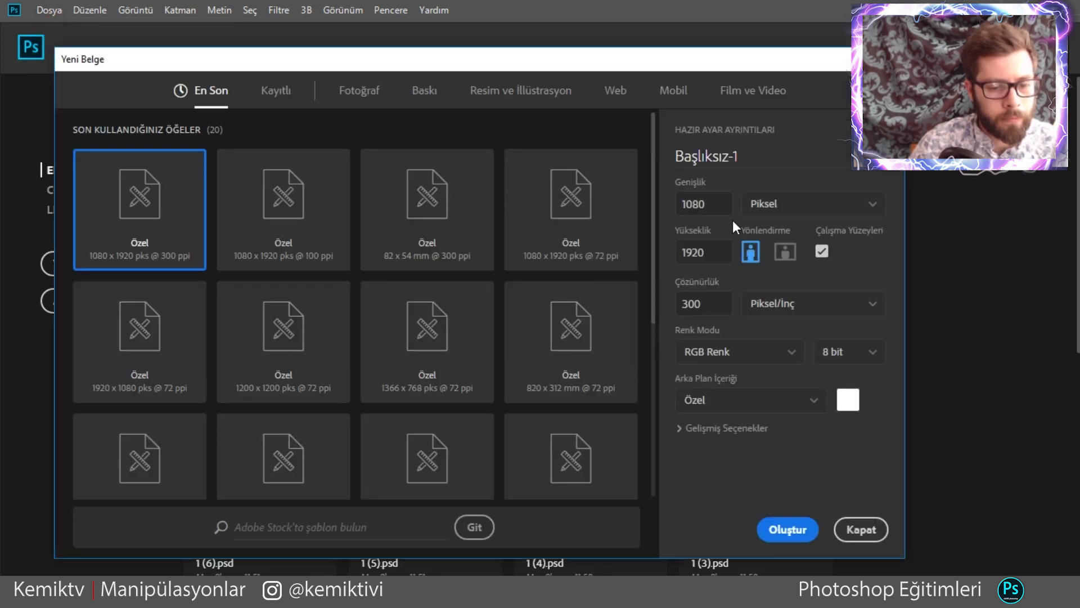
left_click(820, 253)
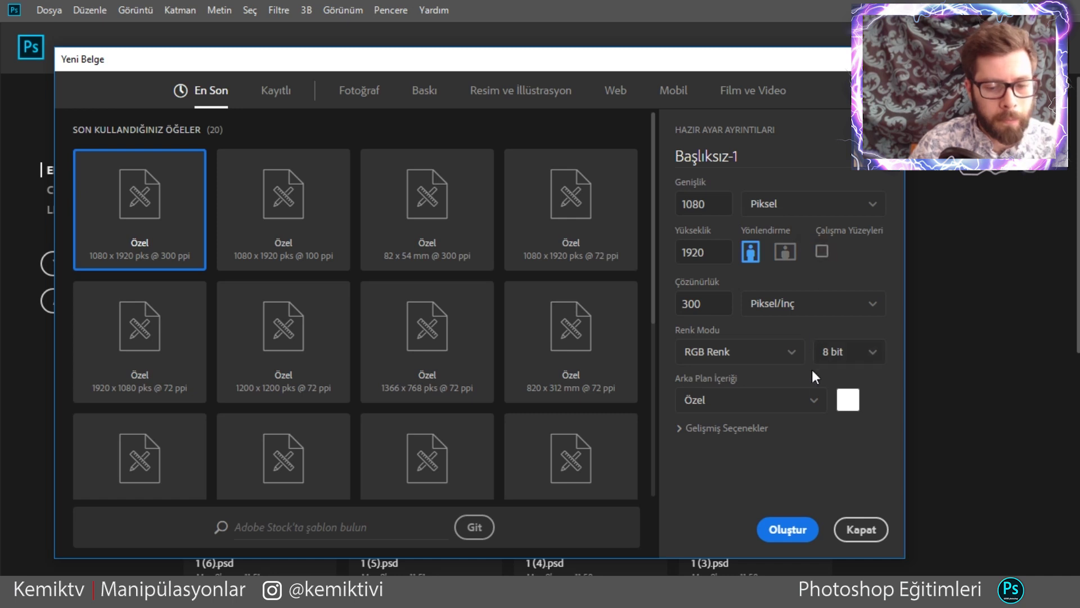
left_click(785, 533)
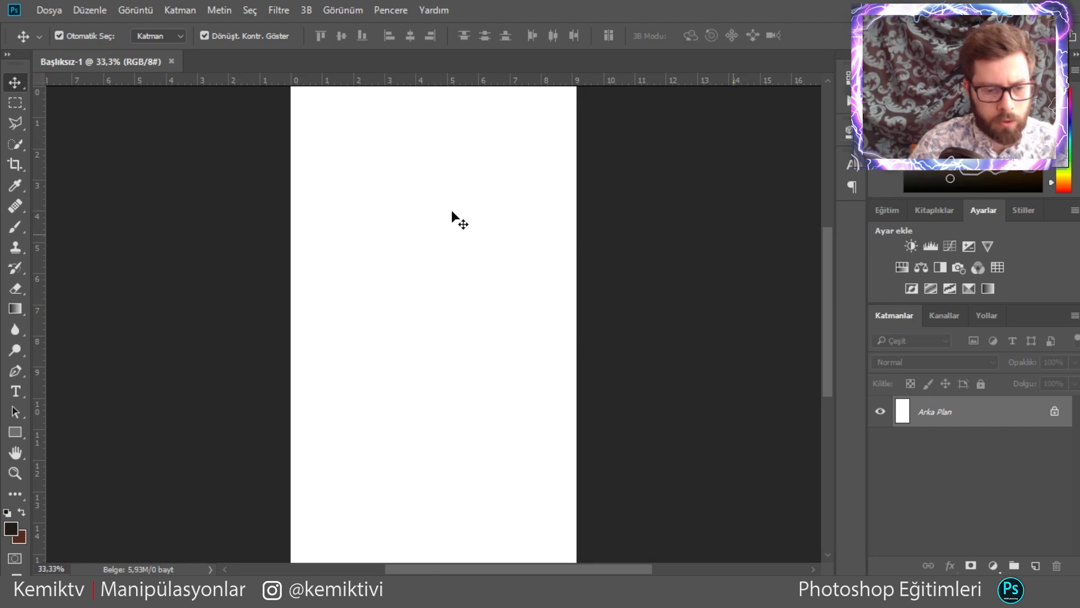
Drag abandoned-beach-black-and-white-1460245.jpg from the Jpeg folder onto the Photoshop canvas.
scroll(483, 256, "down", 1)
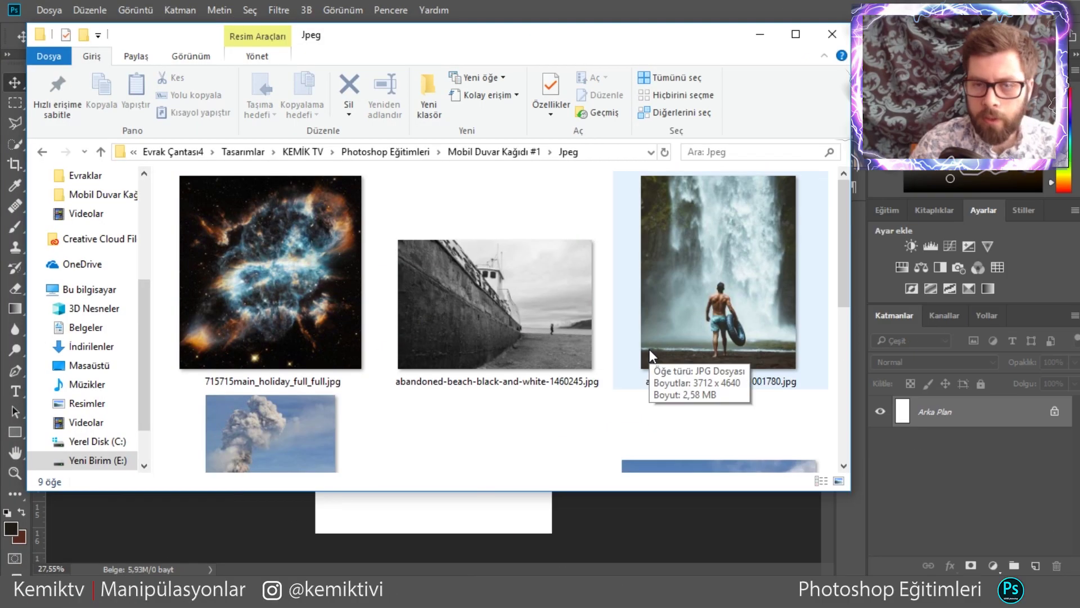
scroll(651, 354, "down", 5)
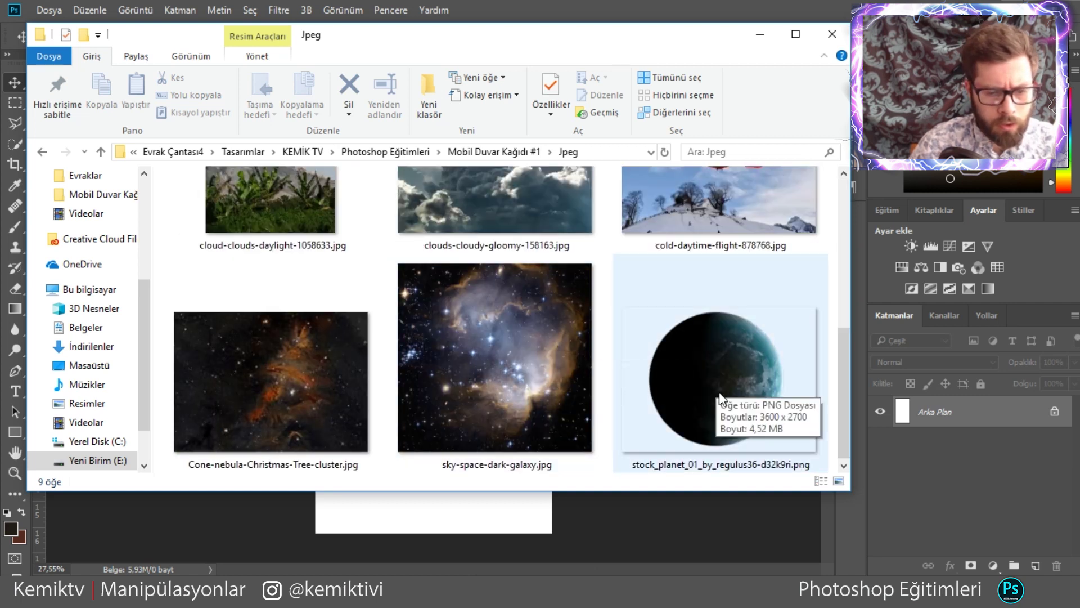
scroll(702, 395, "up", 5)
scroll(659, 364, "down", 5)
scroll(660, 365, "up", 5)
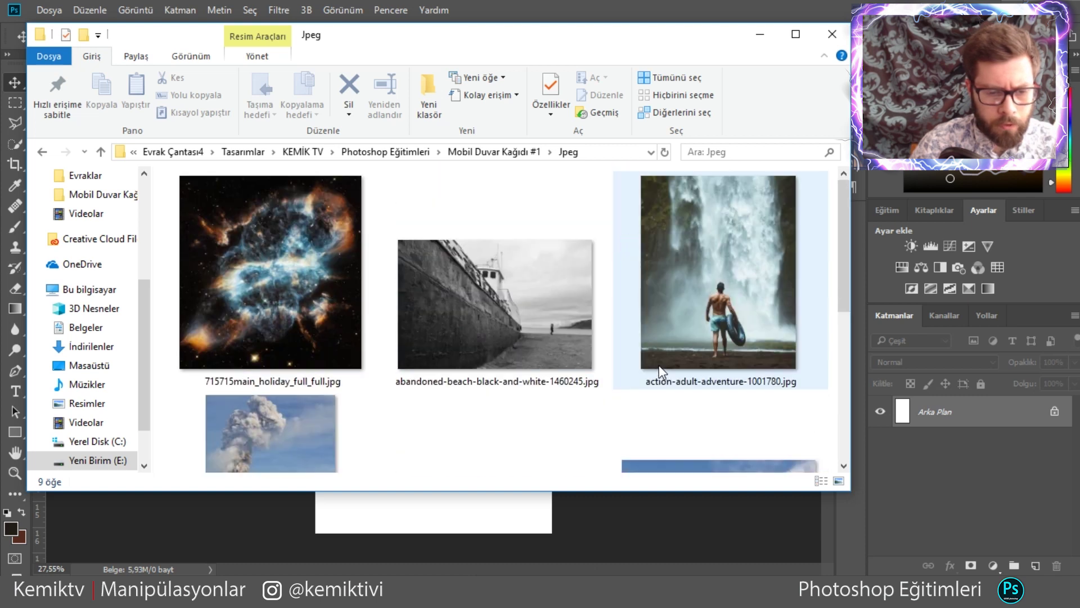
left_click(506, 319)
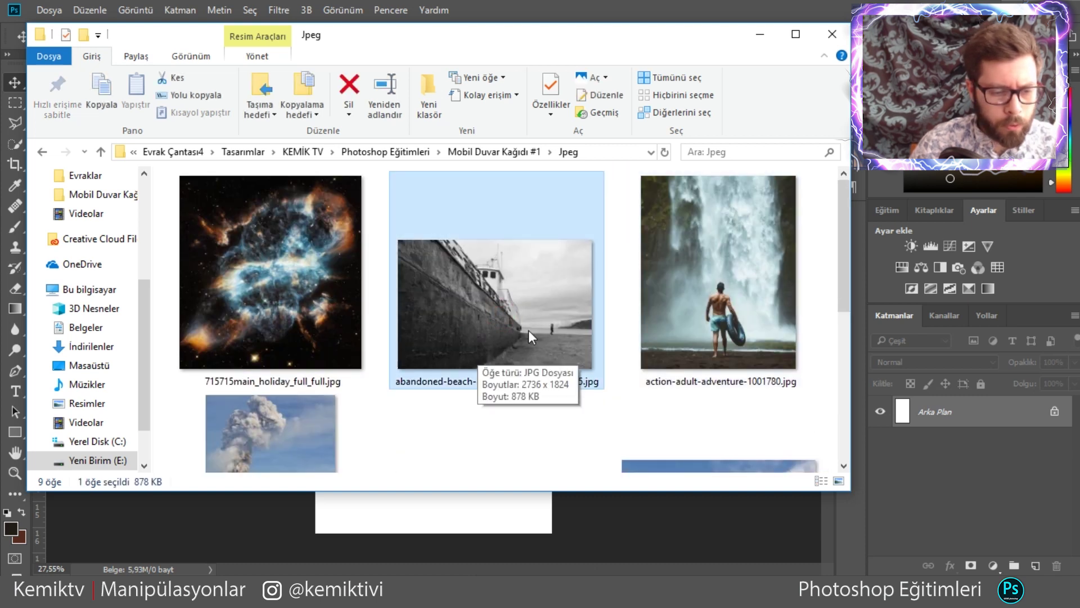
left_click_drag(497, 319, 536, 519)
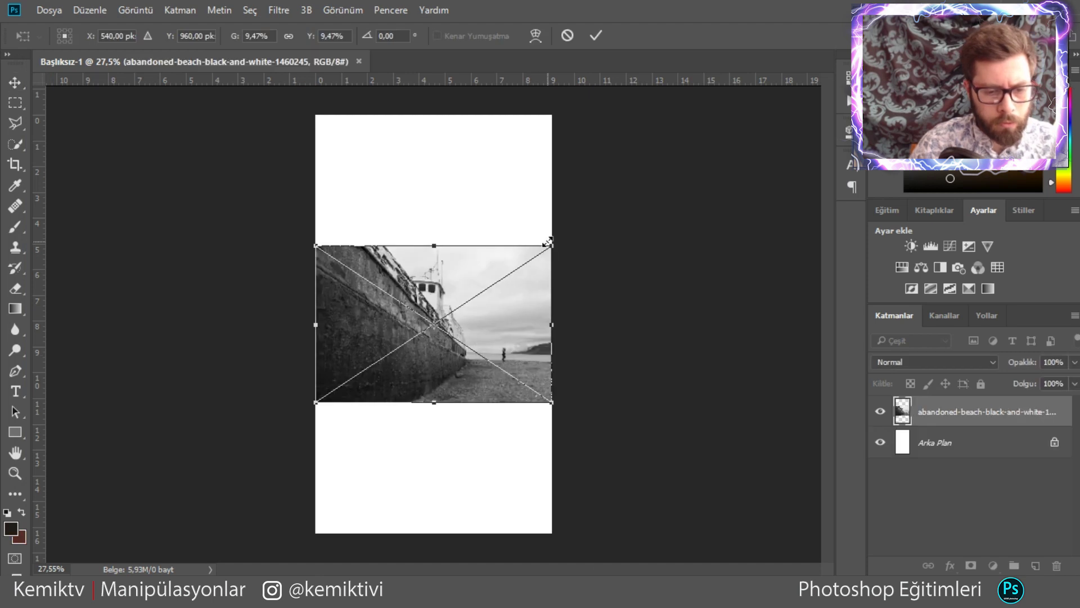
Scale the beach photo to fill the canvas height, shift it left to frame the ship, and commit.
left_click(549, 245)
left_click_drag(550, 243, 747, 105)
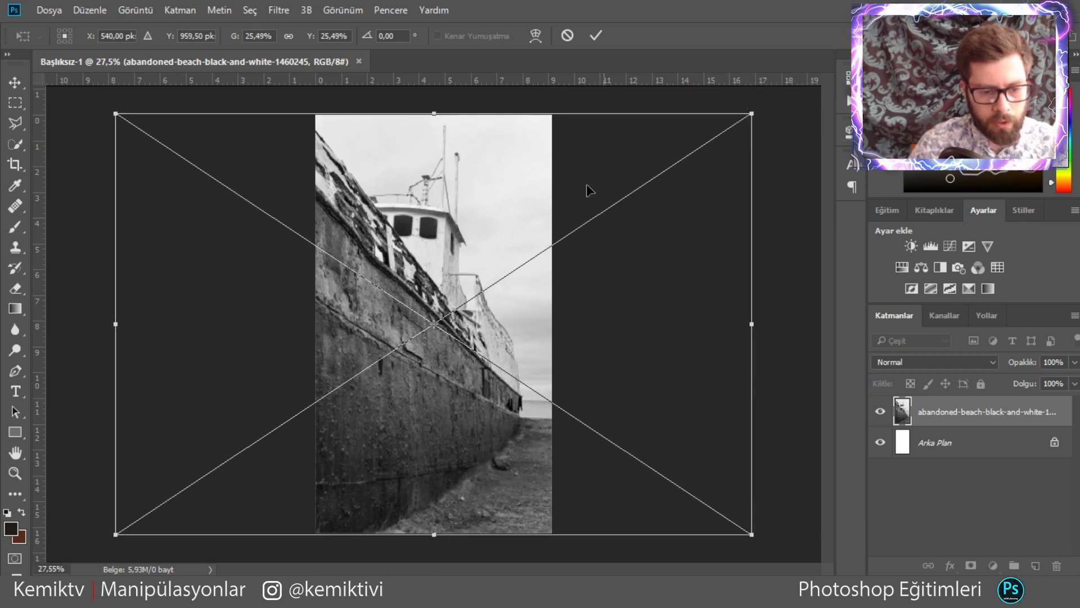
left_click_drag(525, 239, 411, 264)
left_click(596, 36)
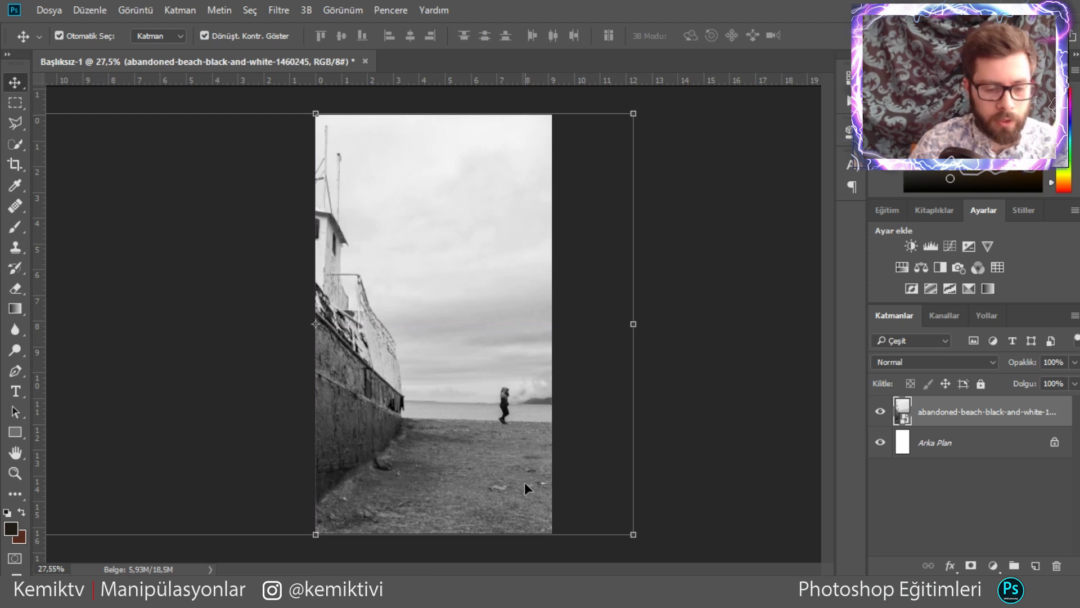
Drag action-adult-adventure-1001780.jpg onto Photoshop's tab bar to open it as a separate document.
key("alt+Tab")
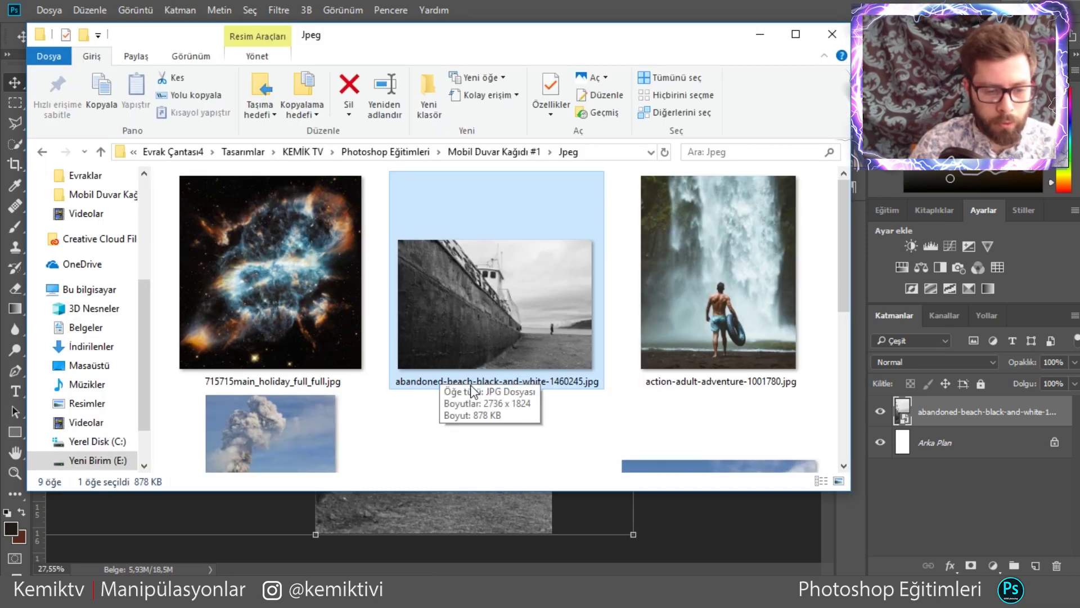
scroll(582, 397, "down", 2)
scroll(584, 399, "up", 2)
left_click(687, 298)
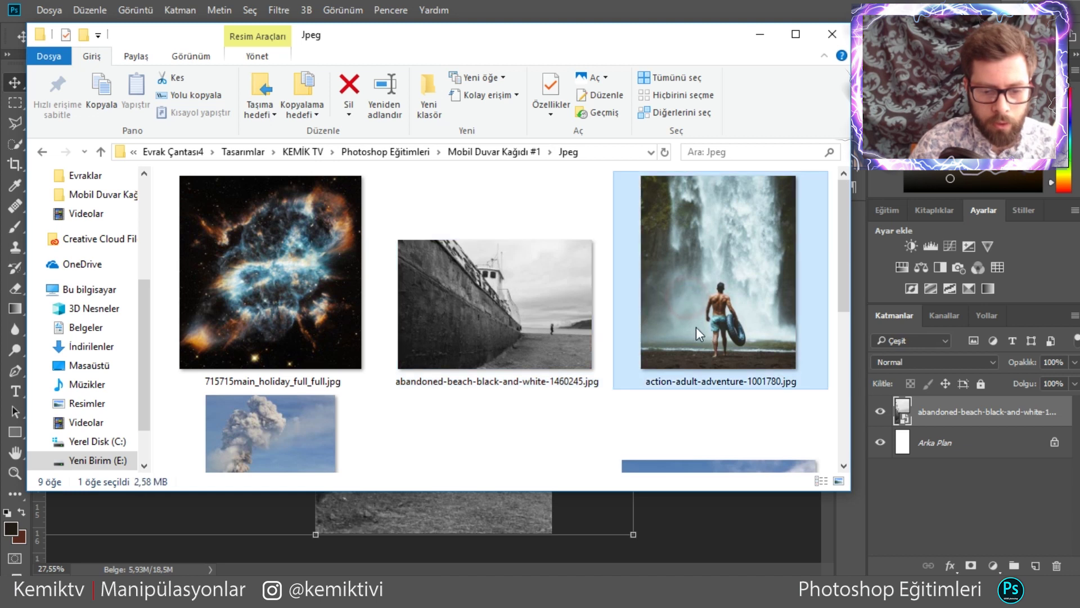
scroll(698, 333, "down", 2)
scroll(697, 333, "up", 2)
mouse_move(698, 333)
left_mouse_down()
mouse_move(802, 259)
mouse_move(465, 389)
left_mouse_up()
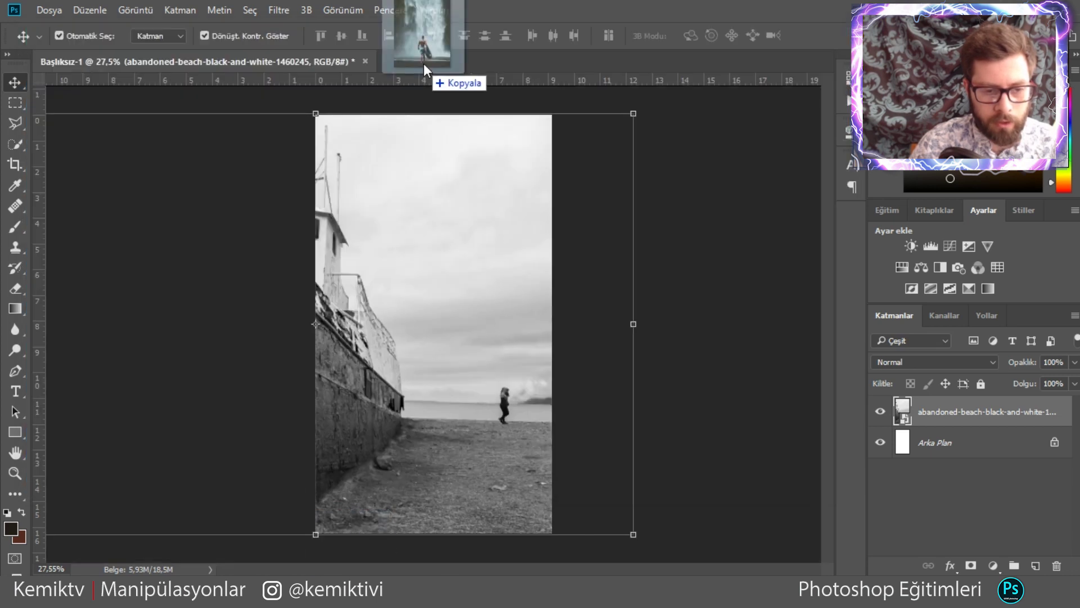
left_click_drag(465, 390, 474, 90)
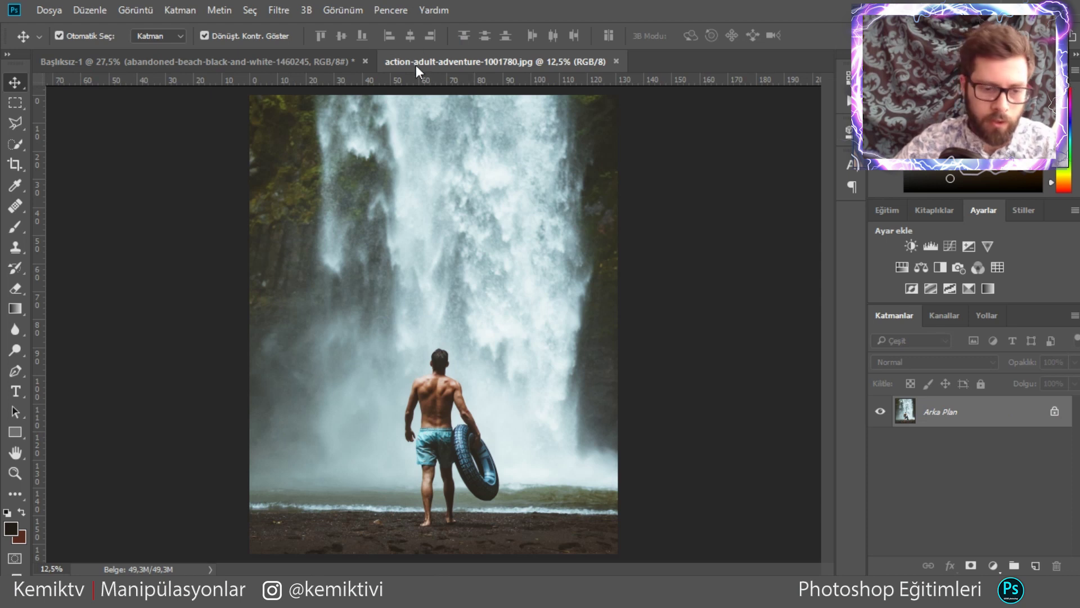
Return to the waterfall document and zoom in on the man with the inner tube.
left_click(328, 66)
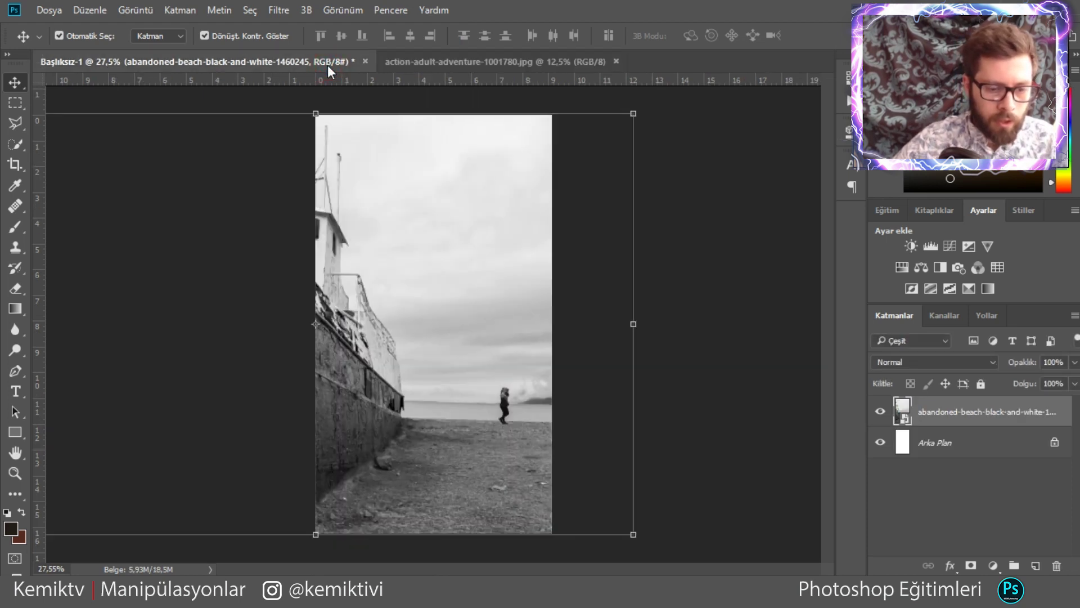
left_click(454, 59)
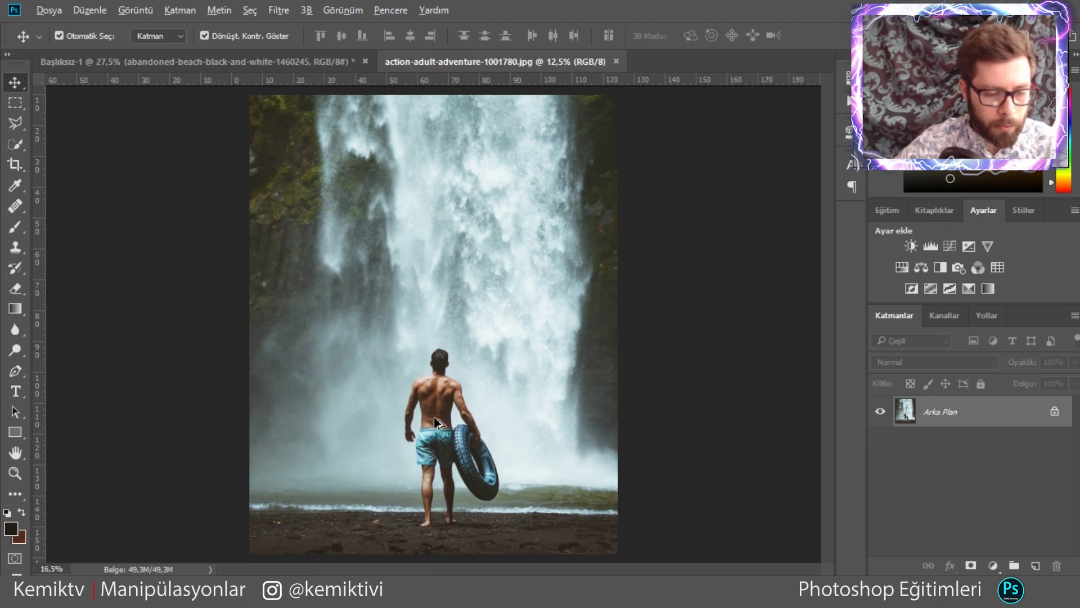
scroll(440, 365, "up", 1)
scroll(439, 394, "up", 1)
scroll(438, 422, "up", 1)
scroll(438, 423, "up", 1)
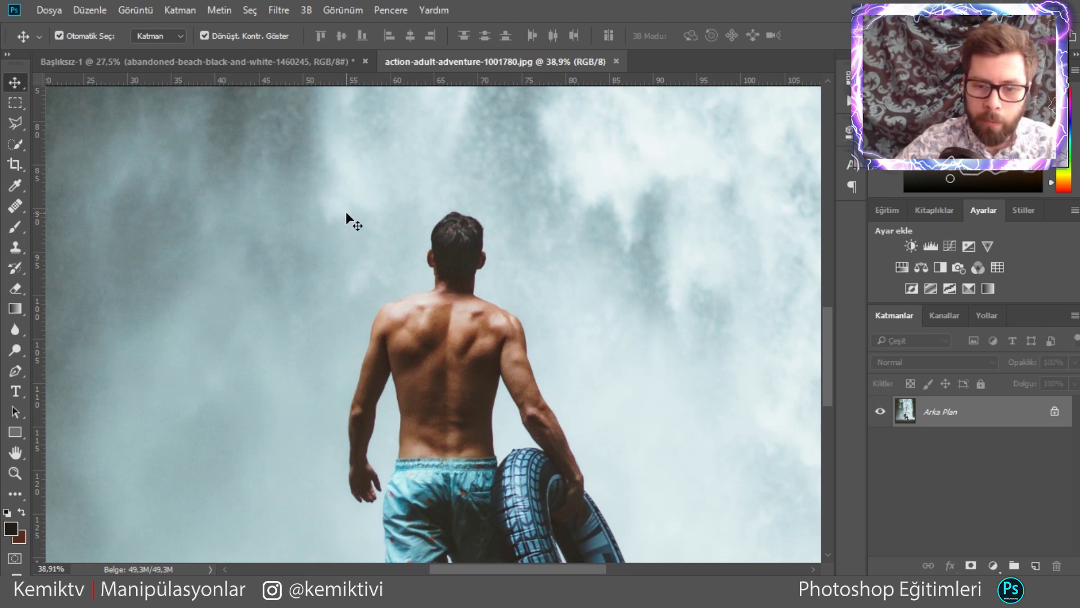
Browse the Jpeg folder in File Explorer, then return to the waterfall document in Photoshop.
key("alt+Tab")
scroll(620, 364, "down", 5)
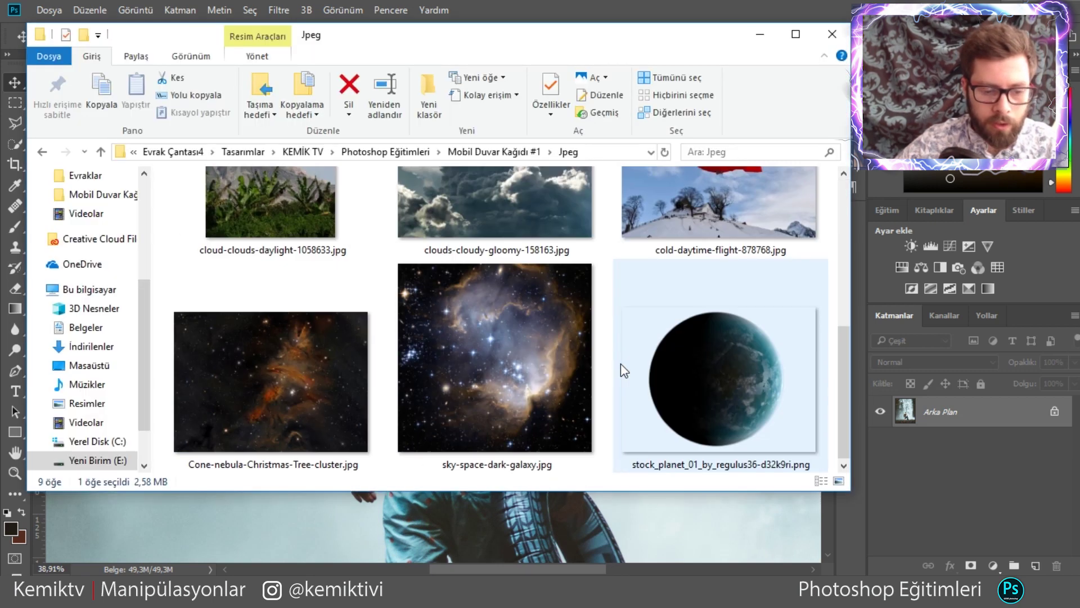
scroll(619, 366, "up", 5)
scroll(619, 368, "down", 2)
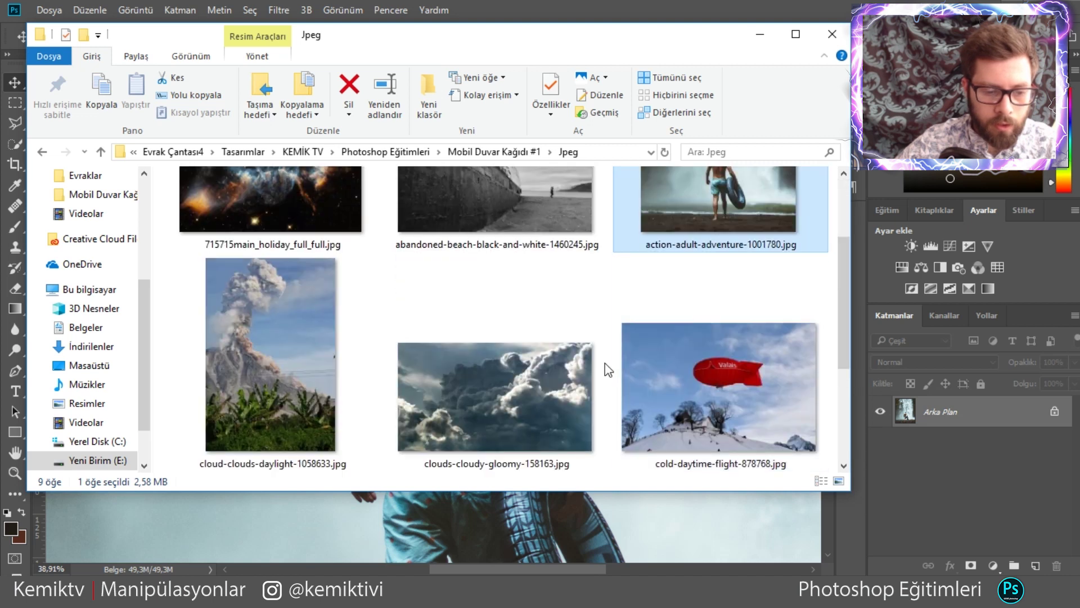
scroll(605, 365, "down", 3)
scroll(607, 369, "up", 5)
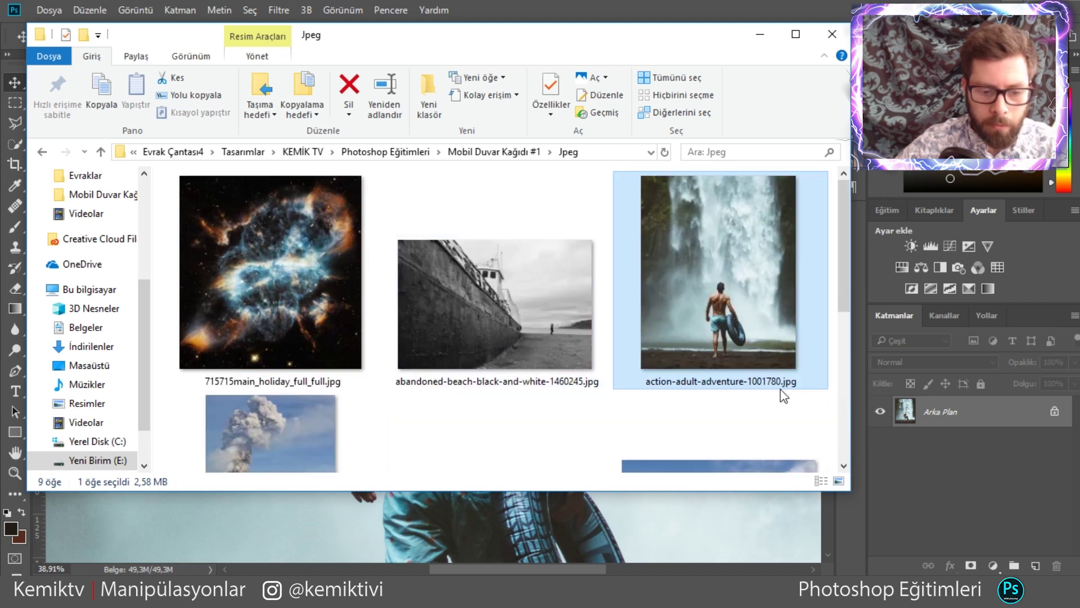
left_click(884, 462)
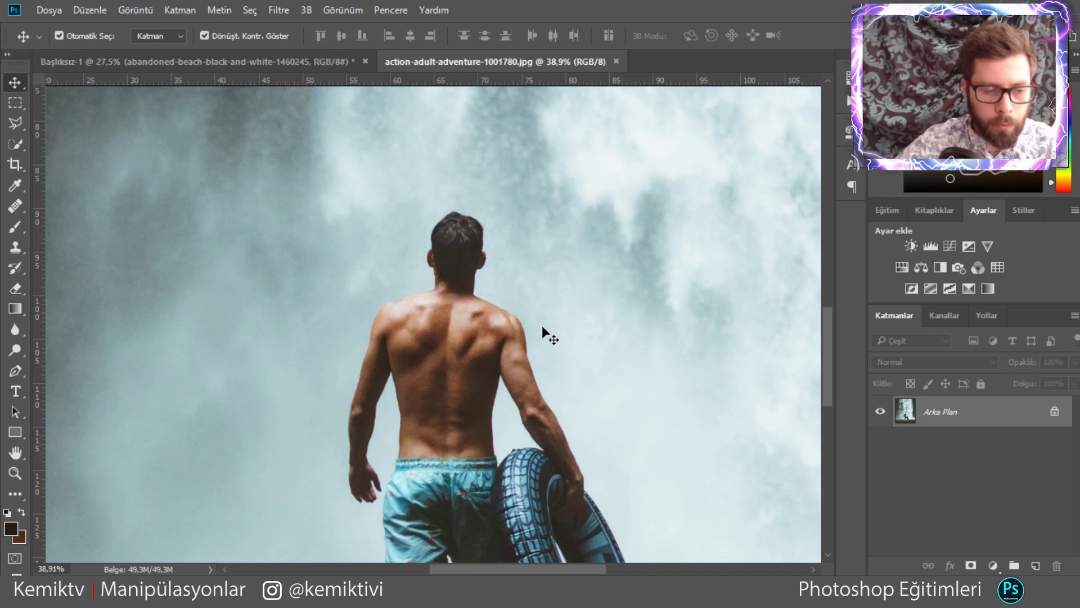
In the wallpaper document, open the beach layer's embedded original as its own document.
left_click(288, 61)
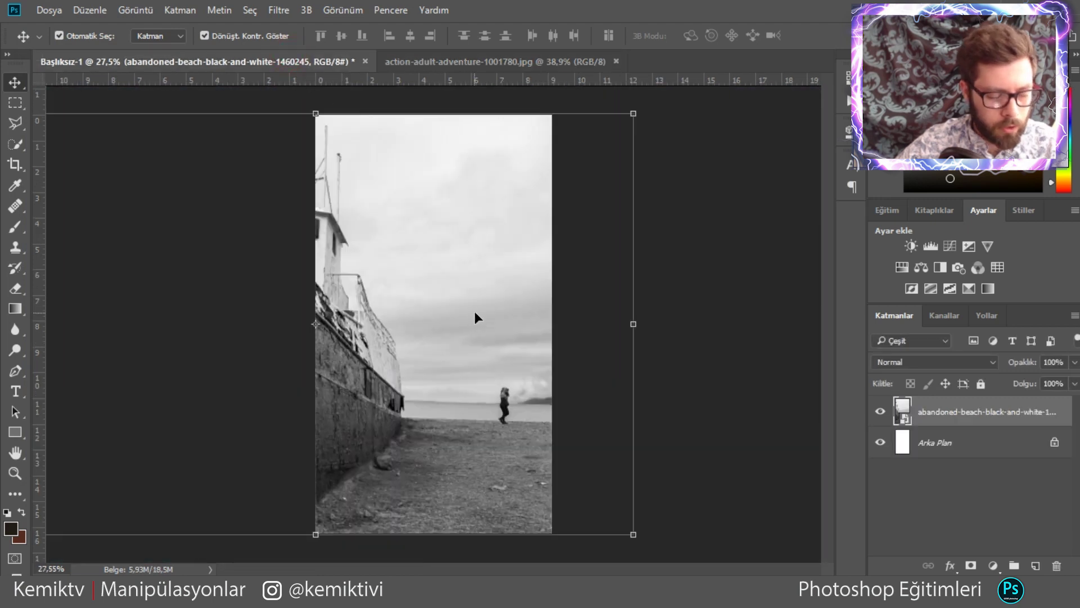
scroll(520, 432, "up", 1)
scroll(520, 431, "up", 2)
scroll(521, 422, "up", 2)
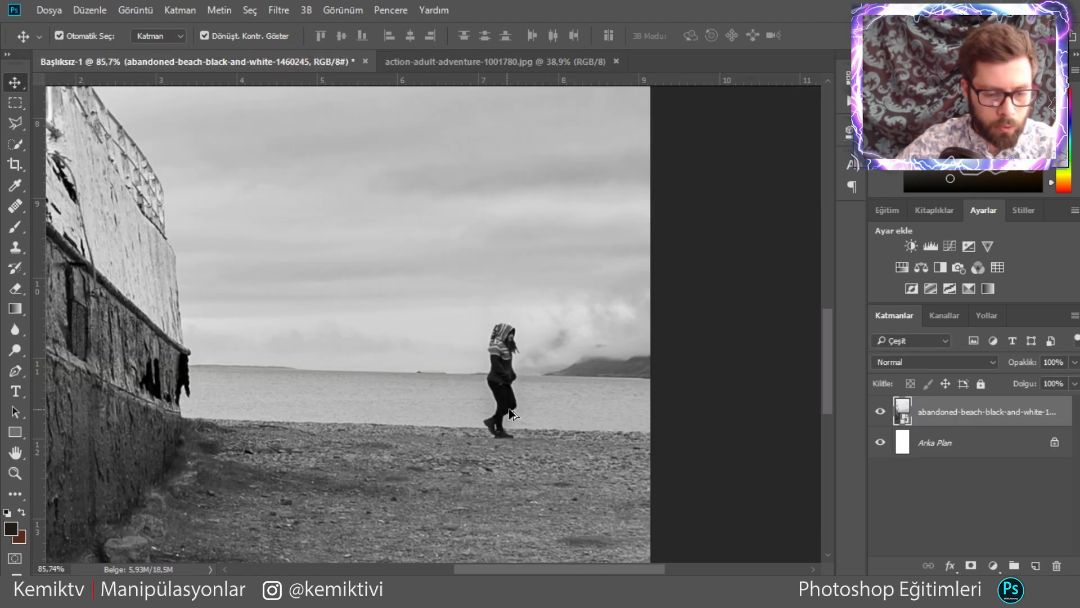
scroll(523, 415, "up", 2)
scroll(523, 414, "up", 2)
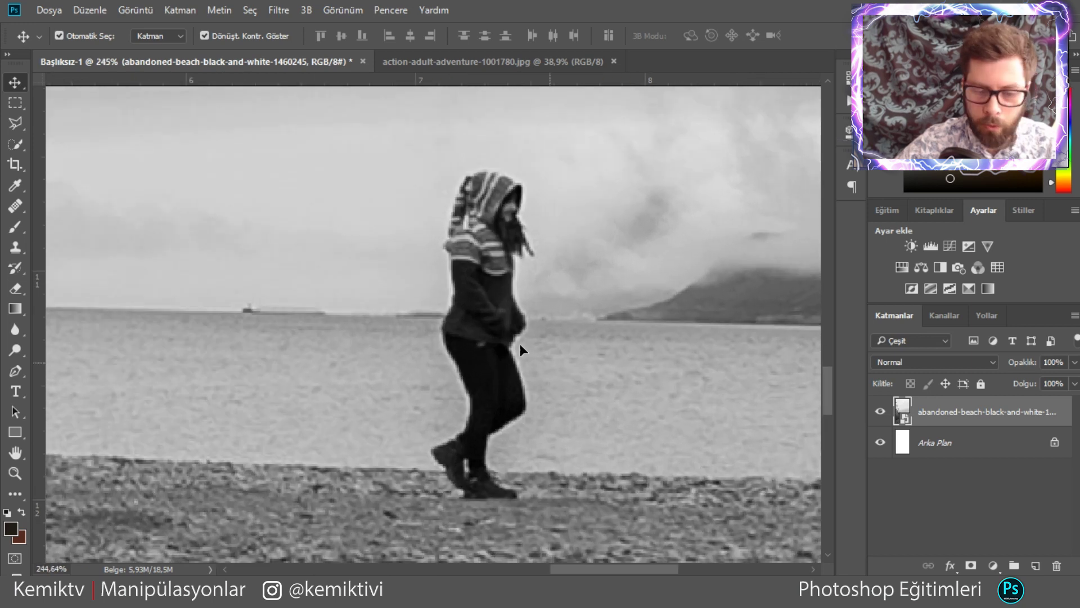
double_click(902, 408)
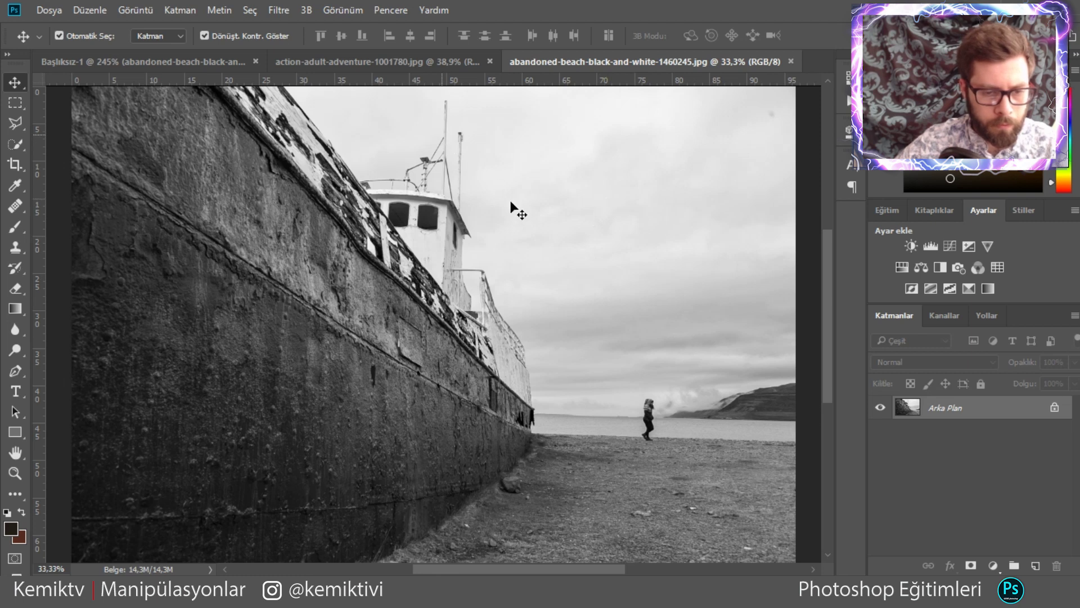
Check the man photo and Başlıksız-1 tabs, then switch to the abandoned-beach-black-and-white-1460245.jpg document.
left_click(398, 58)
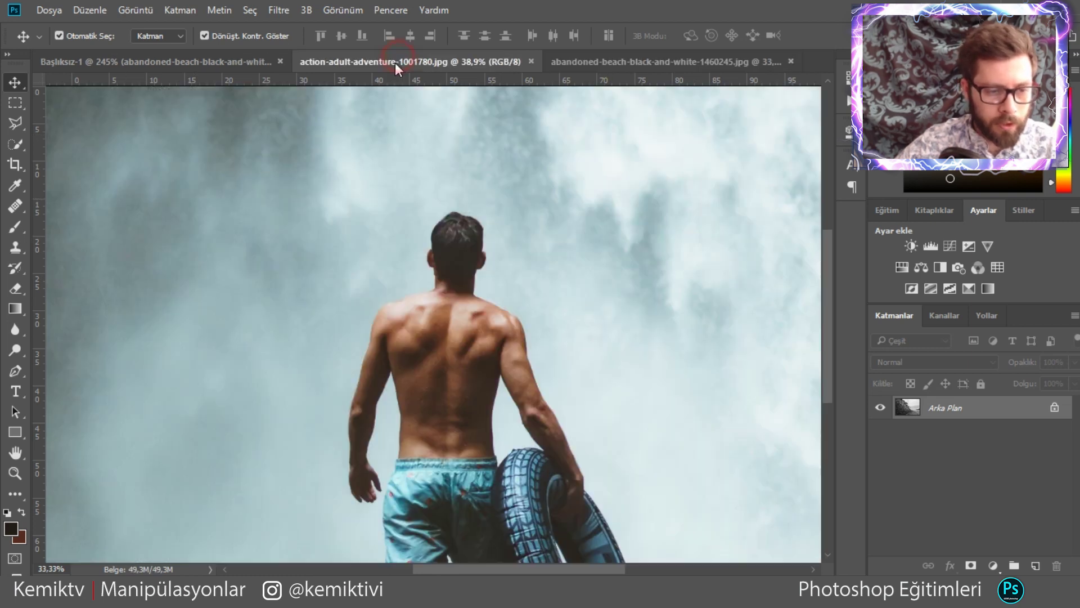
left_click(262, 66)
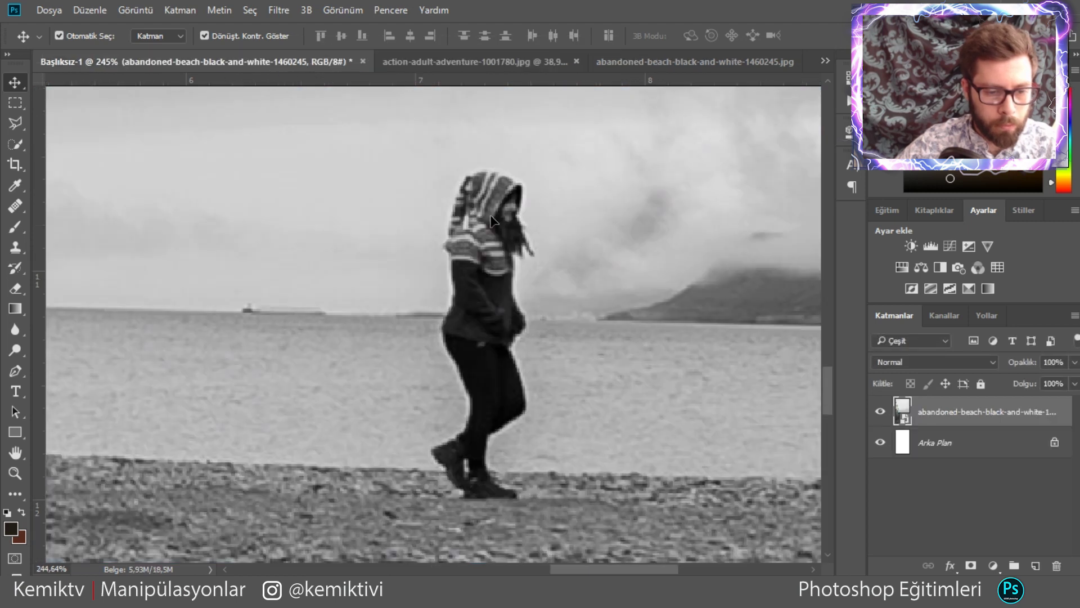
scroll(566, 190, "down", 2)
scroll(566, 189, "down", 1)
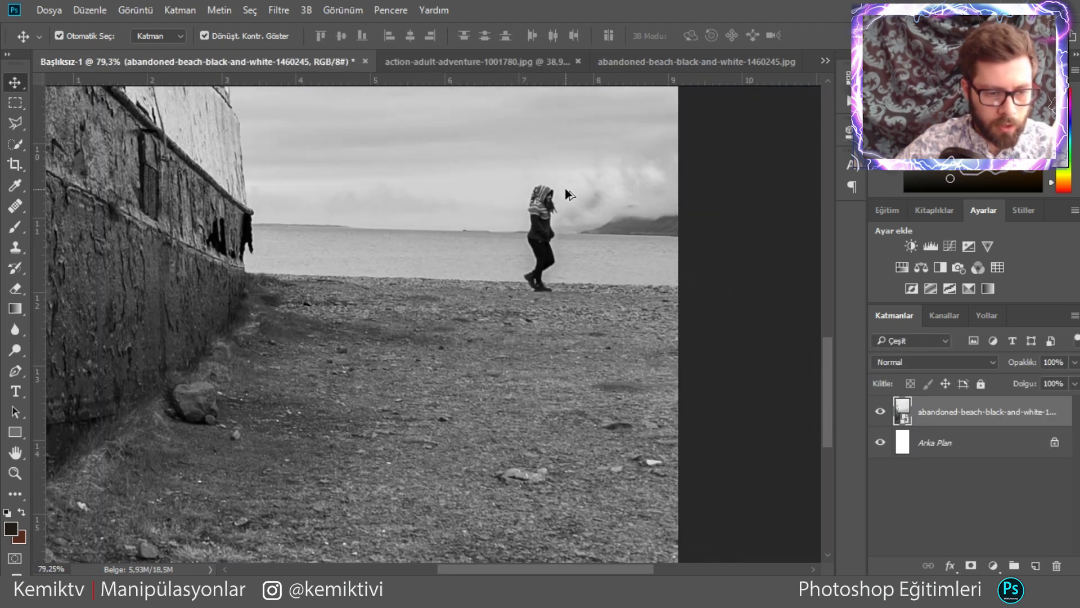
scroll(565, 190, "down", 1)
scroll(566, 195, "down", 1)
scroll(566, 194, "down", 1)
scroll(568, 193, "down", 1)
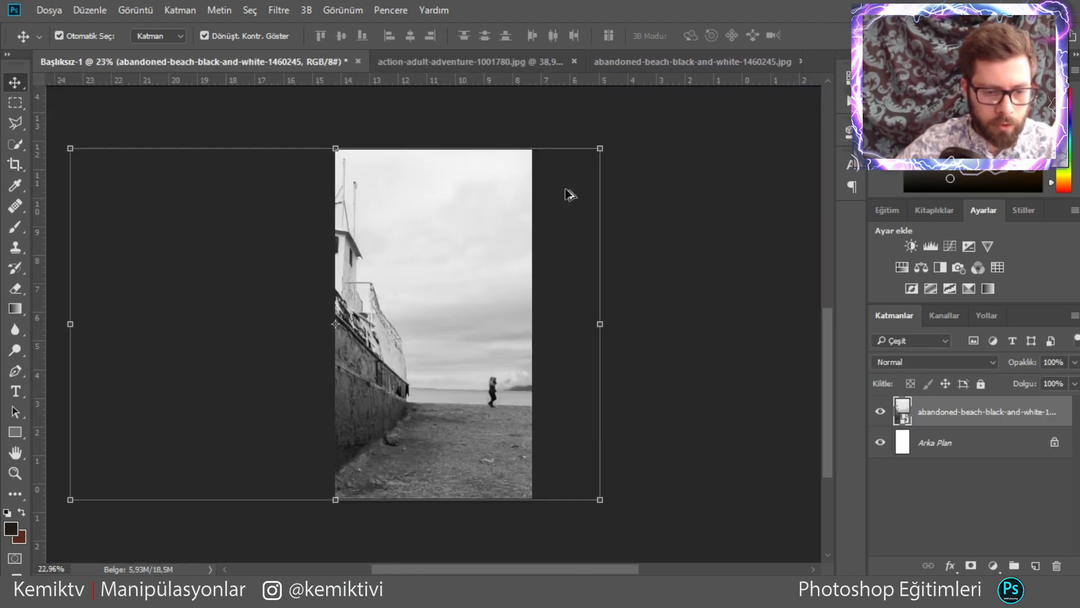
scroll(492, 242, "up", 1)
scroll(506, 230, "up", 2)
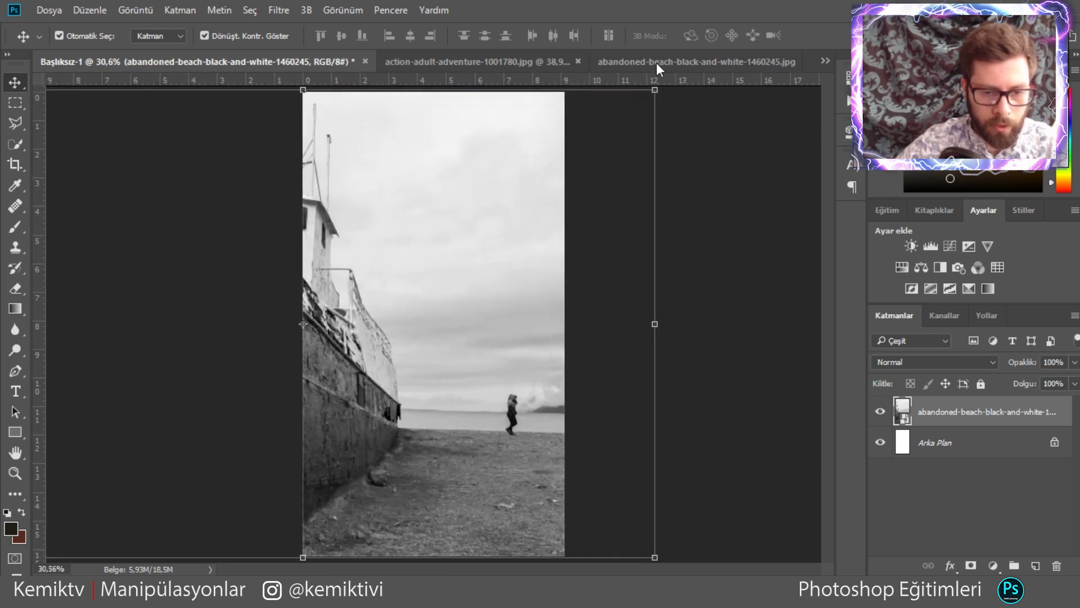
left_click(656, 63)
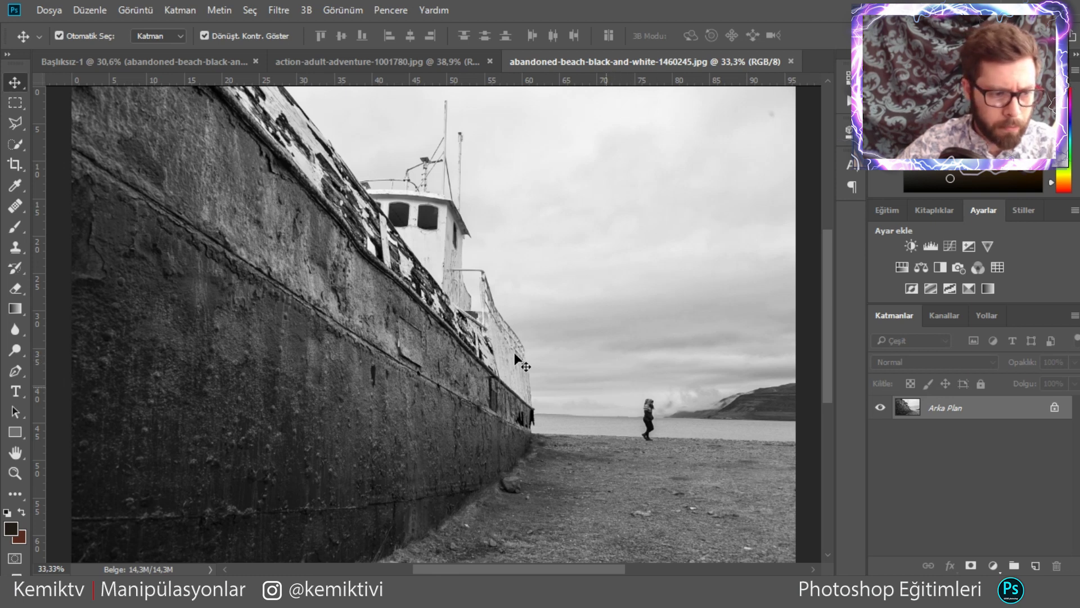
Pick the Spot Healing Brush Tool with Content-Aware type from the healing tools group.
left_click(15, 142)
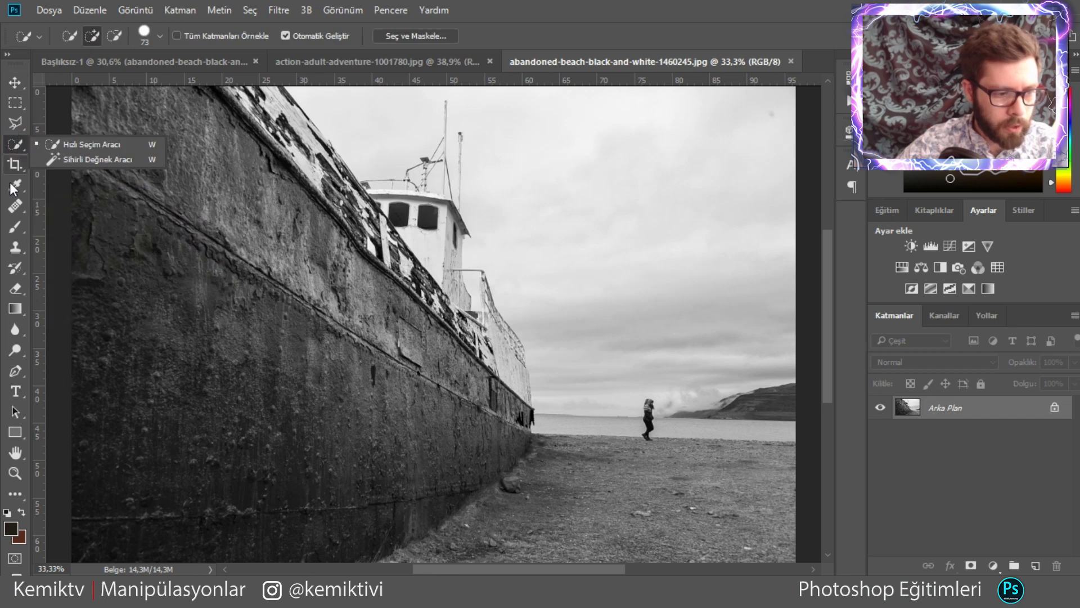
left_click(14, 206)
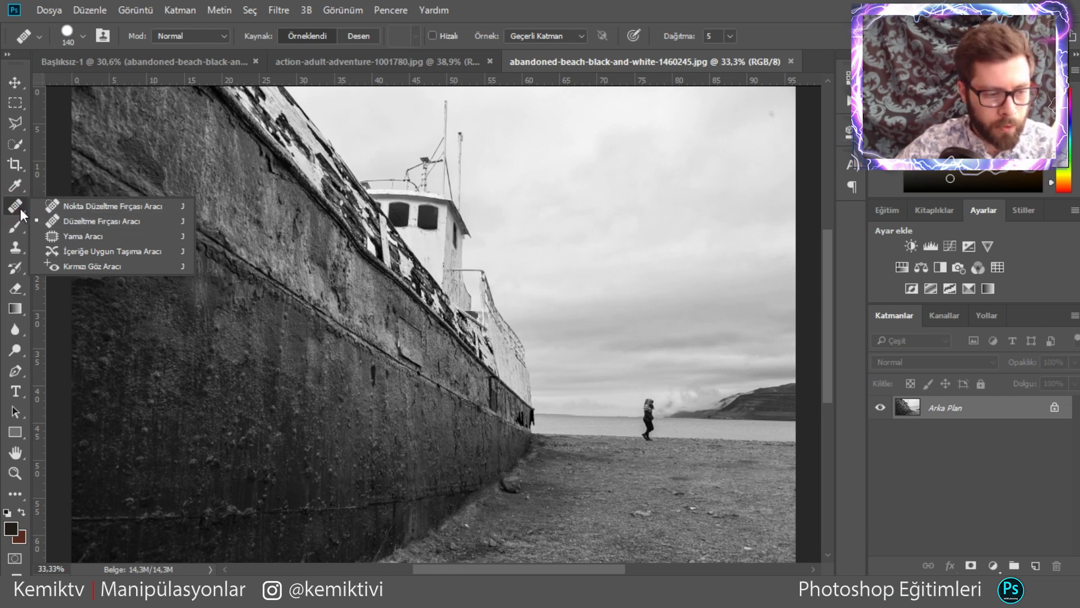
left_click(106, 206)
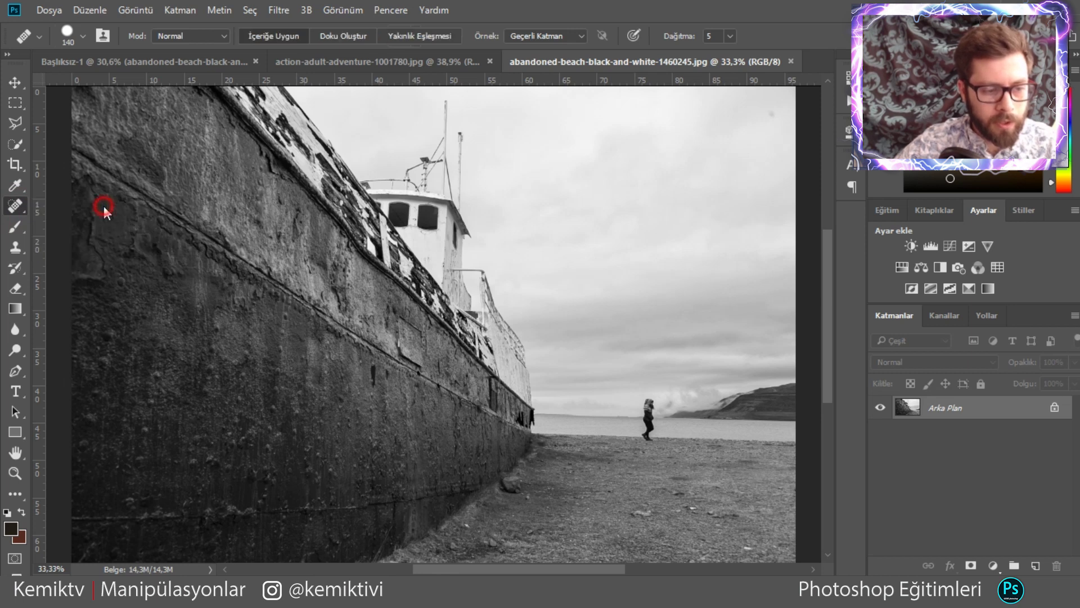
scroll(709, 455, "up", 1)
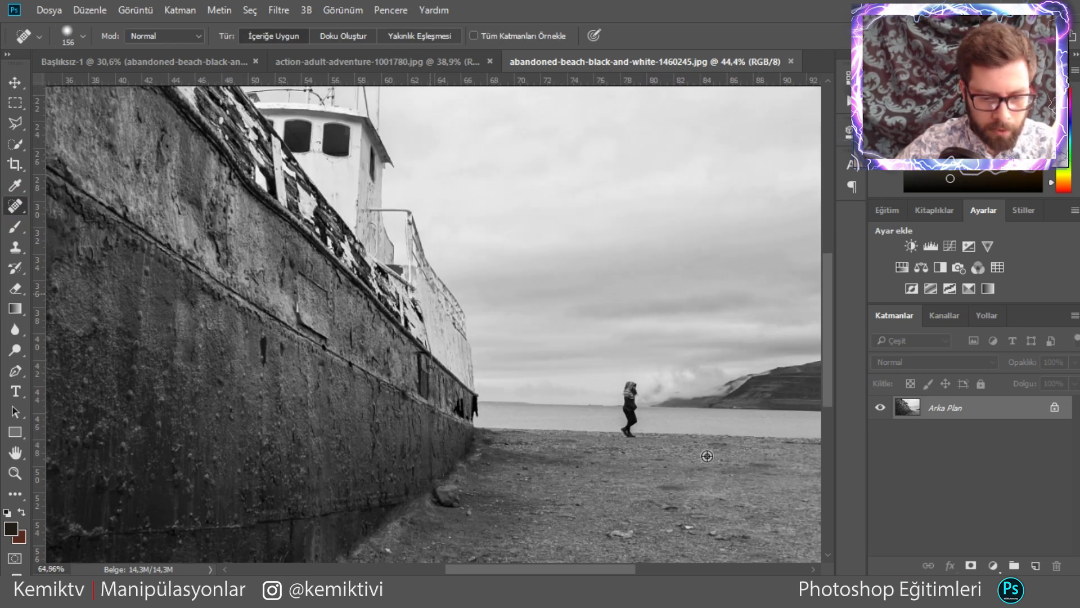
scroll(609, 440, "up", 2)
scroll(602, 434, "up", 2)
scroll(548, 305, "up", 2)
mouse_move(548, 306)
left_mouse_down()
mouse_move(525, 313)
mouse_move(518, 379)
mouse_move(542, 313)
left_mouse_up()
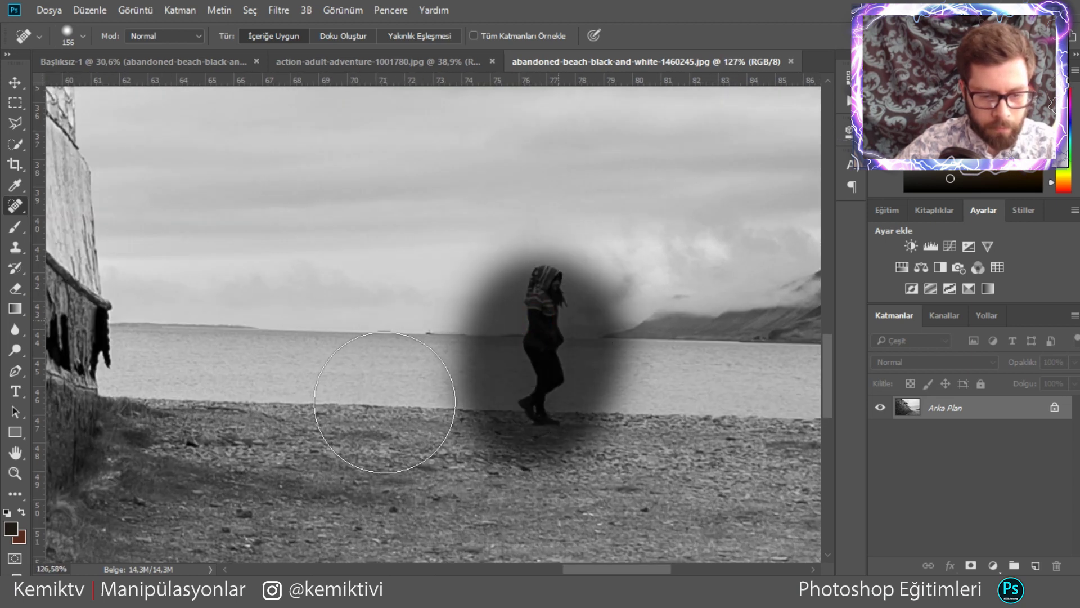
left_click(547, 291)
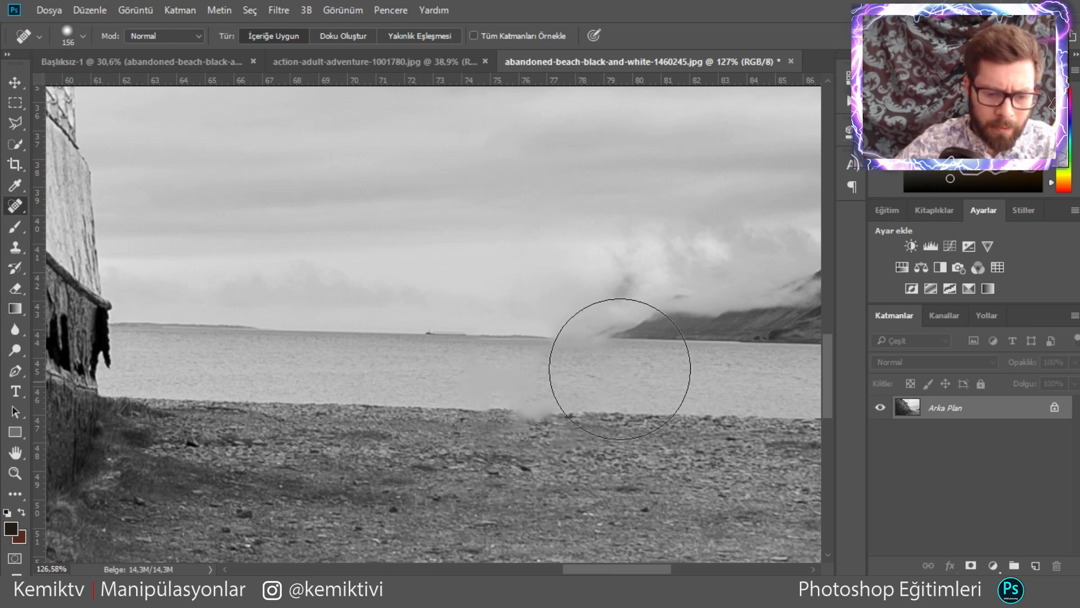
left_click(556, 363)
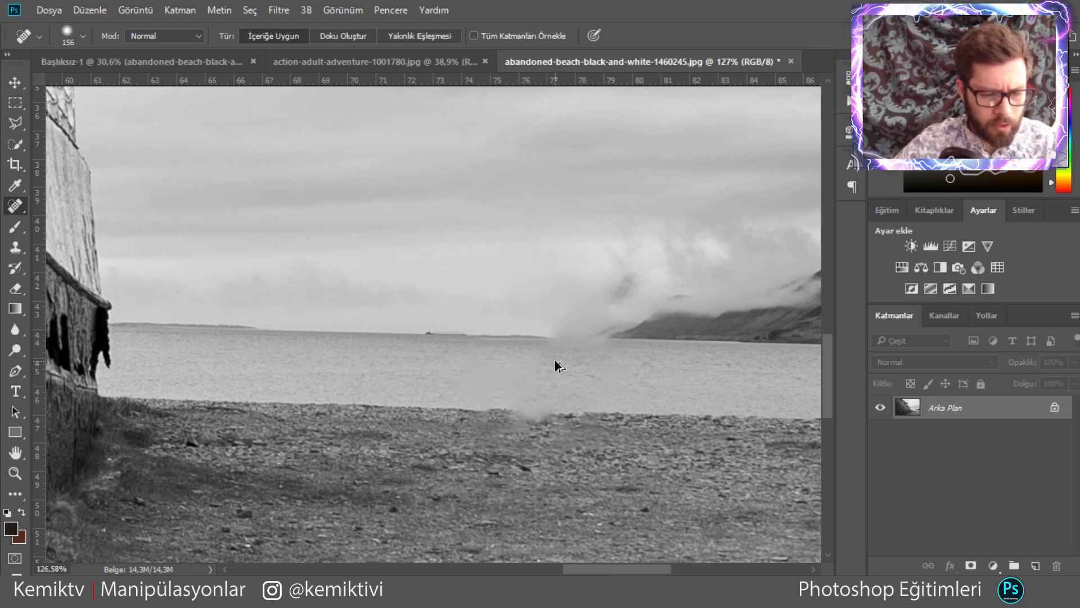
key("ctrl+z")
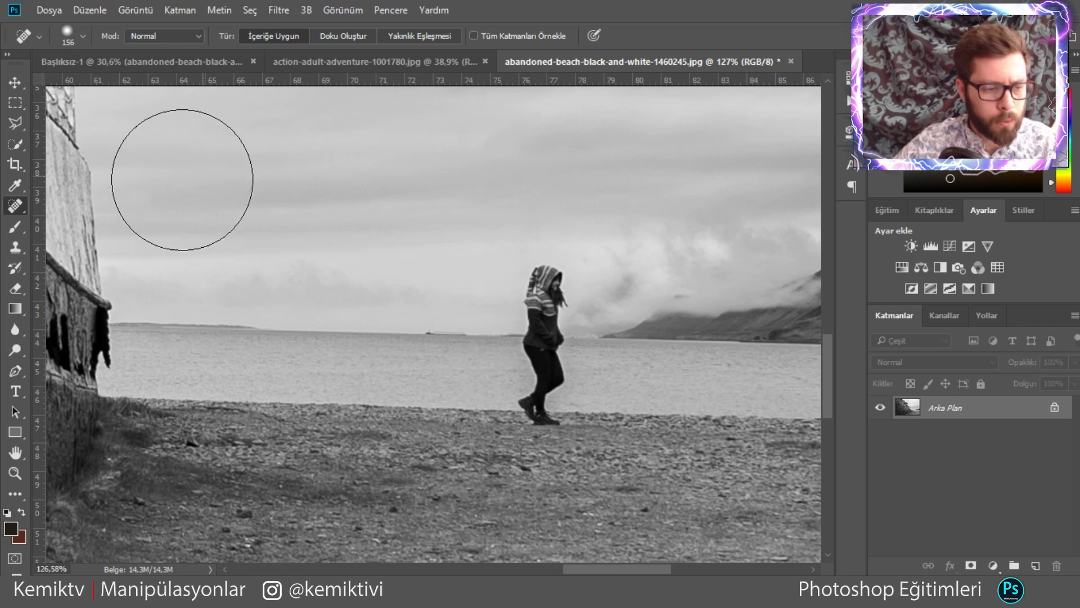
right_click(15, 206)
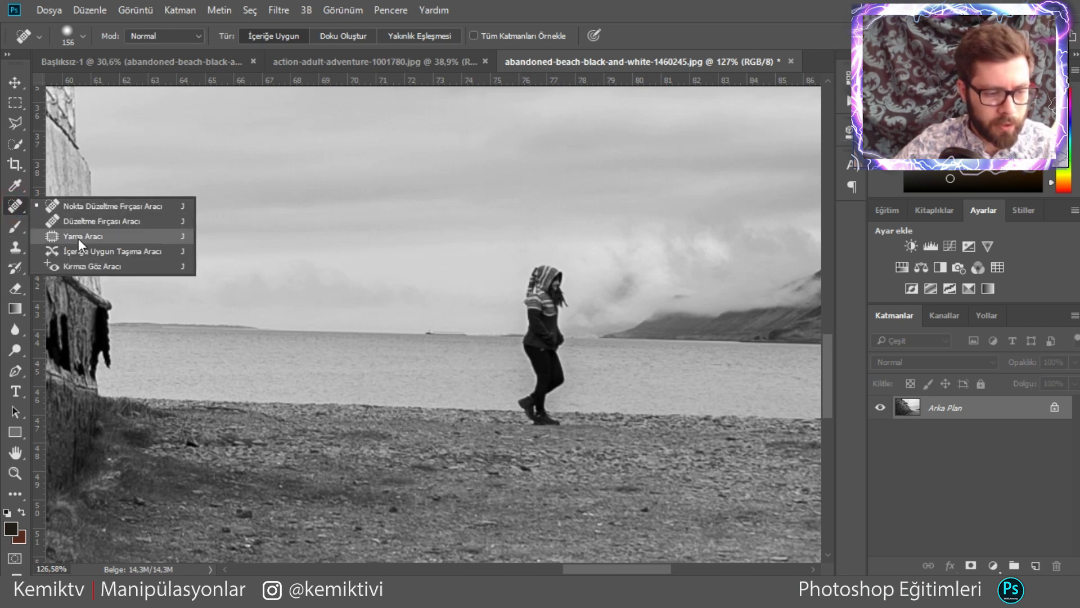
Patch the walking woman with nearby sea and sky, then undo the patch.
left_click(73, 232)
mouse_move(518, 255)
left_mouse_down()
mouse_move(489, 381)
mouse_move(545, 453)
mouse_move(619, 369)
left_mouse_up()
left_click_drag(577, 257, 523, 252)
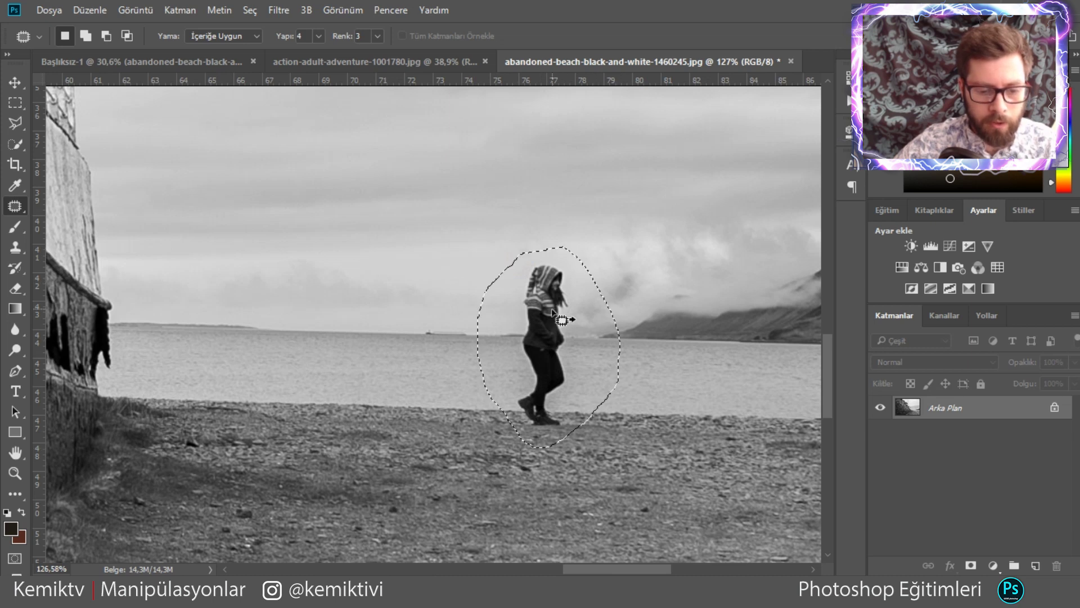
mouse_move(552, 313)
left_mouse_down()
mouse_move(396, 319)
mouse_move(490, 296)
left_mouse_up()
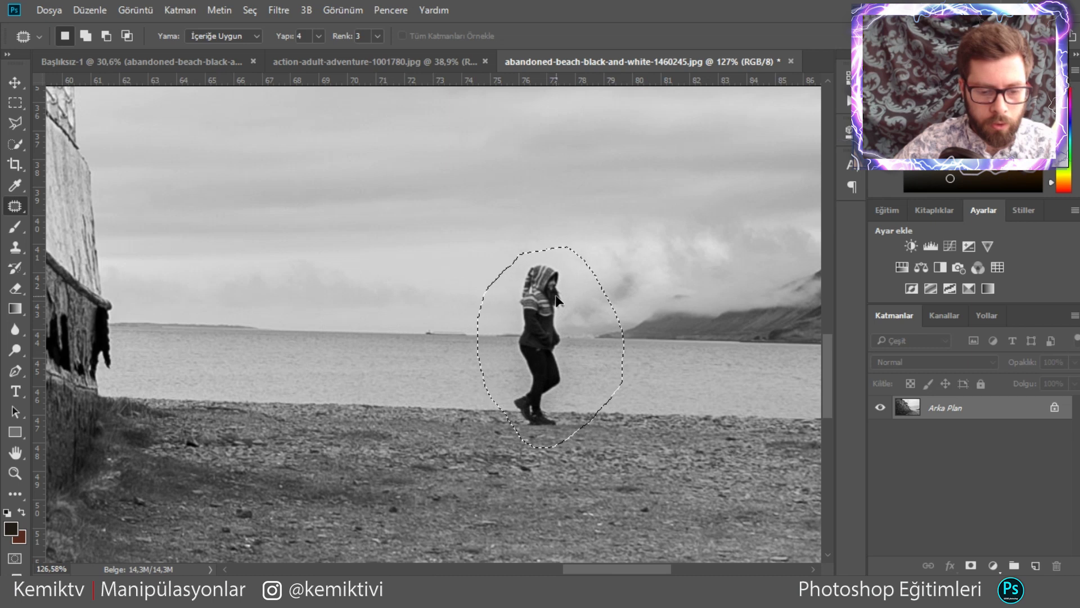
left_click_drag(489, 294, 380, 307)
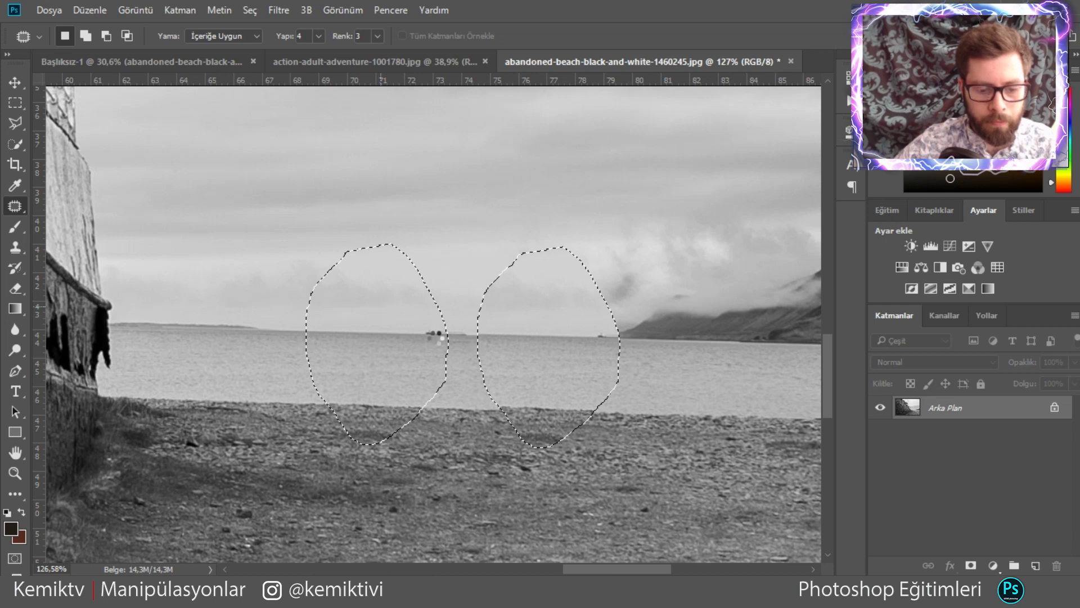
left_click(414, 436)
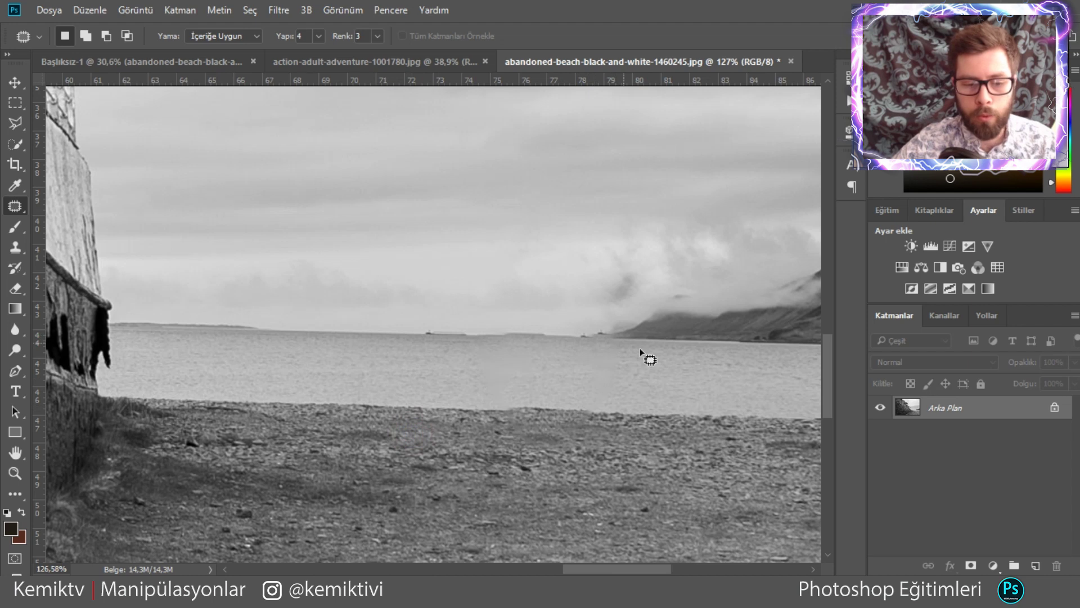
key("ctrl+z")
key("ctrl+z")
Deselect and outline a new patch area around the woman, down past her feet.
left_click(647, 374)
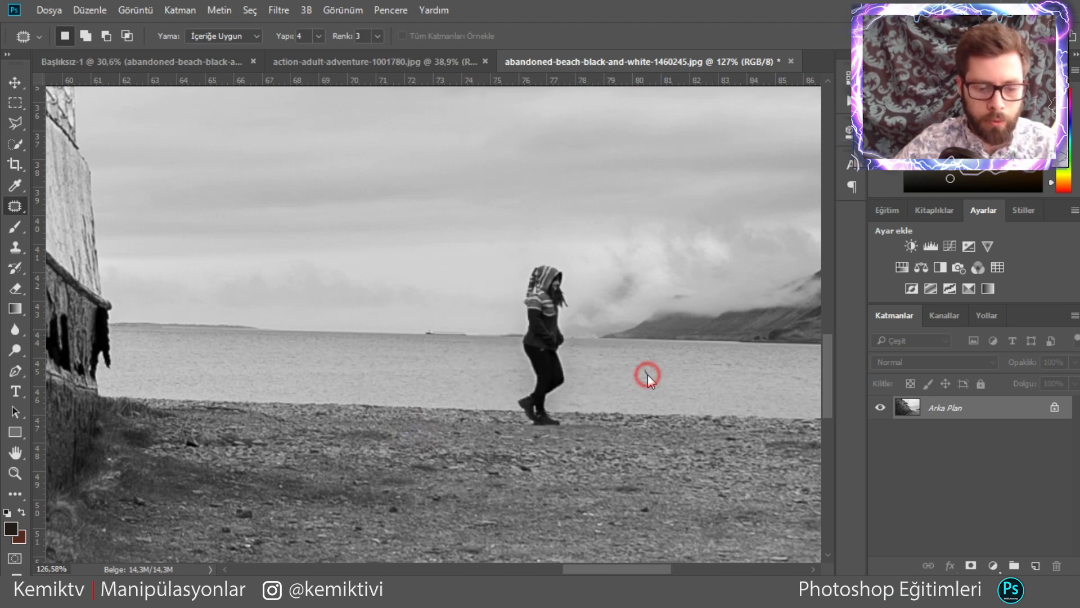
left_click(549, 228)
left_click_drag(571, 269, 569, 376)
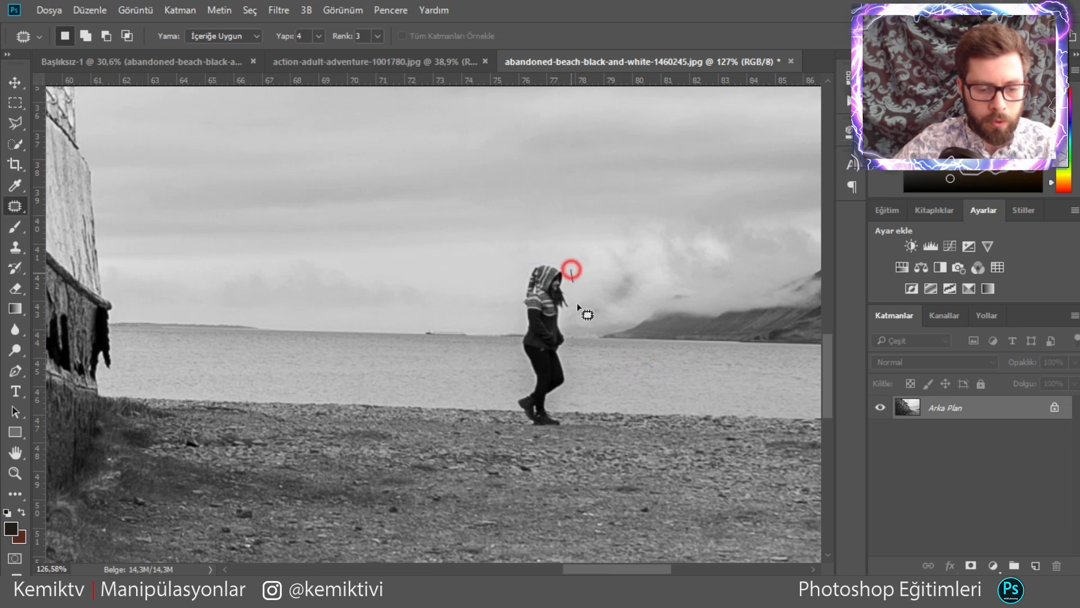
left_click_drag(552, 426, 562, 405)
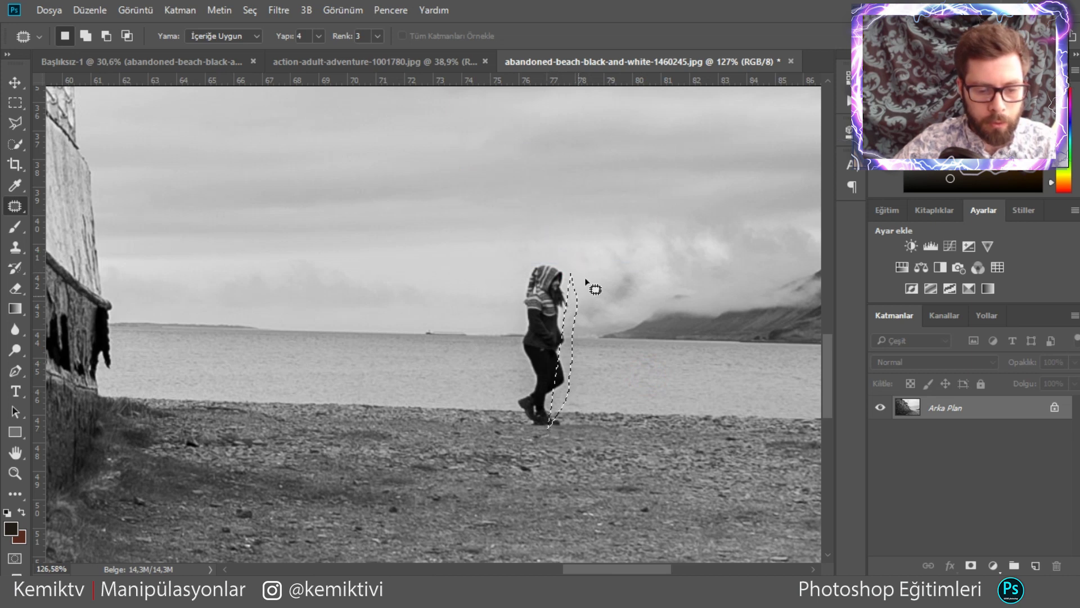
left_click_drag(578, 277, 569, 429)
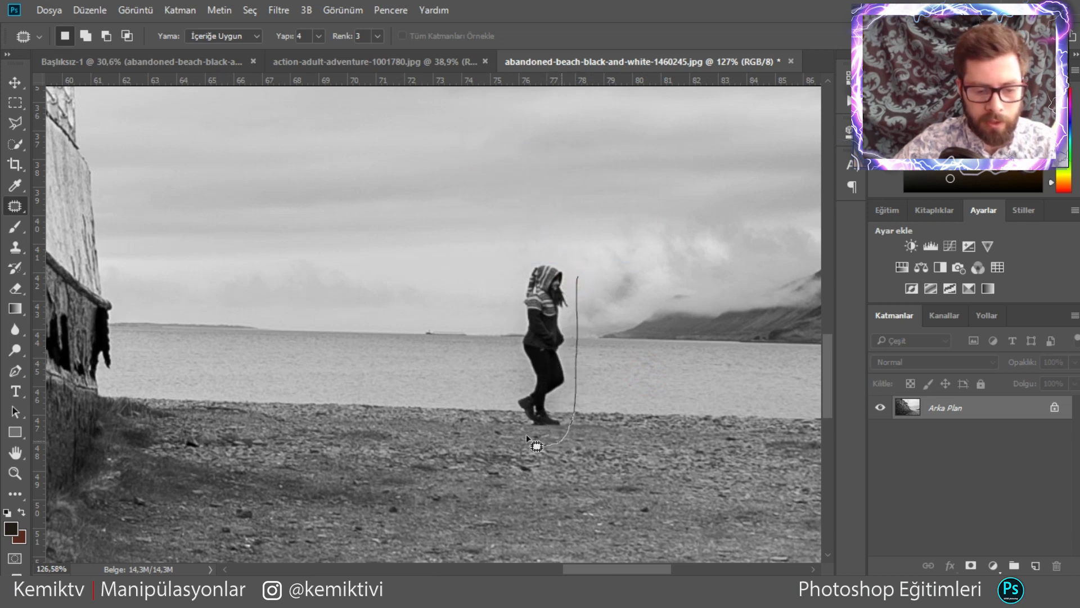
left_click_drag(485, 363, 506, 255)
Patch the woman with beach from the left, then undo so she reappears.
left_click_drag(570, 266, 567, 258)
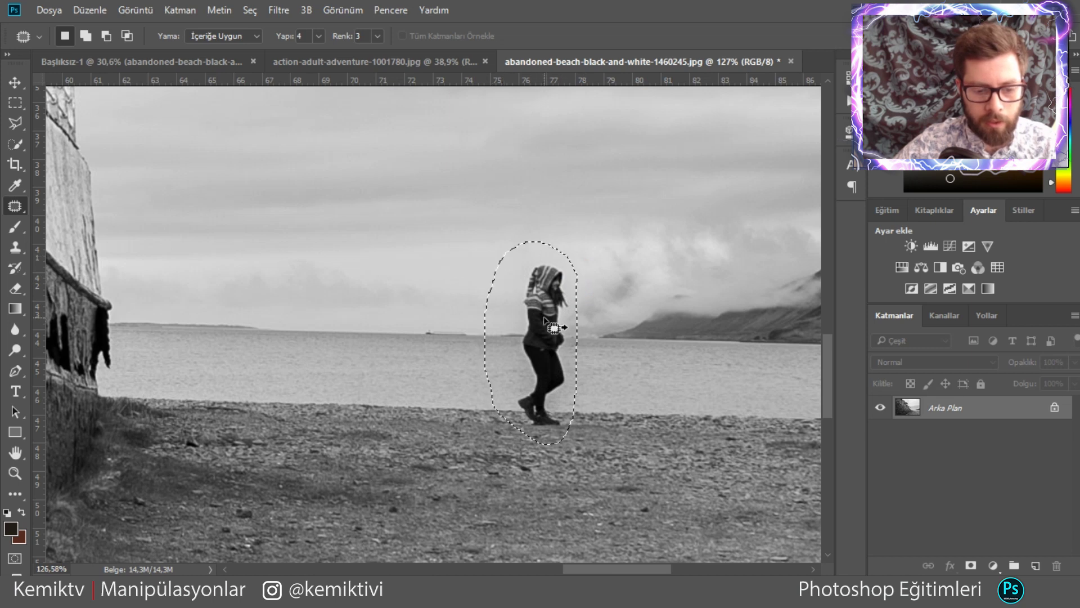
left_click_drag(541, 316, 430, 315)
left_click(373, 226)
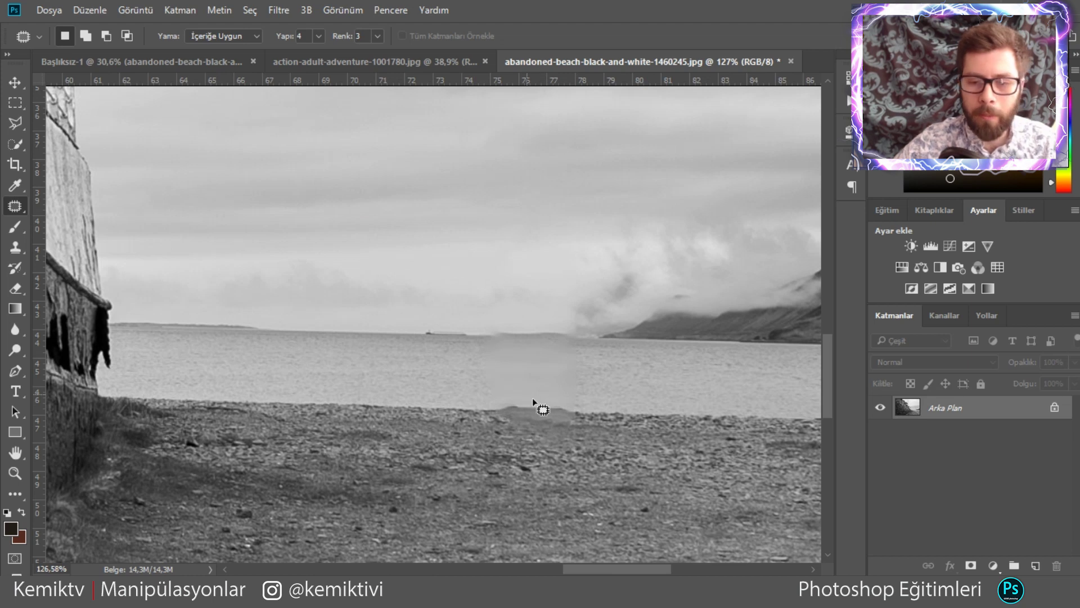
key("ctrl+shift+d")
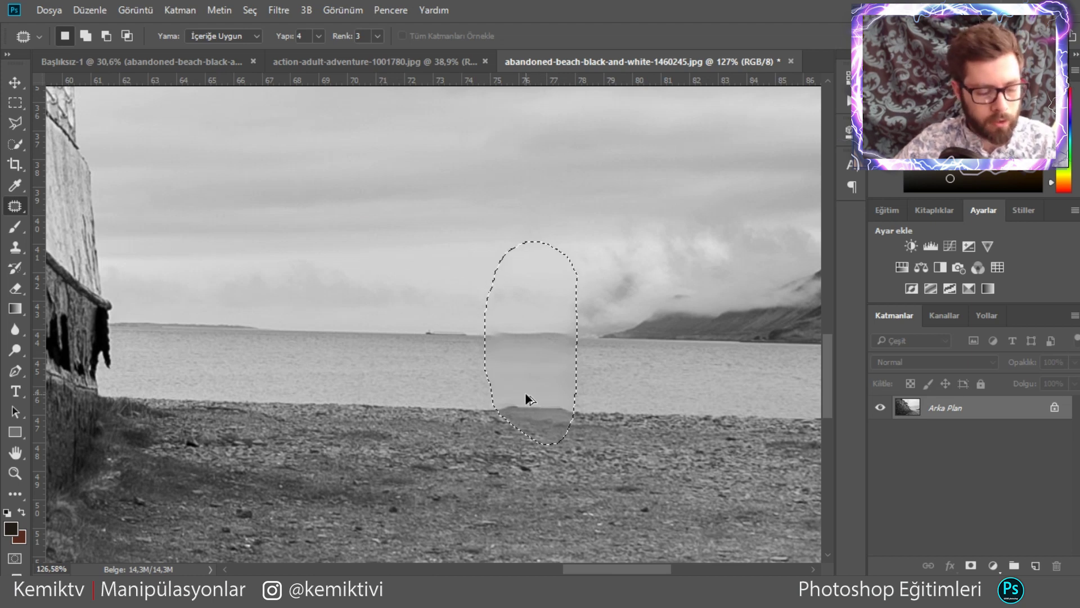
key("ctrl+alt+z")
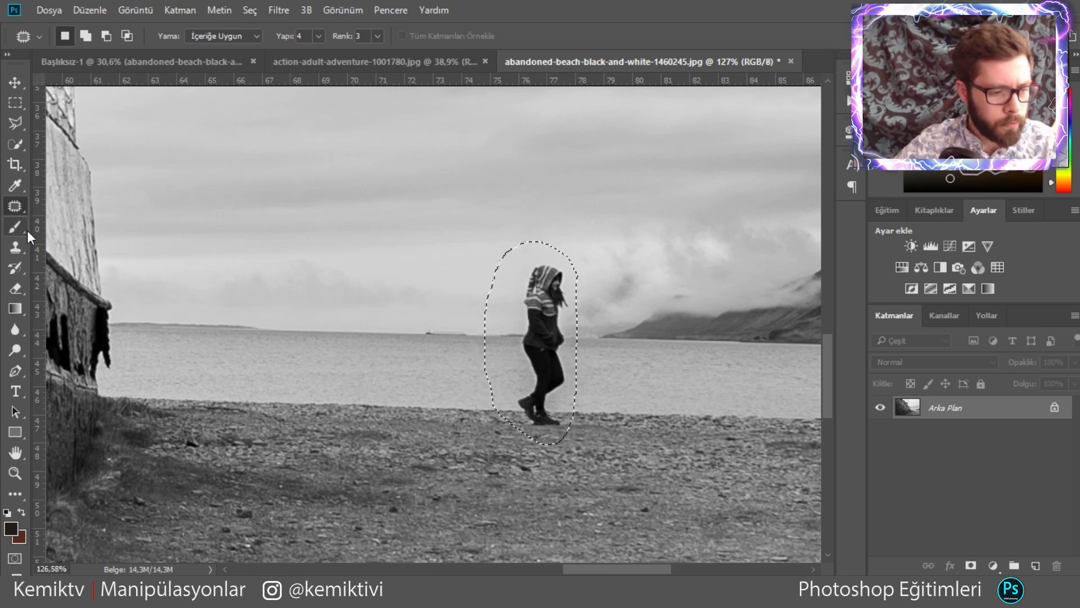
Switch to the freehand Lasso tool with the background photo layer active.
right_click(16, 206)
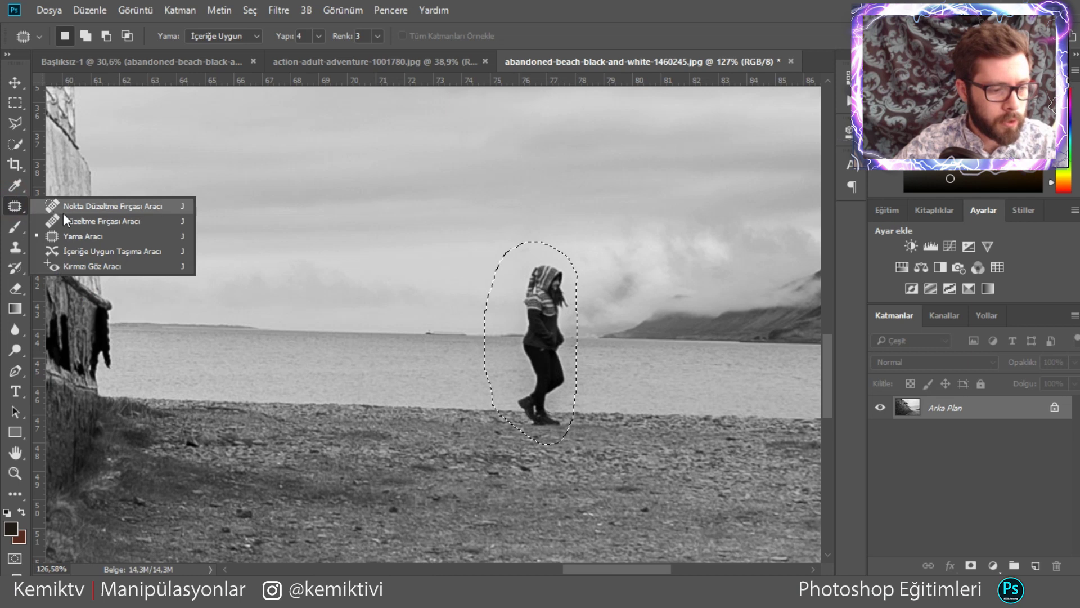
left_click(18, 127)
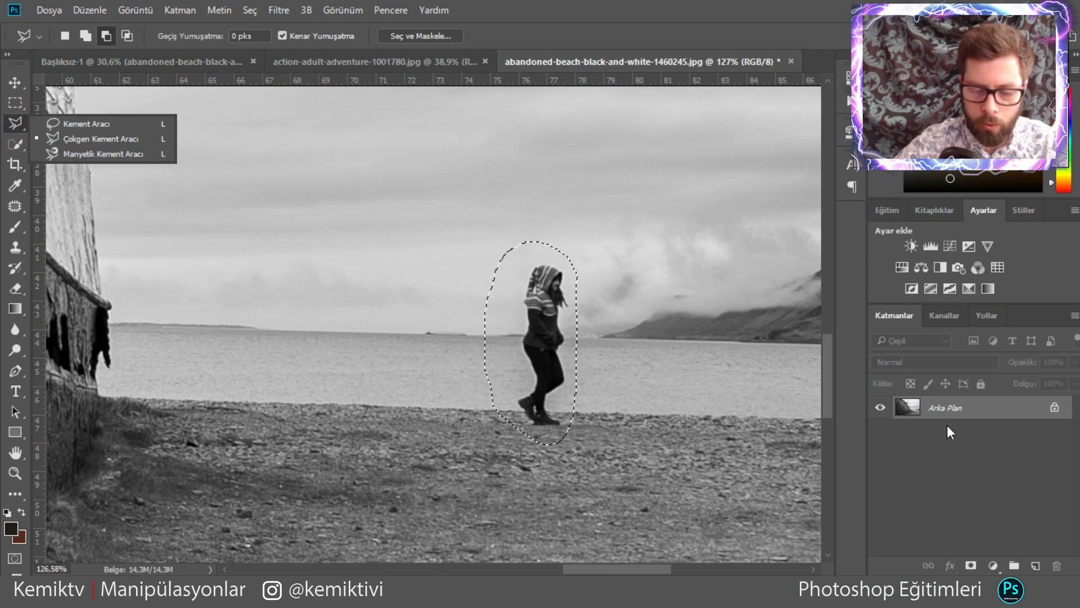
left_click(944, 405)
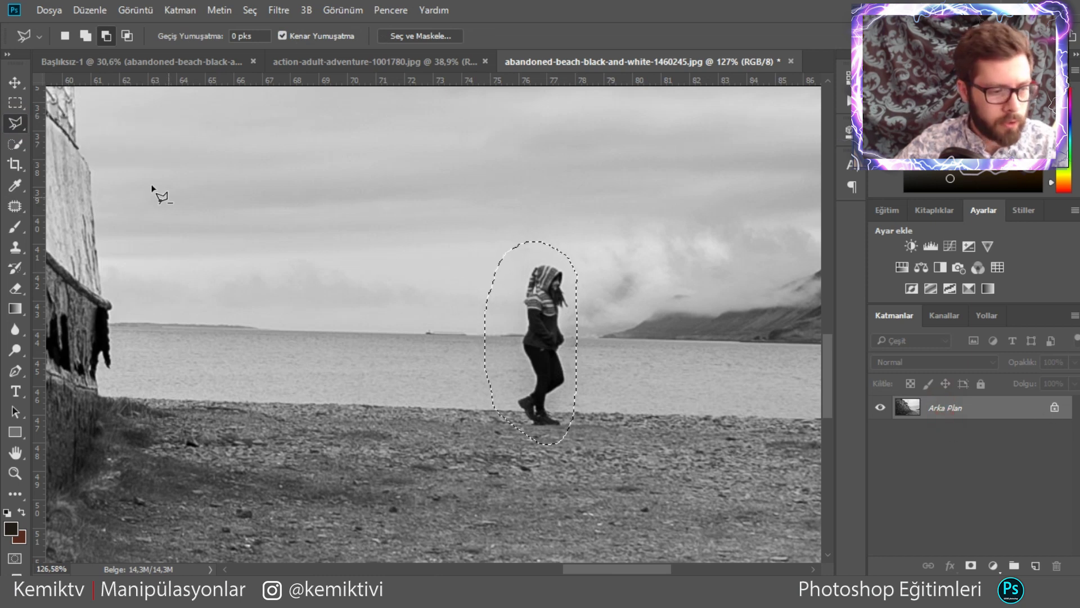
right_click(15, 123)
left_click(57, 122)
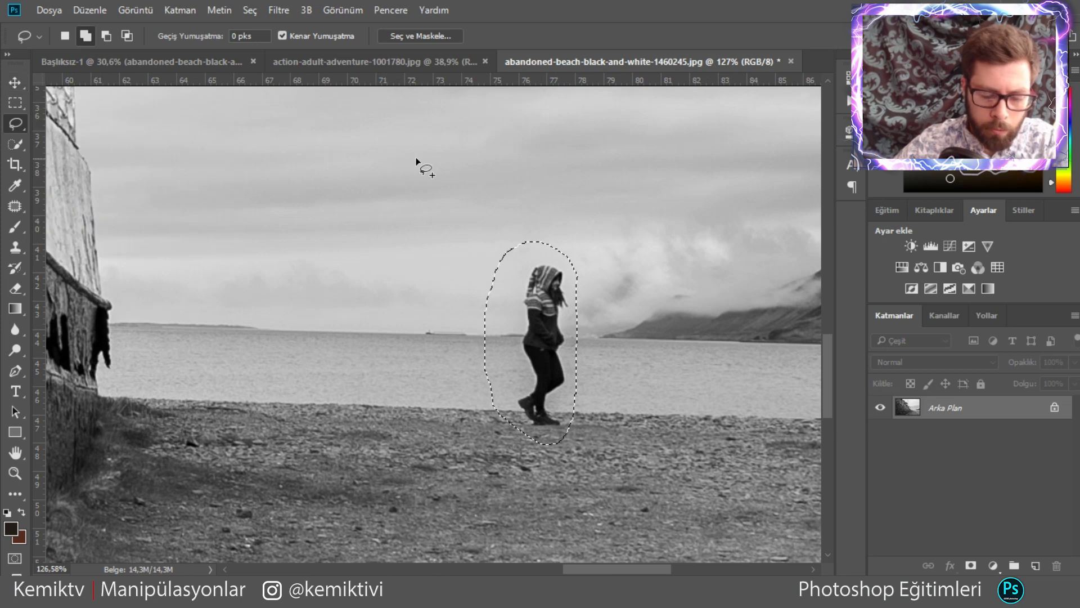
Apply a Shift+F5 Content-Aware fill to the selection around the walking woman.
key("shift+F5")
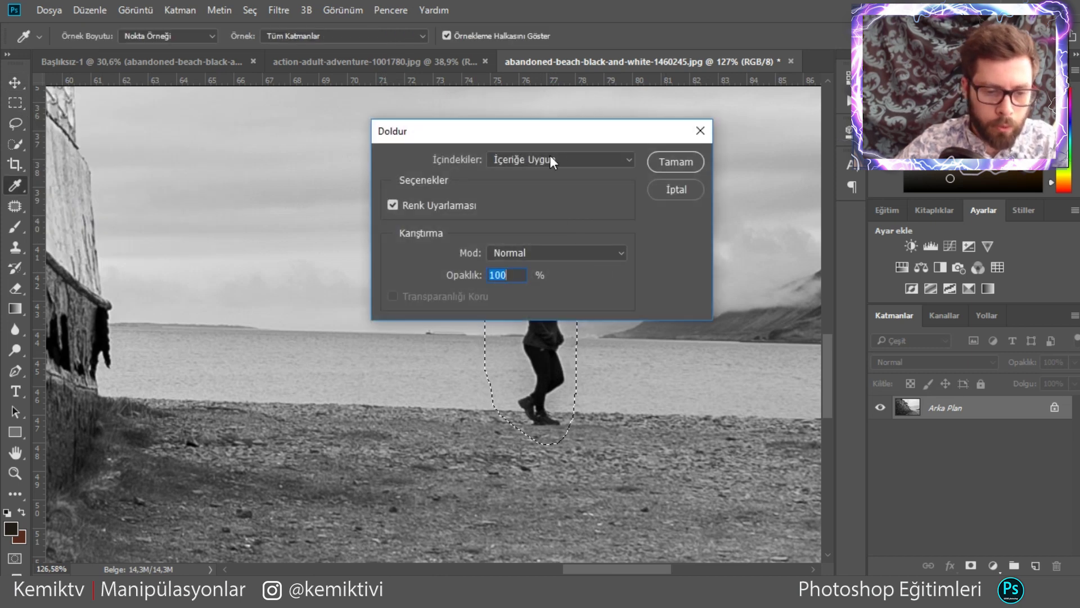
left_click(549, 159)
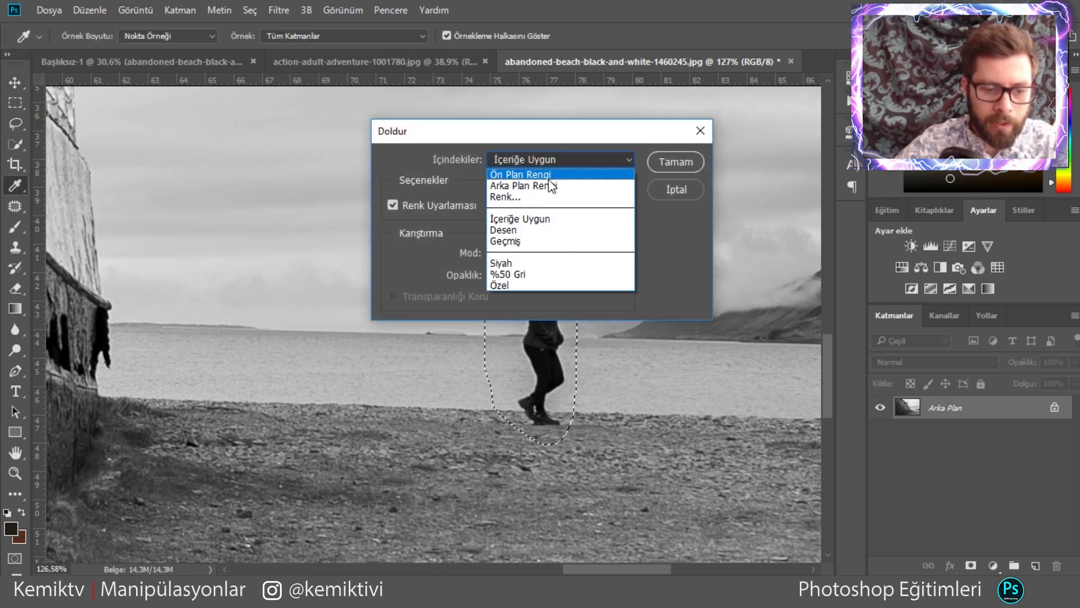
left_click(516, 220)
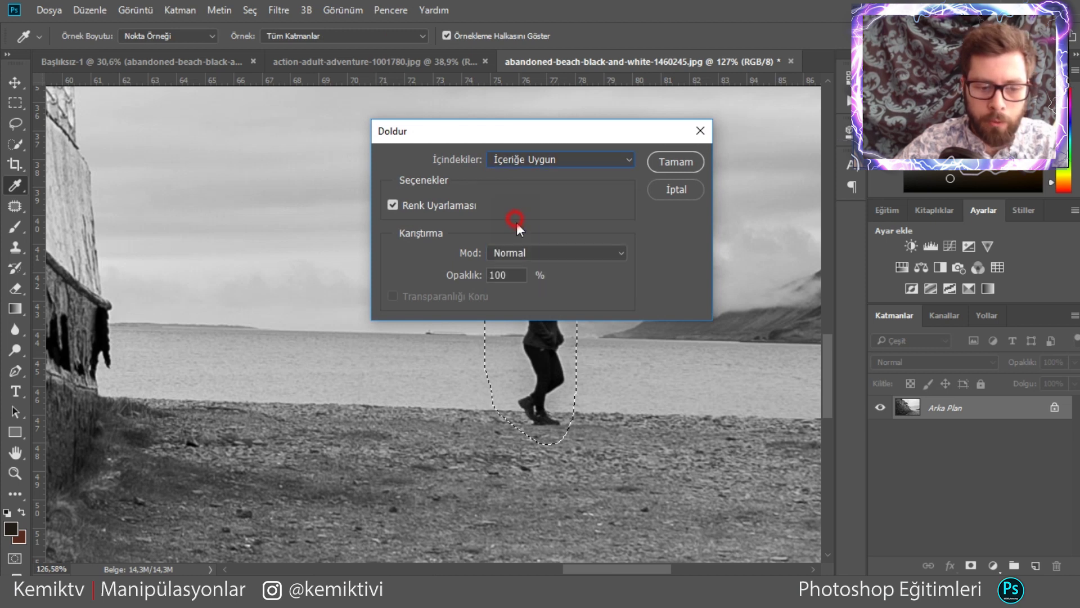
left_click(619, 164)
left_click(551, 220)
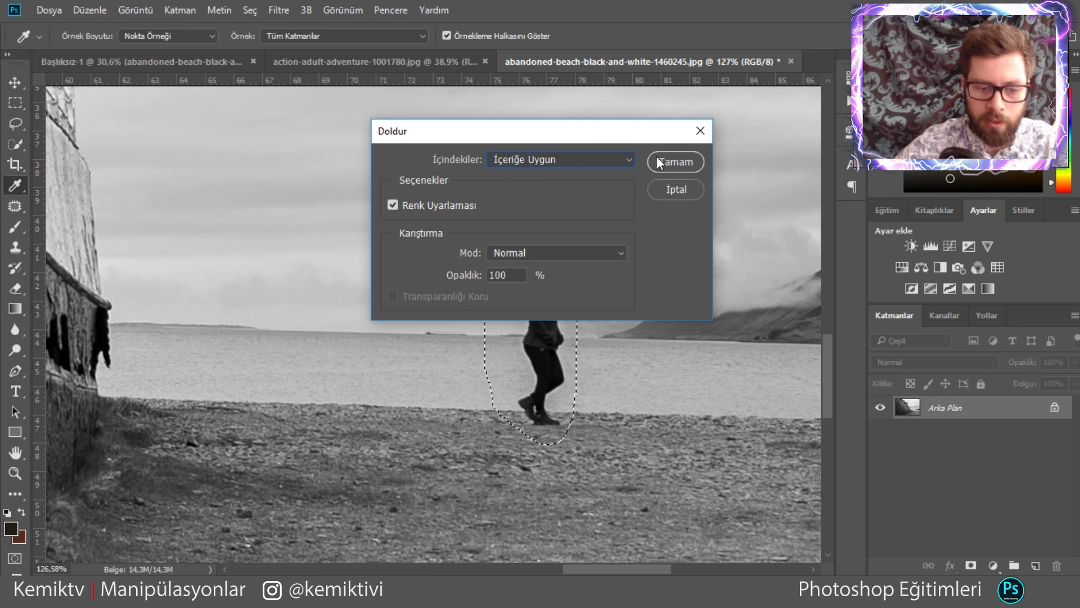
left_click(663, 167)
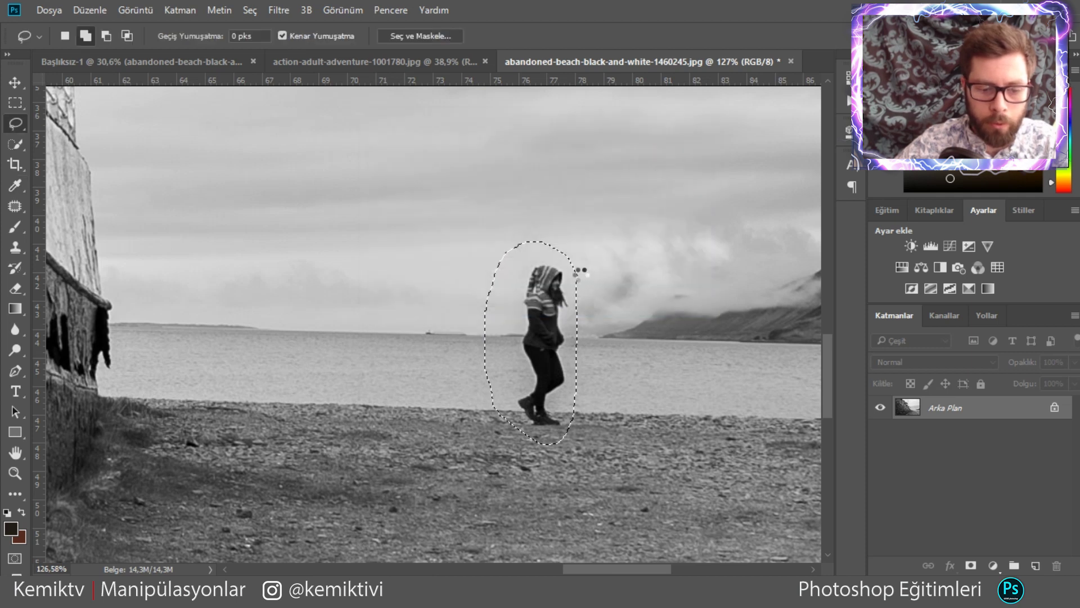
Undo the fill and trim excess selection left of the woman and above her hood.
key("alt")
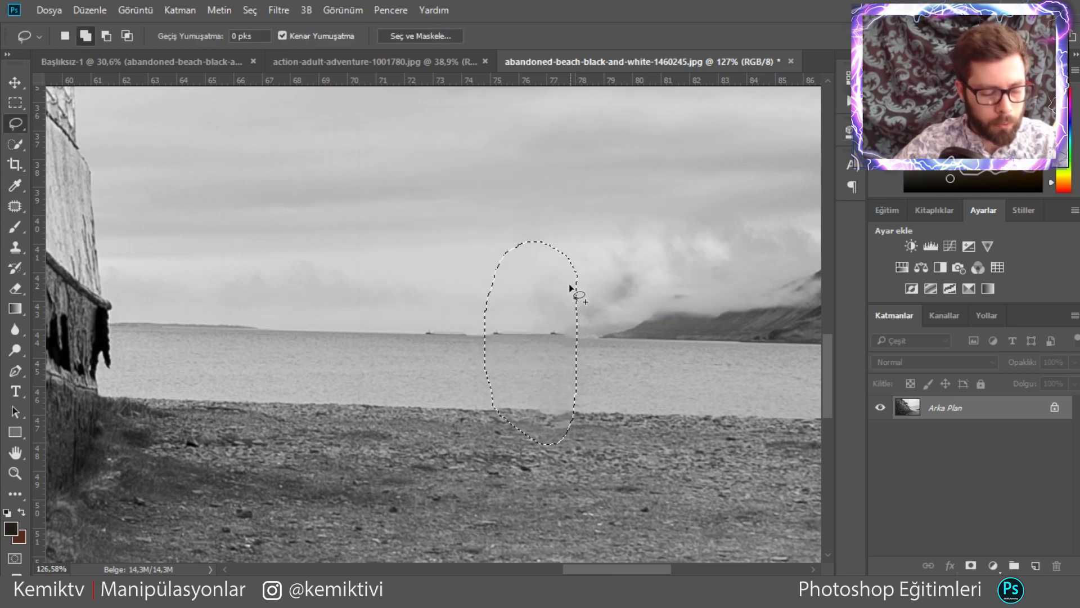
key("ctrl+z")
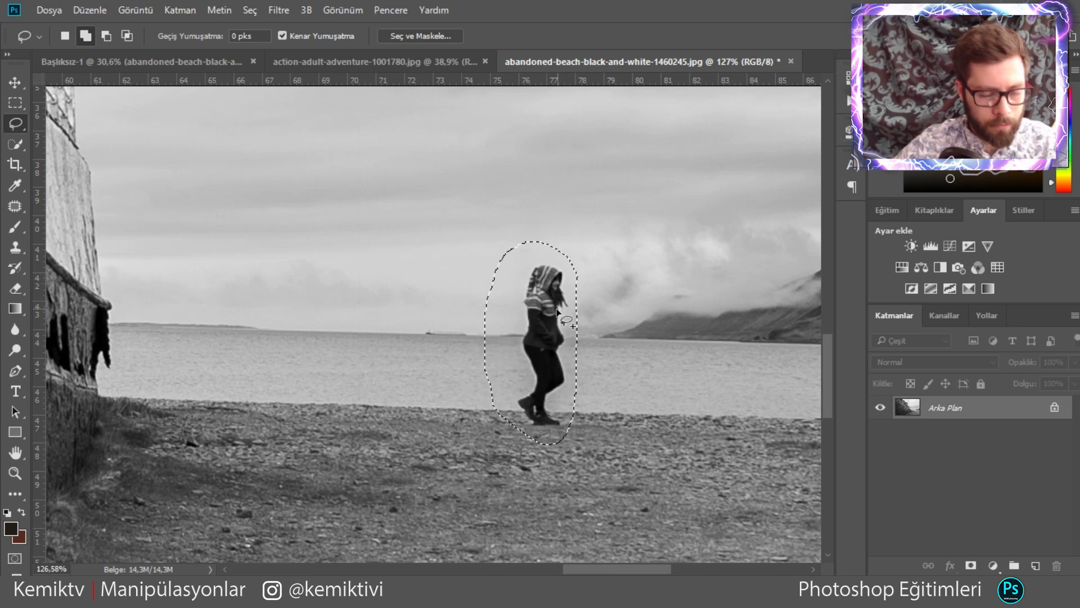
key("alt")
left_click_drag(526, 241, 517, 299)
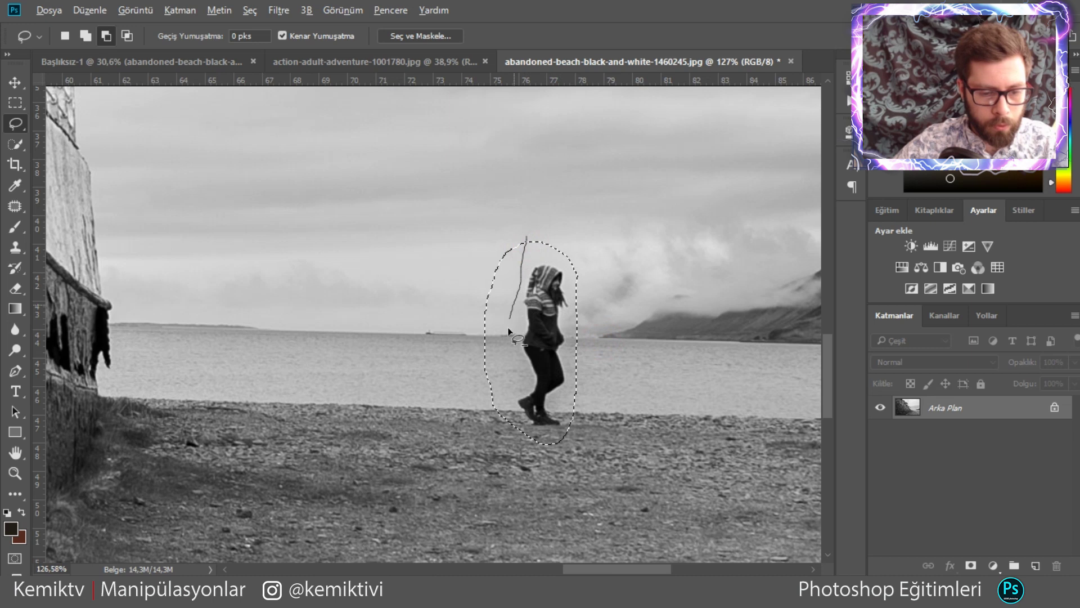
left_click_drag(500, 224, 502, 227)
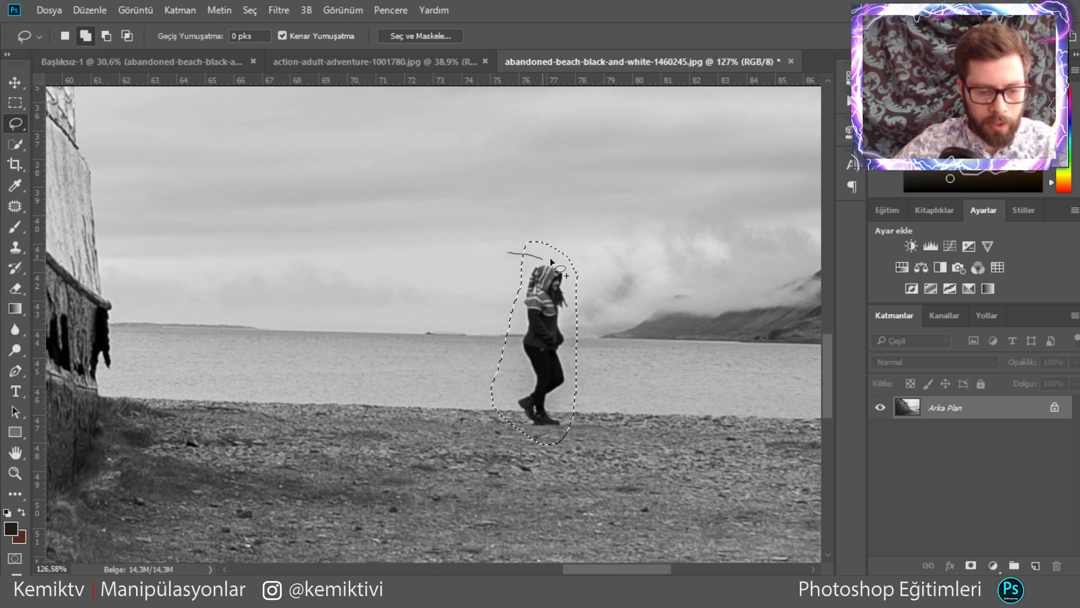
mouse_move(545, 218)
left_mouse_down()
mouse_move(503, 227)
mouse_move(593, 259)
left_mouse_up()
key("ctrl+z")
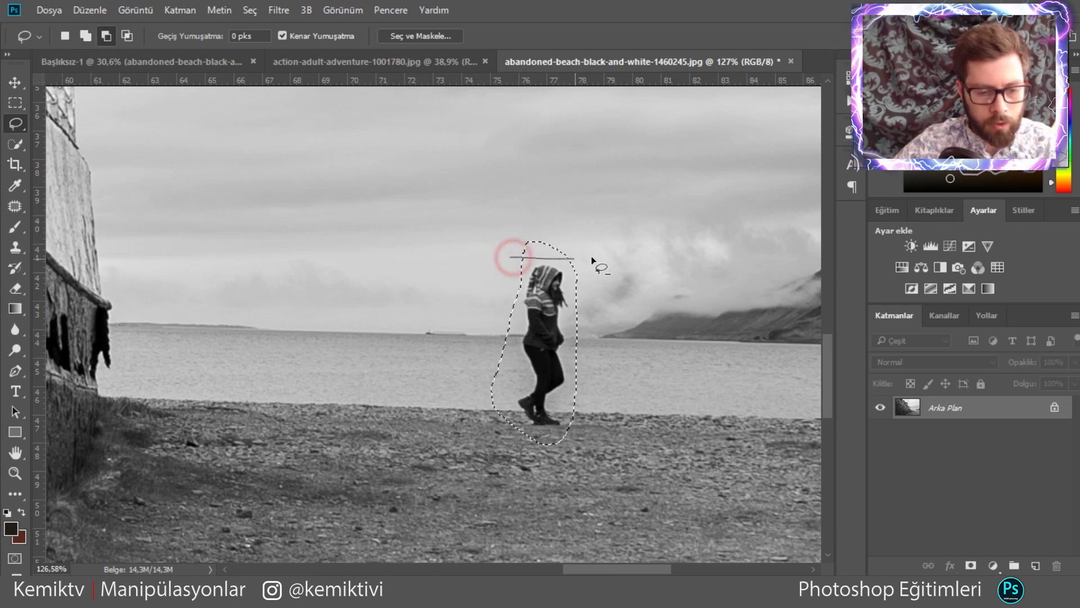
left_click_drag(503, 218, 510, 257)
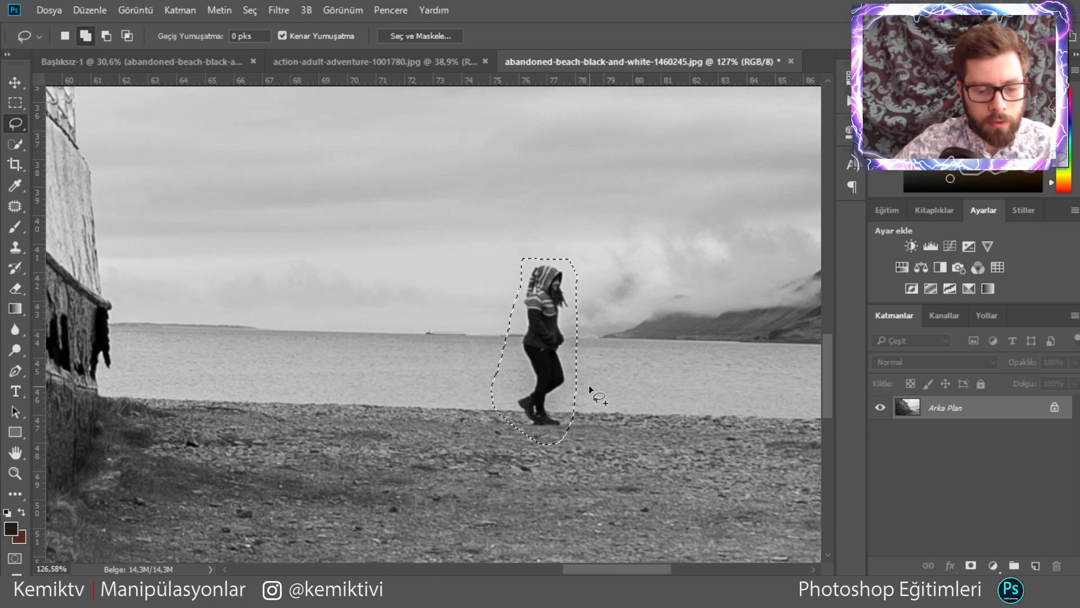
Trim the selection tightly down her left side, around her leg and below her feet.
left_click_drag(586, 386, 561, 428)
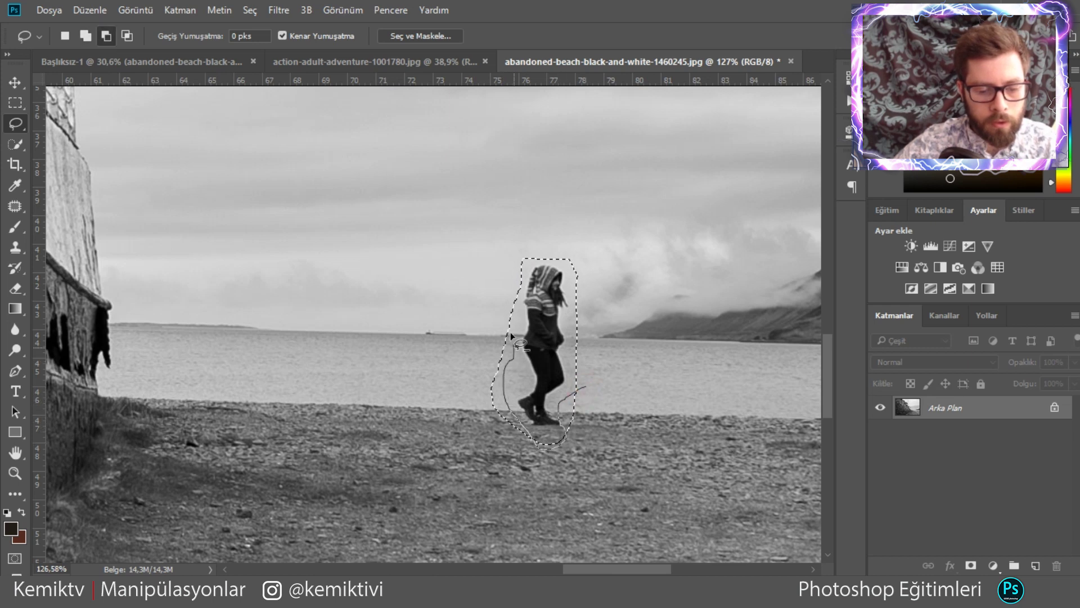
left_click_drag(479, 283, 540, 433)
scroll(533, 428, "up", 2)
scroll(534, 427, "up", 2)
scroll(506, 315, "up", 1)
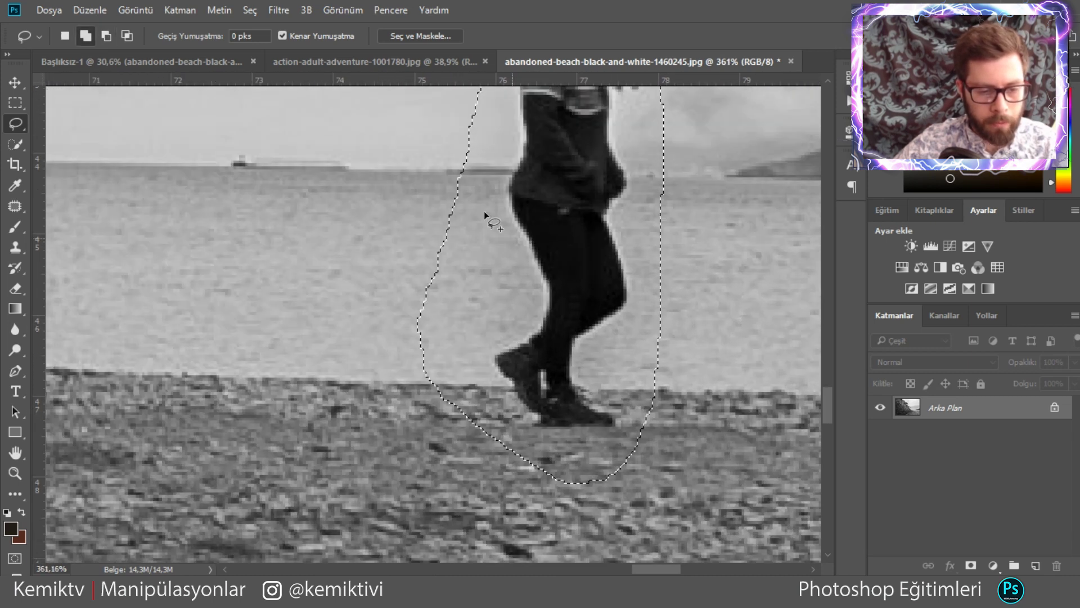
left_click_drag(444, 170, 487, 225)
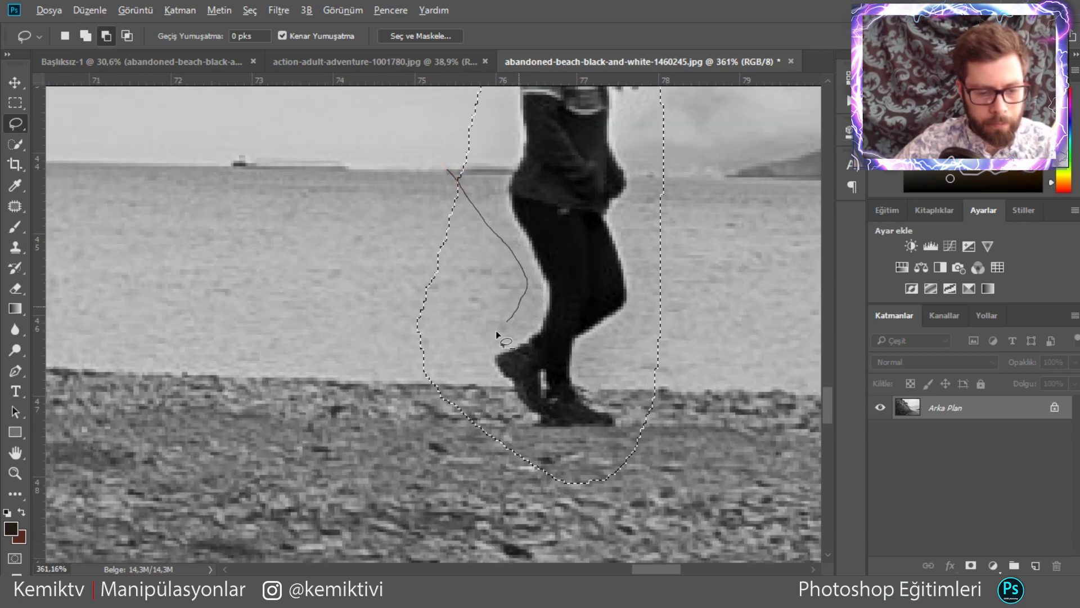
left_click_drag(399, 409, 436, 382)
left_click_drag(447, 335, 496, 481)
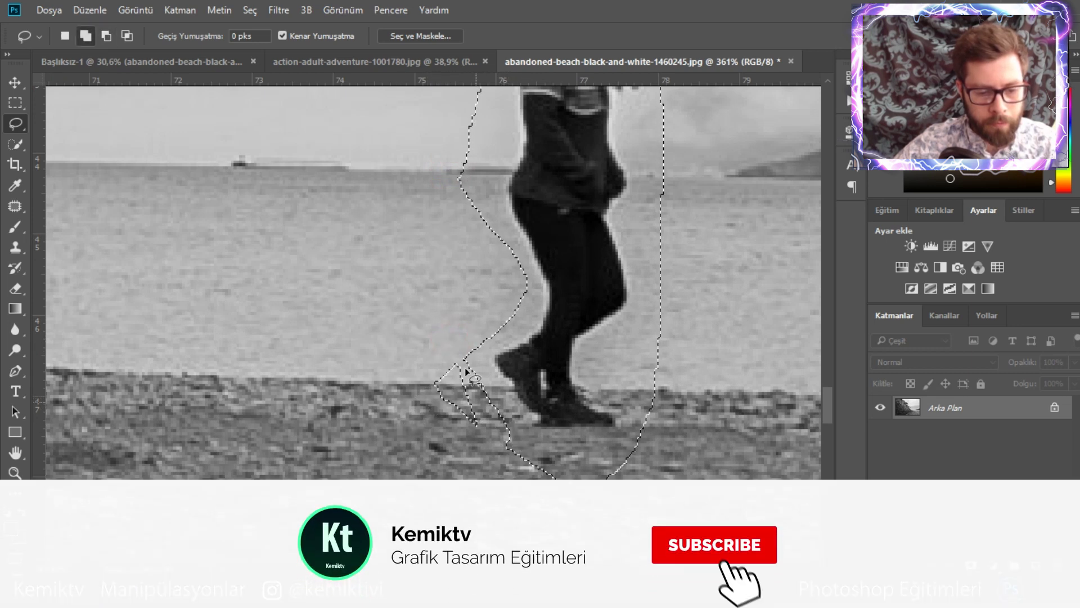
mouse_move(454, 342)
left_mouse_down()
mouse_move(484, 452)
mouse_move(459, 354)
left_mouse_up()
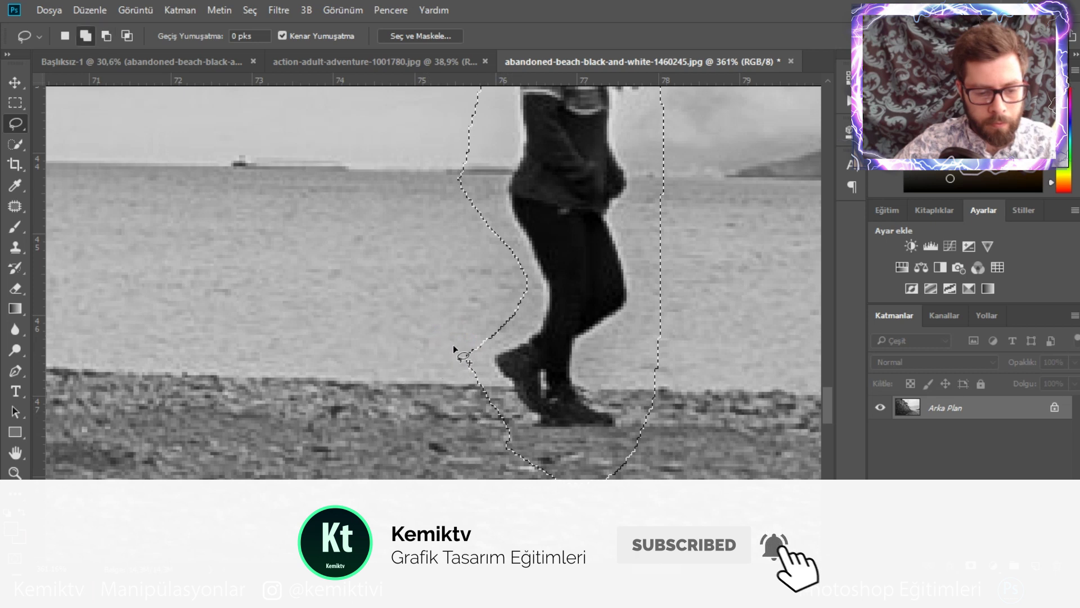
left_click_drag(472, 423, 480, 464)
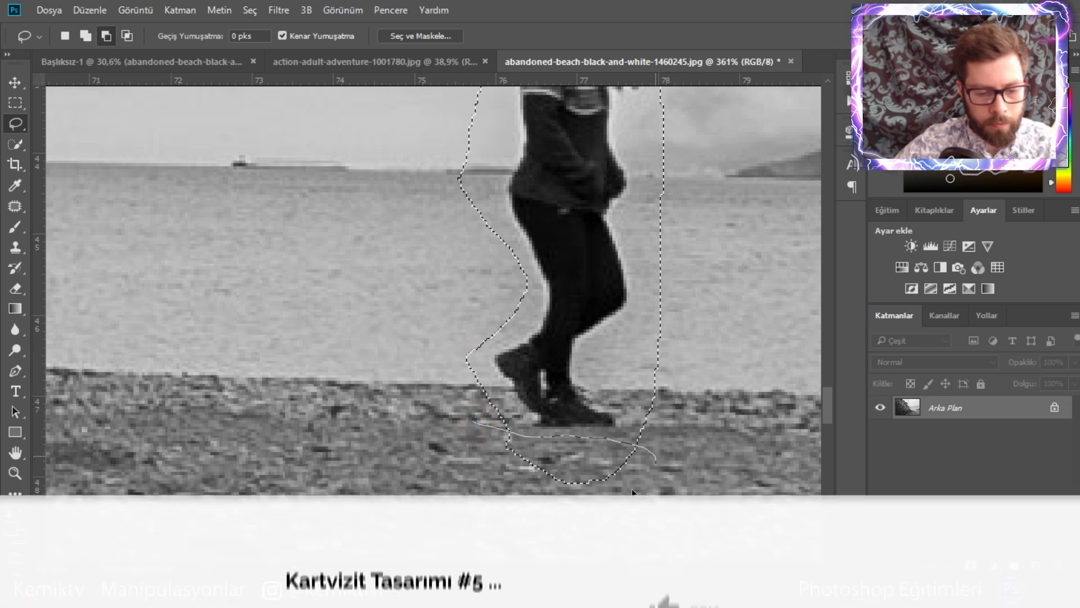
scroll(480, 466, "down", 2)
scroll(507, 456, "down", 3)
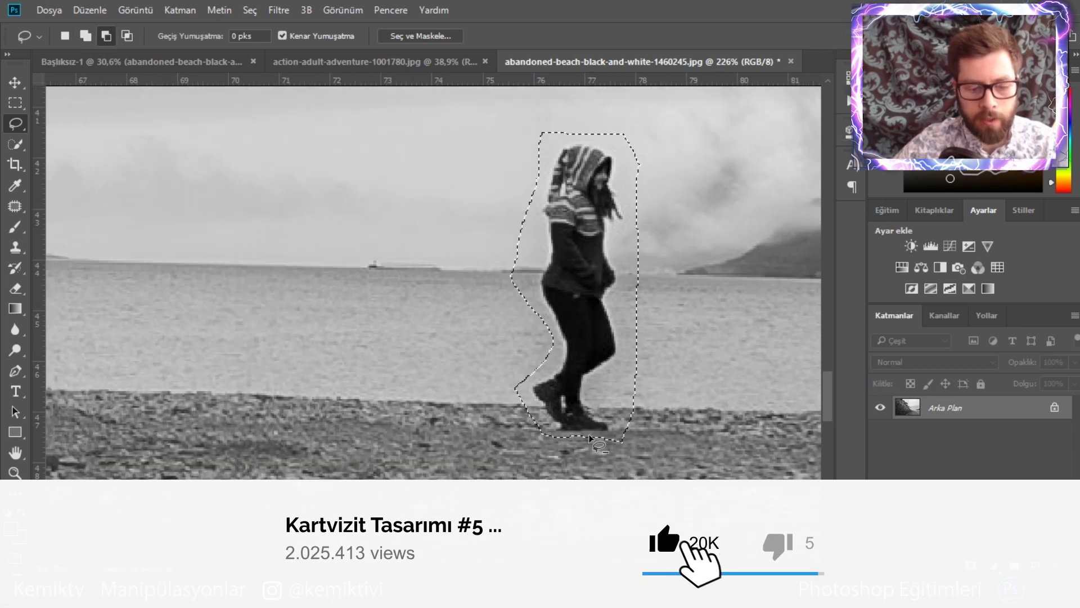
scroll(563, 442, "down", 2)
Content-Aware fill the tightened selection to remove the woman, then deselect.
key("shift+F5")
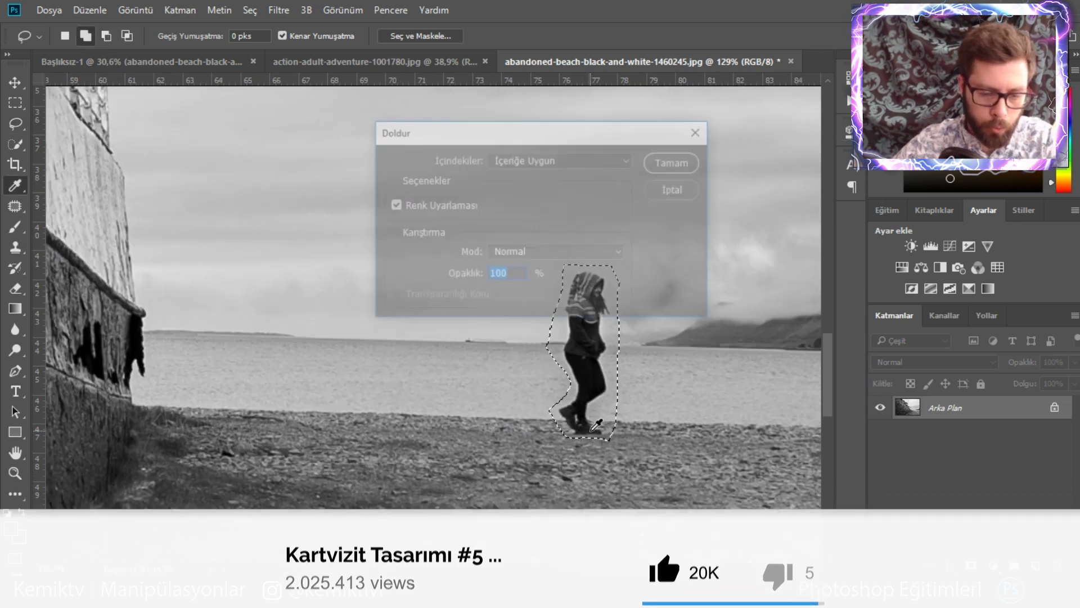
left_click(675, 162)
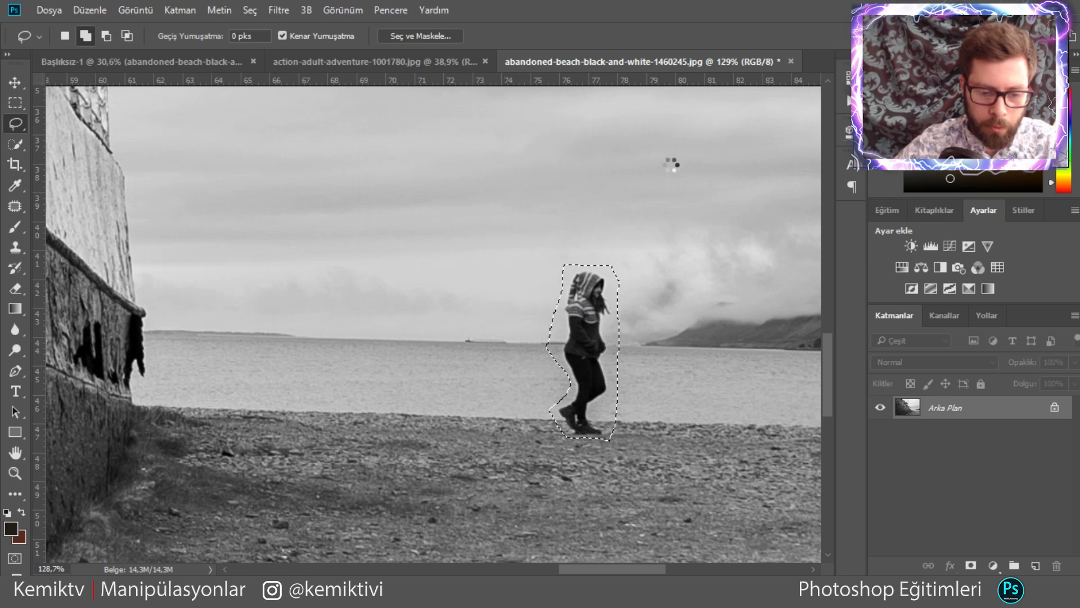
key("ctrl+d")
scroll(563, 346, "up", 2)
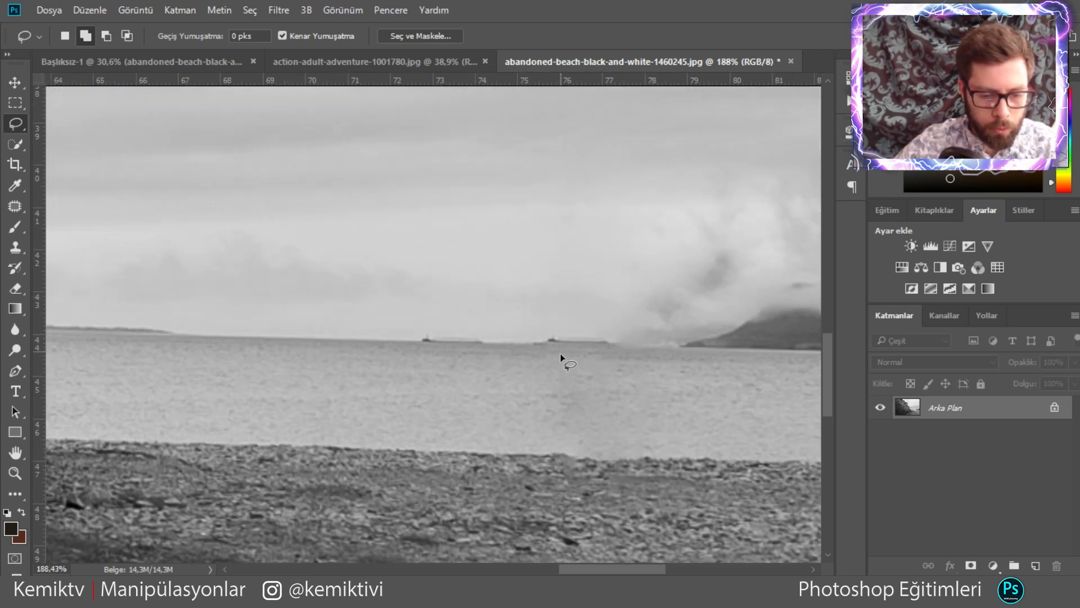
scroll(561, 353, "up", 2)
scroll(563, 332, "up", 1)
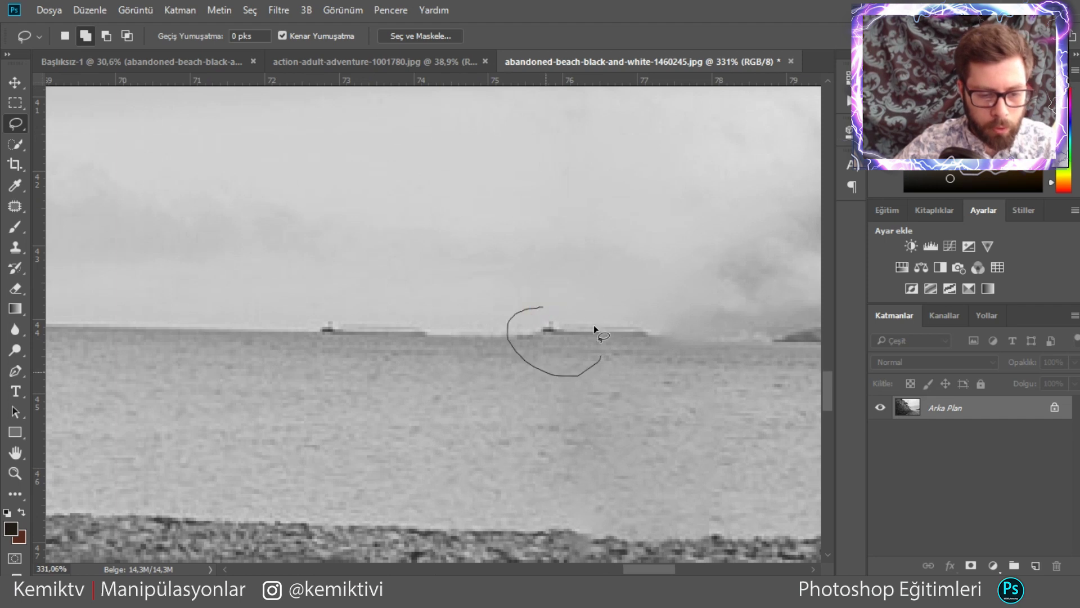
Content-Aware fill the distant ship selection to remove it, then deselect.
key("shift+F5")
key("Return")
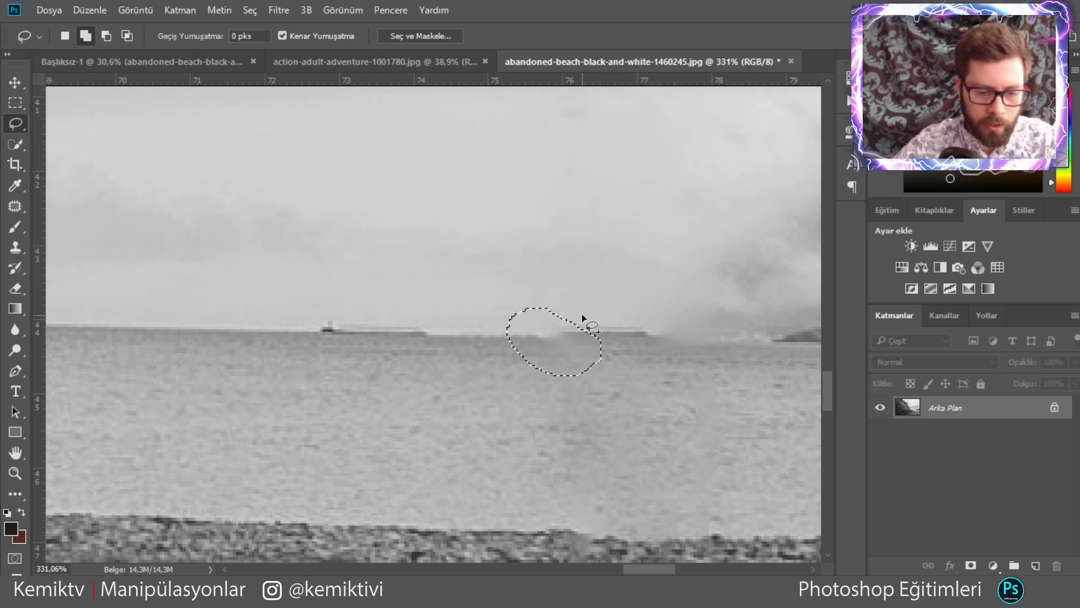
key("ctrl+d")
scroll(582, 313, "down", 2)
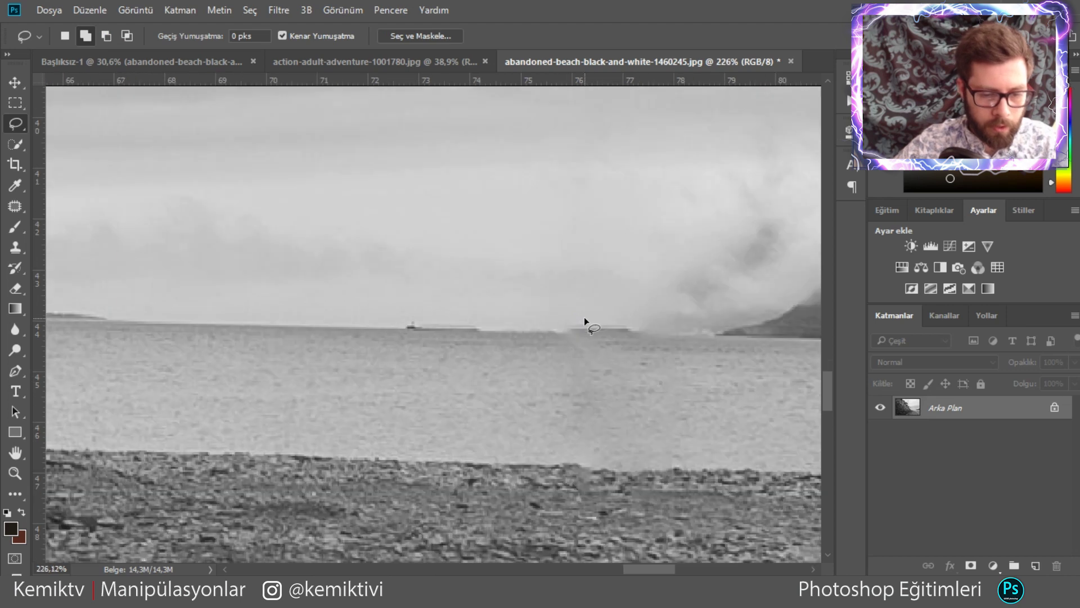
scroll(584, 316, "down", 1)
scroll(584, 317, "down", 1)
scroll(603, 349, "down", 1)
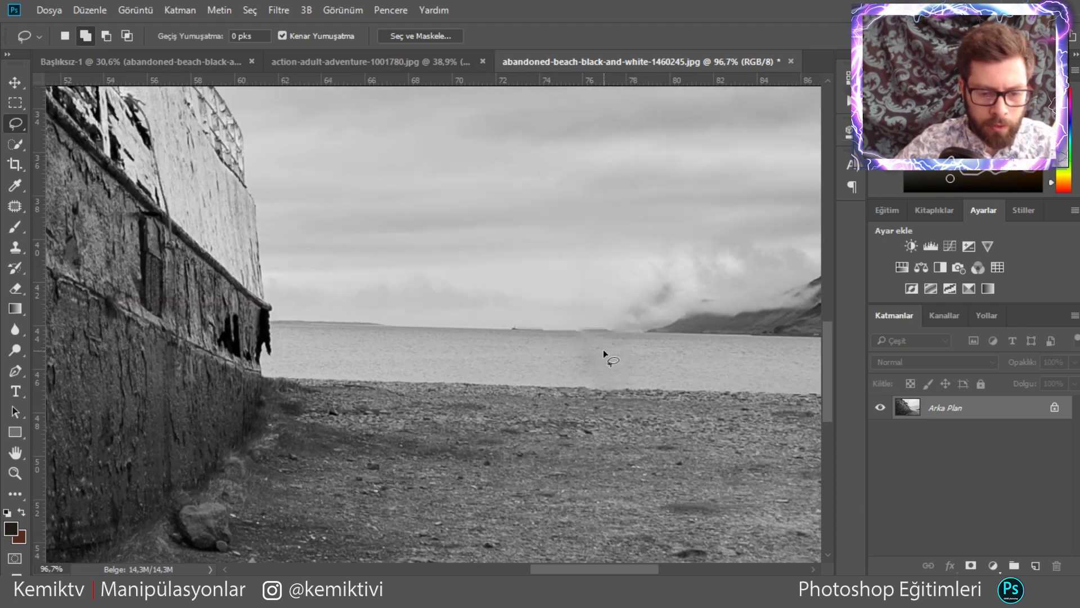
scroll(603, 350, "down", 2)
scroll(601, 360, "down", 1)
scroll(602, 376, "up", 1)
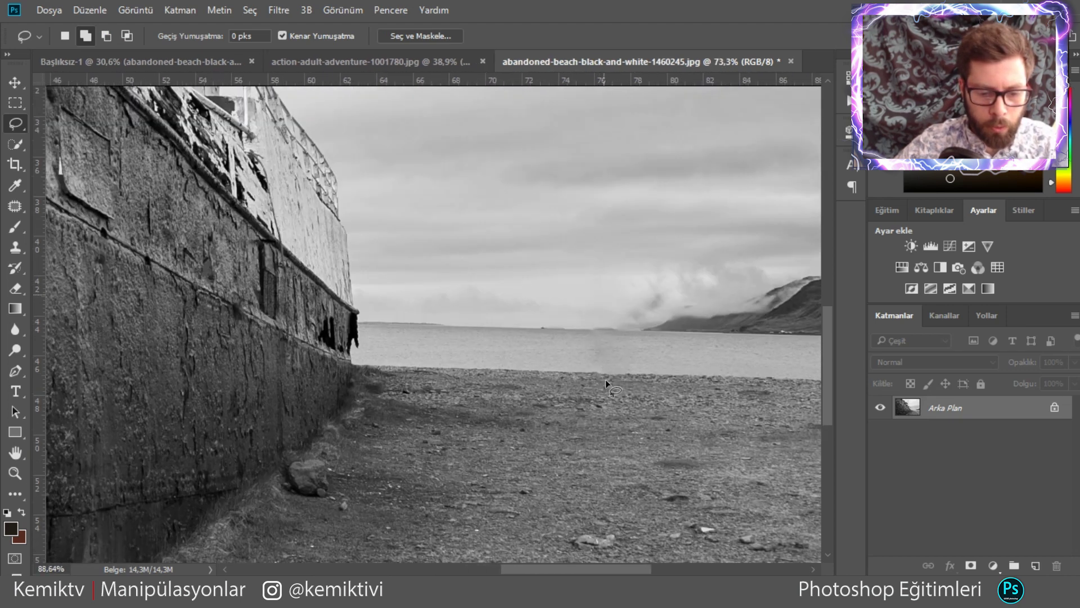
scroll(617, 383, "up", 1)
scroll(610, 382, "up", 2)
scroll(567, 360, "down", 3)
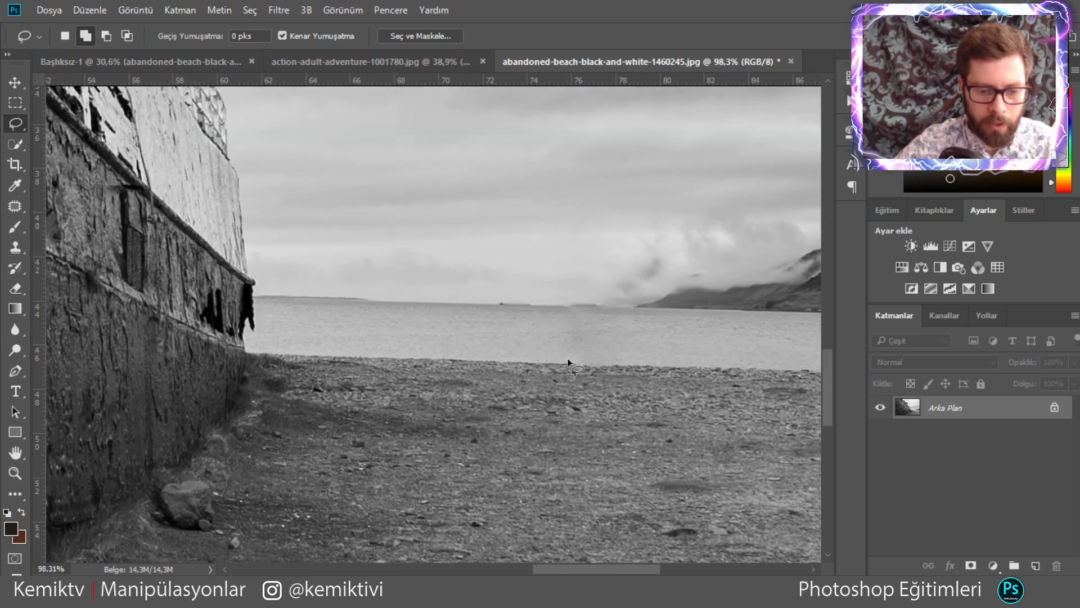
scroll(568, 360, "up", 1)
scroll(568, 360, "down", 1)
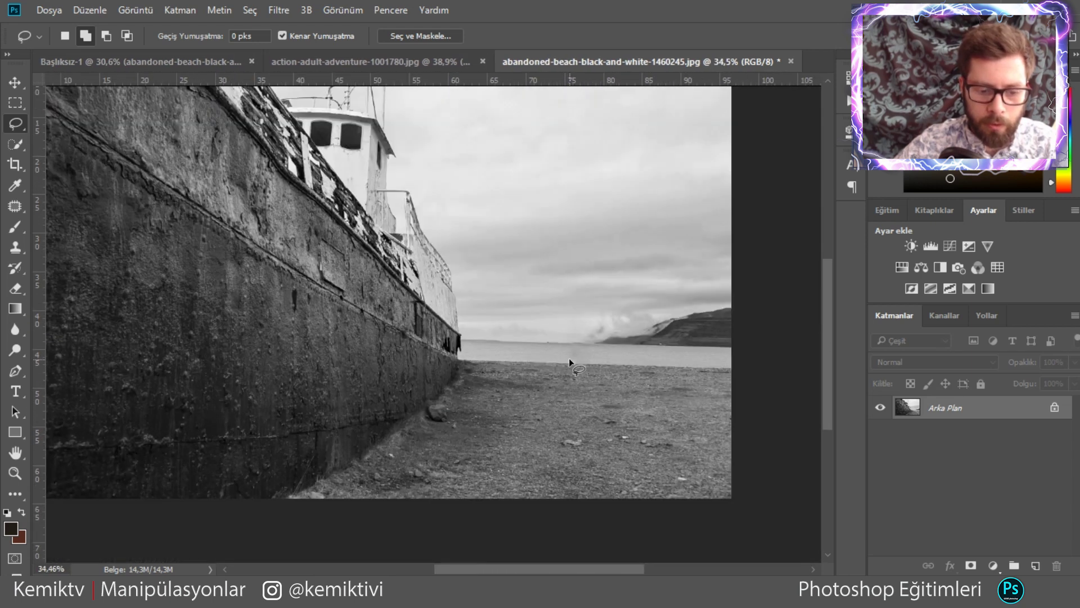
scroll(569, 360, "down", 1)
scroll(569, 360, "down", 1)
scroll(569, 360, "down", 1)
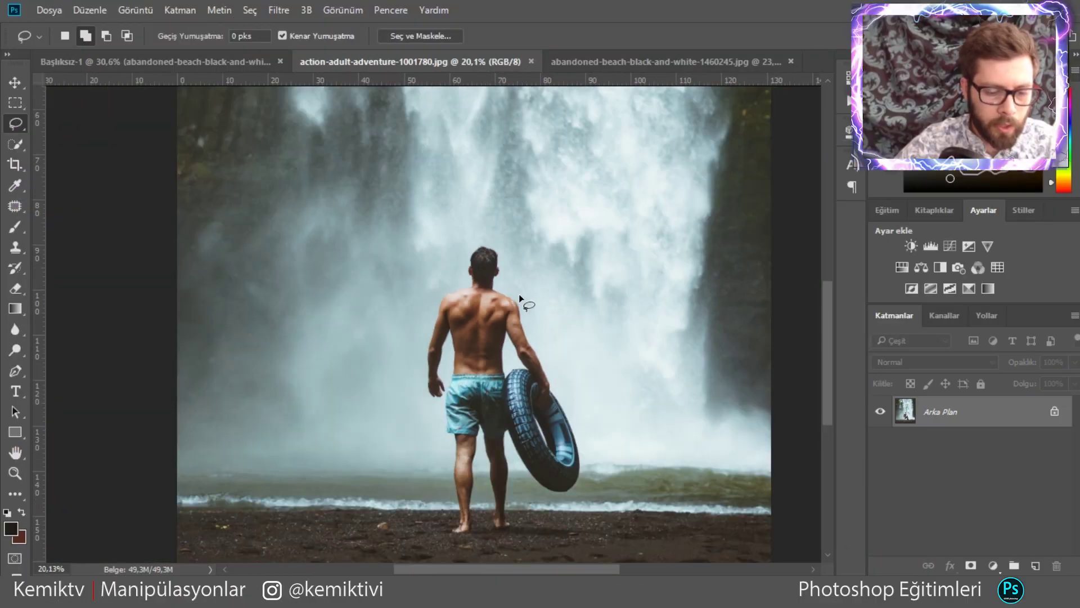
scroll(519, 293, "down", 1)
scroll(499, 469, "up", 1)
scroll(498, 471, "up", 1)
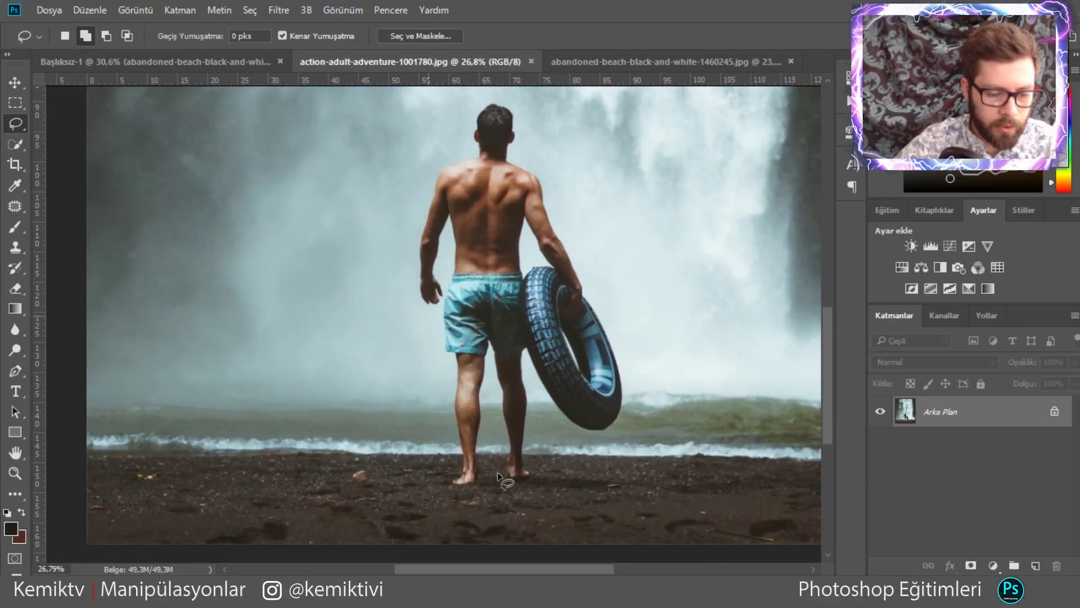
scroll(502, 454, "up", 1)
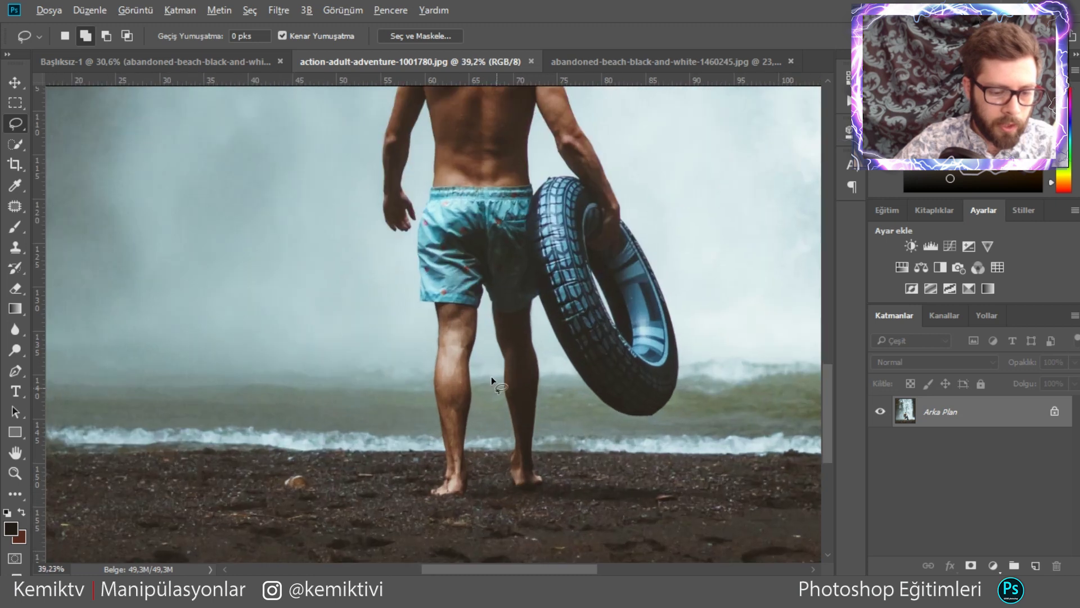
scroll(490, 393, "down", 1)
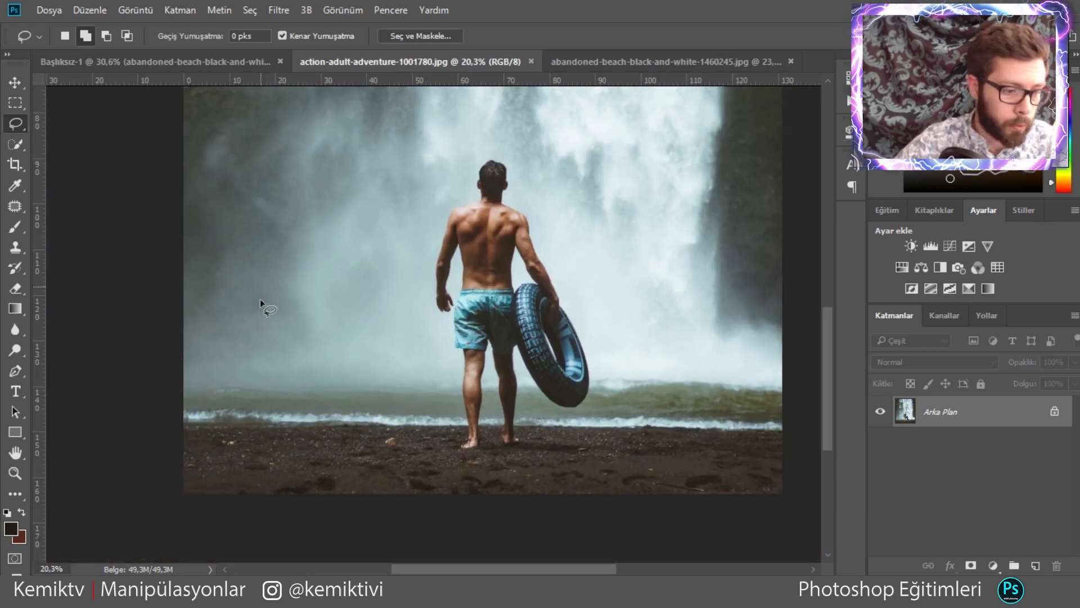
left_click(15, 248)
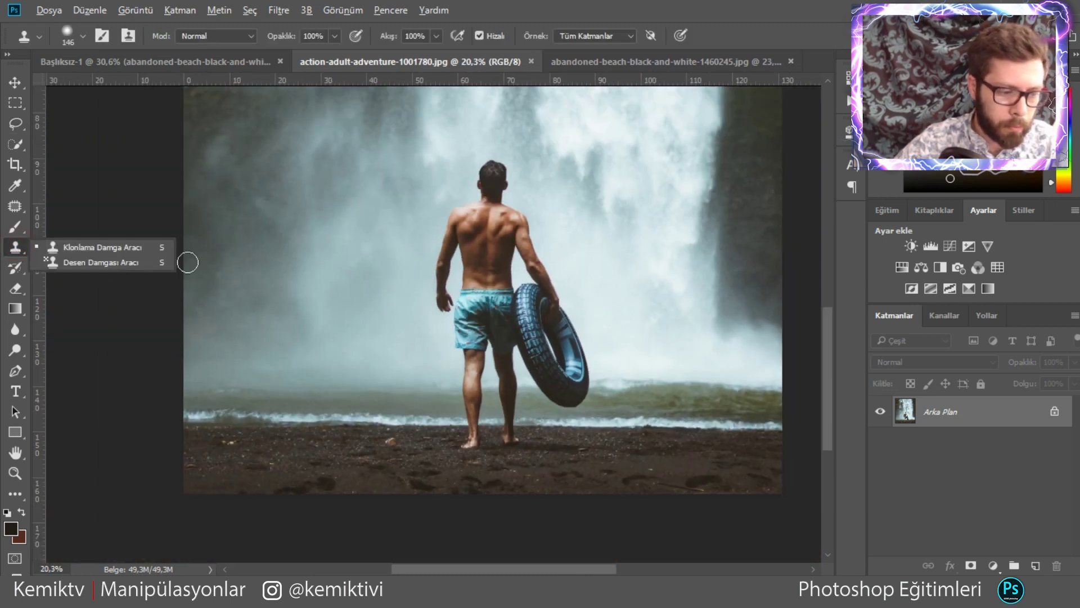
left_click(68, 247)
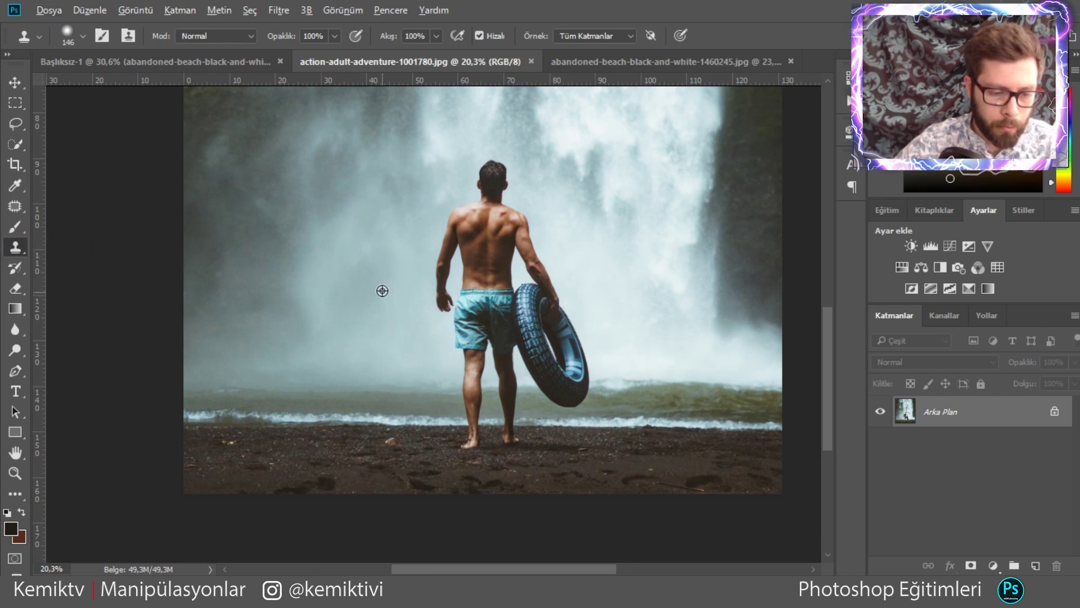
left_click_drag(435, 282, 449, 297)
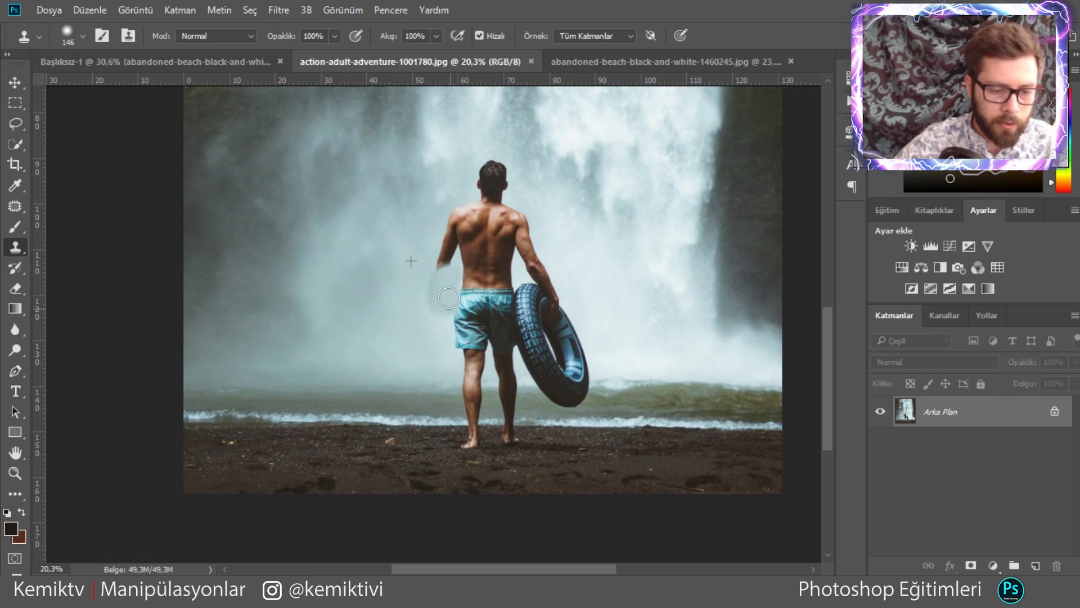
left_click_drag(470, 214, 497, 195)
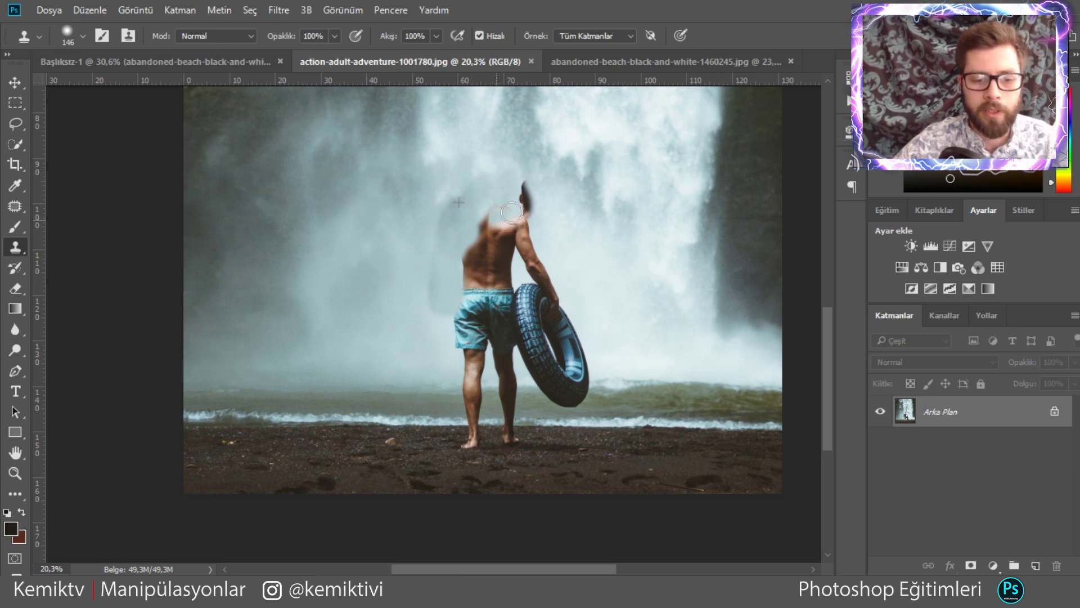
key("ctrl+alt+z")
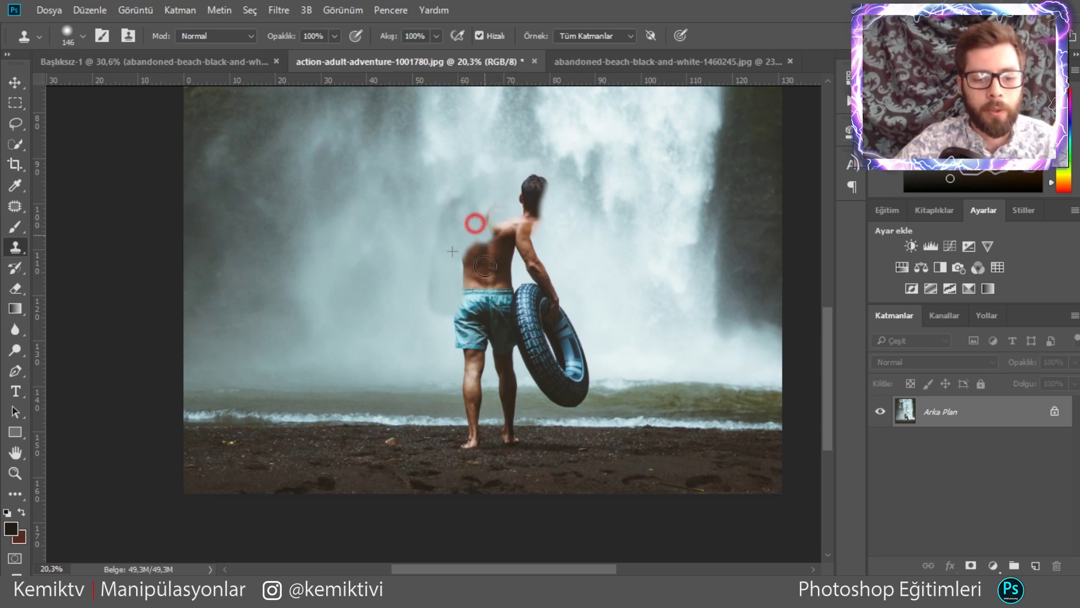
left_click_drag(435, 228, 463, 232)
left_click_drag(458, 344, 449, 340)
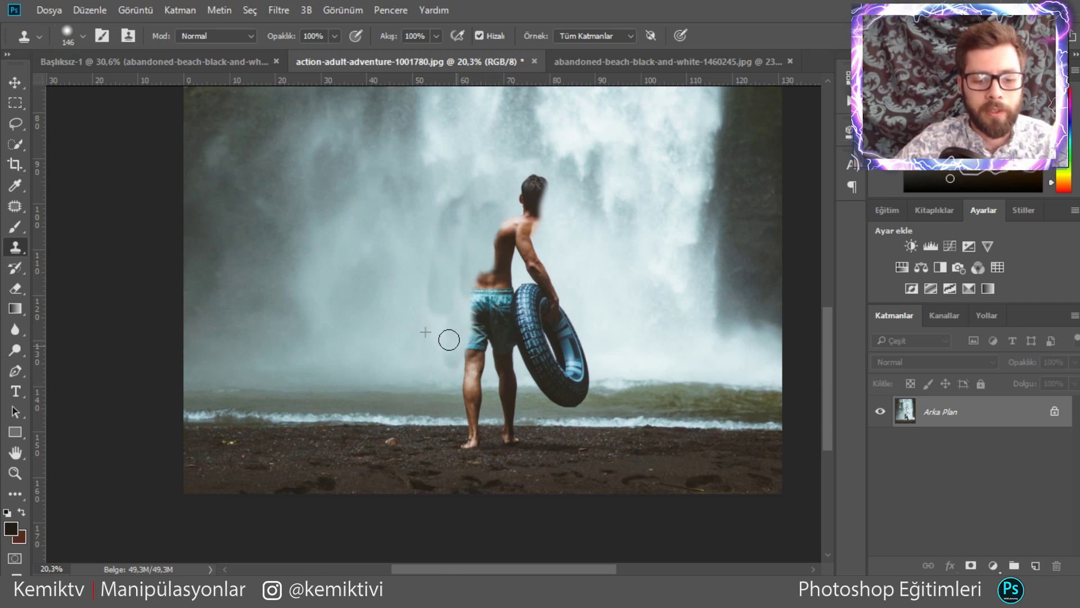
left_click_drag(491, 272, 489, 295)
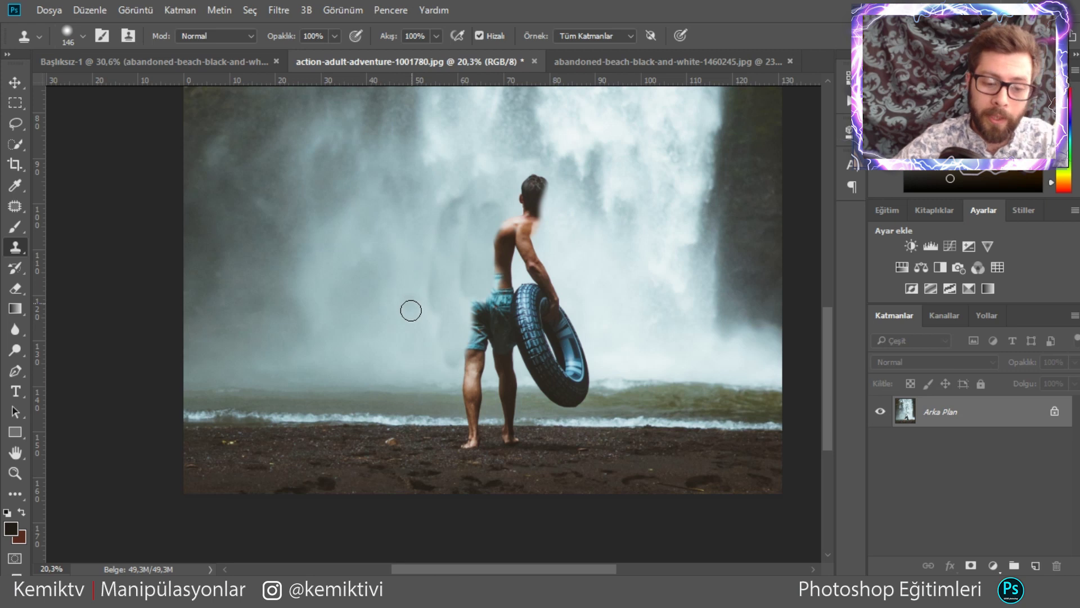
key("ctrl+z")
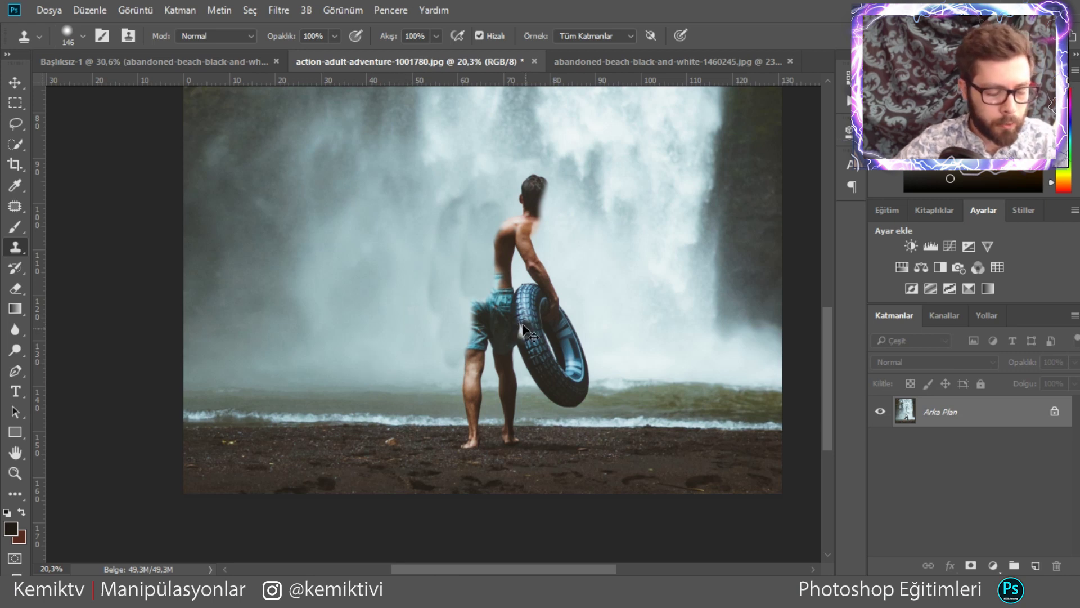
key("ctrl+z")
key("ctrl+z")
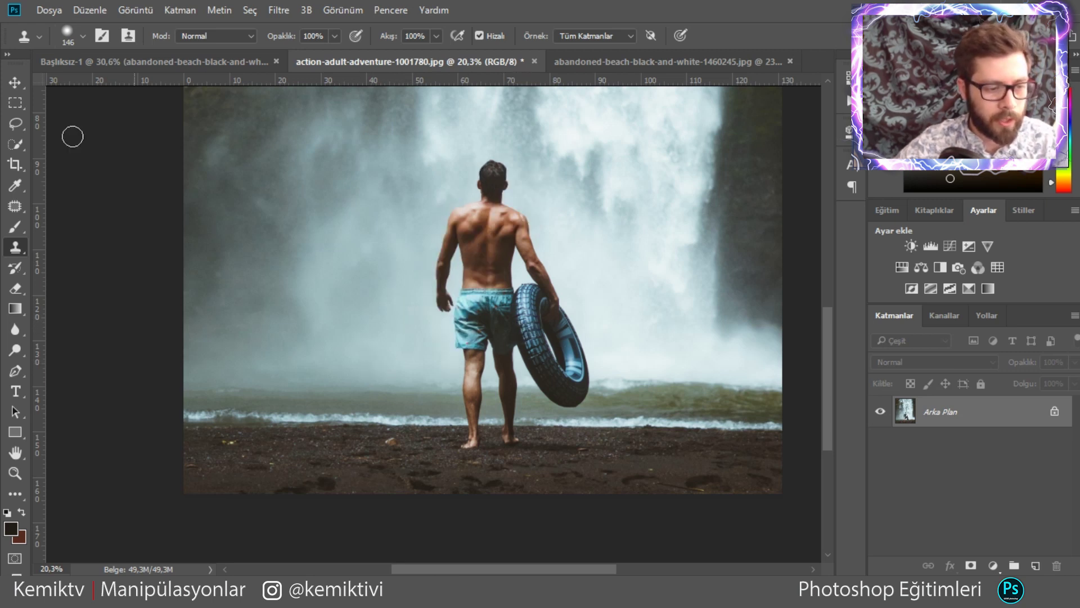
Switch to the Polygonal Lasso, zoom in, and trace the man's leg, foot and crotch curve.
left_click(11, 127)
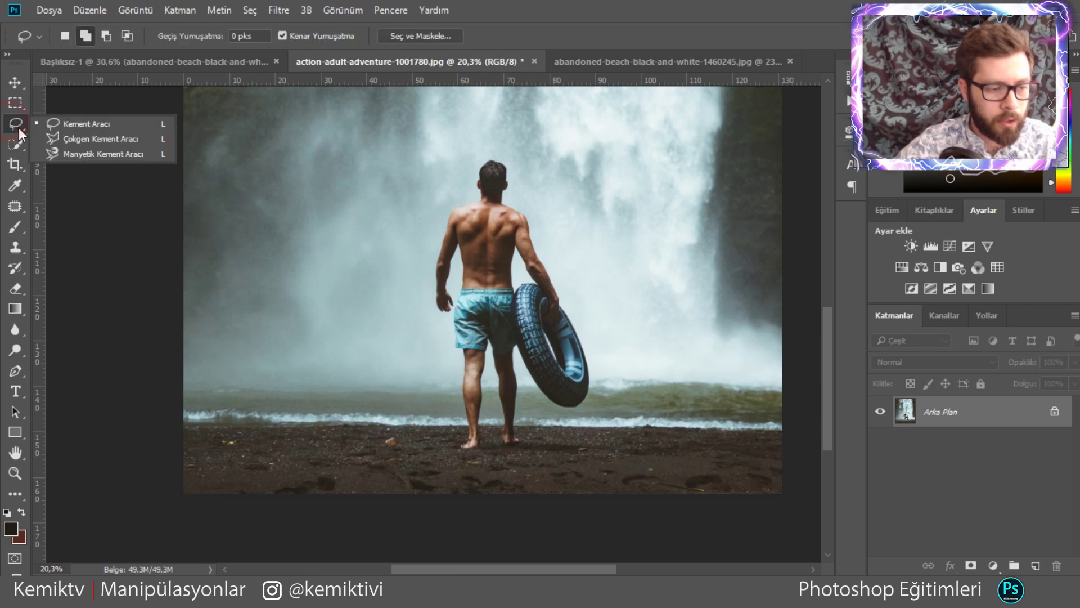
left_click(61, 136)
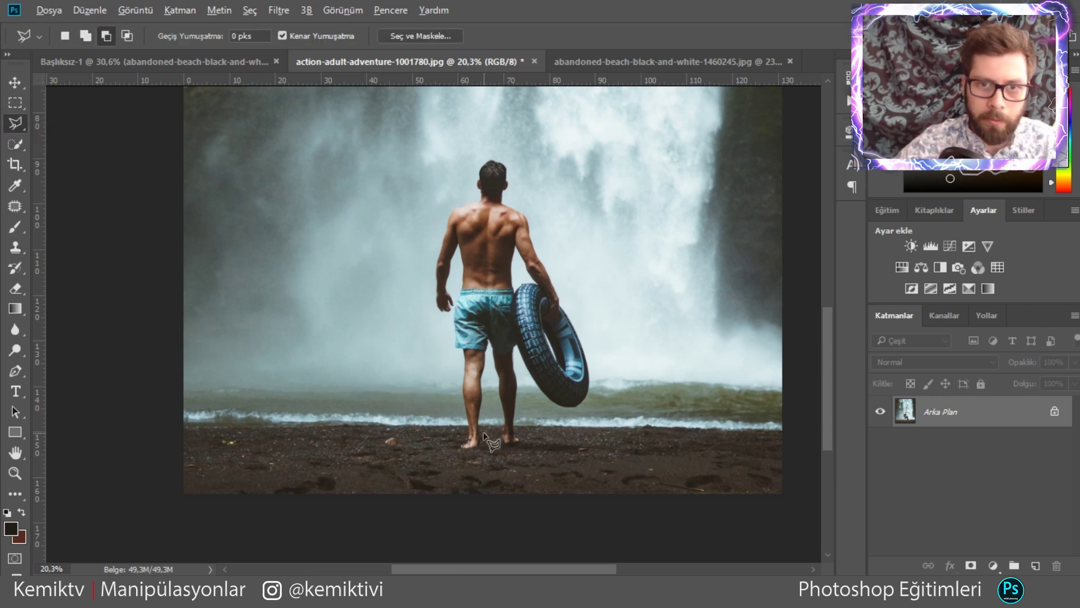
scroll(483, 435, "up", 2)
scroll(484, 436, "up", 3)
scroll(484, 437, "up", 3)
scroll(485, 439, "up", 3)
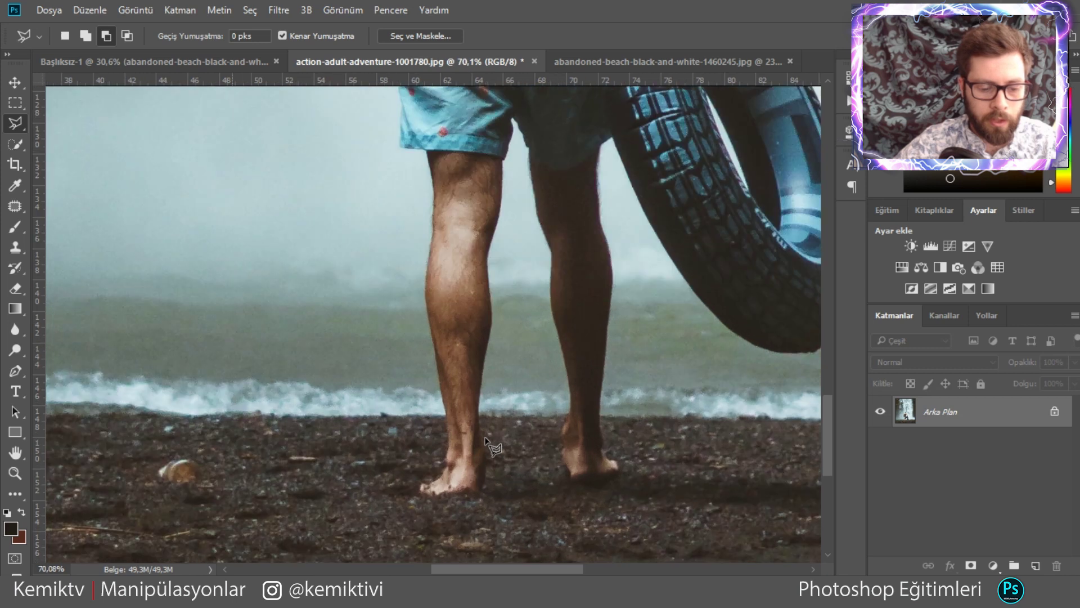
scroll(485, 439, "up", 1)
scroll(508, 188, "up", 2)
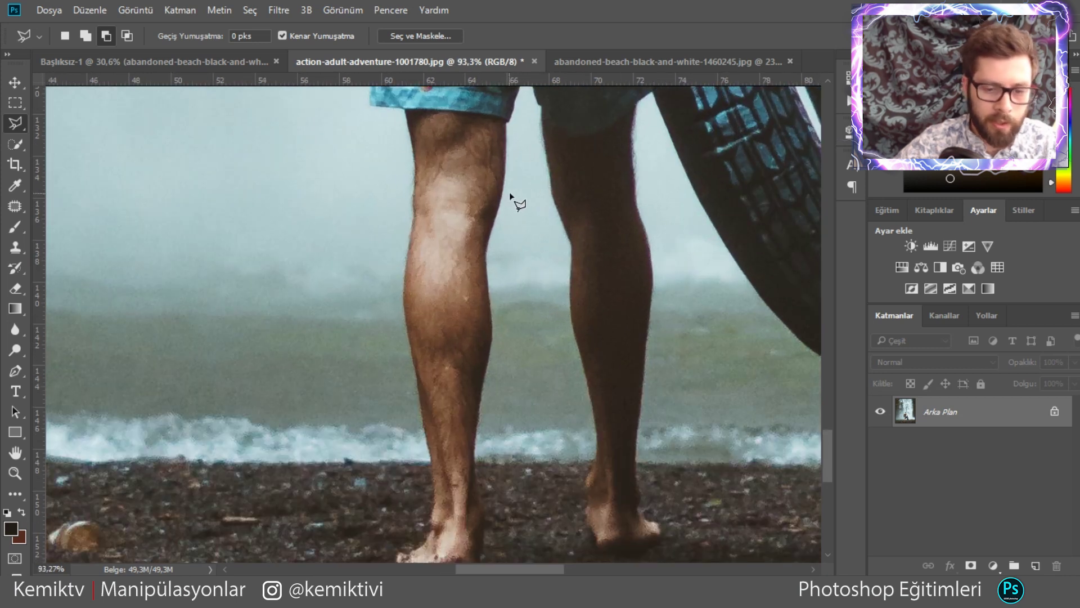
scroll(510, 192, "up", 2)
scroll(529, 198, "up", 3)
left_click(545, 241)
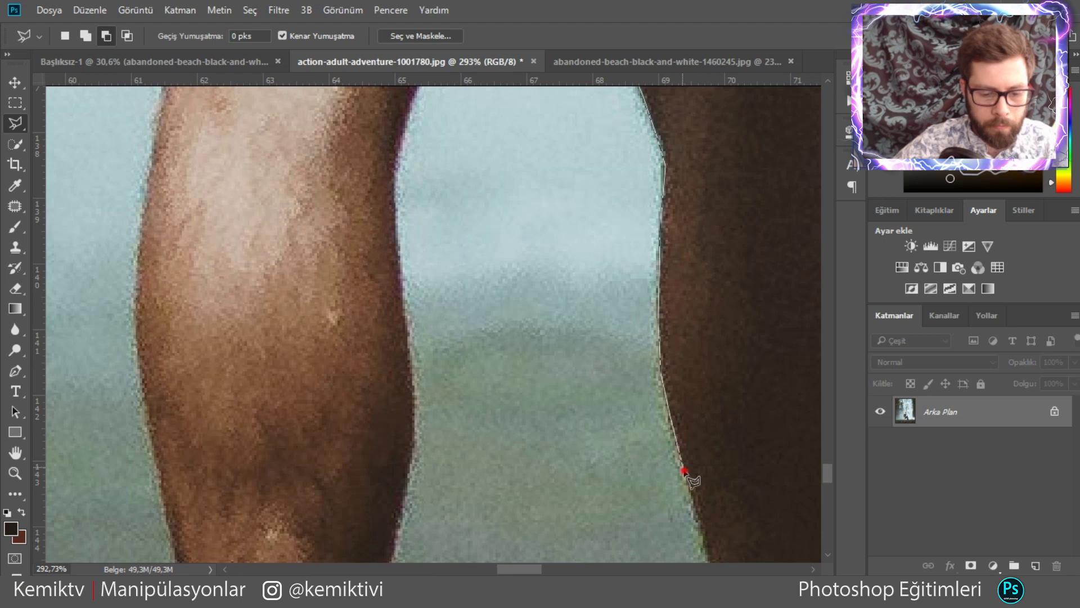
mouse_move(685, 472)
left_mouse_down()
mouse_move(692, 433)
mouse_move(720, 467)
mouse_move(506, 357)
mouse_move(557, 336)
left_mouse_up()
scroll(557, 336, "up", 3)
scroll(579, 285, "up", 3)
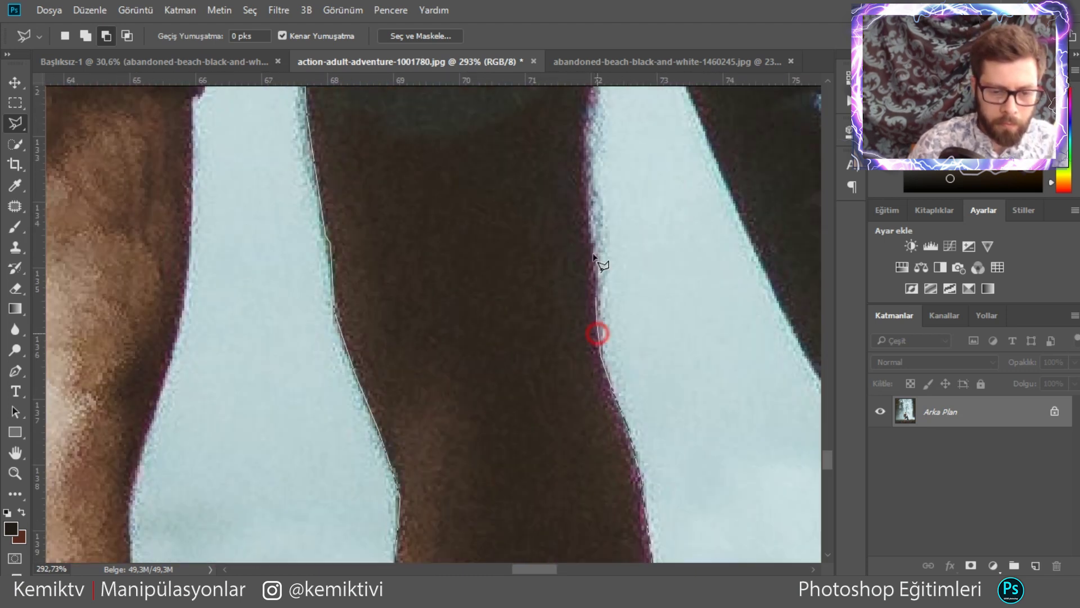
scroll(602, 260, "up", 3)
scroll(622, 362, "up", 3)
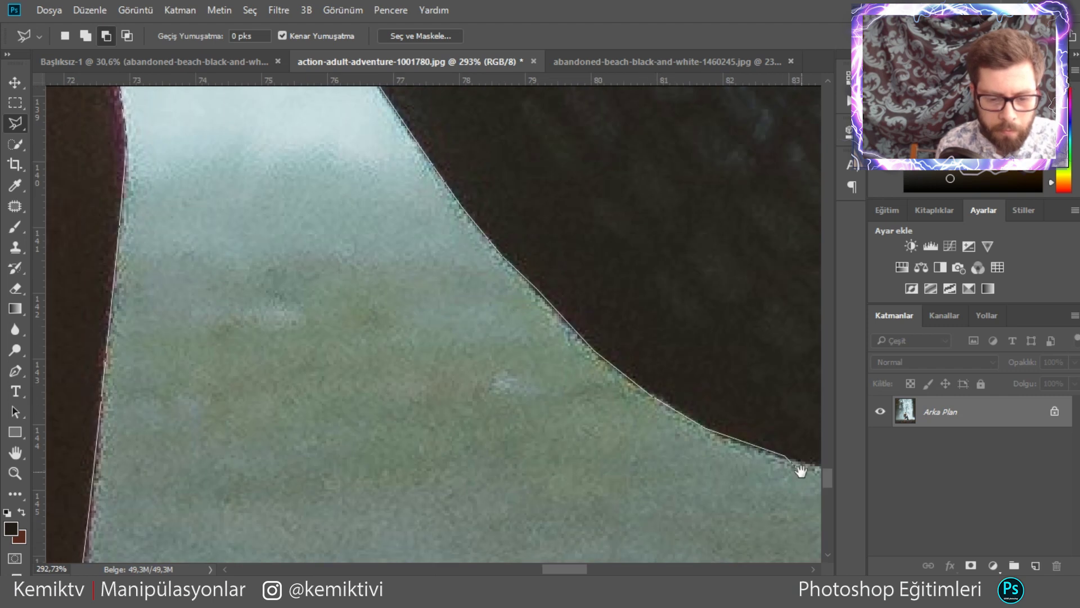
left_click_drag(571, 360, 605, 426)
Anchor points along the hand, inner arm, shorts and leg, then close the outline.
scroll(605, 426, "up", 5)
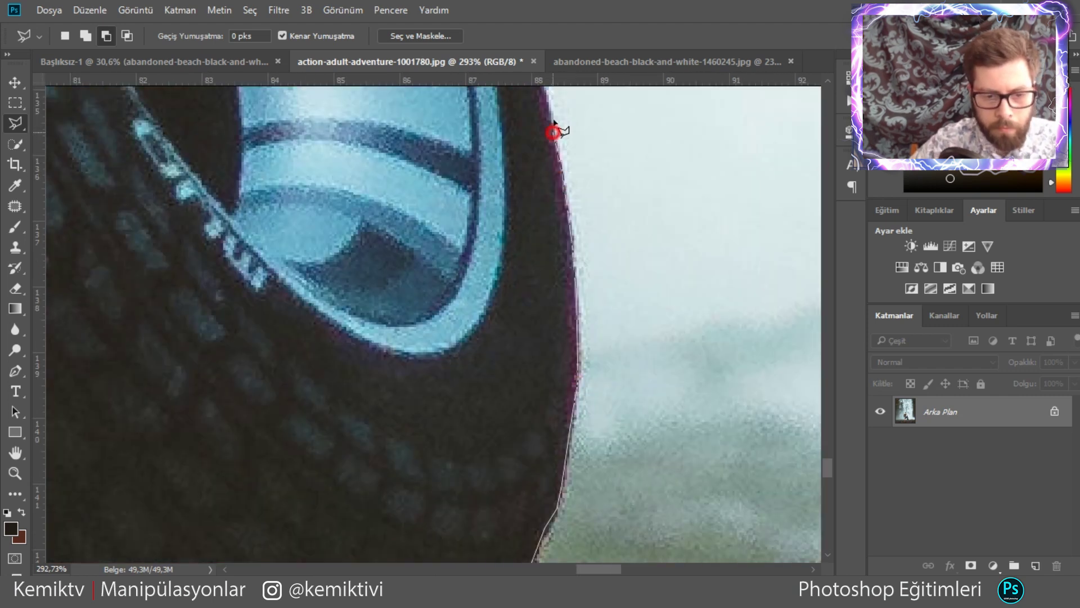
scroll(571, 450, "up", 3)
scroll(629, 272, "up", 2)
scroll(638, 345, "up", 3)
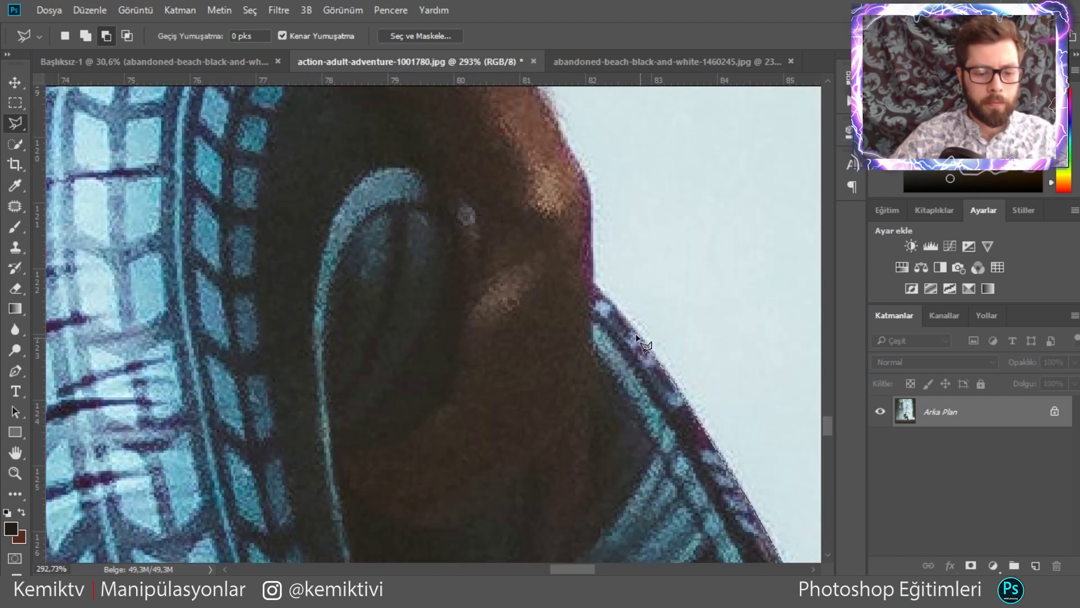
scroll(686, 338, "up", 3)
scroll(685, 339, "up", 3)
scroll(574, 212, "up", 3)
scroll(535, 369, "up", 3)
scroll(453, 159, "up", 3)
scroll(439, 270, "up", 3)
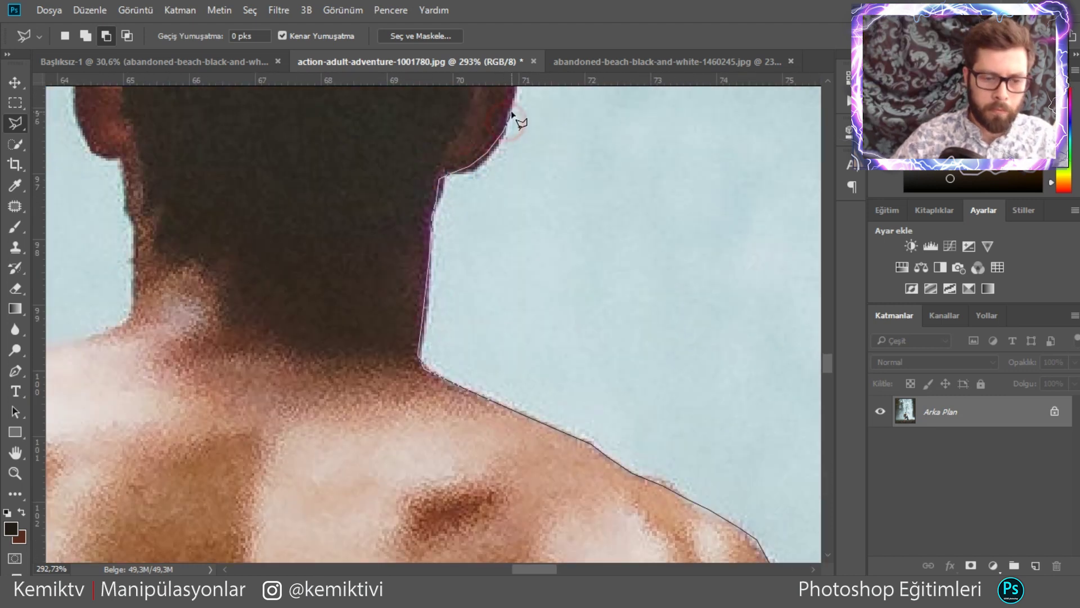
scroll(492, 157, "up", 3)
scroll(413, 213, "up", 3)
scroll(169, 366, "down", 3)
scroll(270, 482, "down", 3)
scroll(225, 393, "down", 3)
scroll(427, 284, "down", 3)
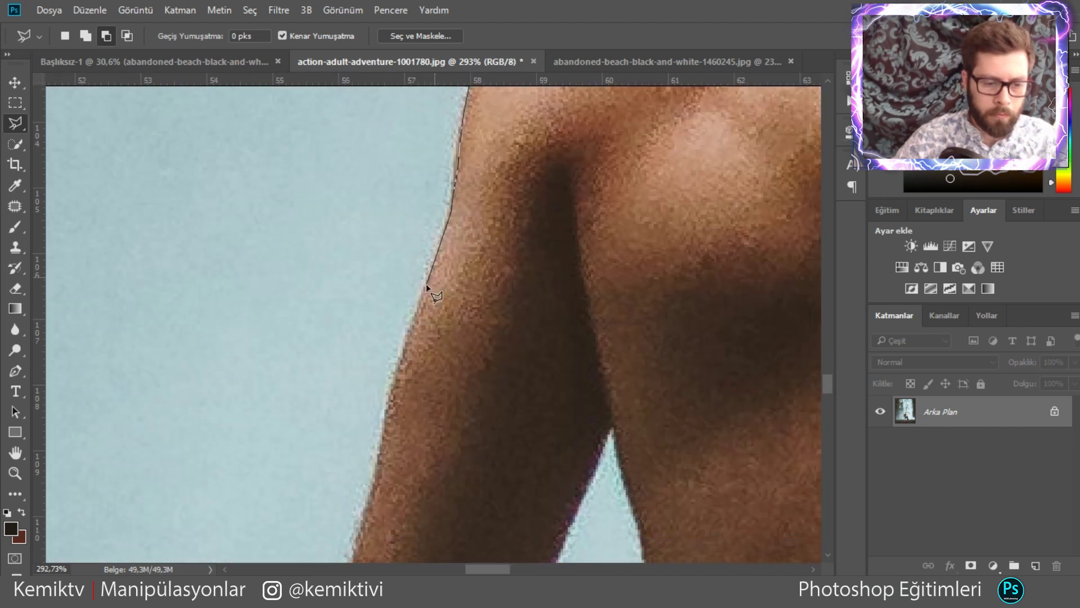
scroll(453, 327, "down", 3)
scroll(506, 394, "down", 3)
scroll(521, 419, "down", 5)
left_click(583, 361)
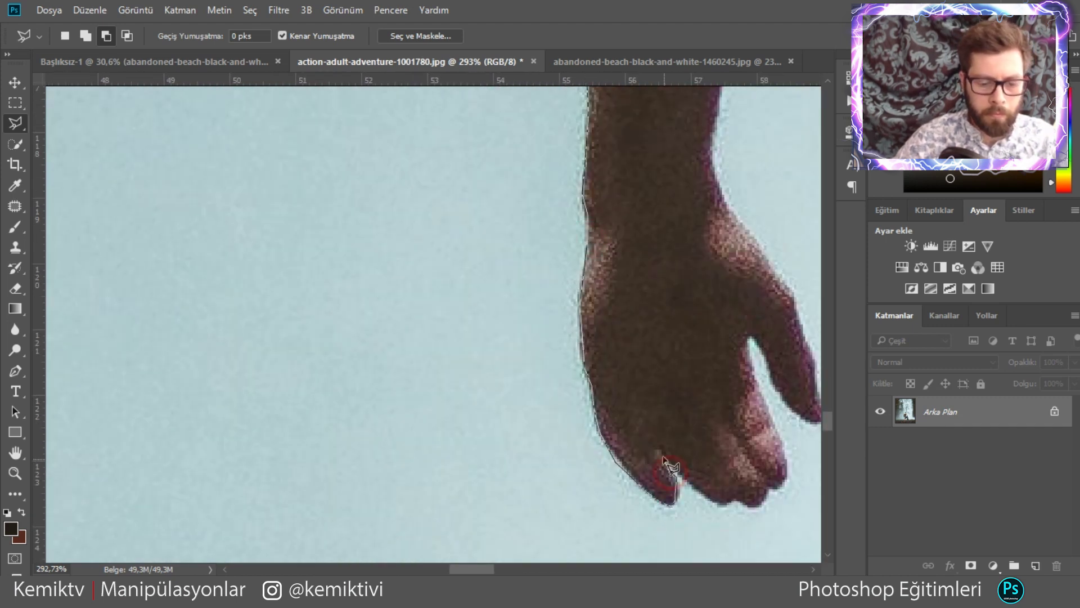
scroll(618, 383, "right", 5)
left_click(452, 352)
scroll(321, 369, "up", 5)
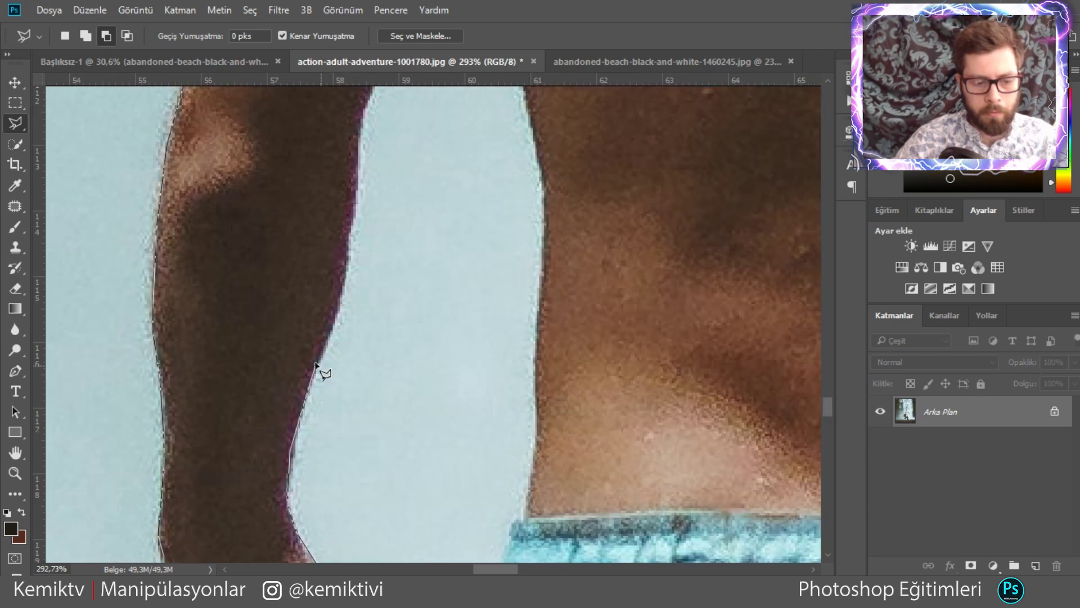
scroll(360, 282, "up", 3)
left_click(374, 243)
left_click(494, 445)
scroll(613, 492, "down", 5)
scroll(619, 315, "down", 5)
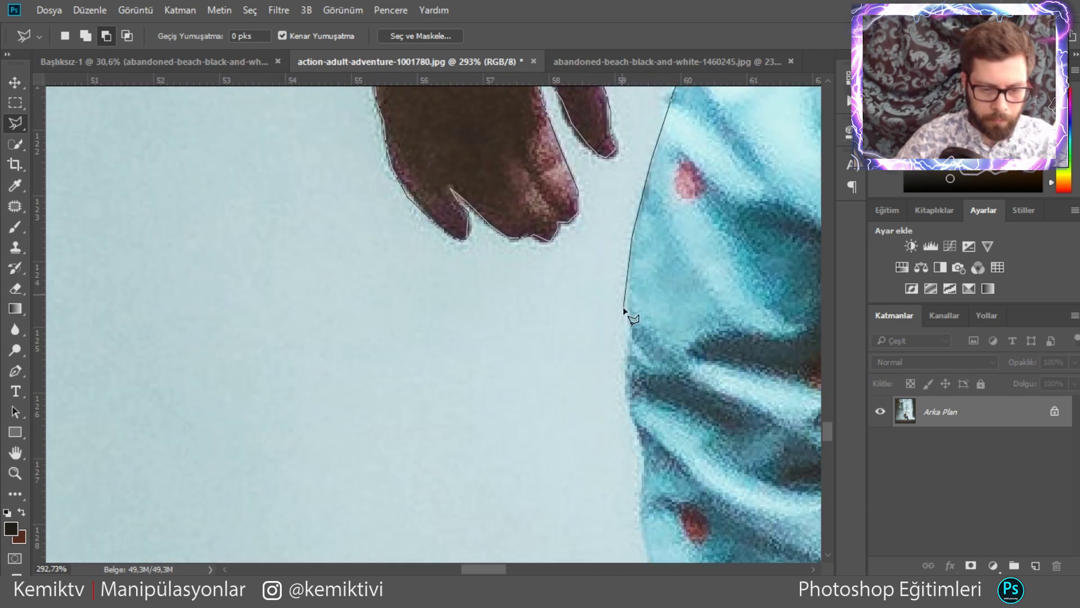
scroll(647, 484, "down", 3)
left_click(647, 484)
scroll(601, 489, "down", 3)
left_click(601, 489)
scroll(601, 490, "down", 5)
left_click(682, 526)
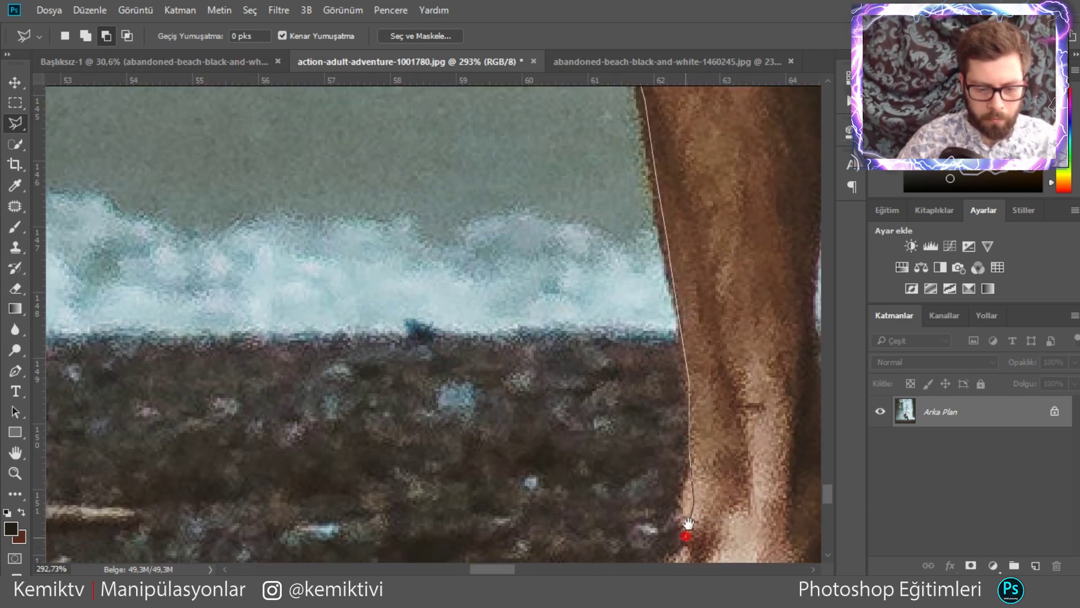
scroll(647, 450, "down", 3)
left_click(622, 434)
scroll(601, 471, "up", 3)
scroll(602, 472, "up", 5)
scroll(608, 281, "up", 5)
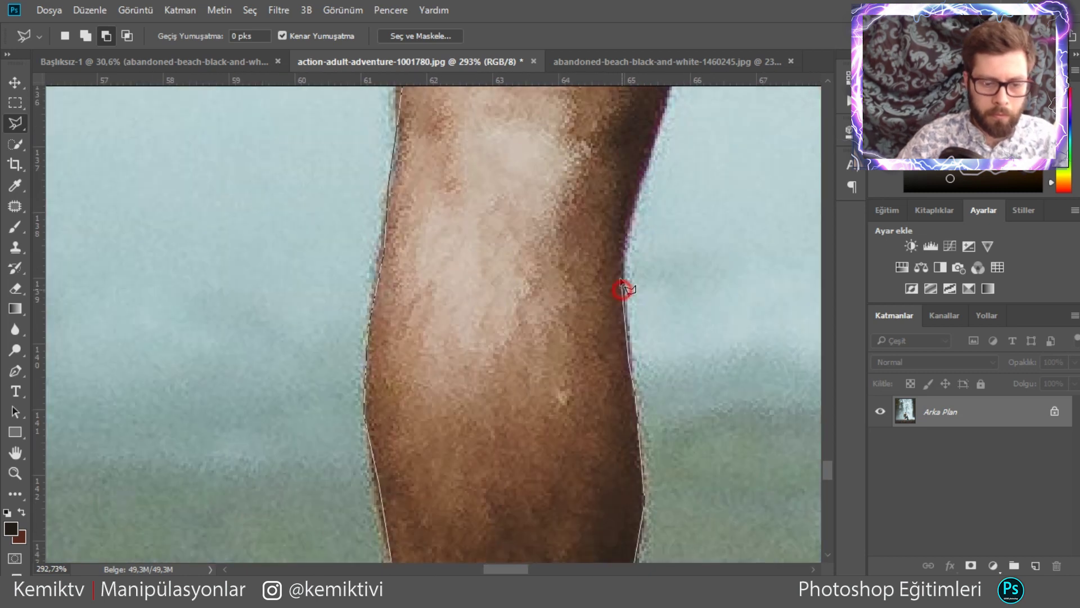
left_click(615, 104)
double_click(588, 177)
scroll(599, 234, "down", 3)
scroll(599, 234, "down", 3)
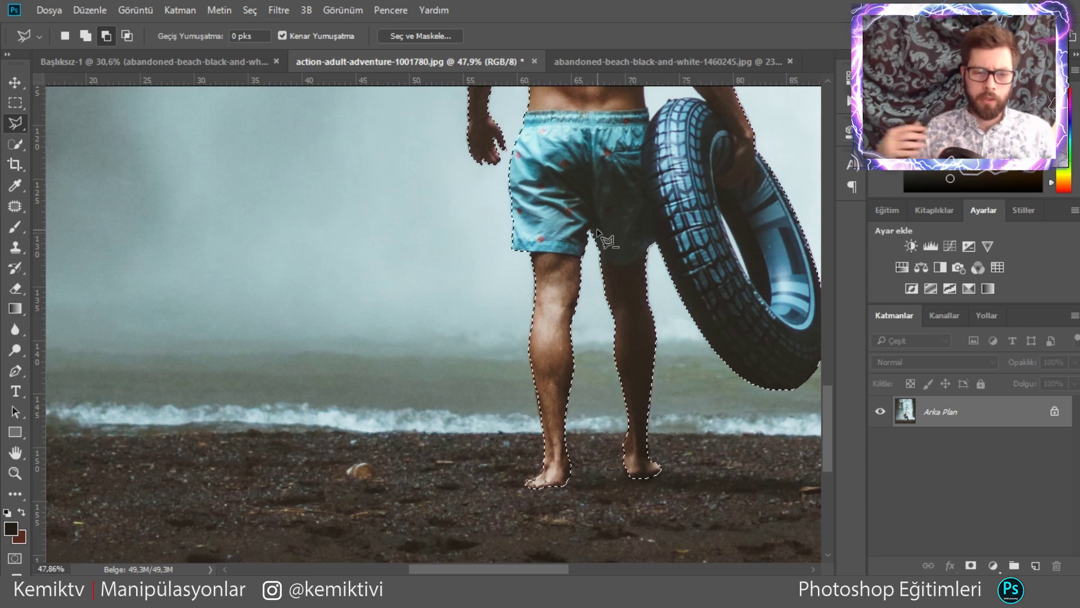
mouse_move(663, 194)
left_mouse_down()
mouse_move(642, 280)
mouse_move(504, 468)
left_mouse_up()
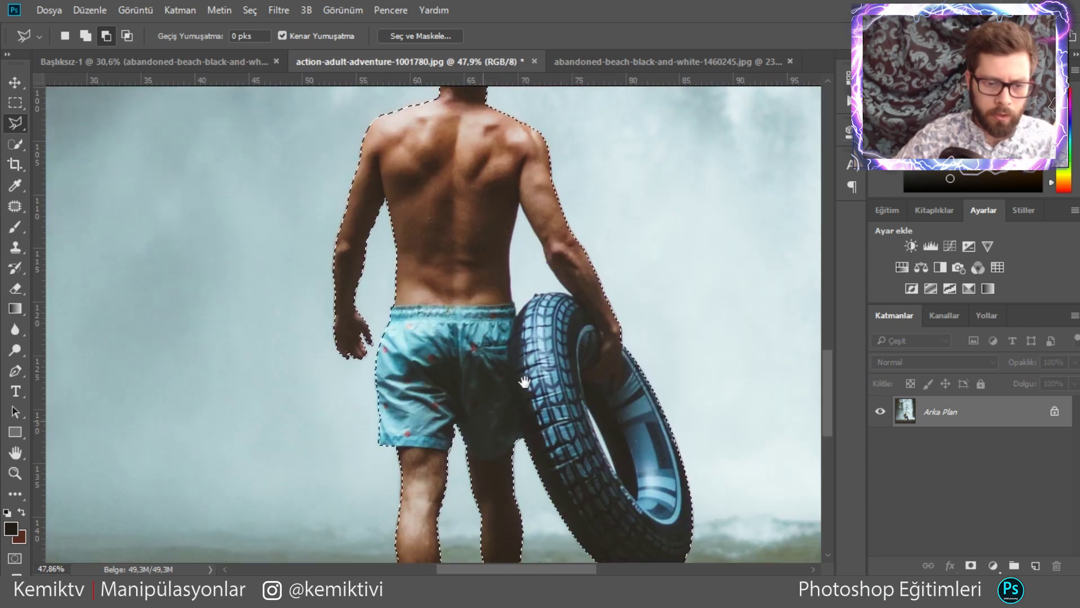
scroll(534, 275, "up", 1)
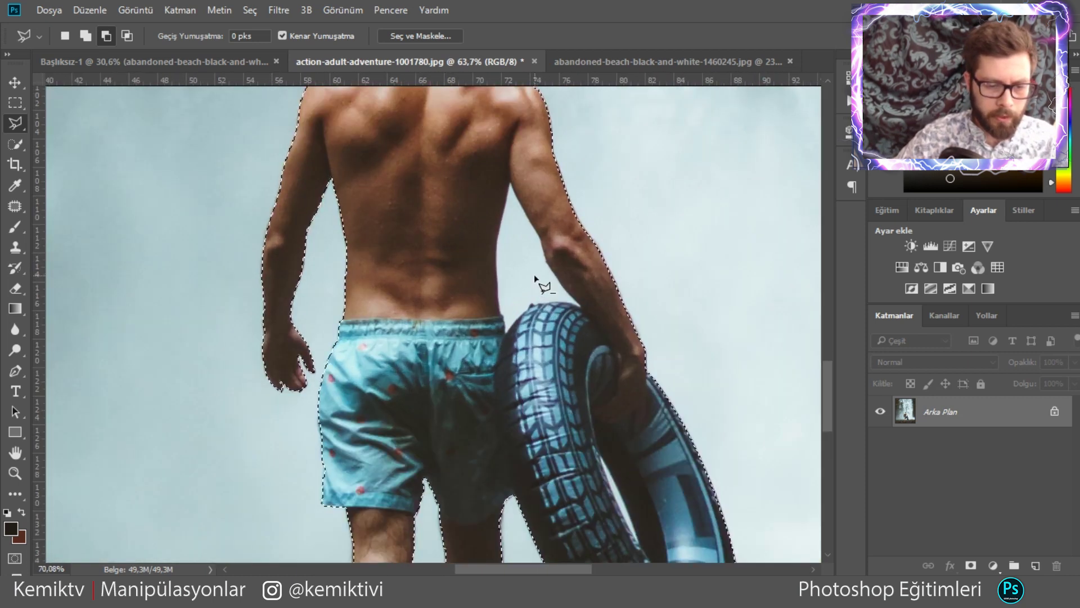
scroll(534, 275, "up", 1)
scroll(535, 276, "up", 1)
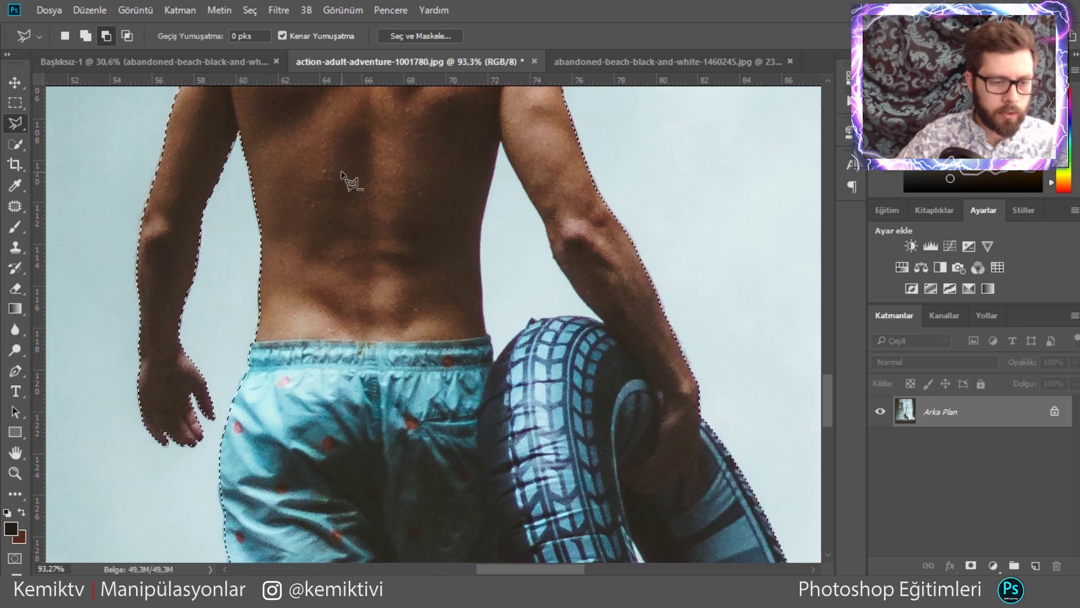
left_click(88, 34)
left_click(101, 35)
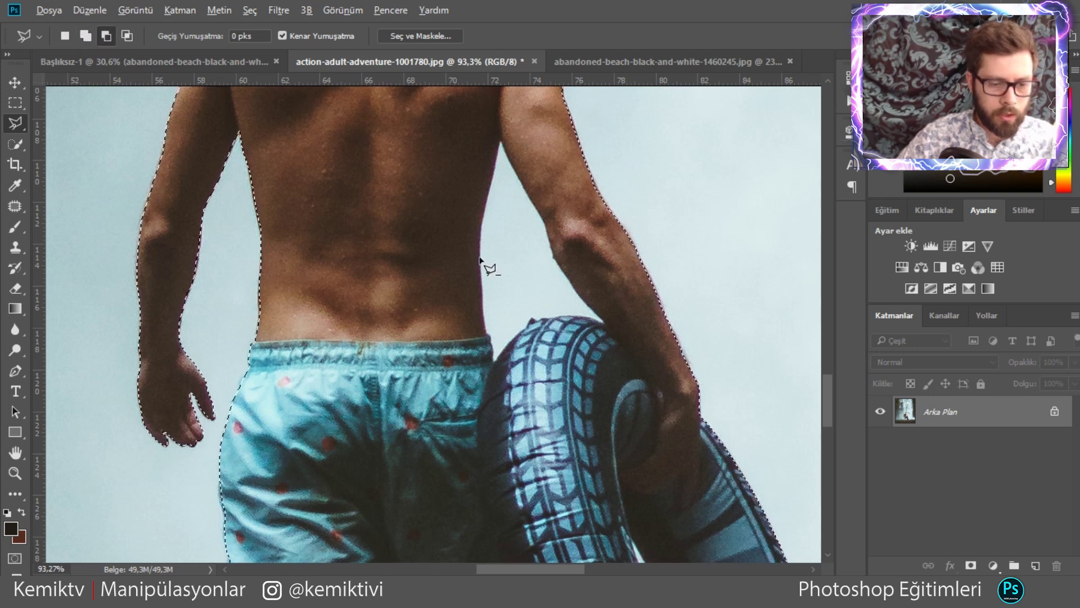
key("shift")
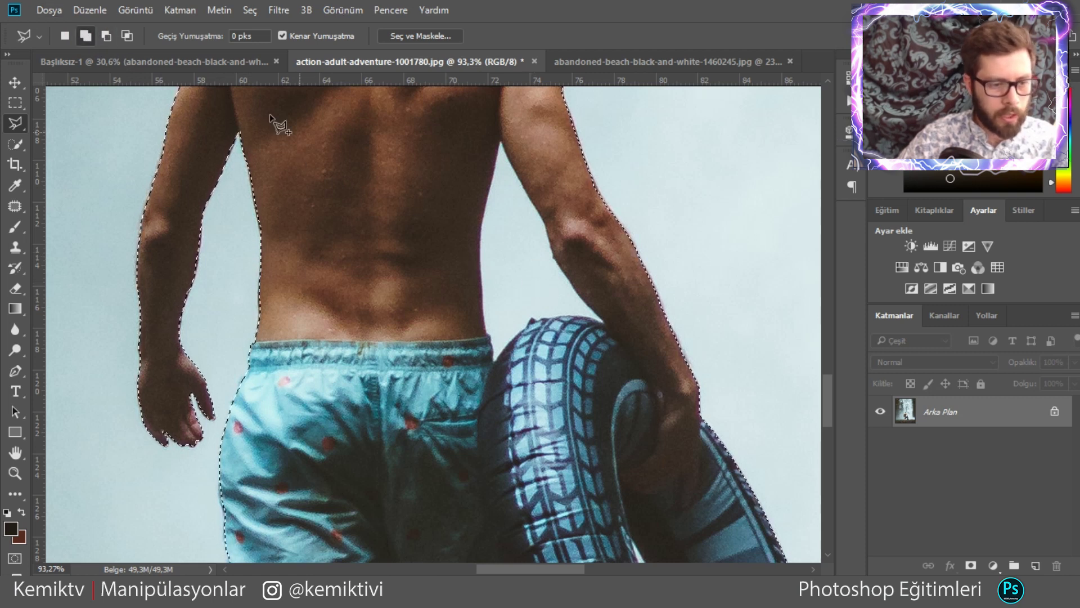
key("alt")
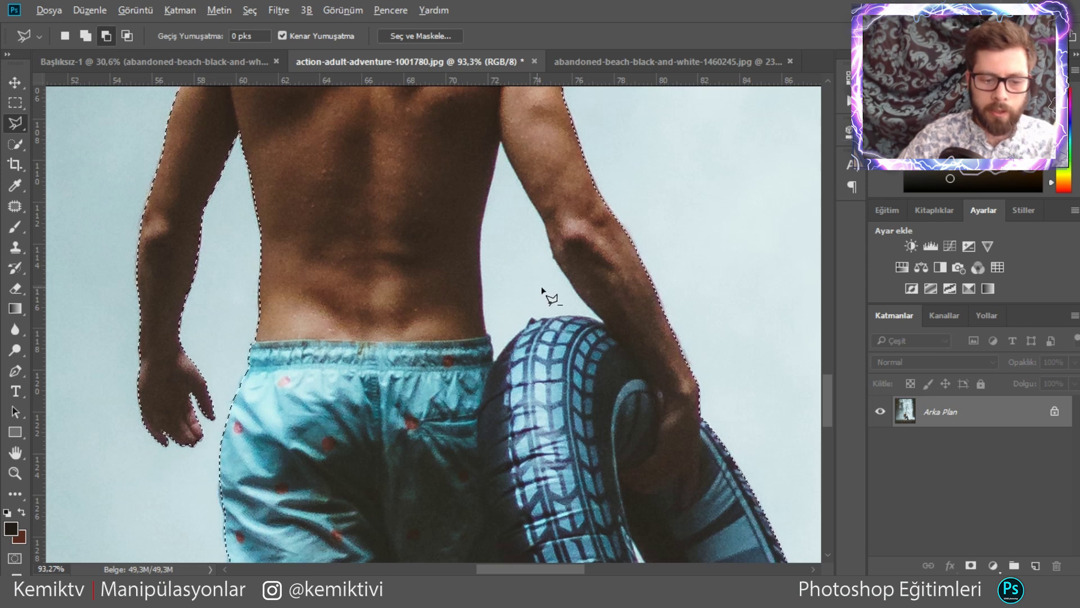
scroll(549, 294, "up", 1)
scroll(549, 294, "up", 1)
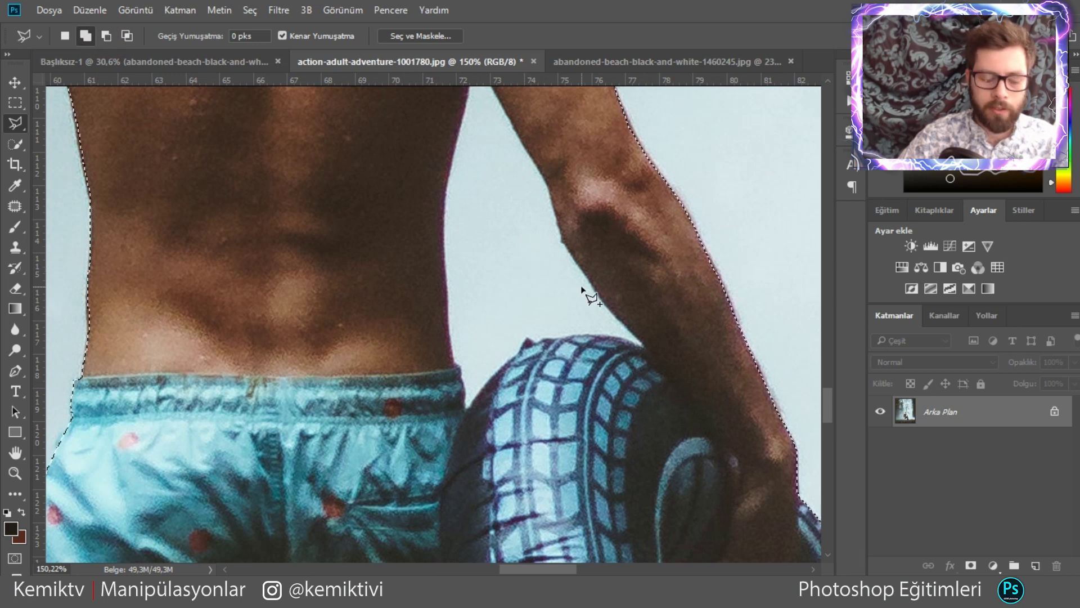
key("alt")
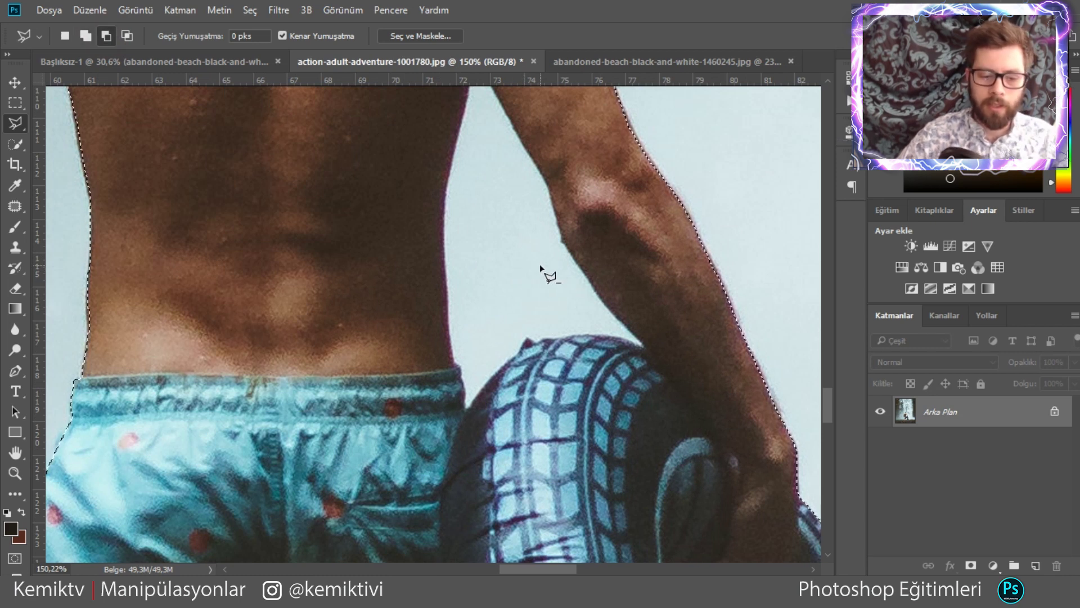
key("shift")
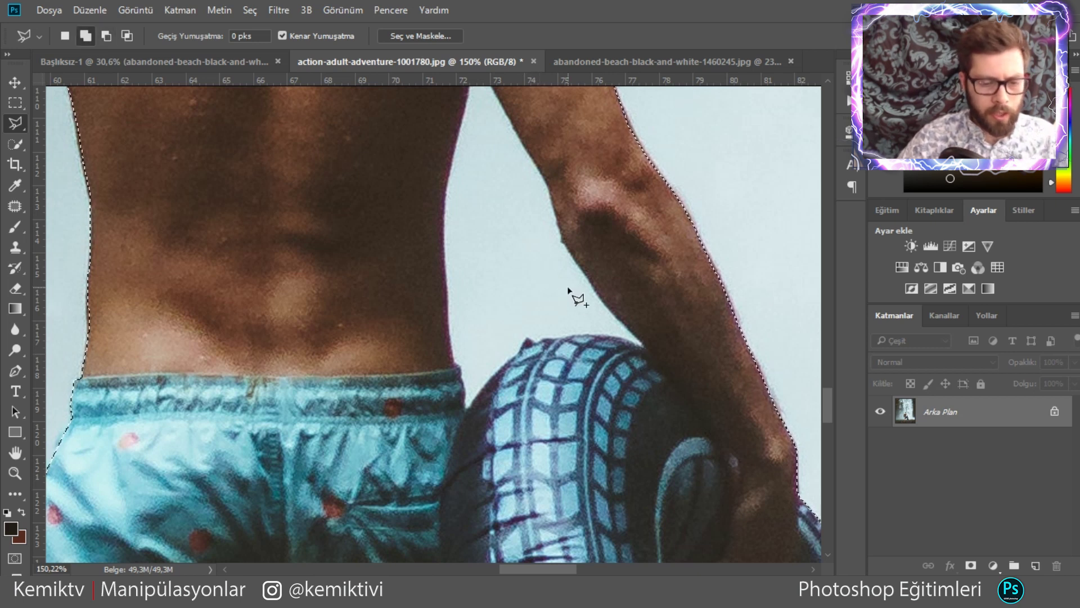
key("alt")
Subtract the small sky patch beside the tyre from the selection.
left_click(548, 262)
left_click(505, 261)
left_click(506, 294)
left_click(565, 327)
double_click(587, 328)
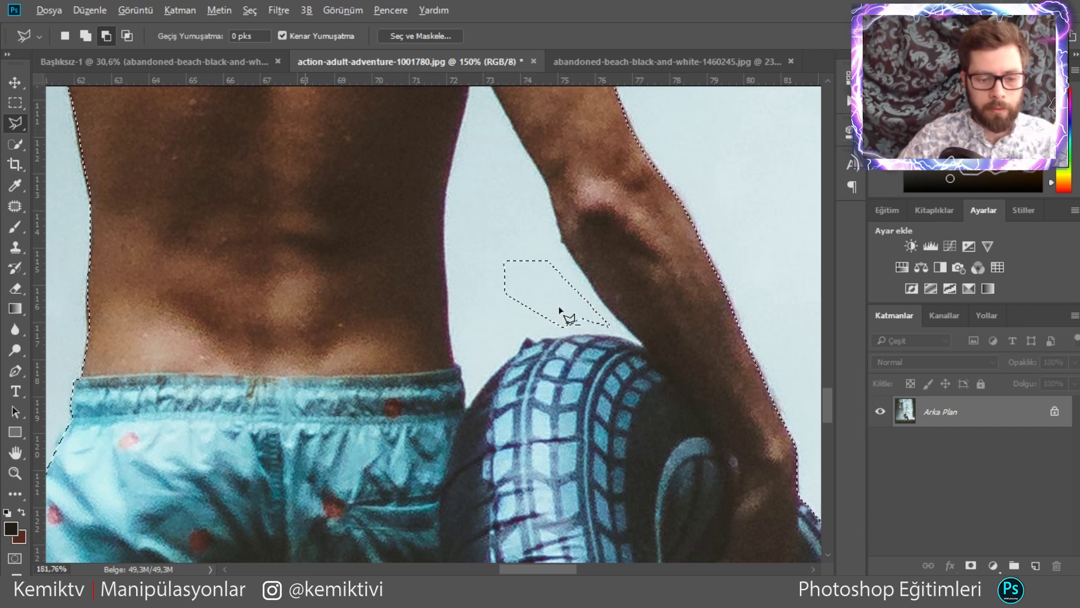
Keep subtracting by tracing up the inner arm edge and down the man's back.
scroll(560, 308, "up", 1)
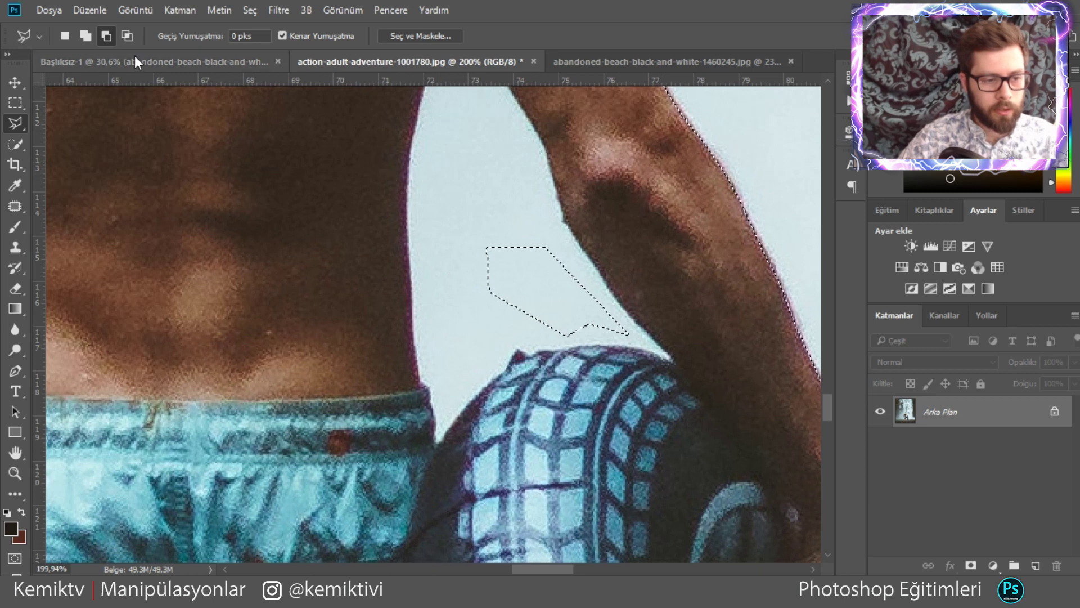
key("alt")
left_click(567, 224)
left_click(560, 214)
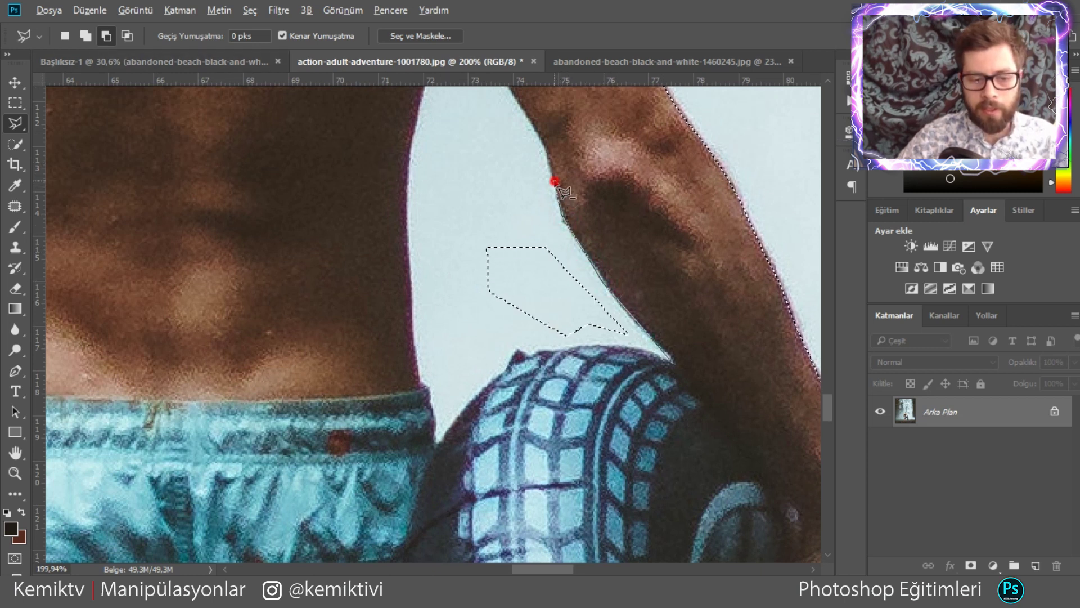
left_click(545, 151)
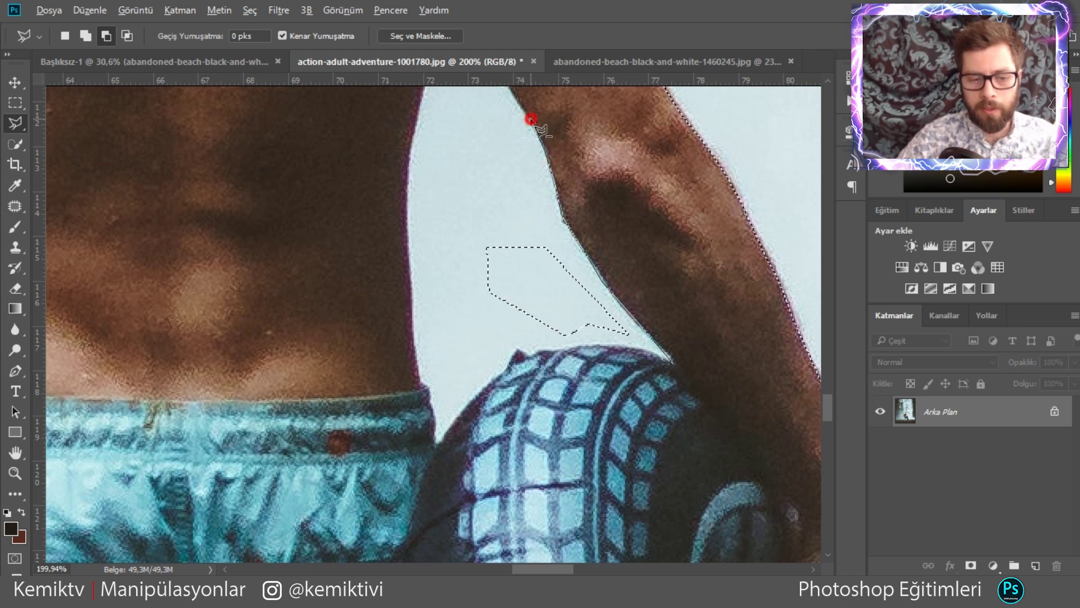
left_click_drag(537, 128, 641, 294)
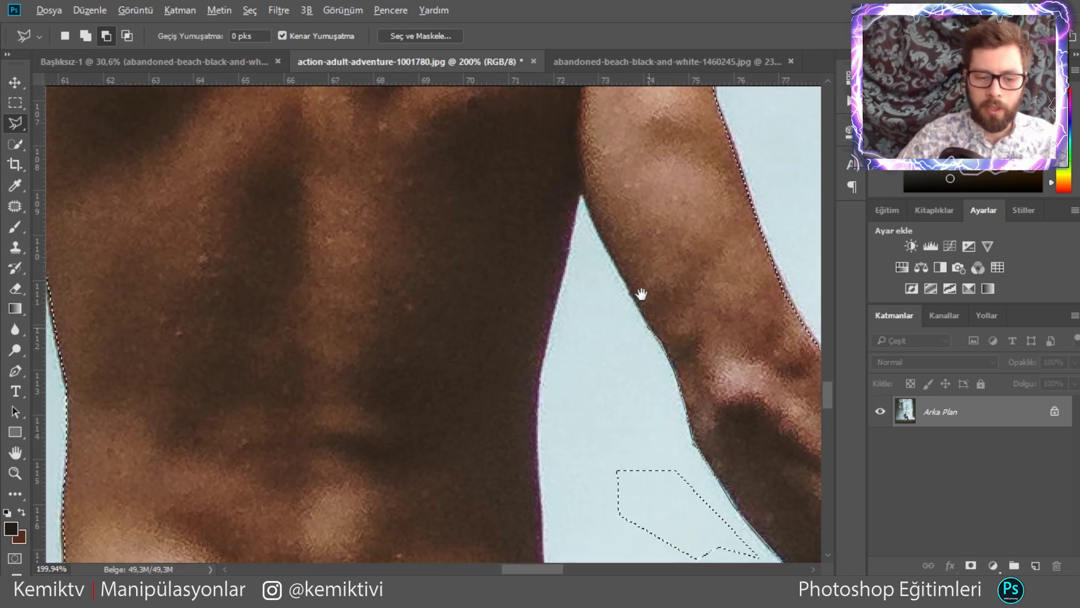
left_click(622, 277)
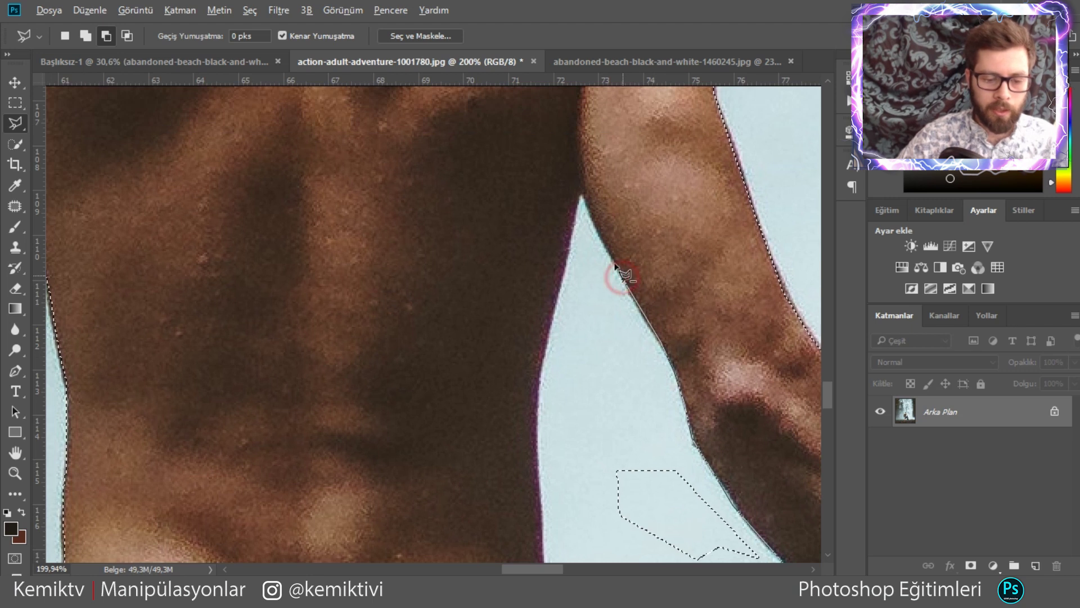
left_click(580, 195)
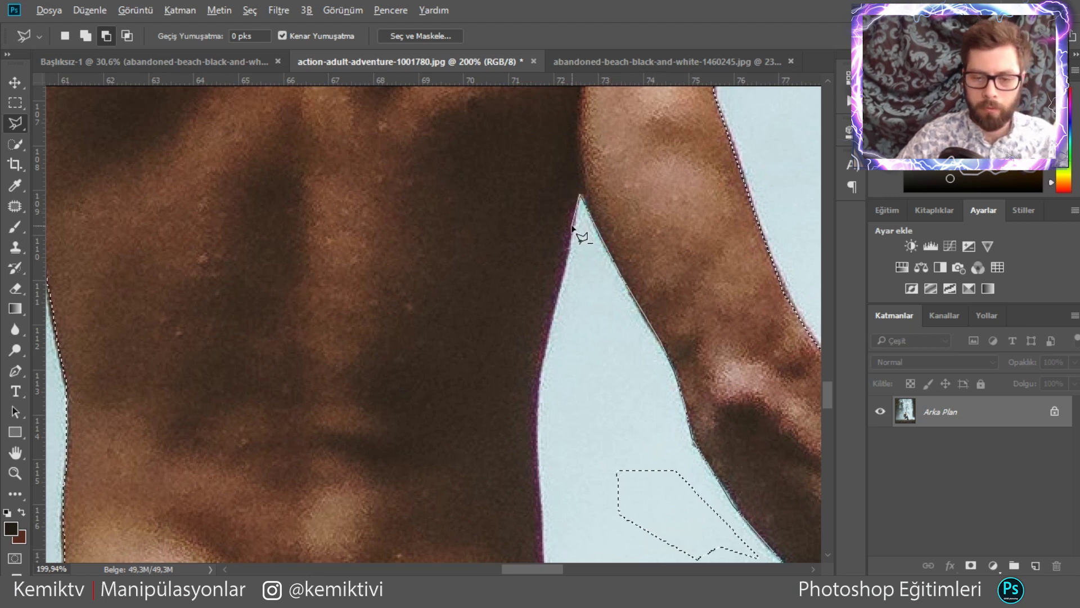
left_click(572, 226)
left_click(567, 279)
left_click(554, 325)
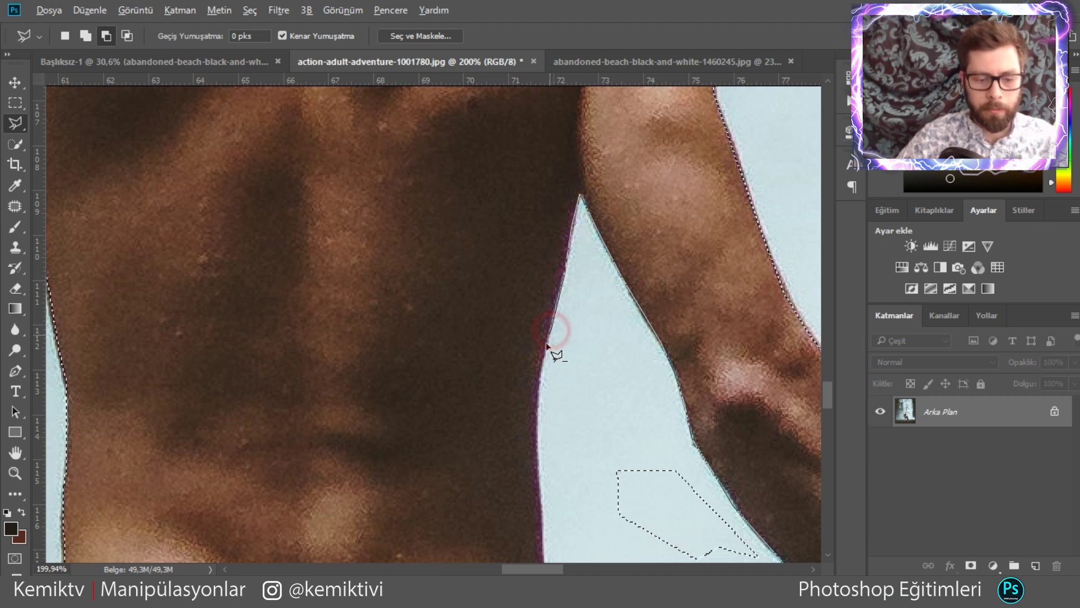
left_click(544, 357)
Continue past the waistband and along the tube's top edge, cutting out the sky gap.
left_click_drag(541, 434, 572, 234)
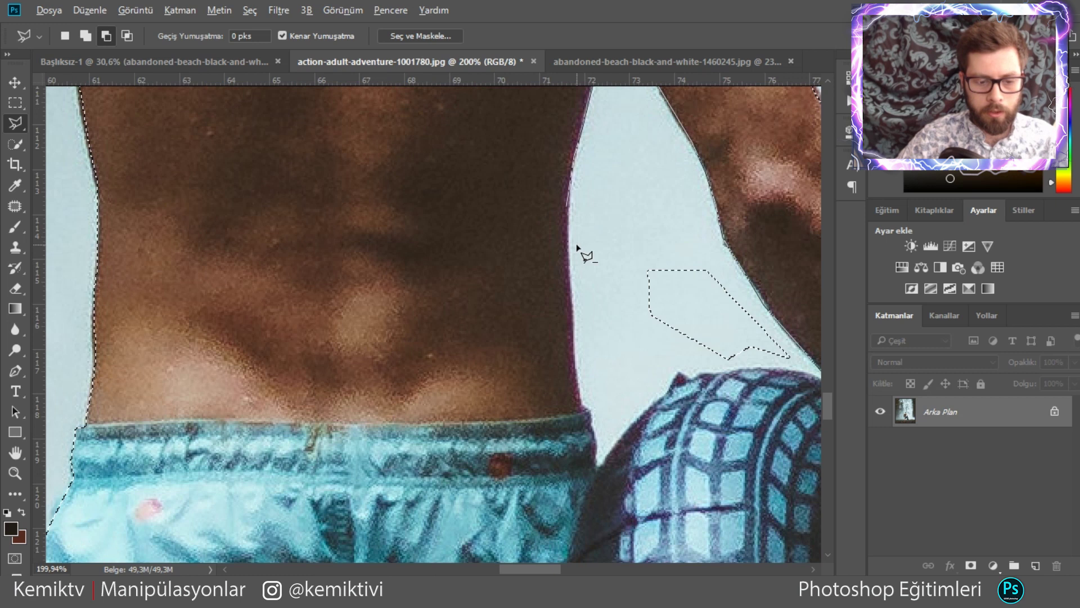
left_click(569, 193)
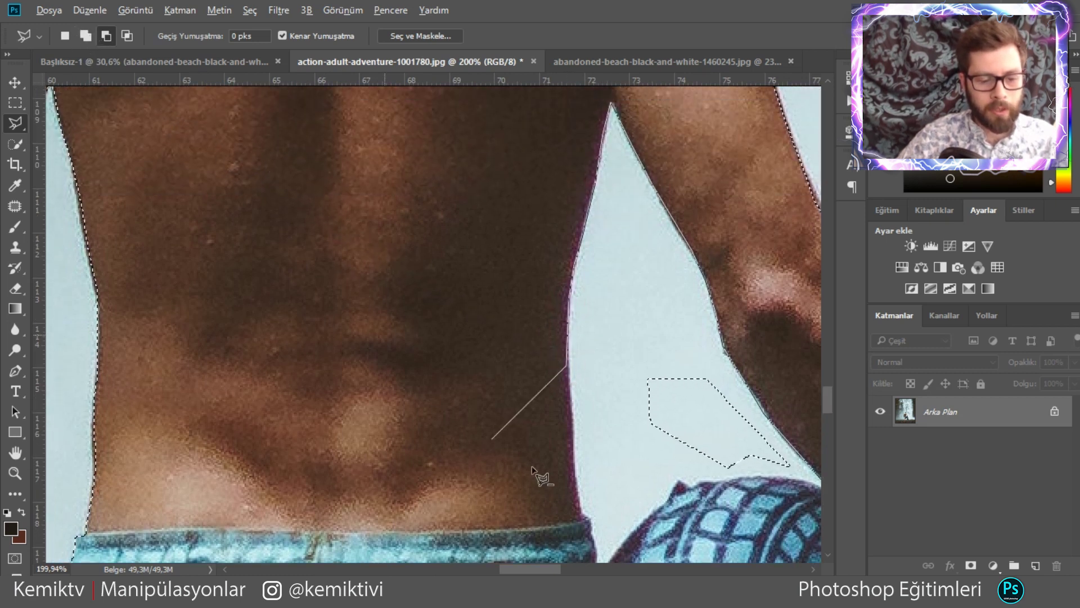
left_click(551, 500)
left_click_drag(554, 477, 506, 248)
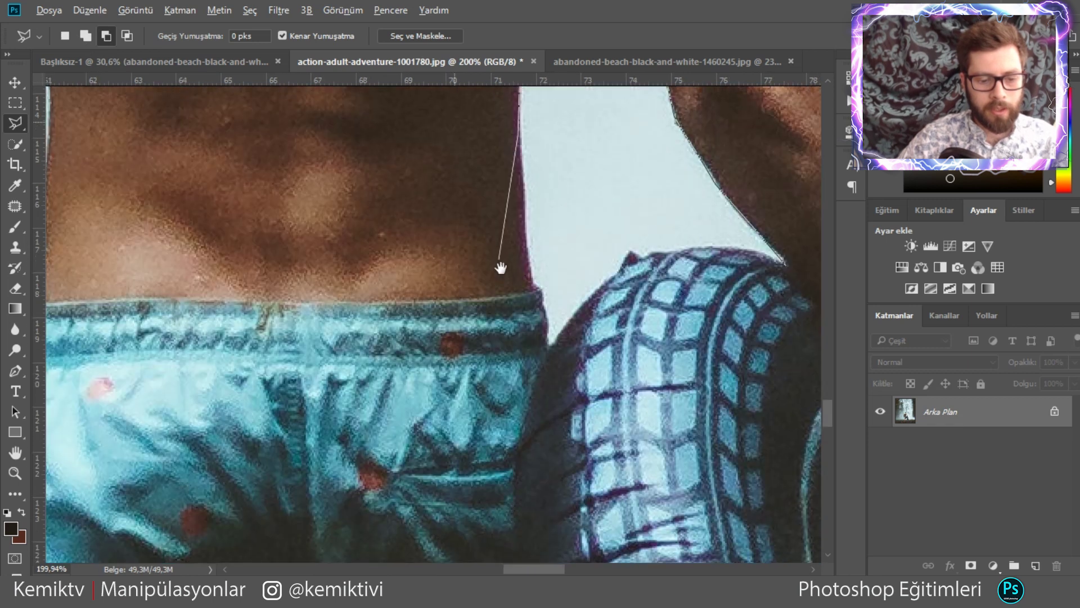
left_click(531, 278)
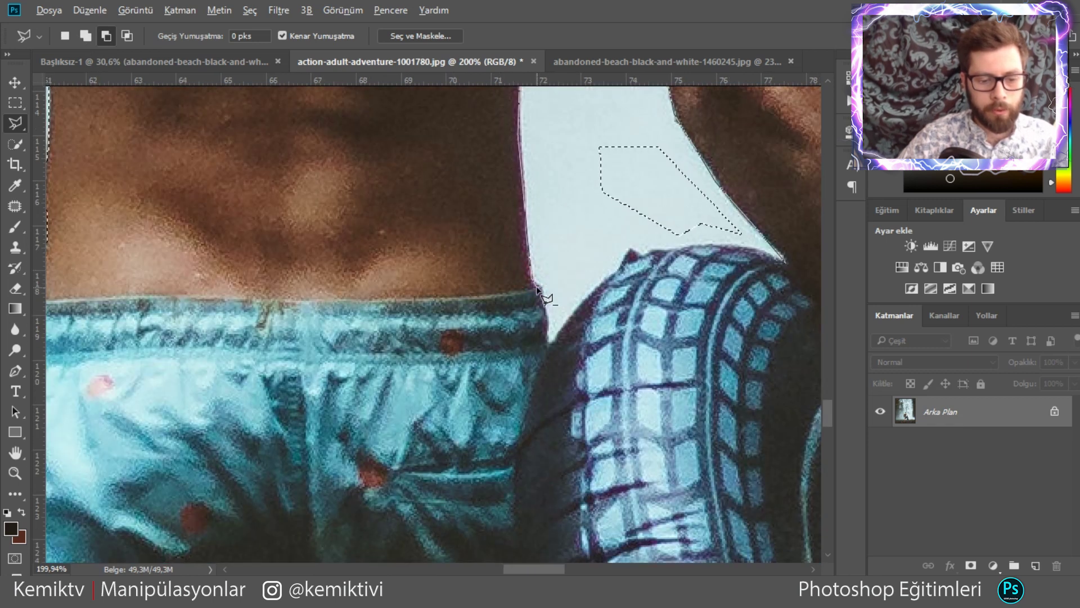
left_click(547, 315)
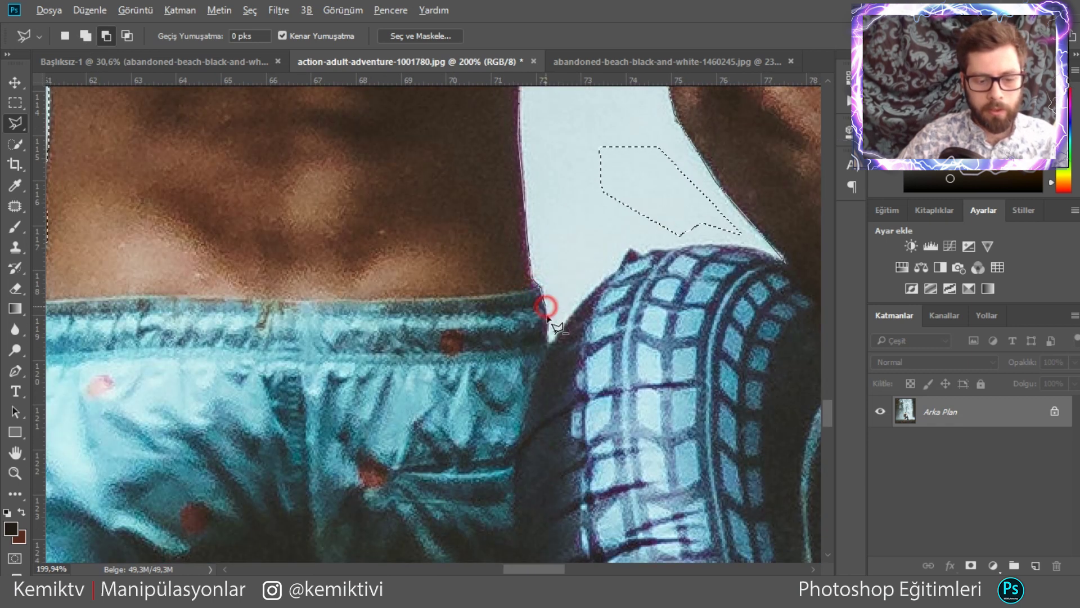
left_click(547, 343)
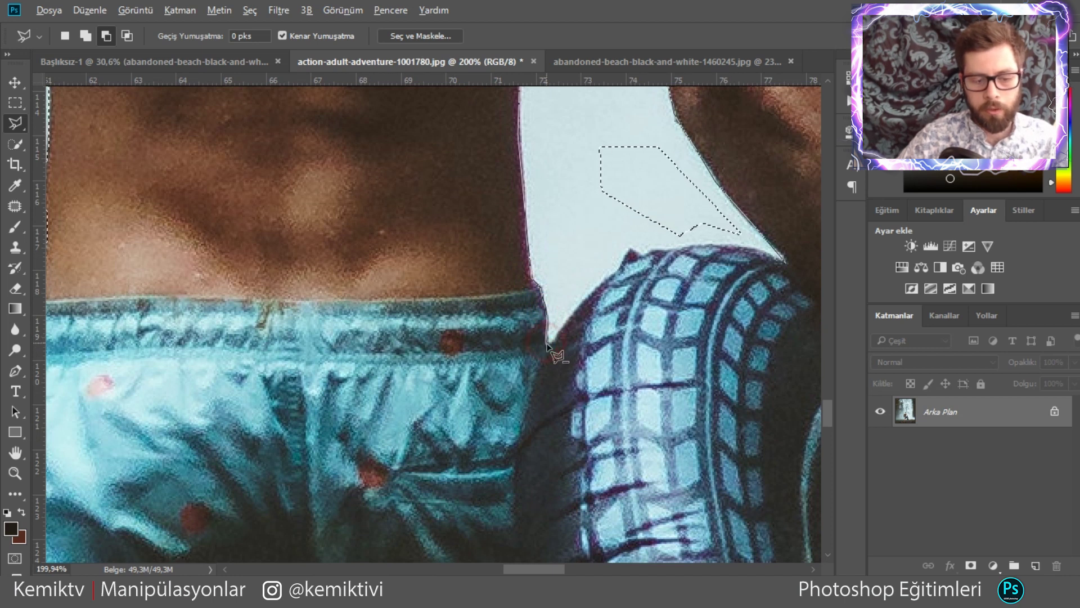
left_click(592, 290)
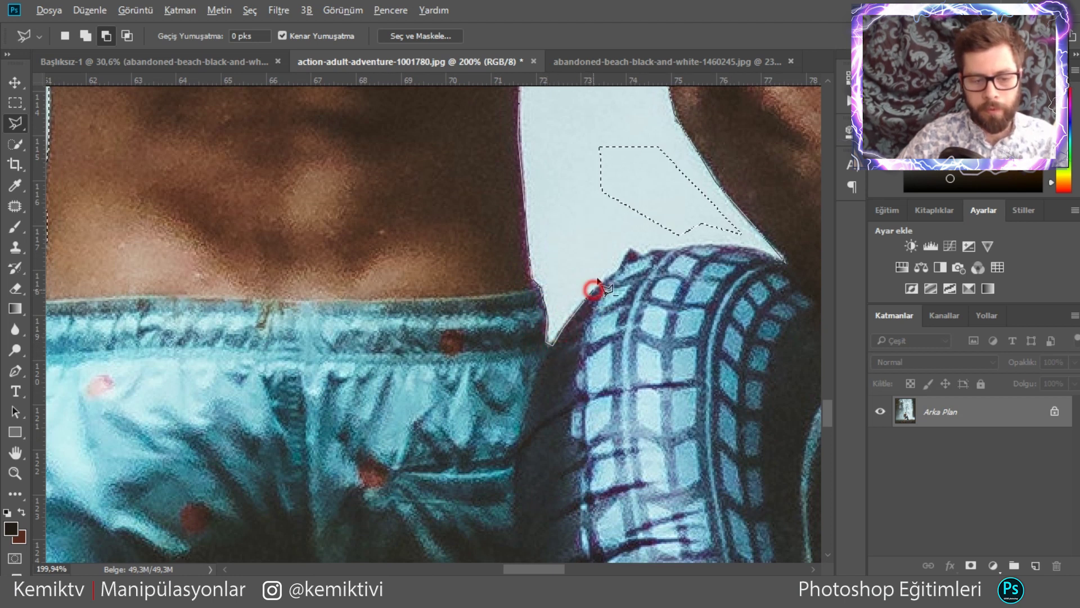
left_click(625, 261)
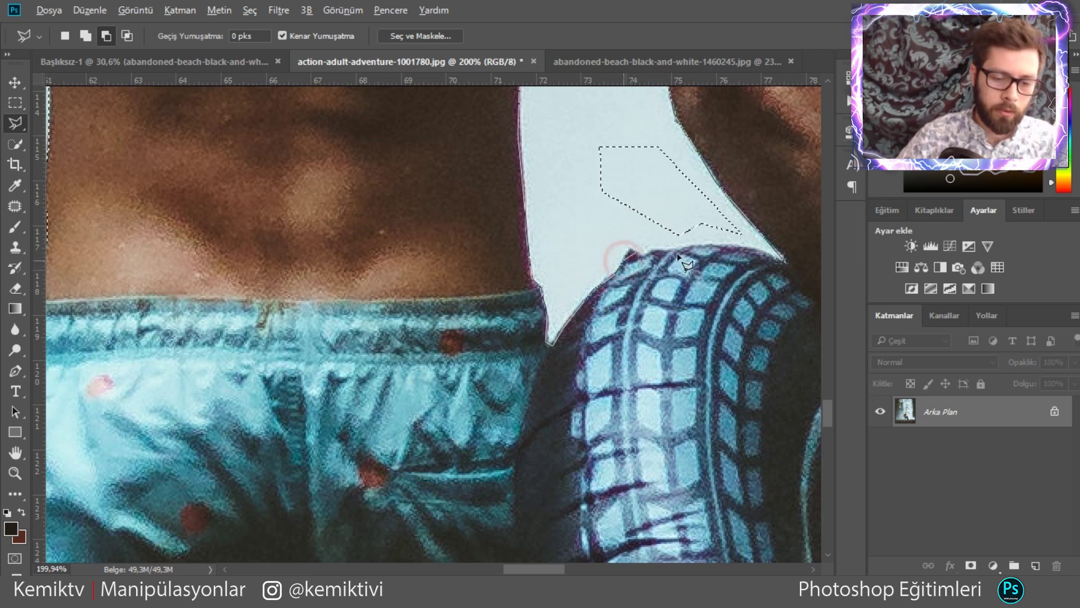
left_click(734, 271)
mouse_move(621, 212)
left_mouse_down()
mouse_move(519, 107)
mouse_move(595, 353)
left_mouse_up()
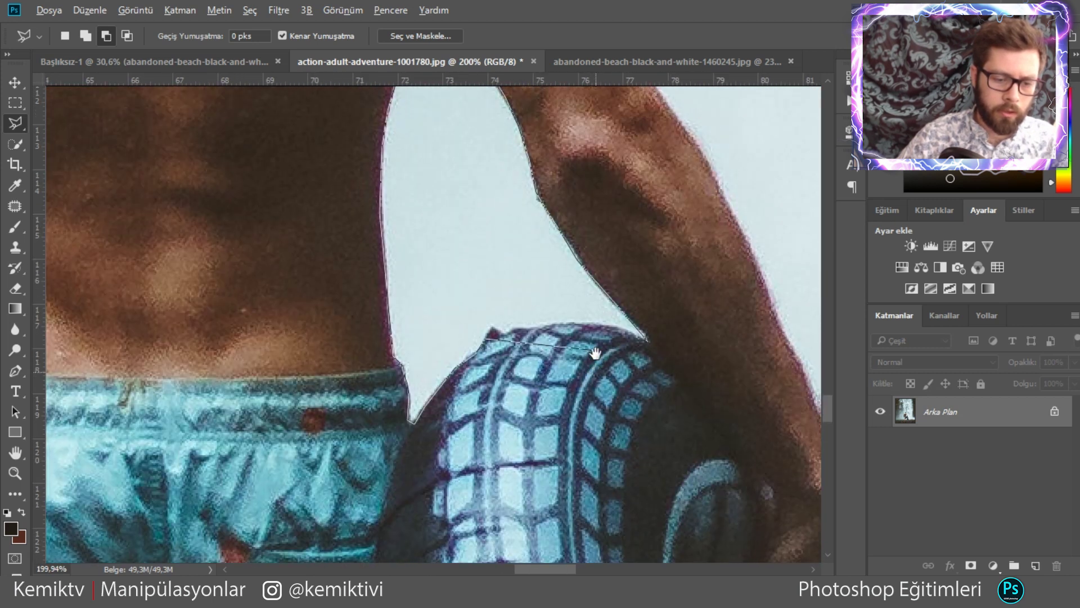
left_click(488, 338)
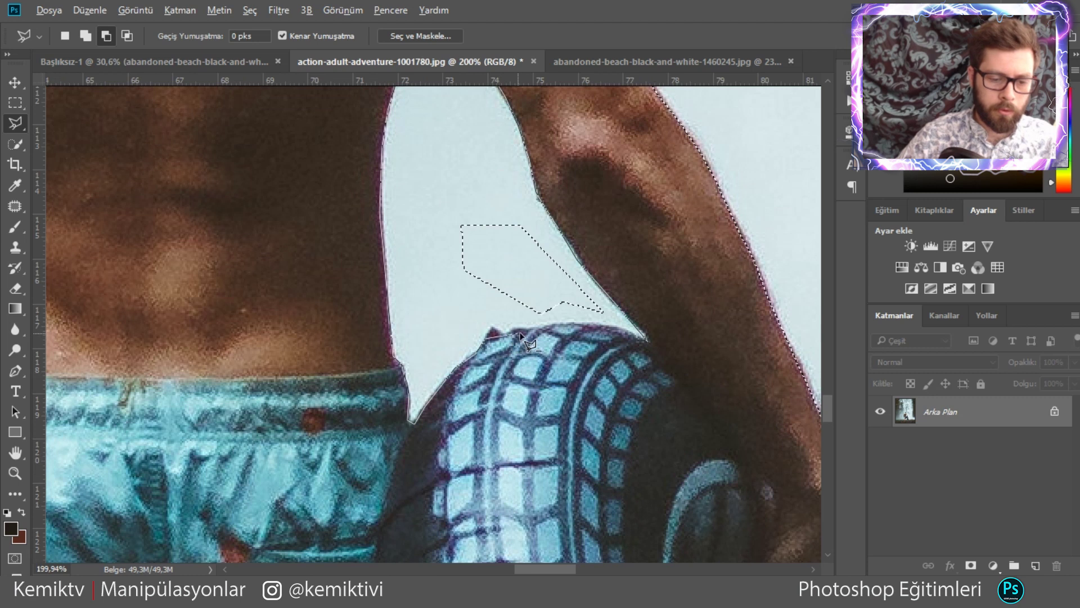
left_click(611, 329)
left_click(644, 341)
Trace a new outline down the tyre's inner edge to its bottom.
scroll(579, 284, "down", 2)
scroll(574, 294, "down", 1)
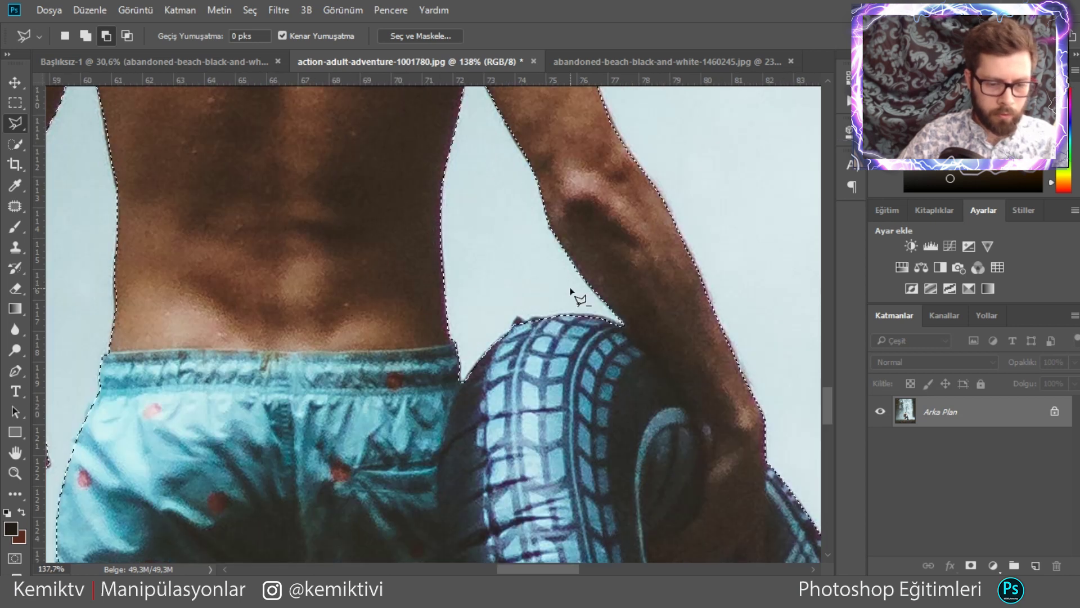
scroll(574, 294, "down", 1)
scroll(572, 299, "down", 1)
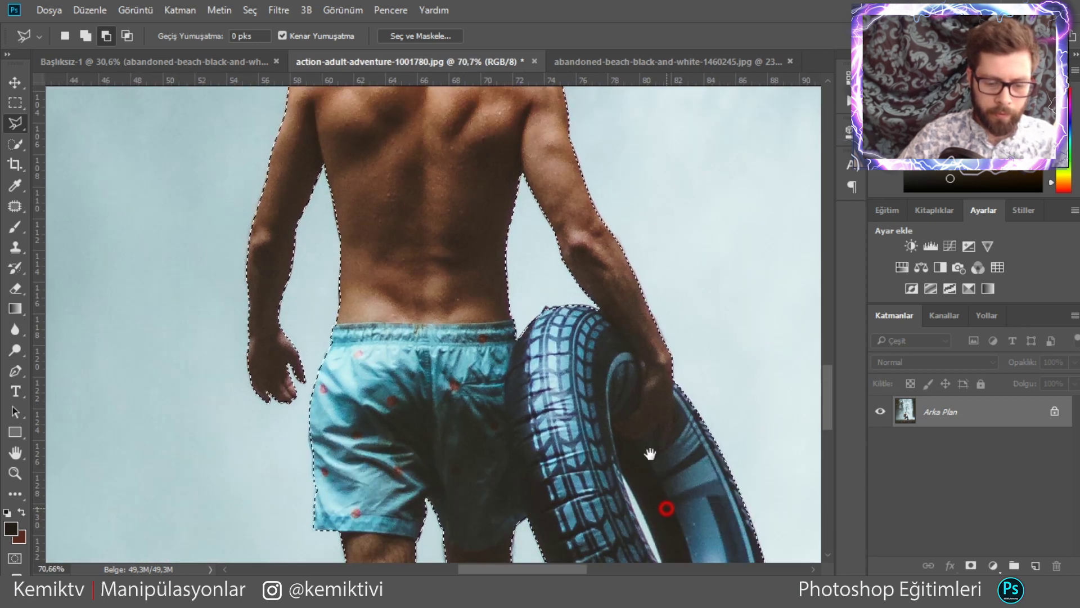
left_click_drag(664, 506, 554, 298)
scroll(552, 338, "up", 1)
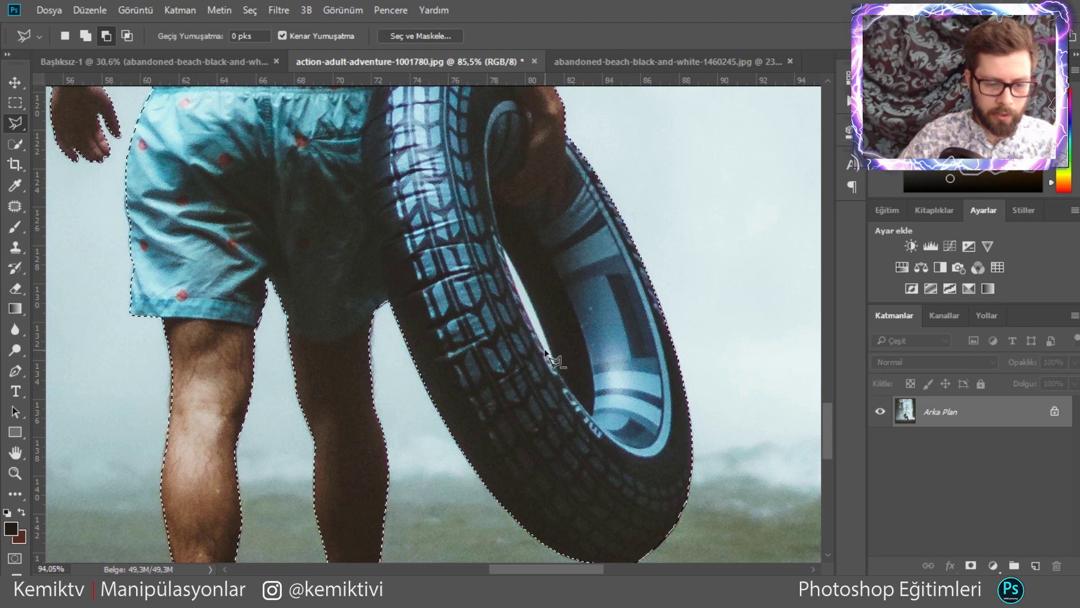
scroll(556, 360, "up", 1)
scroll(556, 360, "up", 1)
scroll(482, 193, "up", 1)
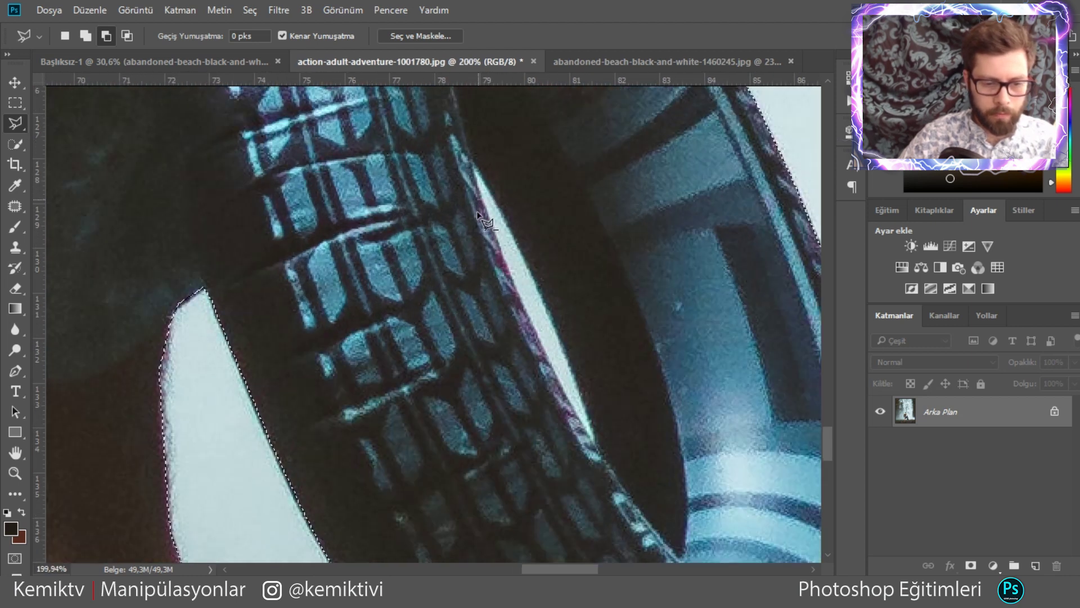
scroll(481, 181, "up", 2)
left_click(469, 148)
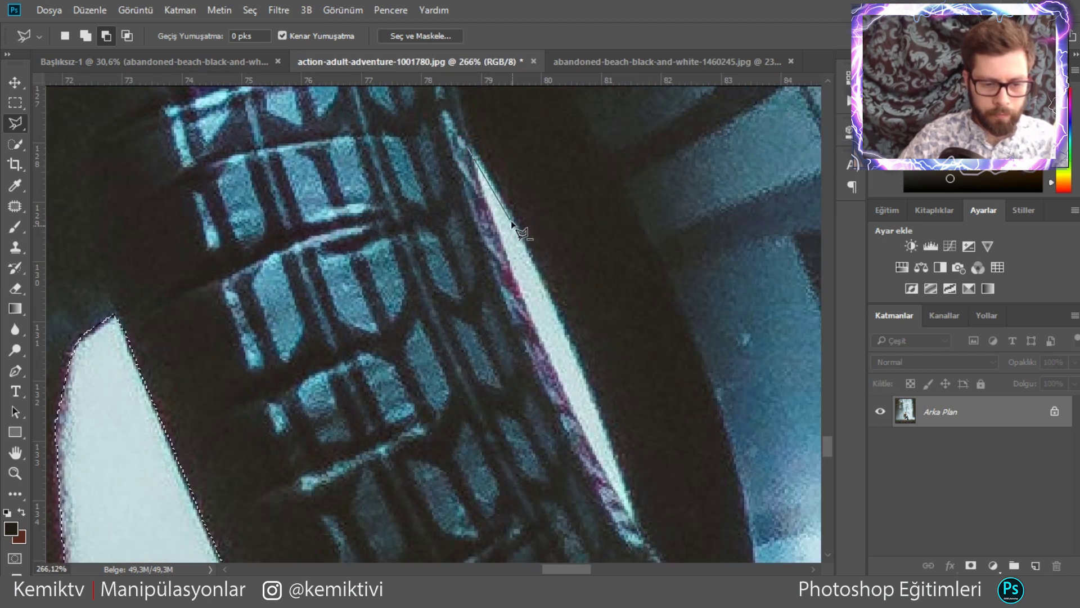
left_click(564, 333)
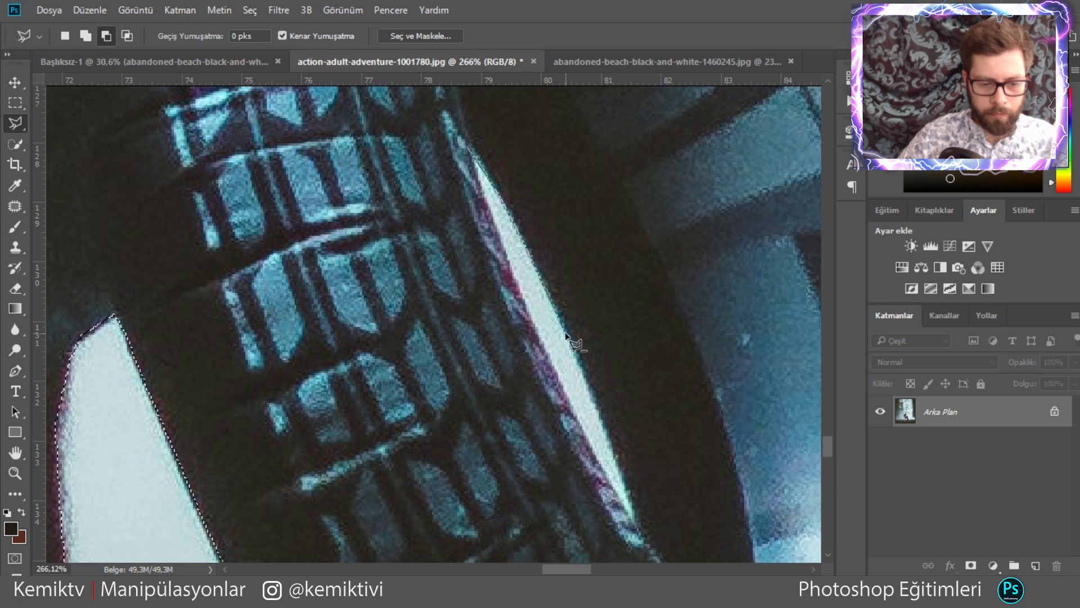
left_click(602, 434)
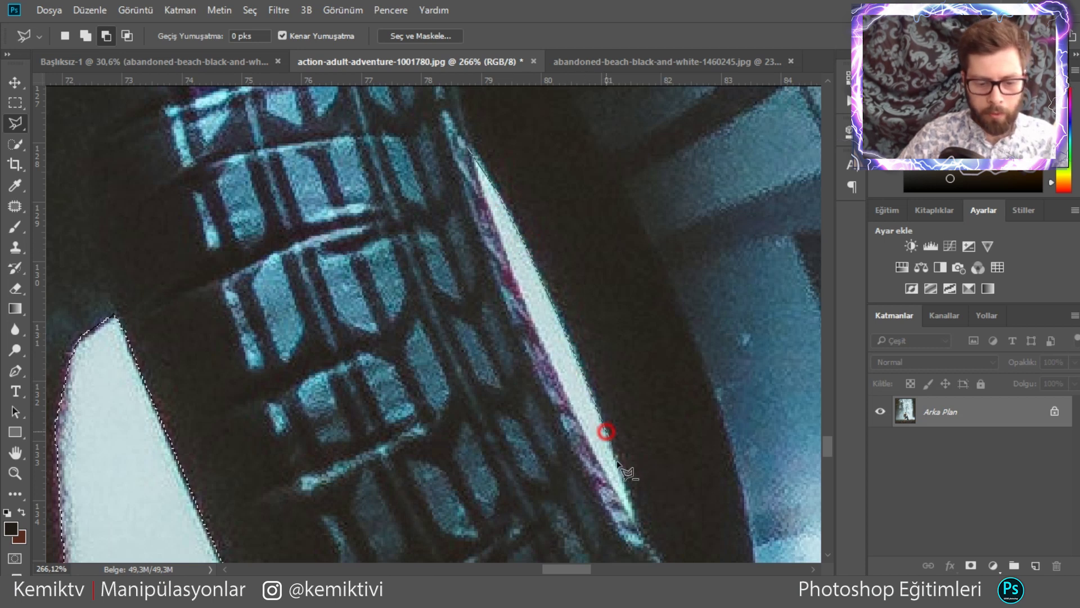
left_click(635, 520)
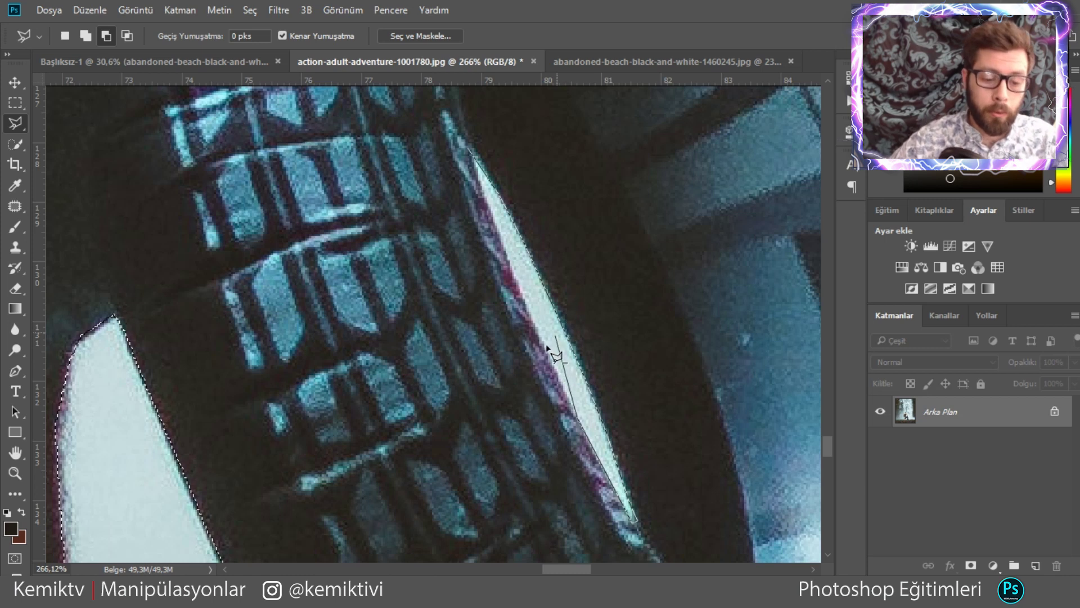
Trace back up the bright gap to close the tyre outline, then zoom out.
left_click(534, 329)
left_click(494, 217)
left_click(482, 192)
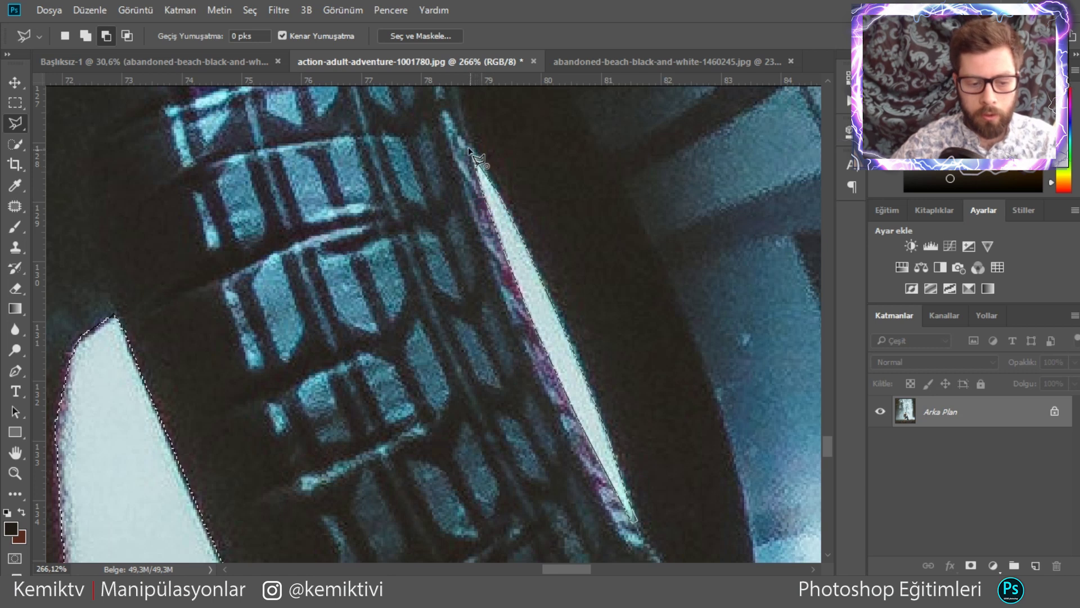
scroll(605, 196, "down", 1)
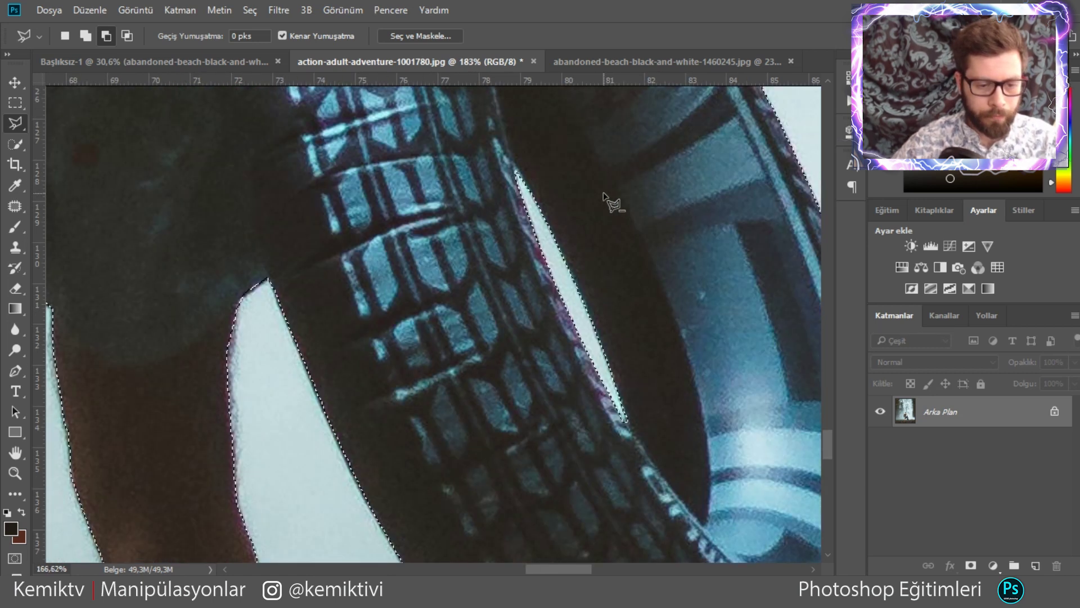
scroll(605, 196, "down", 1)
scroll(605, 196, "down", 1)
scroll(605, 196, "down", 1)
scroll(605, 196, "down", 1)
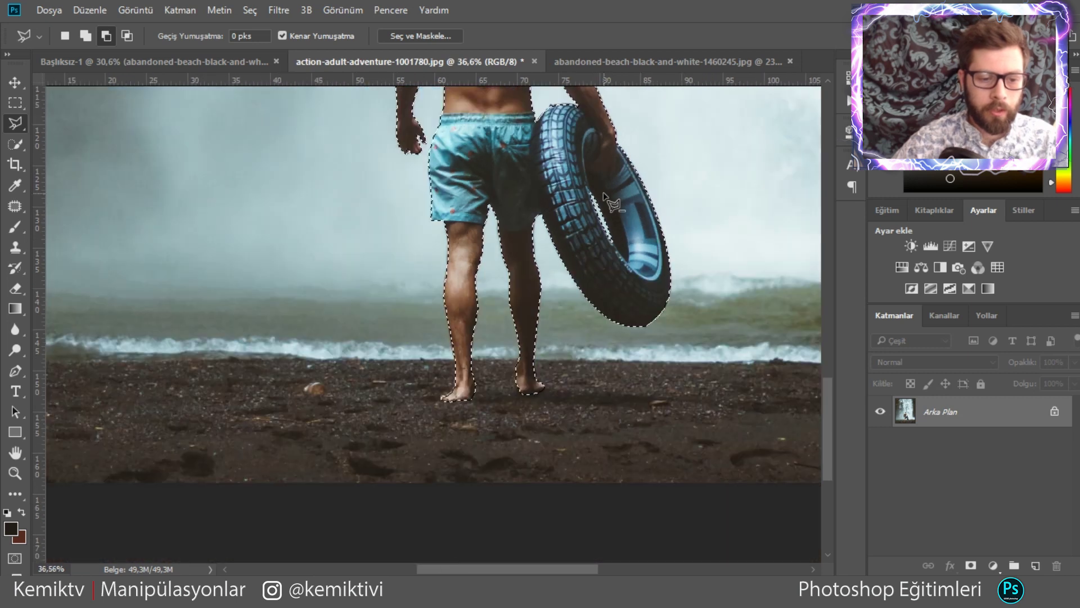
scroll(605, 196, "up", 1)
scroll(605, 196, "up", 2)
scroll(604, 196, "up", 1)
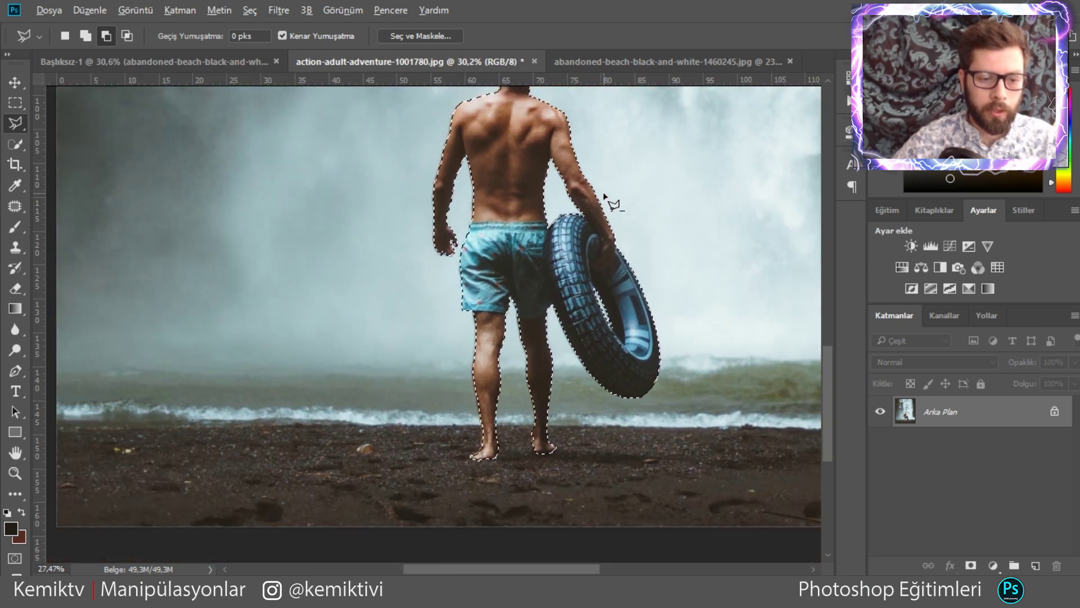
scroll(605, 195, "down", 1)
scroll(501, 190, "up", 1)
scroll(396, 183, "up", 1)
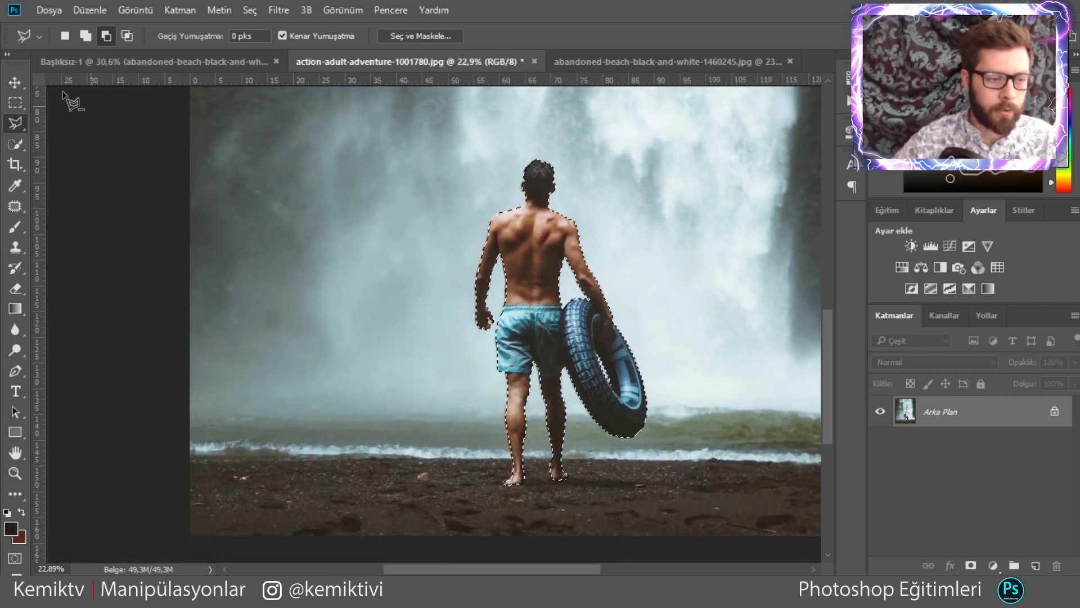
Drag the selected man and tube into Başlıksız-1, shrinking him to about quarter size on the sand.
key("v")
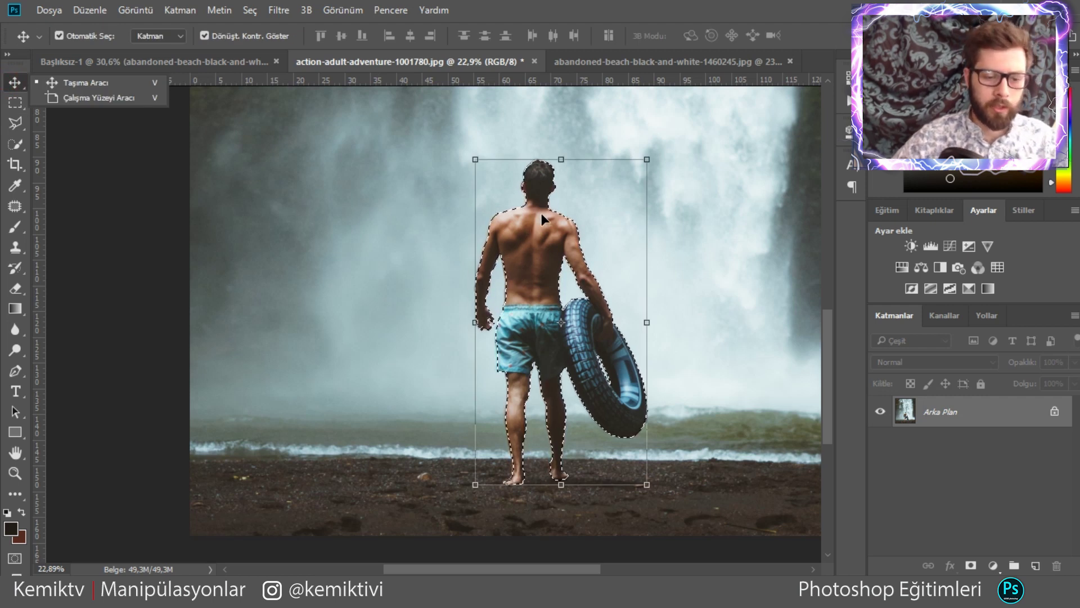
mouse_move(541, 214)
left_mouse_down()
mouse_move(338, 145)
mouse_move(430, 332)
left_mouse_up()
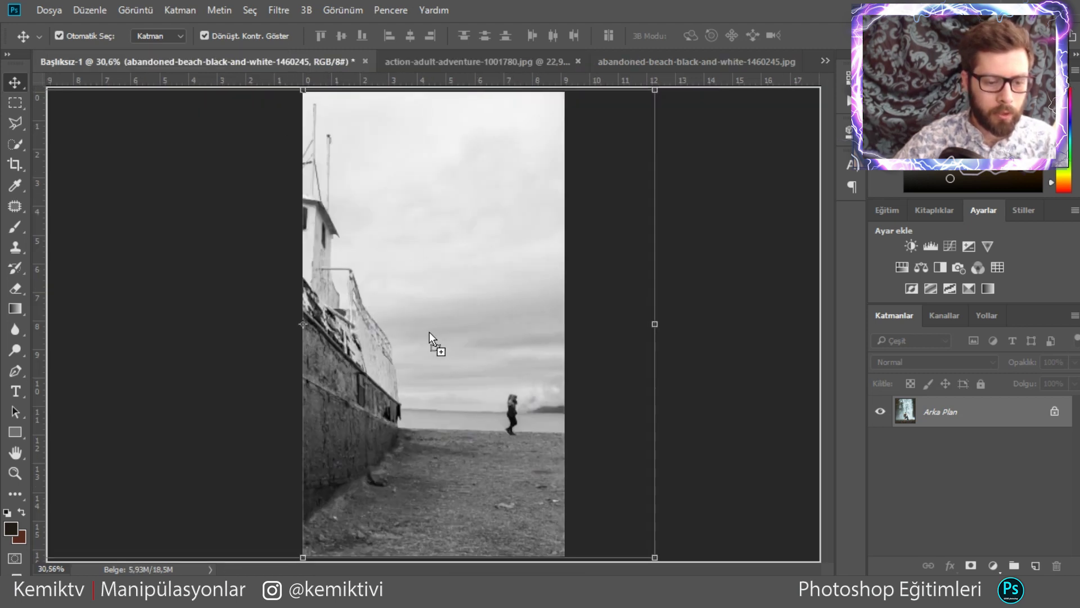
left_click_drag(441, 370, 434, 172)
left_click_drag(584, 92, 528, 249)
left_click_drag(448, 284, 444, 396)
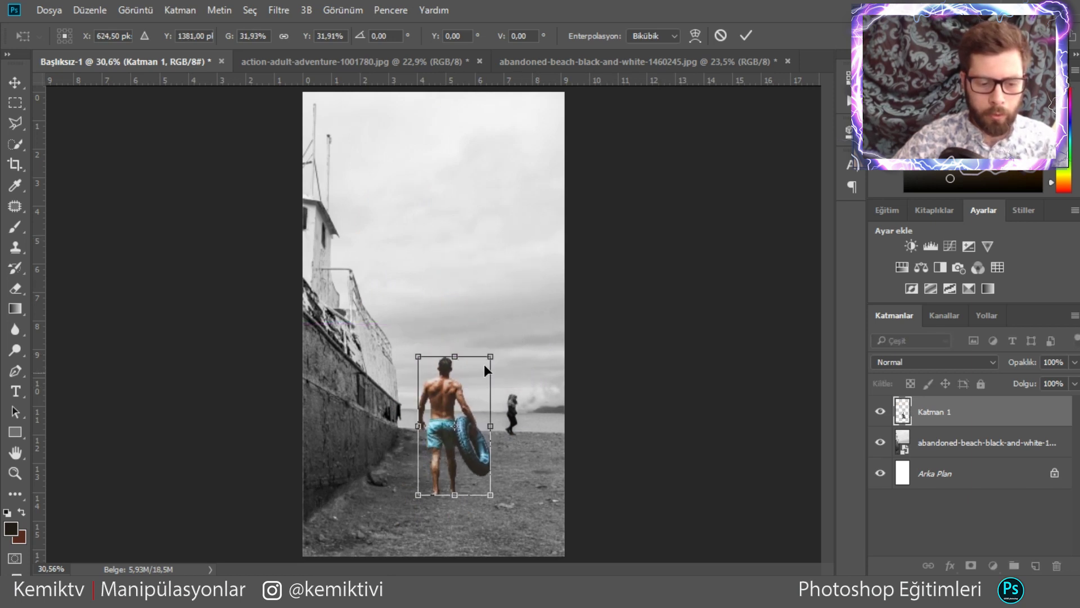
left_click_drag(495, 361, 482, 371)
mouse_move(436, 413)
left_mouse_down()
mouse_move(437, 430)
mouse_move(489, 381)
left_mouse_up()
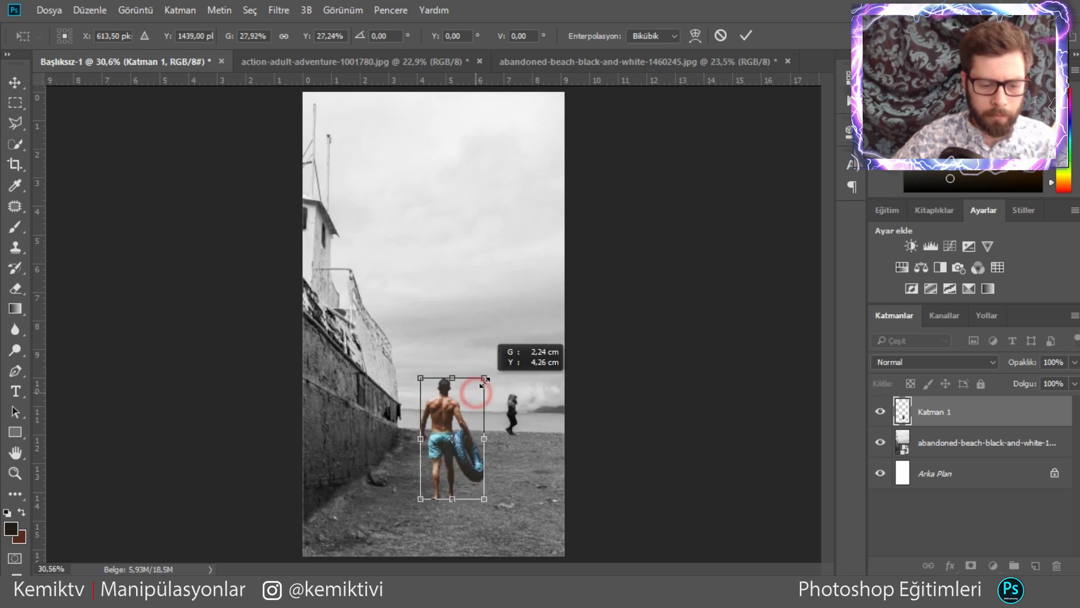
left_click_drag(440, 418, 436, 411)
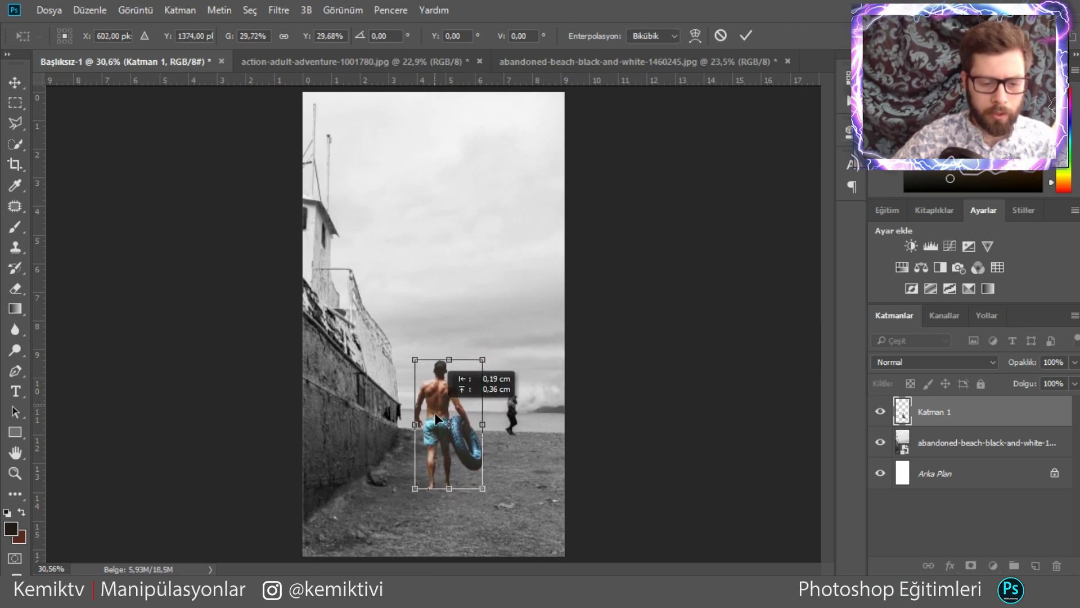
Nudge the man right and down, then save the abandoned-beach photo as JPEG.
left_click(746, 35)
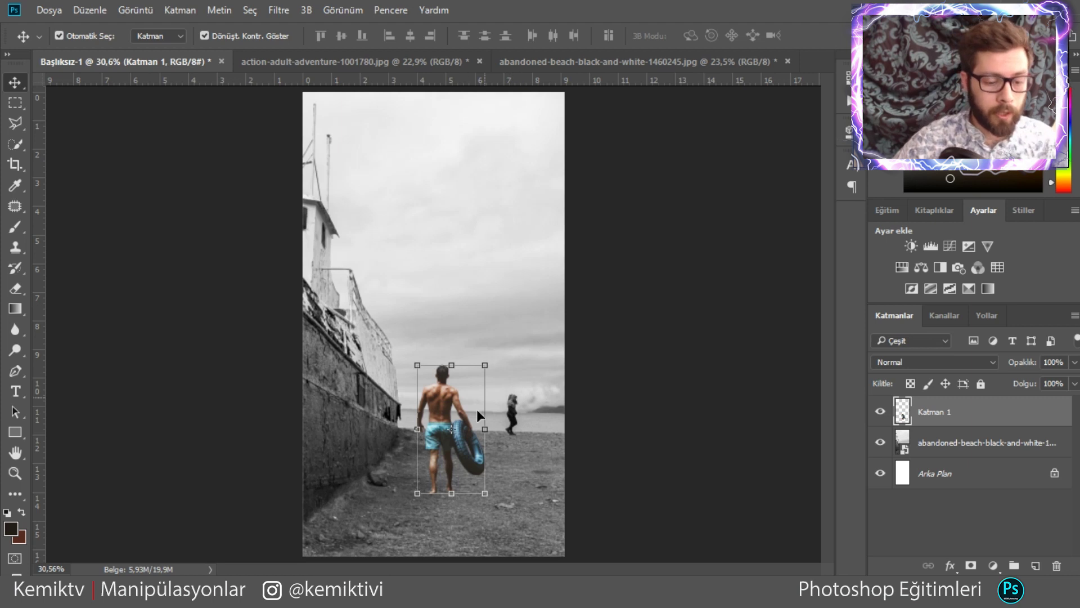
left_click_drag(439, 407, 448, 419)
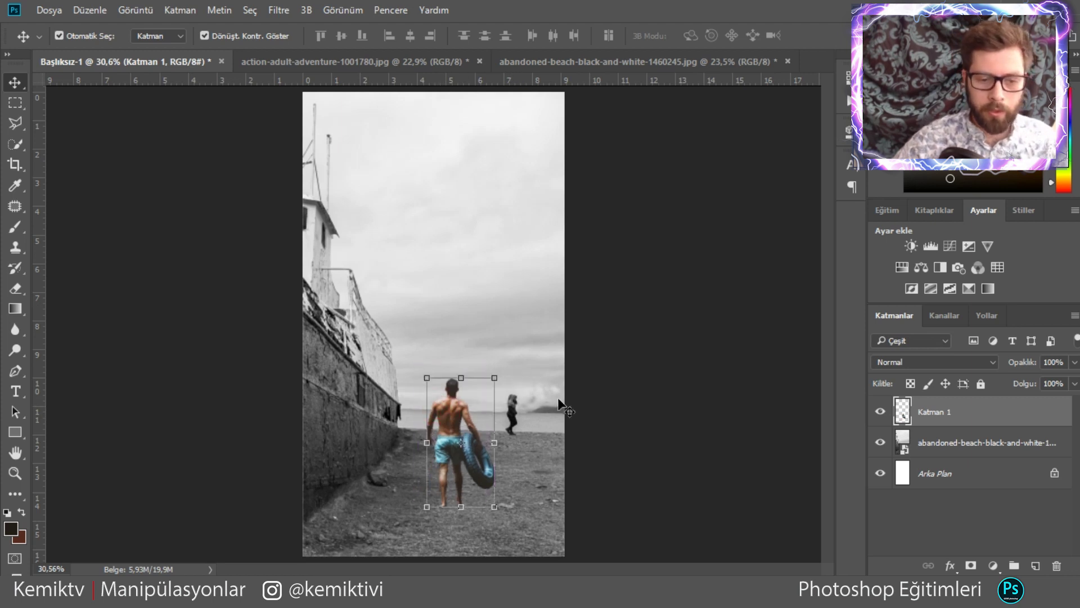
left_click(600, 56)
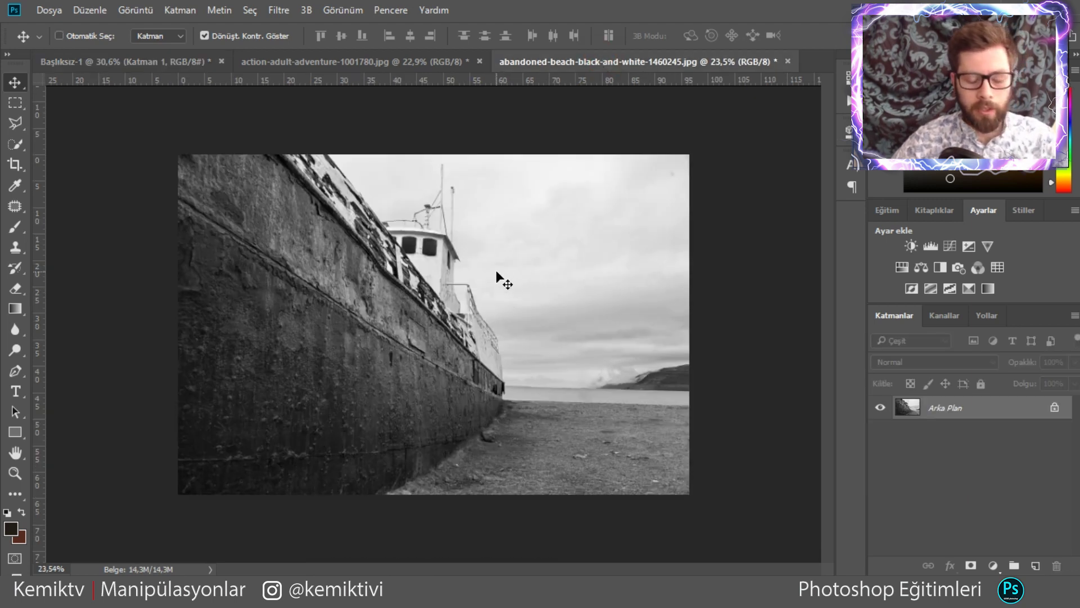
key("ctrl+s")
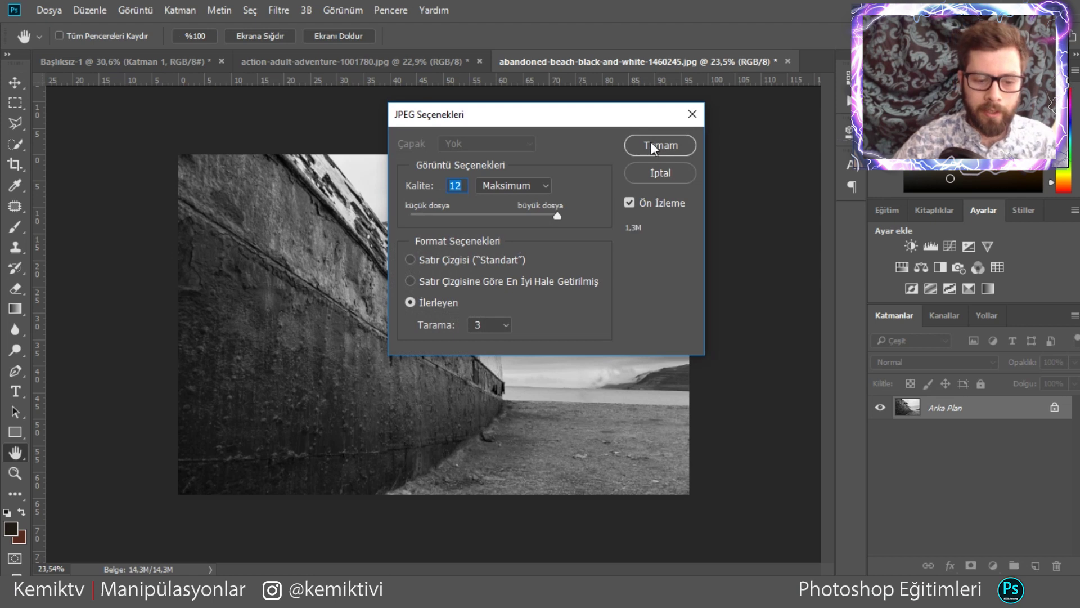
left_click(657, 145)
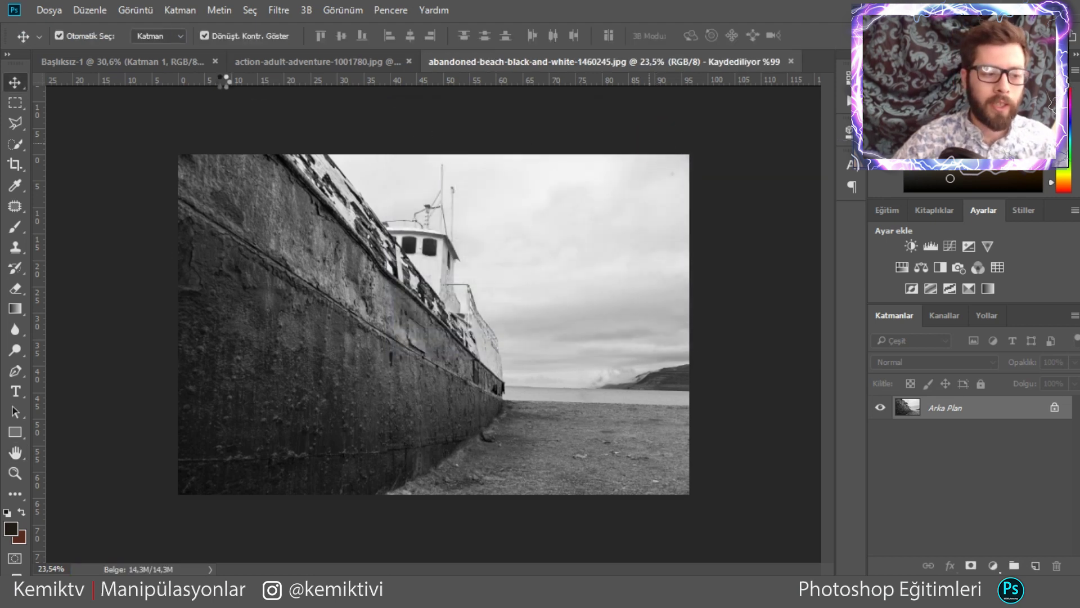
left_click(144, 65)
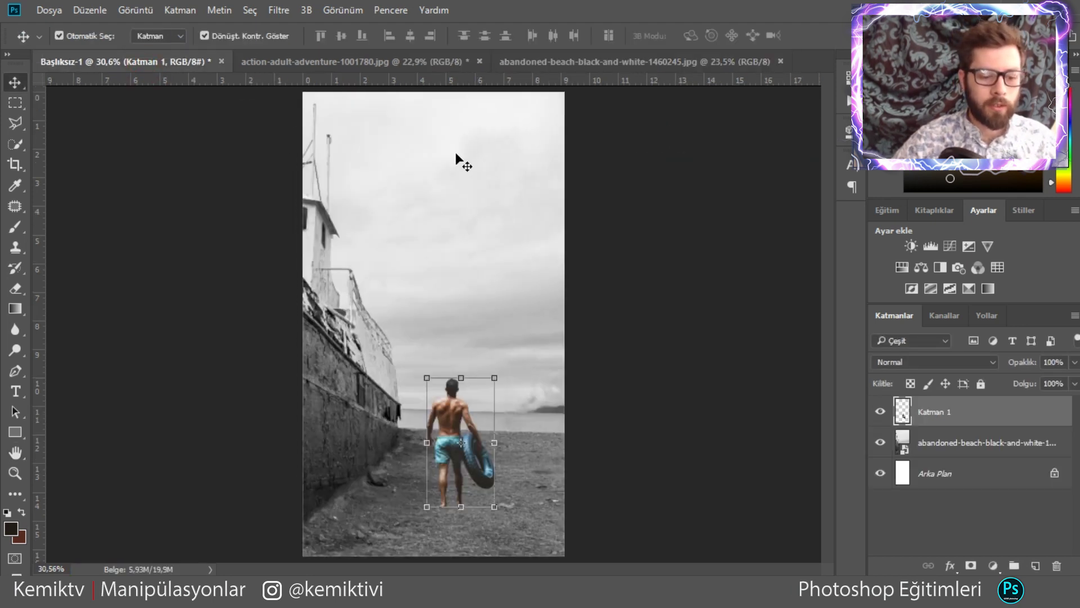
Shrink the man layer to about 95.7%.
left_click(493, 375)
left_click_drag(498, 374, 496, 380)
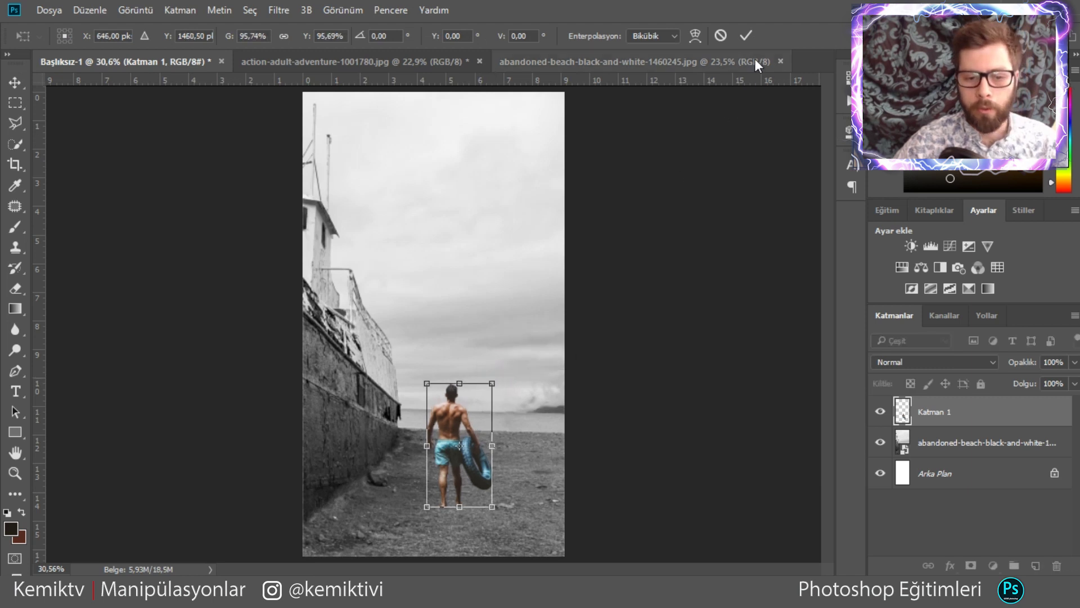
left_click(746, 35)
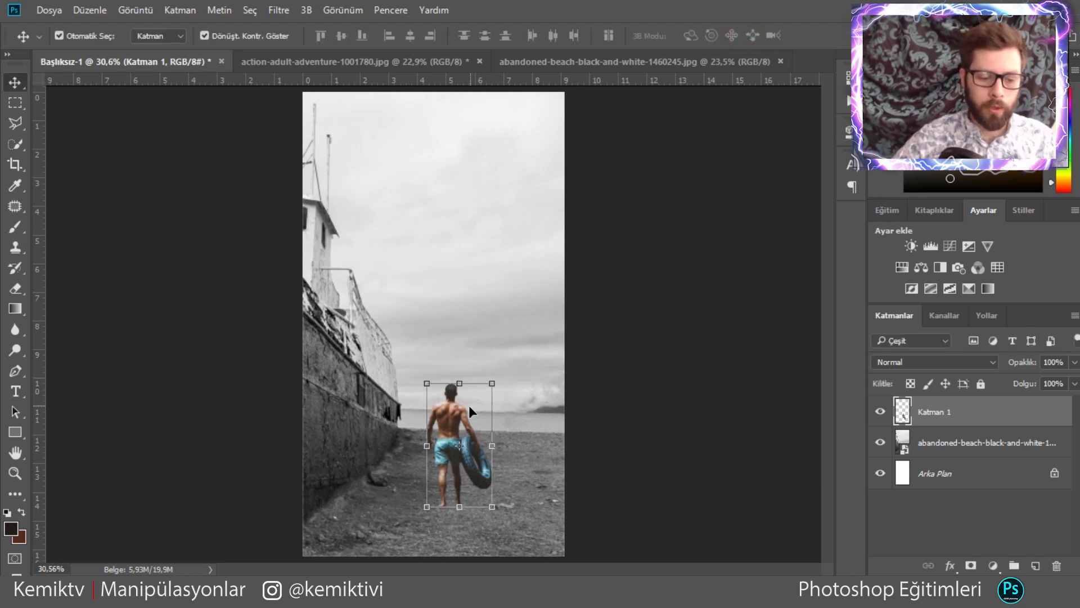
Centre the man horizontally and add a horizontal guide at about 15.3 cm.
mouse_move(469, 408)
left_mouse_down()
mouse_move(424, 414)
mouse_move(423, 434)
left_mouse_up()
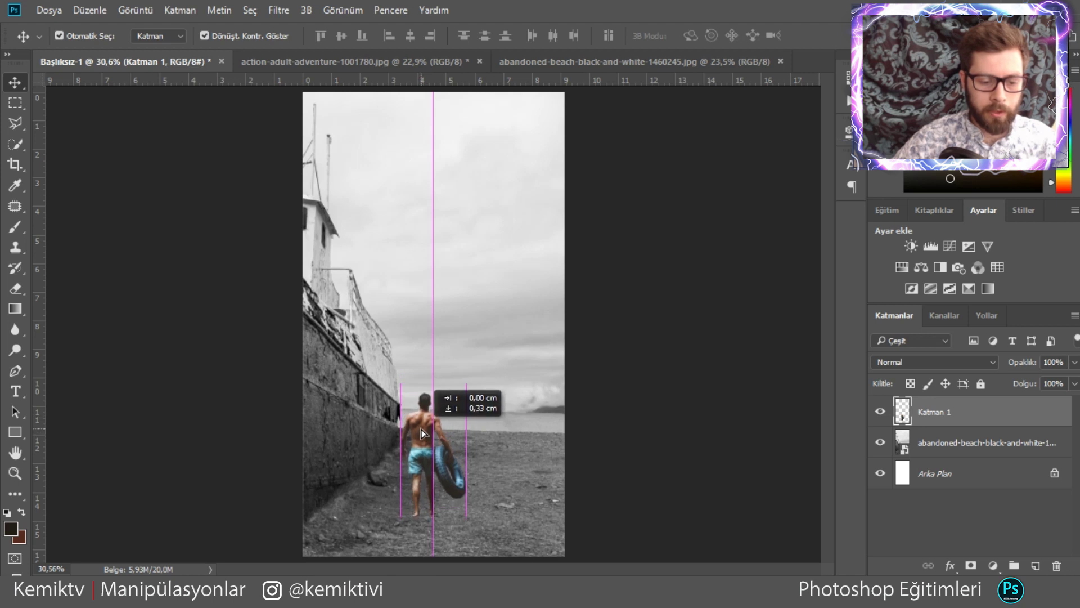
left_click_drag(423, 435, 423, 422)
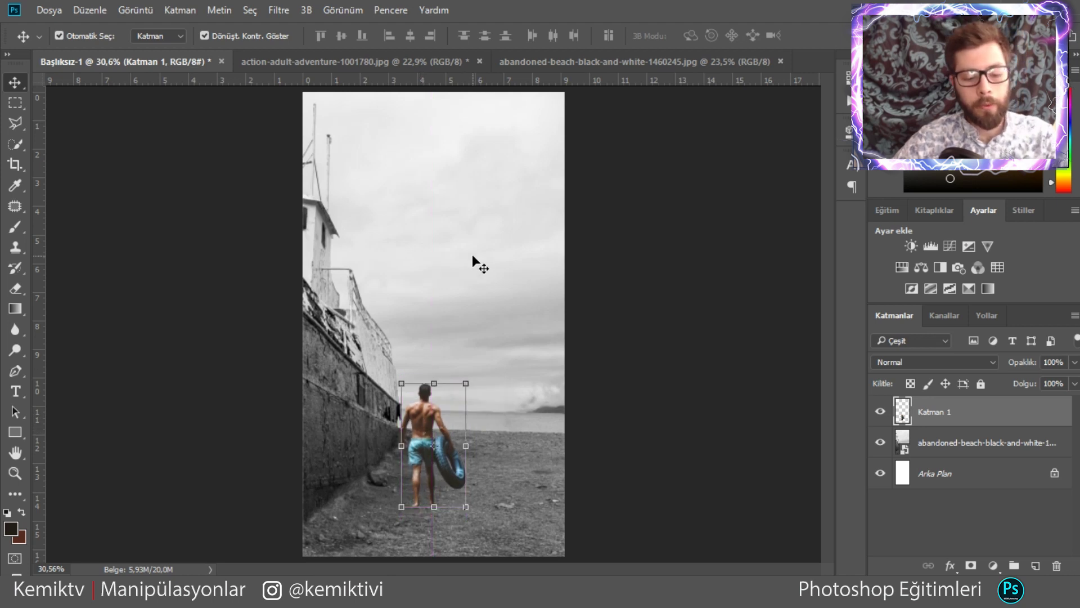
left_click_drag(549, 82, 527, 531)
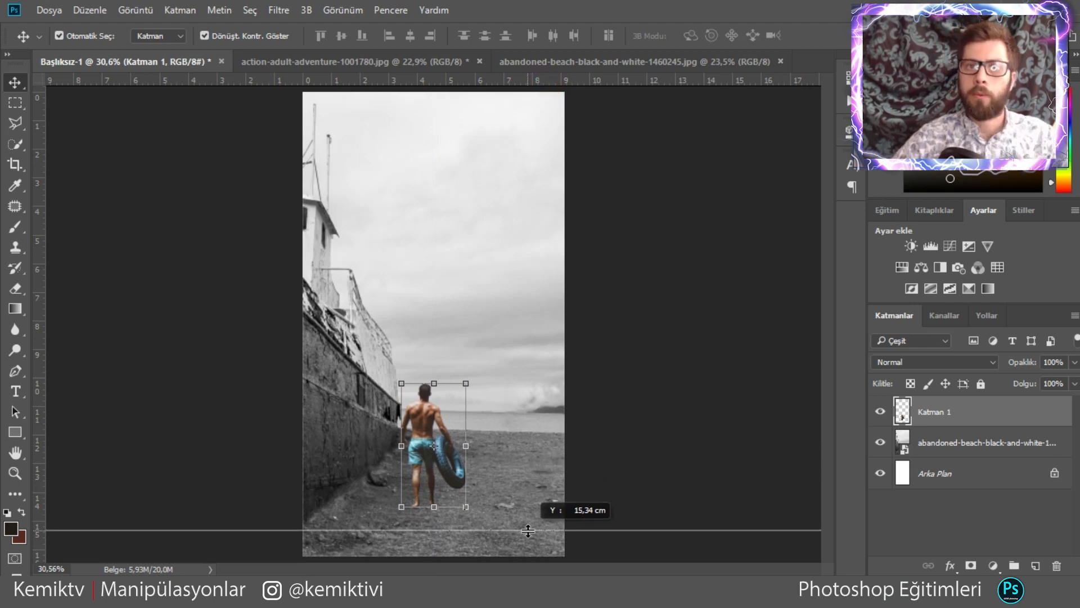
left_click_drag(528, 531, 491, 522)
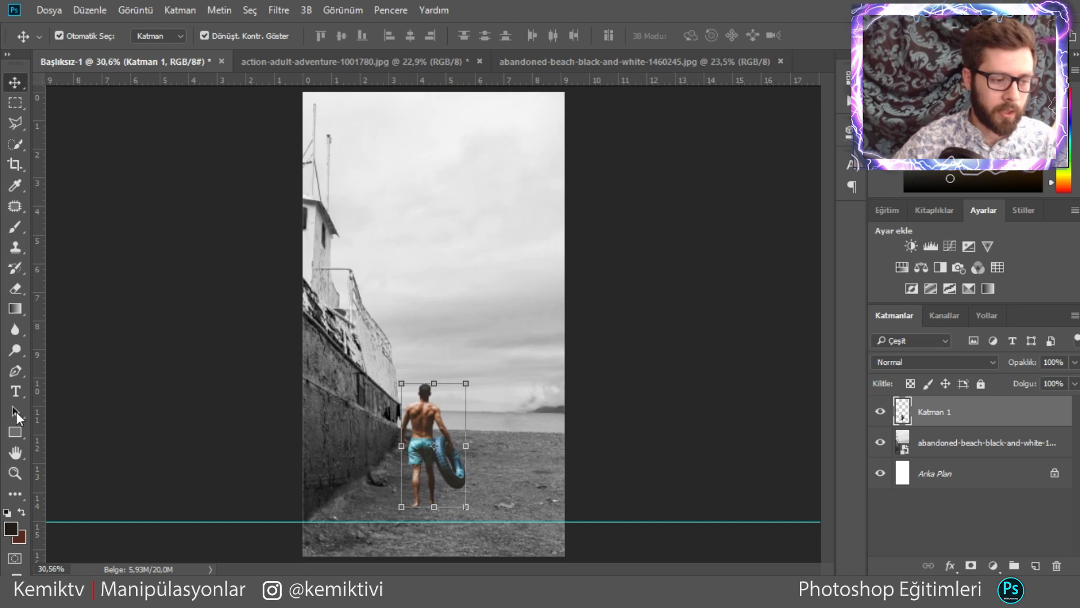
Try a crop on the composition, then move the man up along the centre line.
left_click(16, 164)
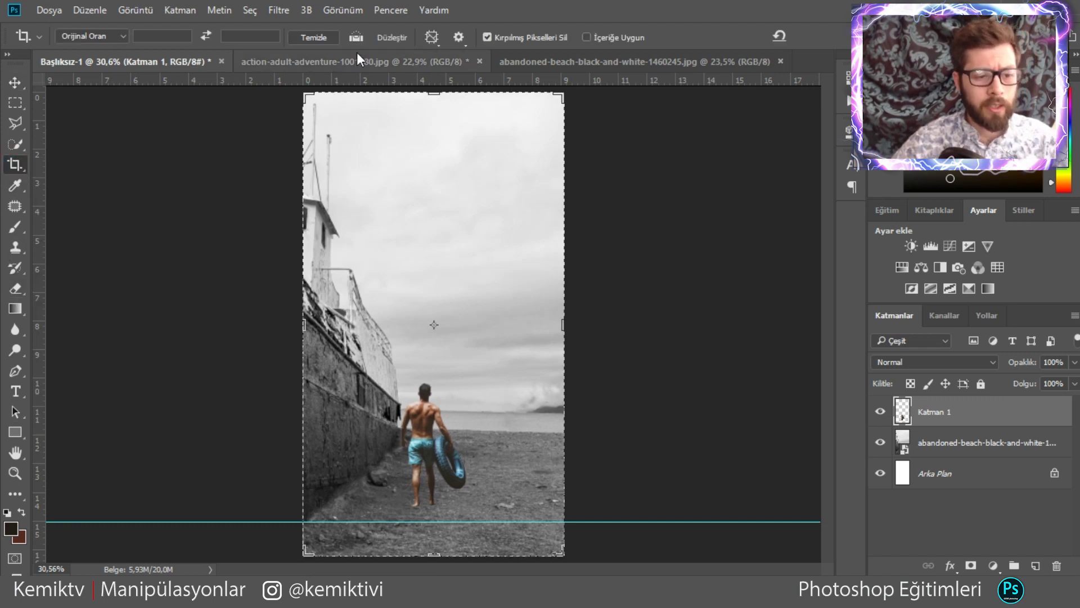
left_click(505, 159)
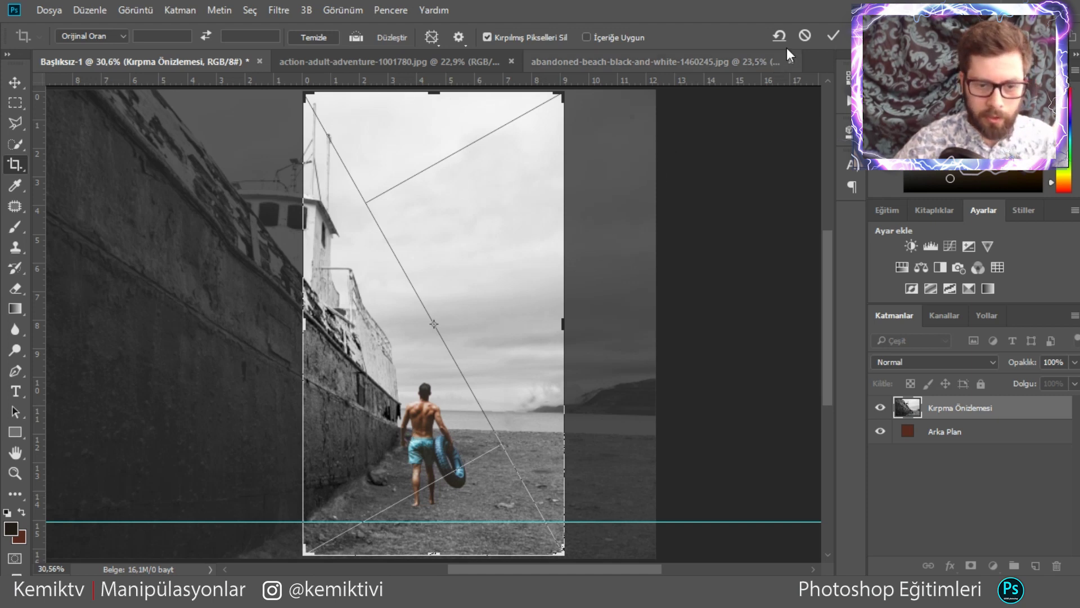
left_click(827, 36)
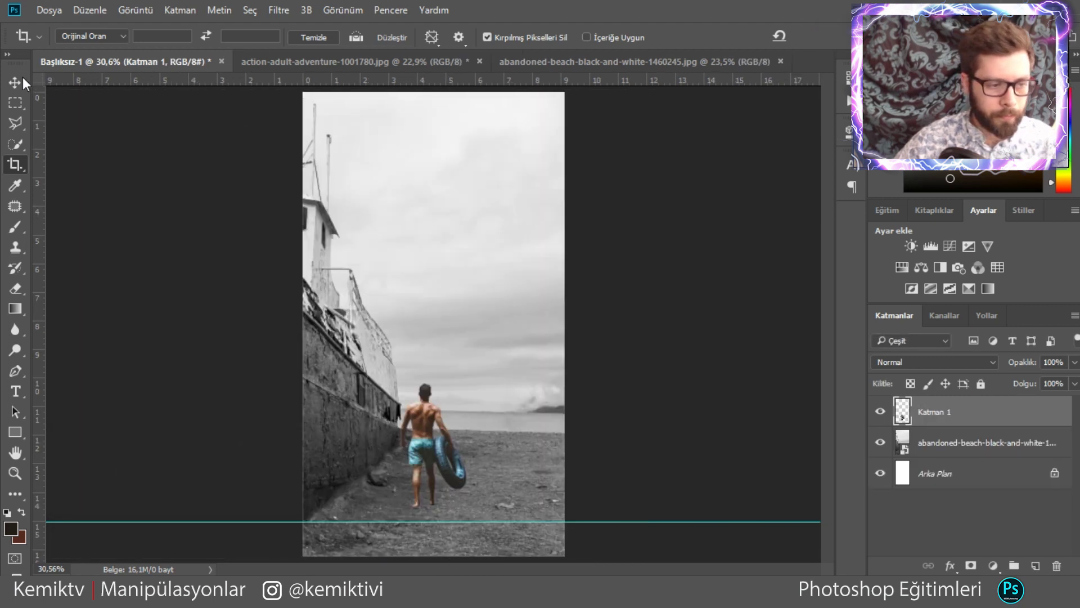
left_click(22, 78)
left_click_drag(431, 426, 425, 403)
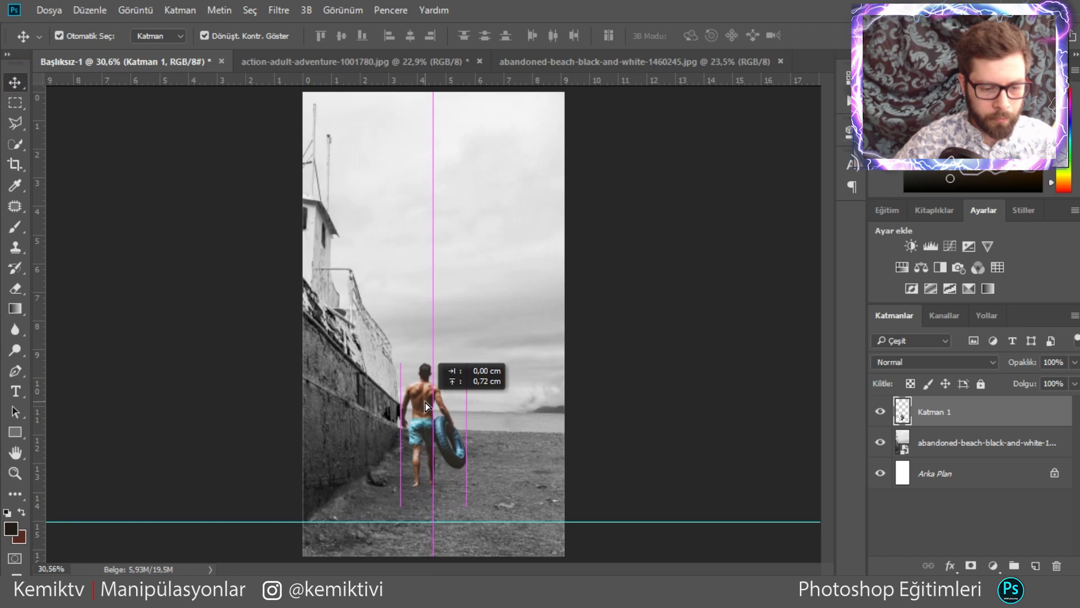
left_click_drag(425, 403, 426, 400)
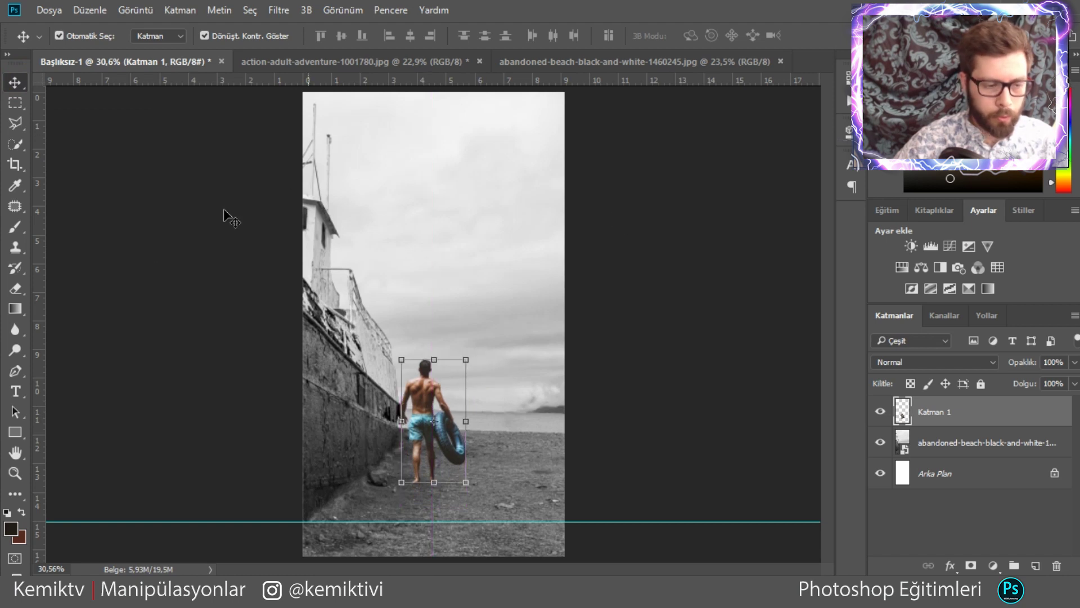
Abandon a second crop and enlarge the man to about 115%.
left_click(15, 164)
left_click(402, 276)
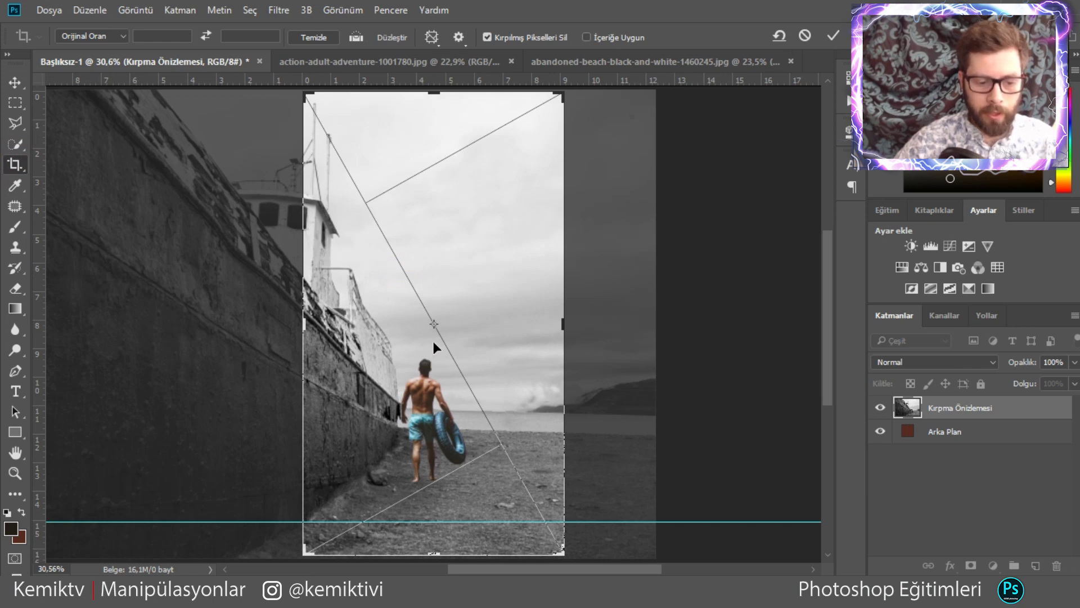
left_click(835, 36)
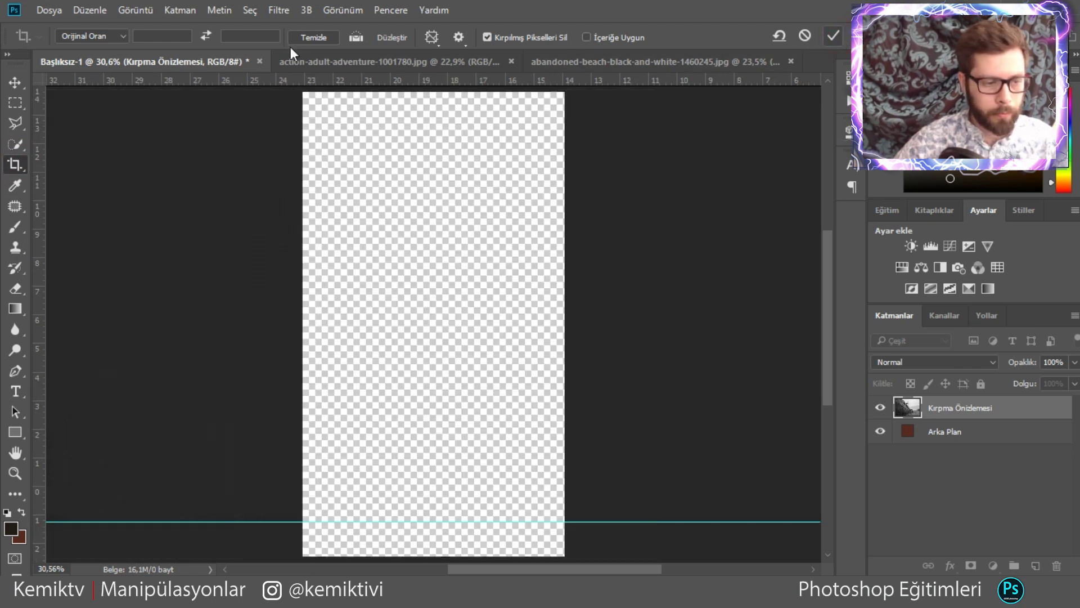
left_click(15, 82)
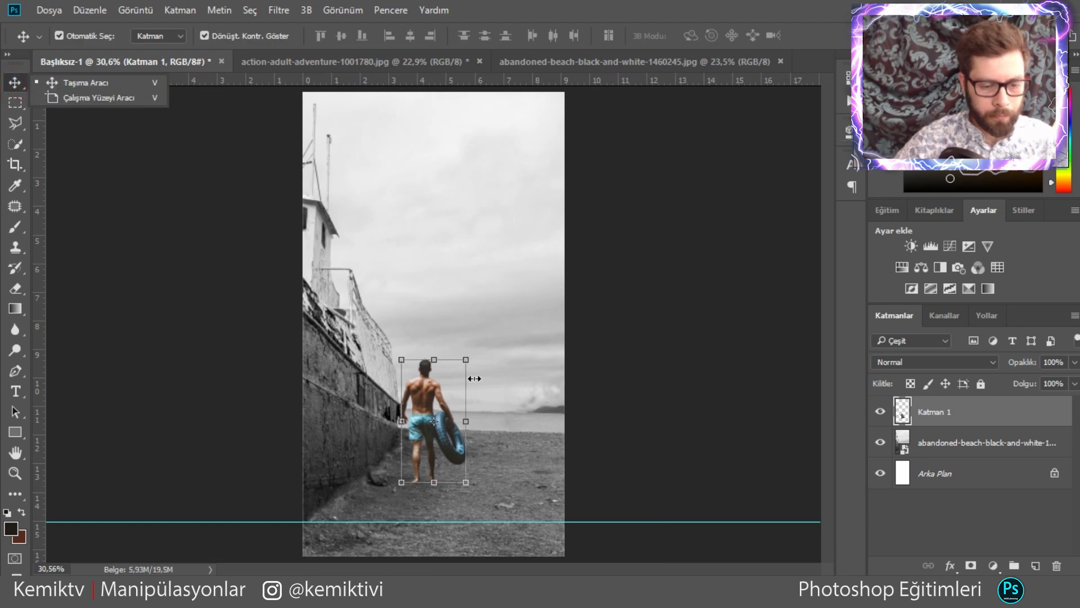
left_click_drag(467, 357, 475, 343)
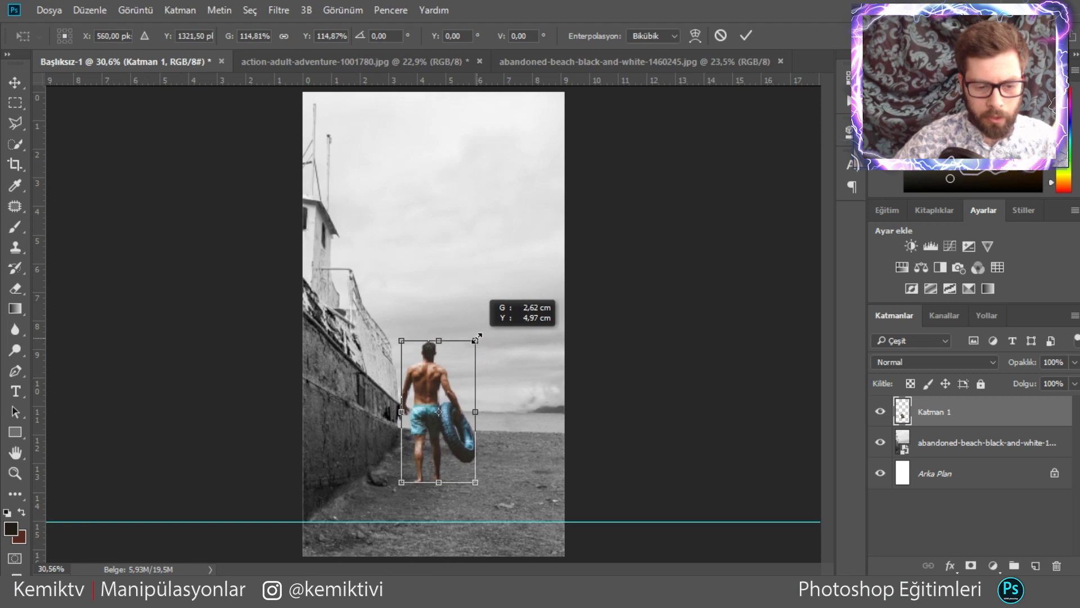
left_click_drag(473, 341, 477, 339)
Commit the man's larger size, preview a crop's overlay options, then cancel the crop.
left_click(746, 36)
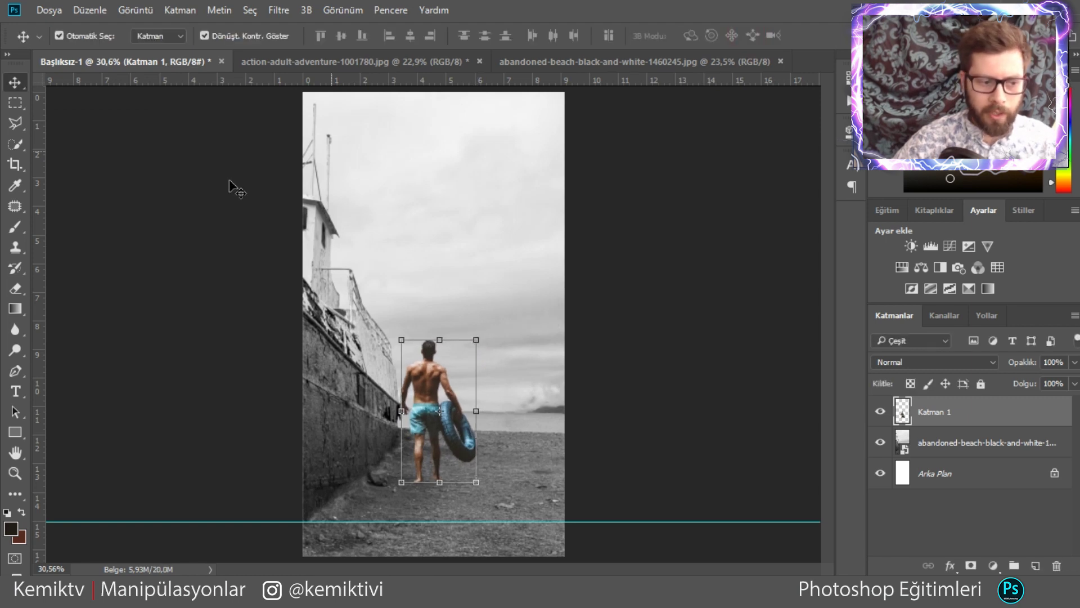
left_click(16, 165)
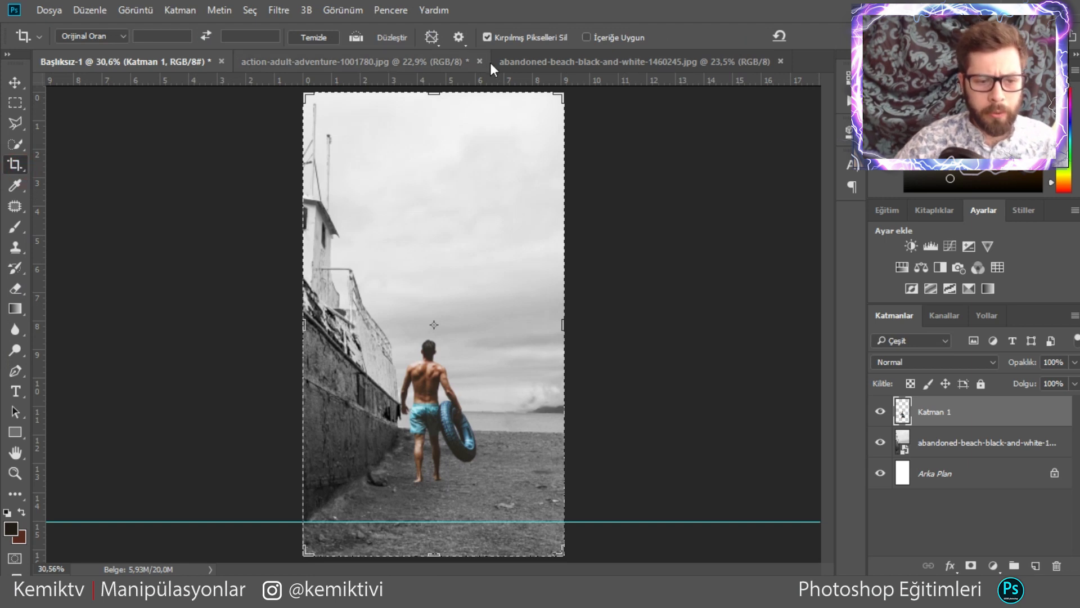
left_click(439, 141)
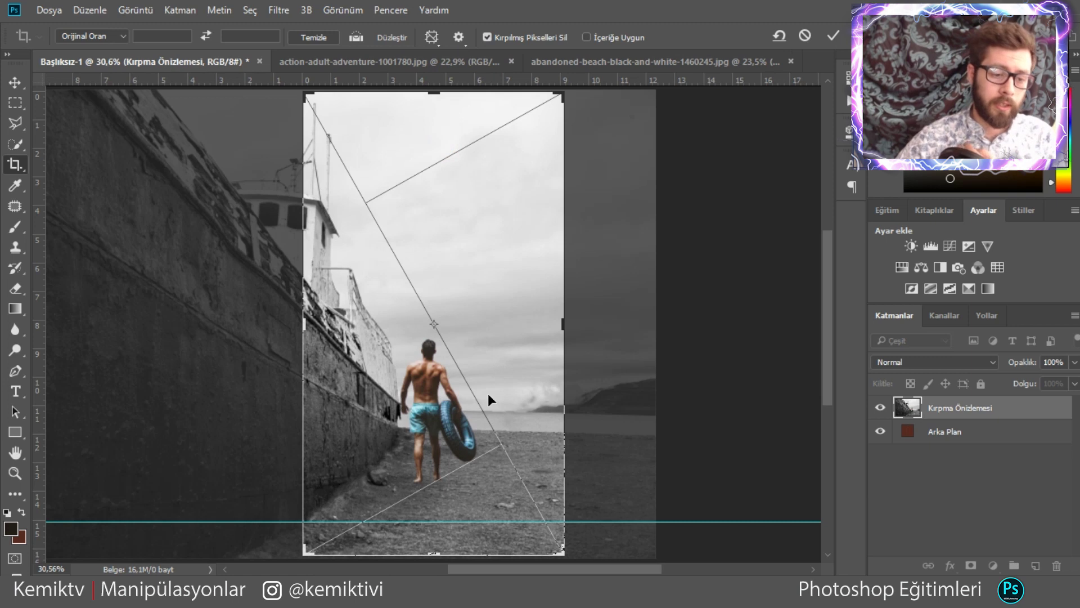
left_click(436, 36)
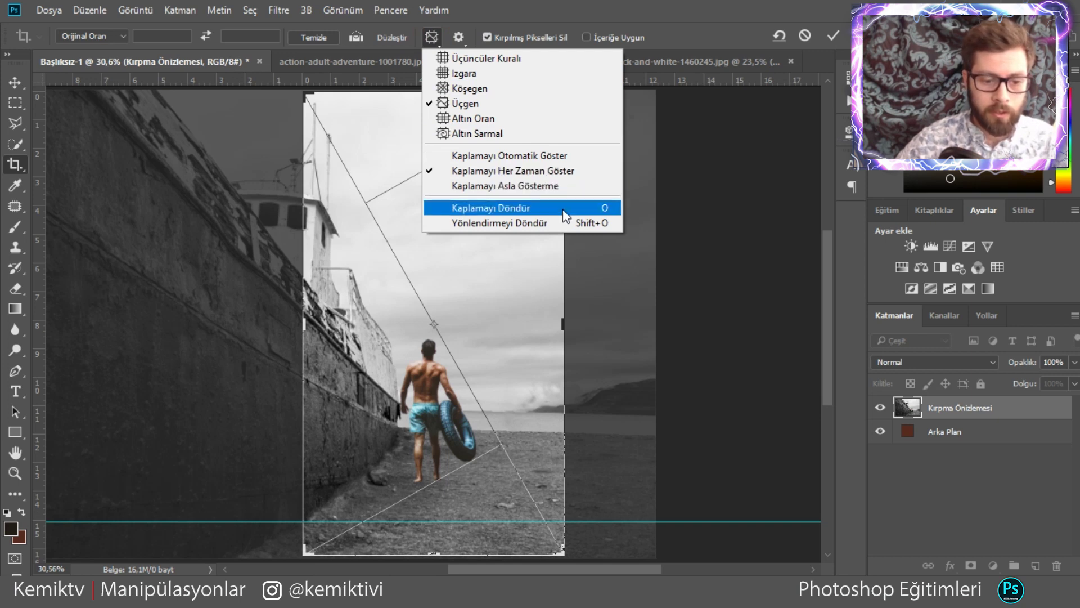
left_click(801, 38)
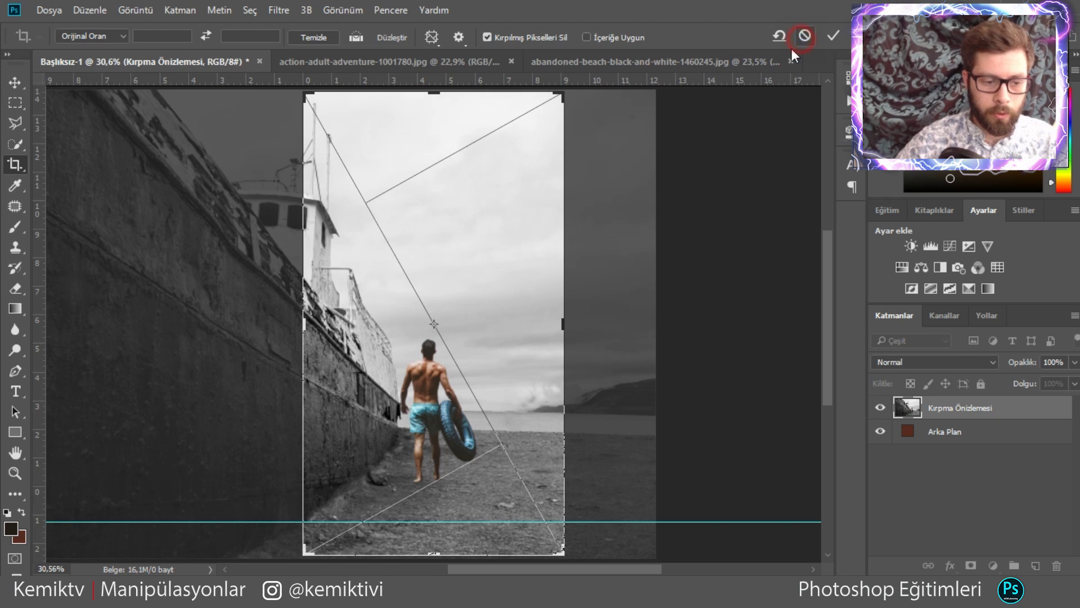
left_click(10, 84)
left_click(675, 247)
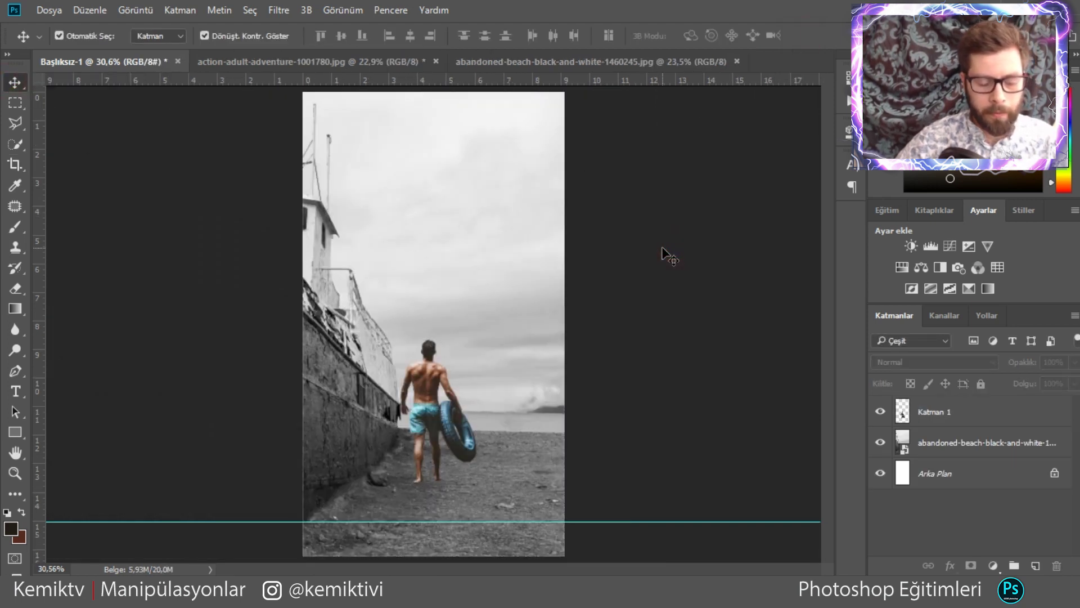
Duplicate the man's layer and shift the copy left after cancelling a first rotation.
scroll(426, 478, "up", 3)
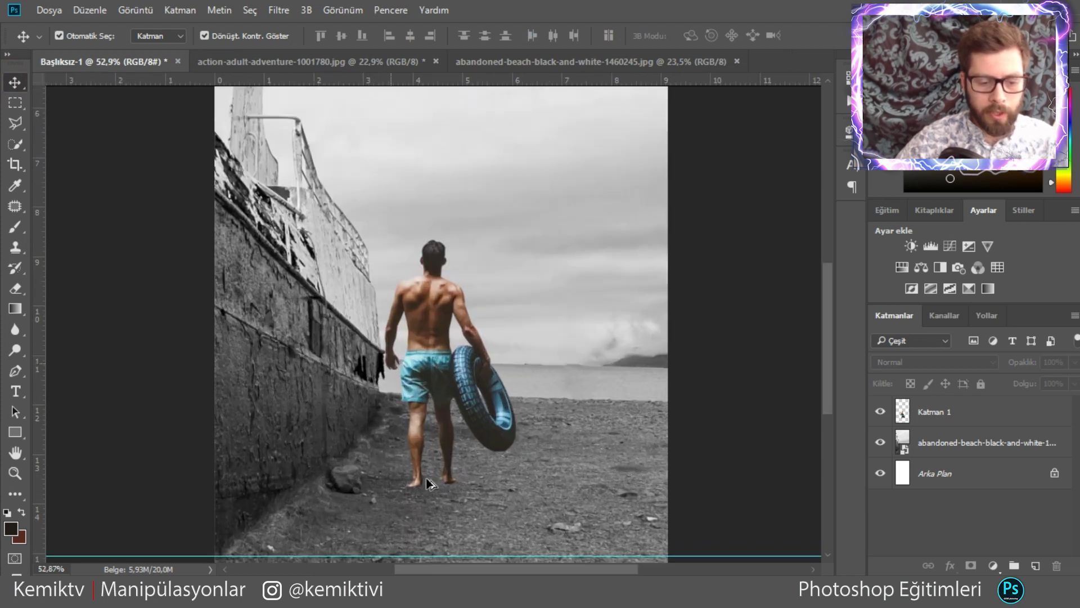
left_click(904, 415)
left_click_drag(445, 346, 522, 381)
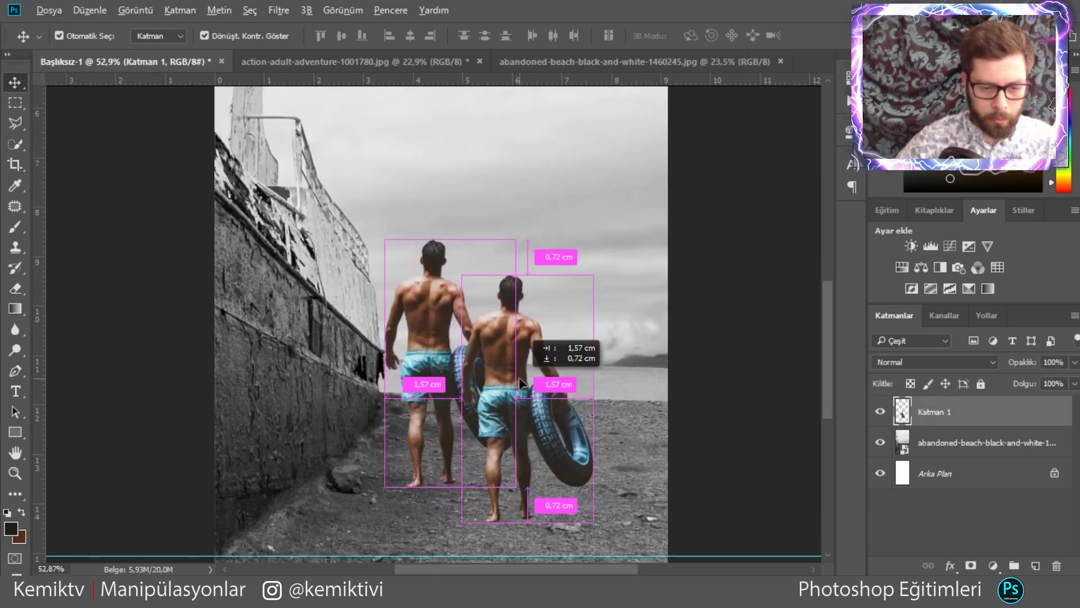
left_click_drag(607, 270, 643, 340)
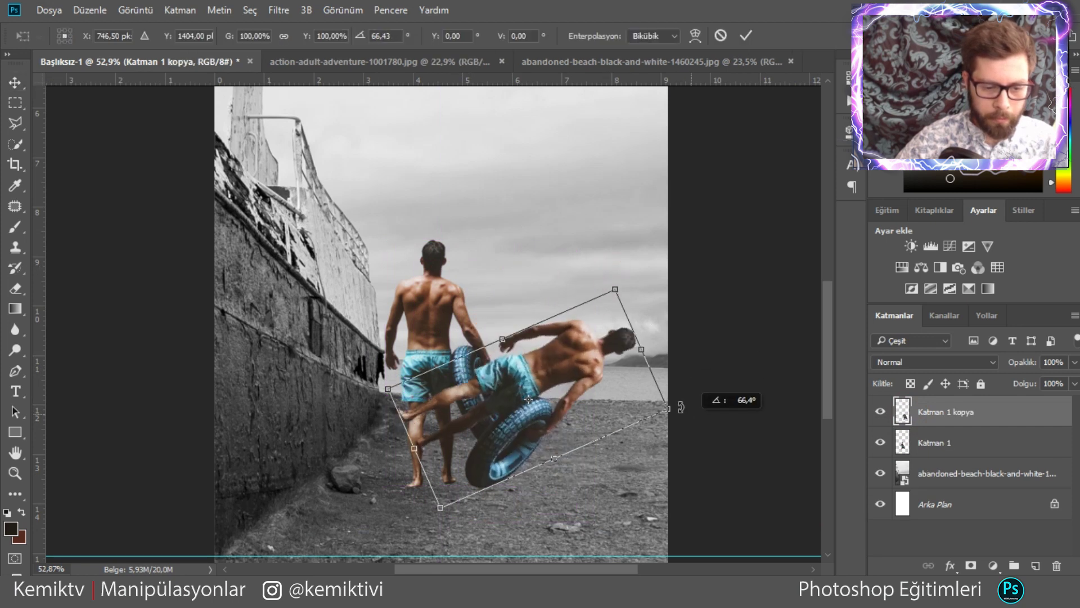
left_click_drag(548, 363, 524, 360)
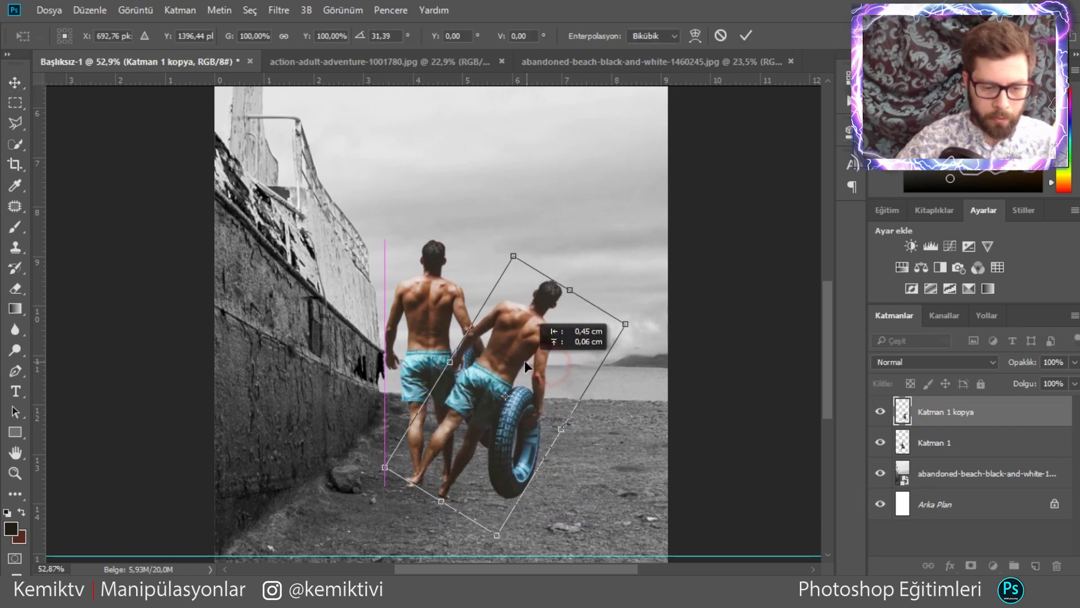
left_click(722, 37)
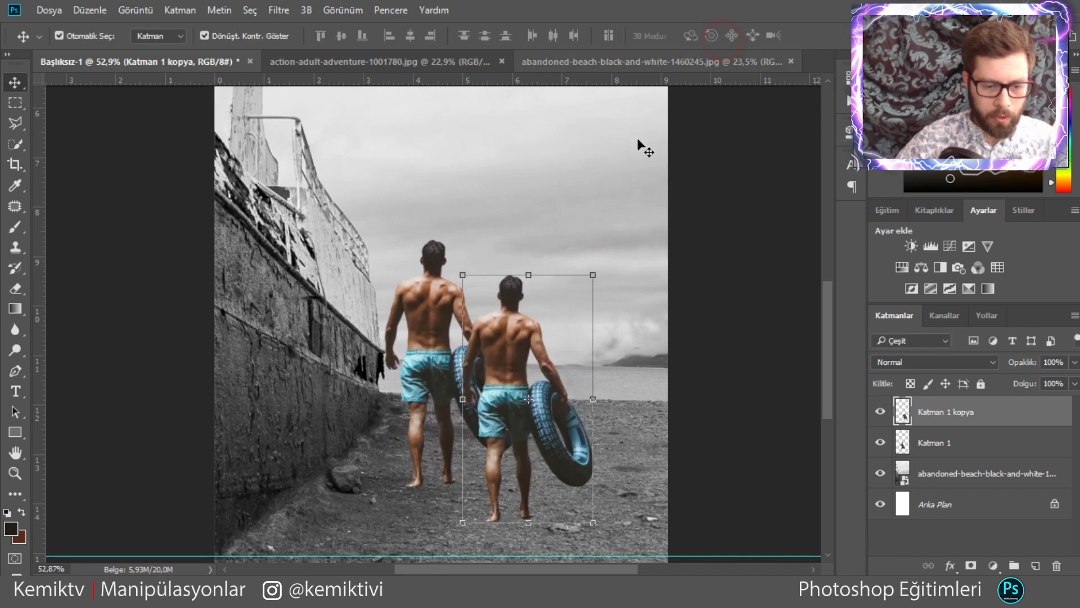
left_click_drag(521, 377, 543, 399)
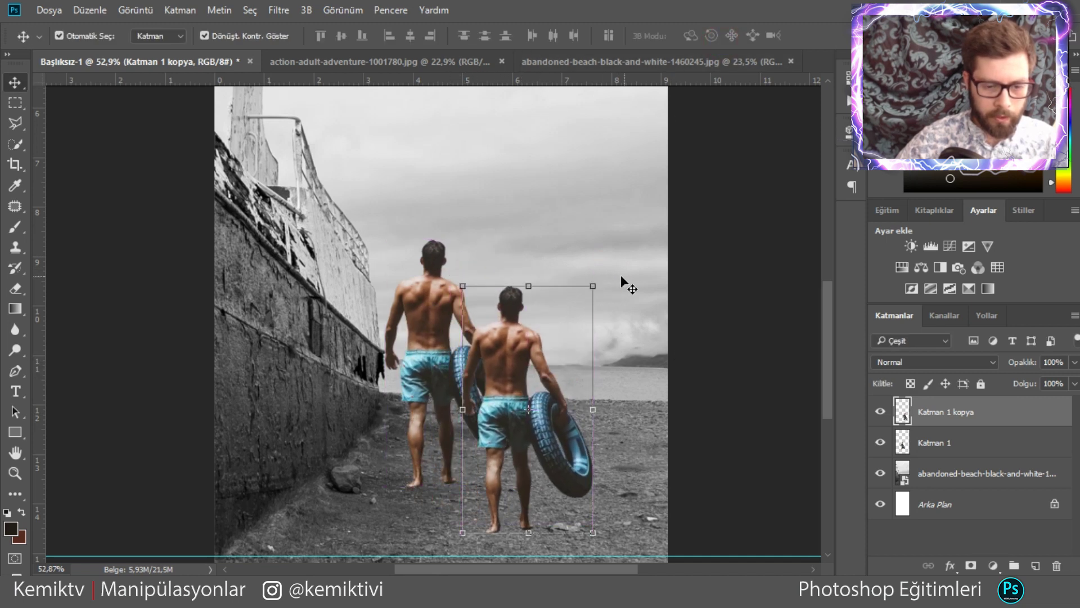
Rotate the copy about 87° to lie at his feet, then squash it flatter.
left_click_drag(621, 282, 668, 535)
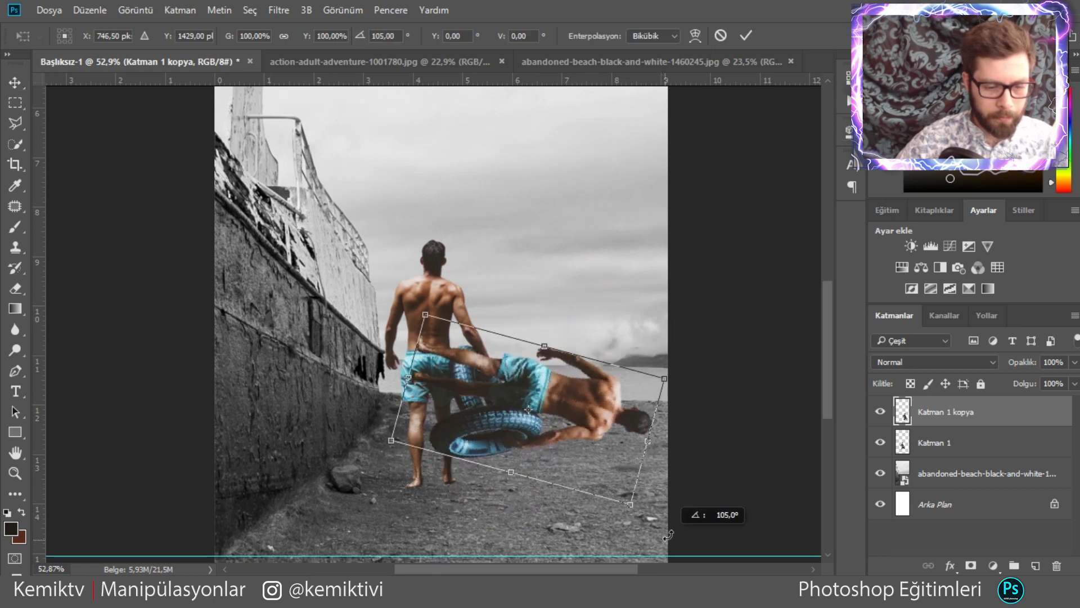
mouse_move(549, 410)
left_mouse_down()
mouse_move(583, 492)
mouse_move(582, 476)
left_mouse_up()
left_click_drag(685, 464, 697, 419)
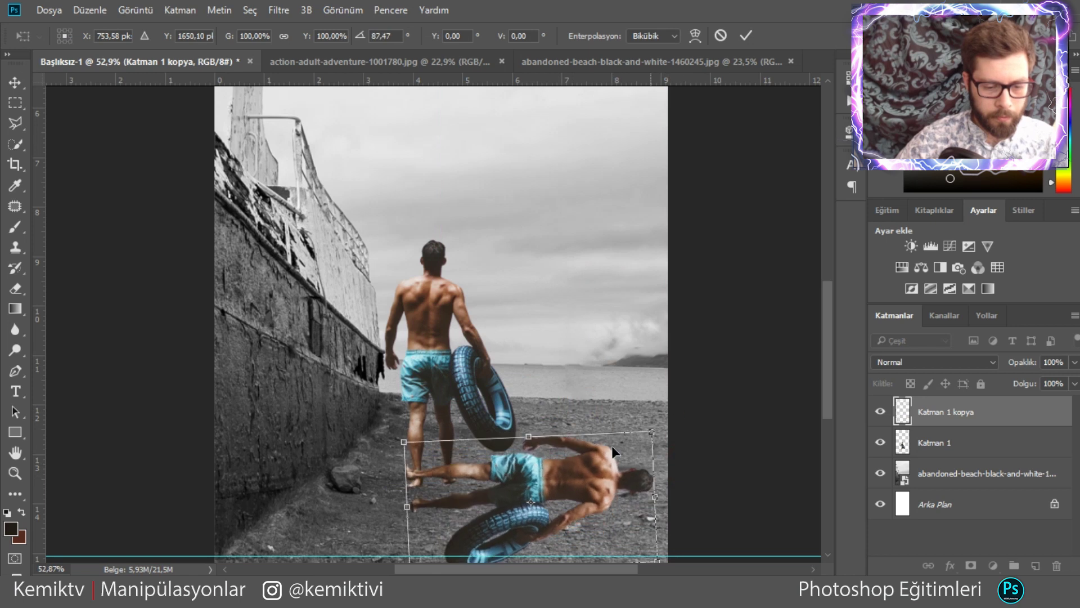
left_click_drag(589, 472, 600, 460)
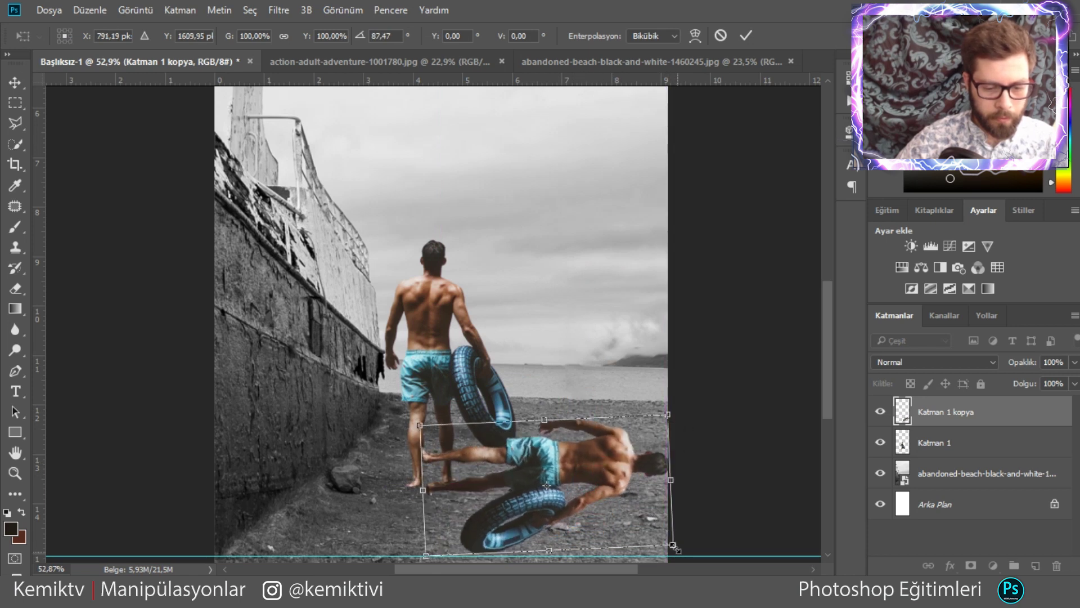
left_click_drag(674, 545, 554, 489)
mouse_move(500, 446)
left_mouse_down()
mouse_move(528, 464)
mouse_move(636, 485)
left_mouse_up()
left_click(744, 36)
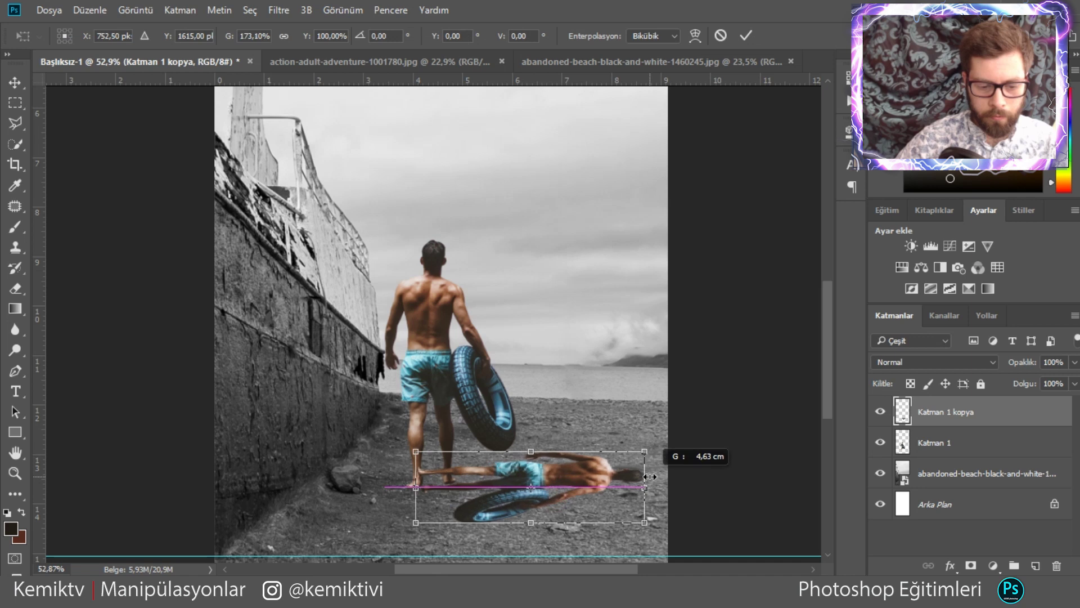
left_click_drag(525, 448, 529, 431)
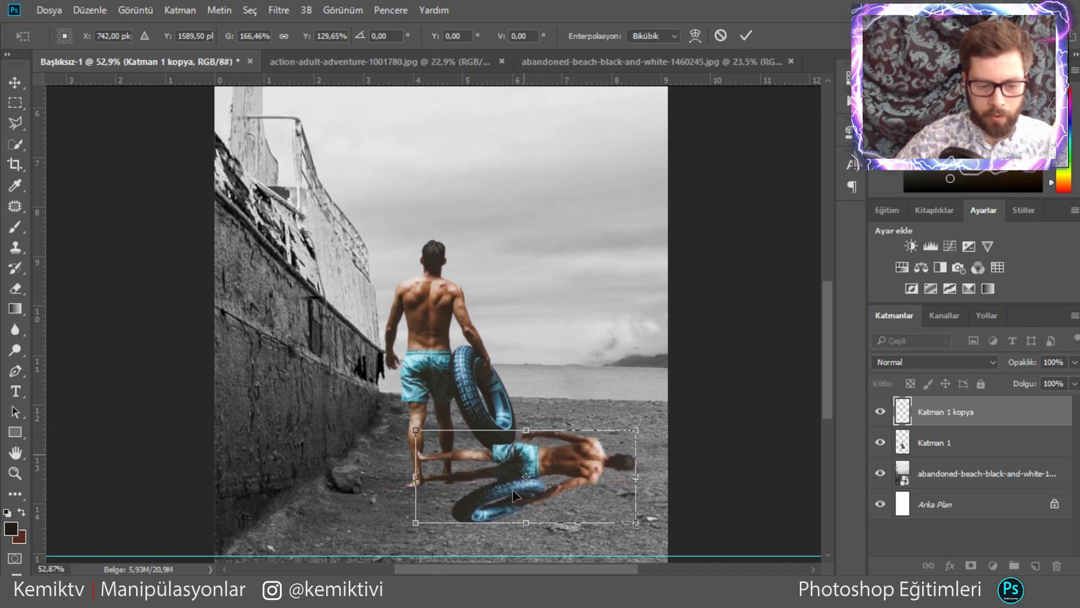
left_click_drag(532, 525, 531, 522)
Commit the flattened copy, then rename Katman 1 to 'Adam' and Katman 1 kopya to 'Adam Gölge'.
left_click(746, 36)
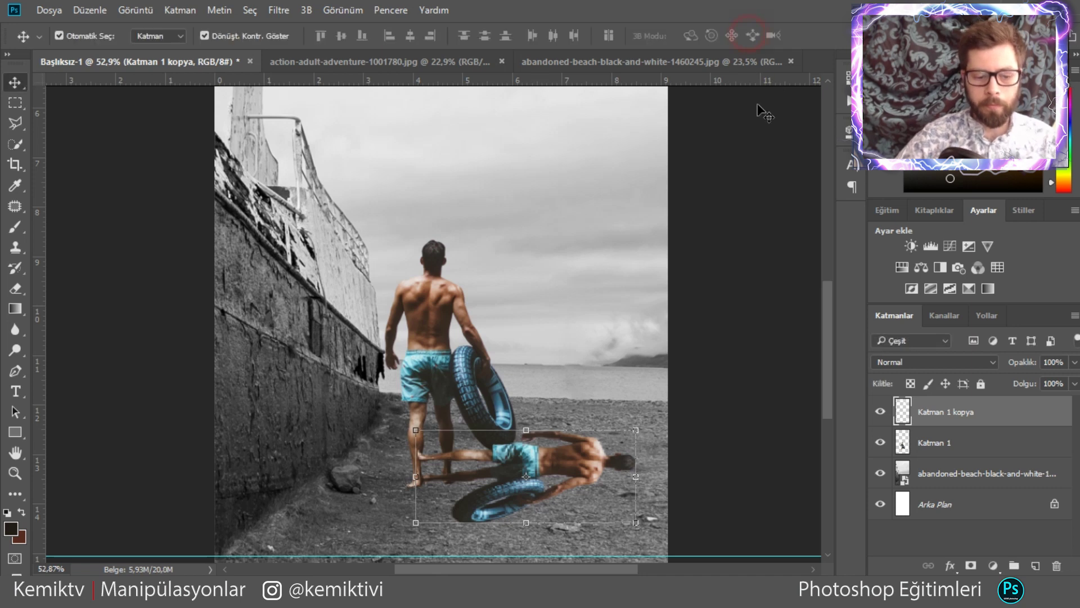
double_click(932, 447)
type("dam")
left_click(945, 414)
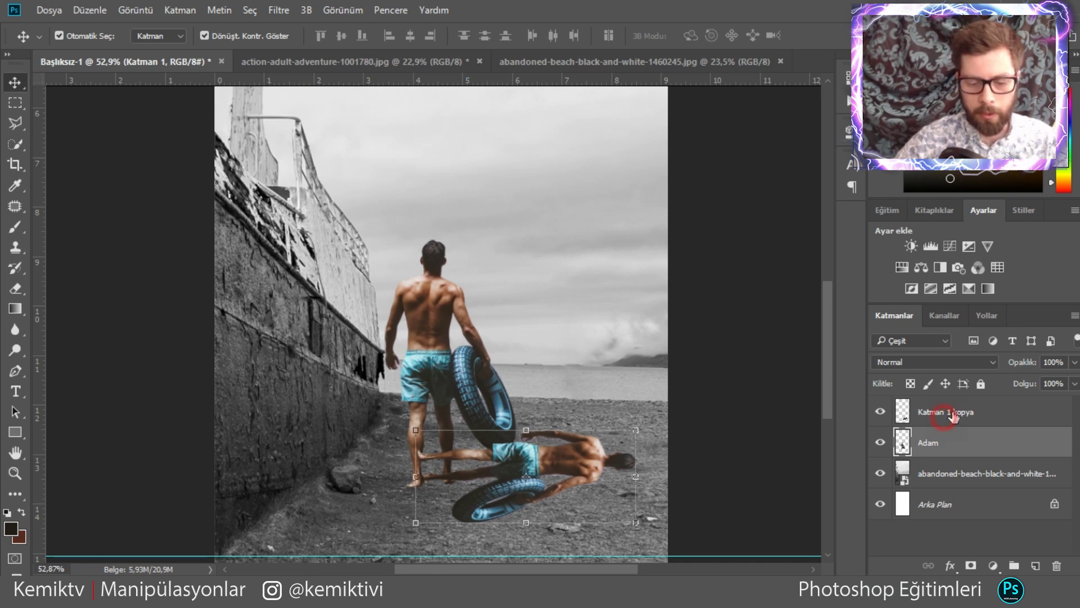
double_click(956, 412)
type("Adam Gölge")
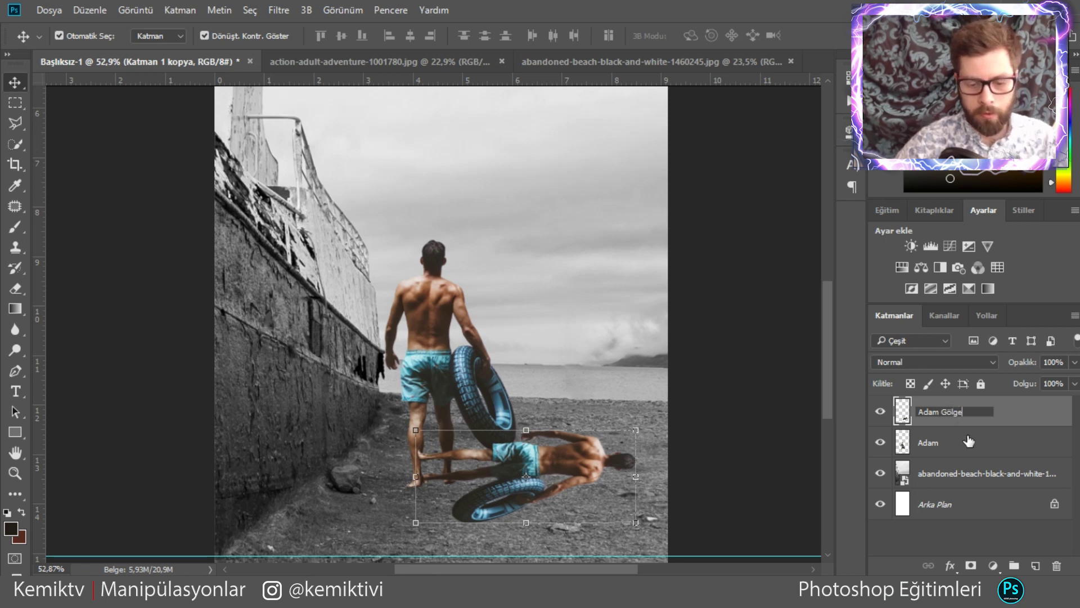
left_click(968, 442)
left_click(971, 420)
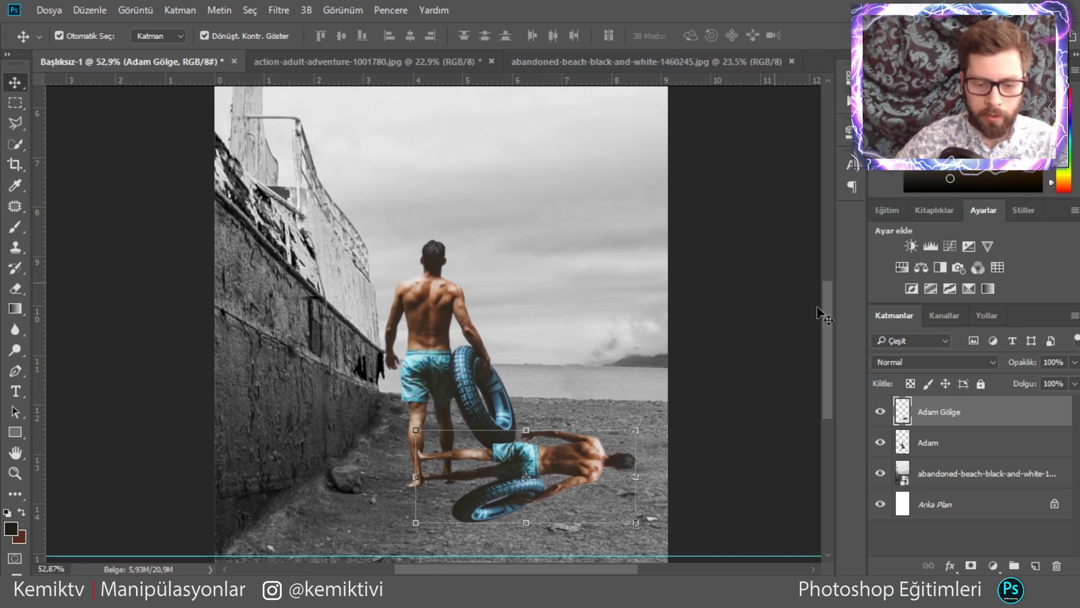
Set the Adam Gölge layer to Linear Burn blending and apply a plain Blur filter.
left_click(911, 361)
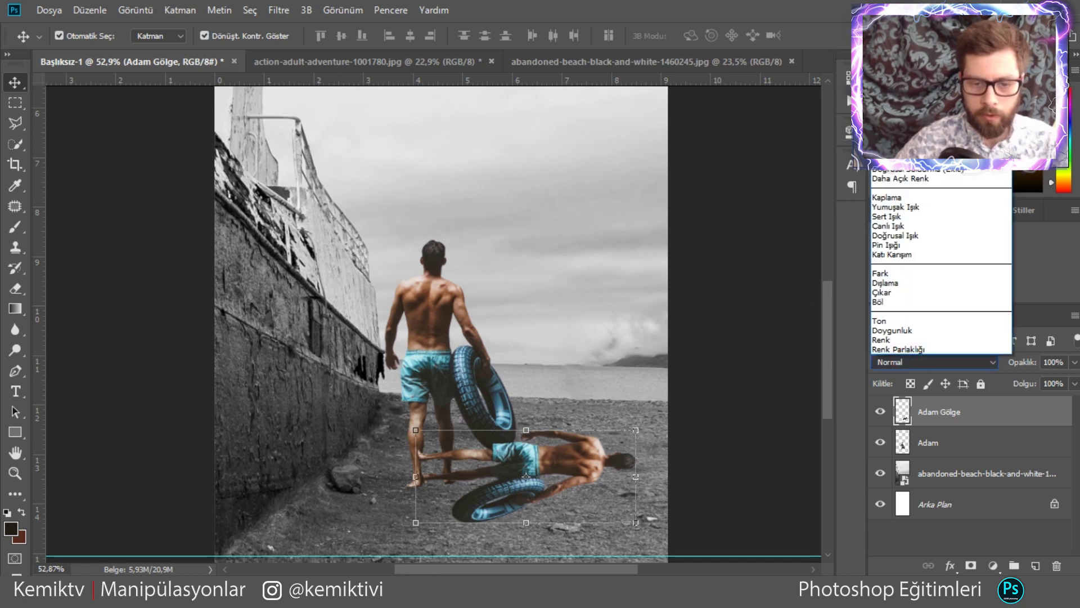
left_click(900, 102)
key("Down")
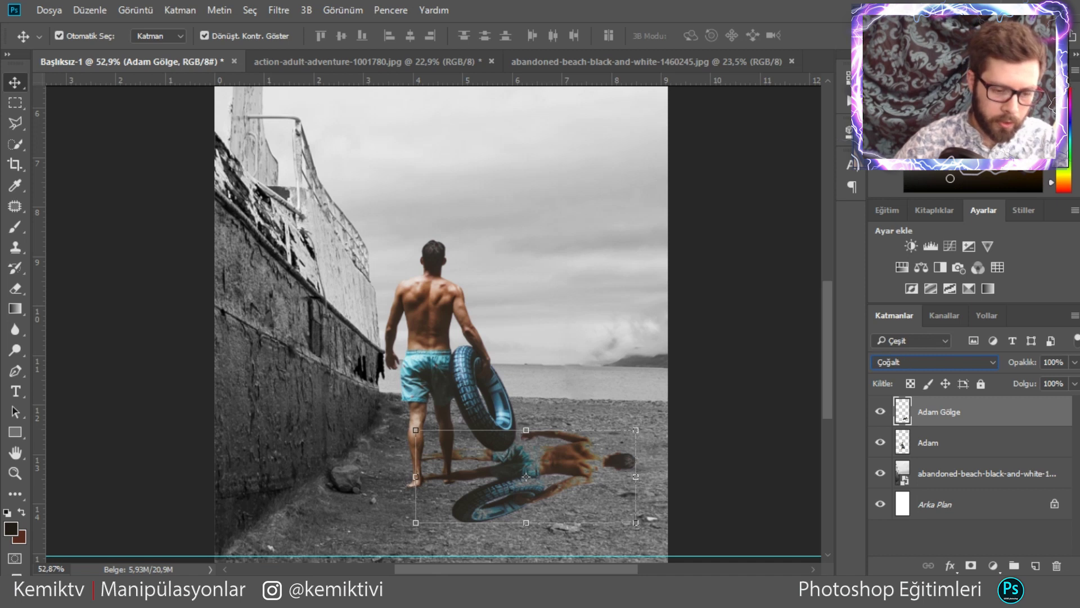
key("Up")
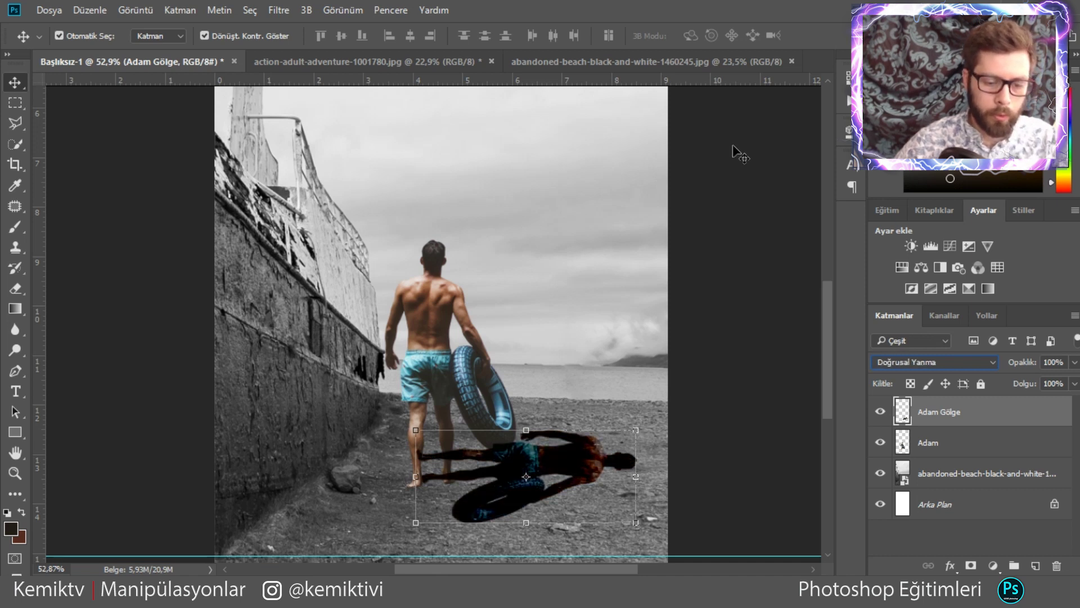
left_click(284, 12)
mouse_move(306, 184)
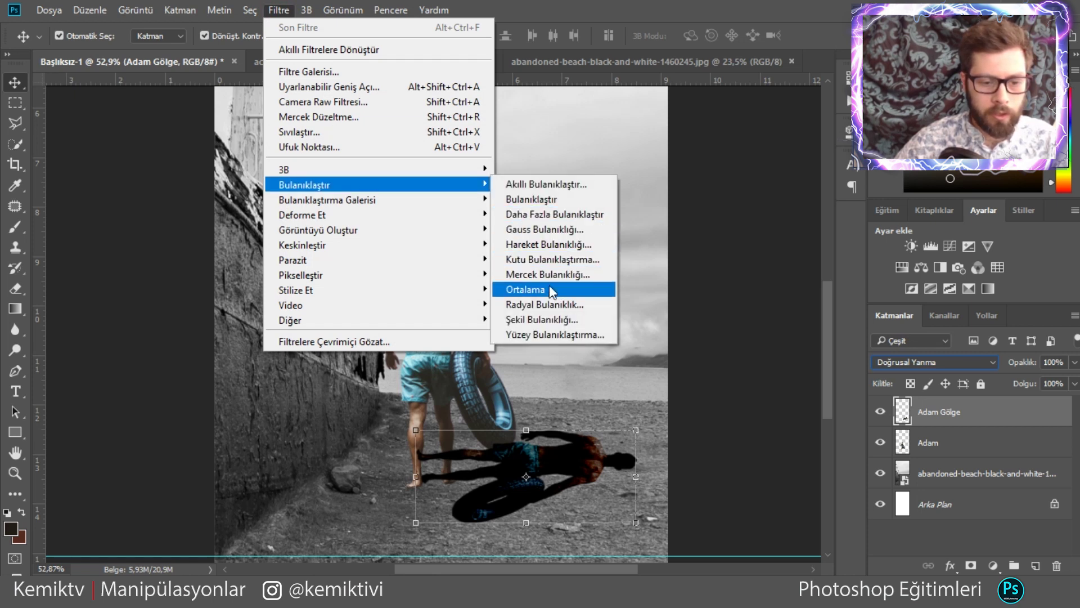
left_click(548, 198)
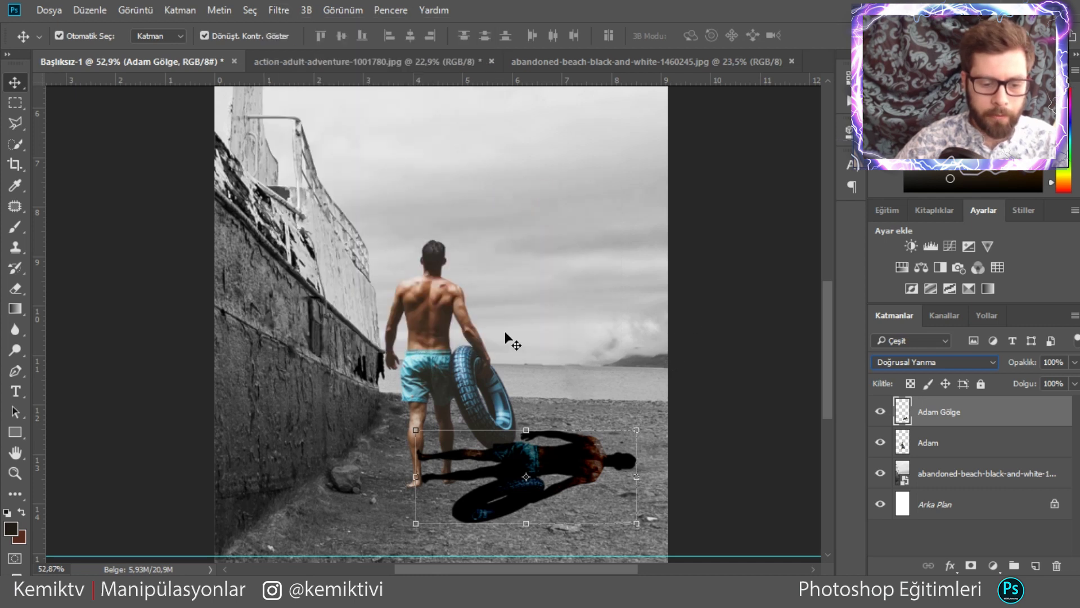
left_click(278, 10)
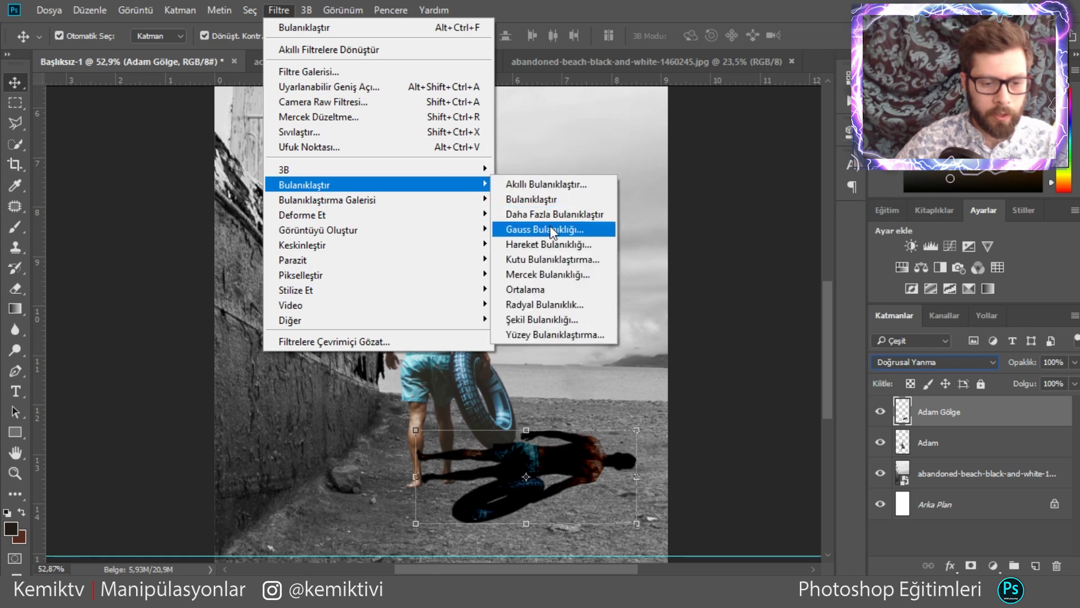
Apply a Gaussian Blur of radius 29,1 to the Adam Gölge shadow.
left_click(552, 230)
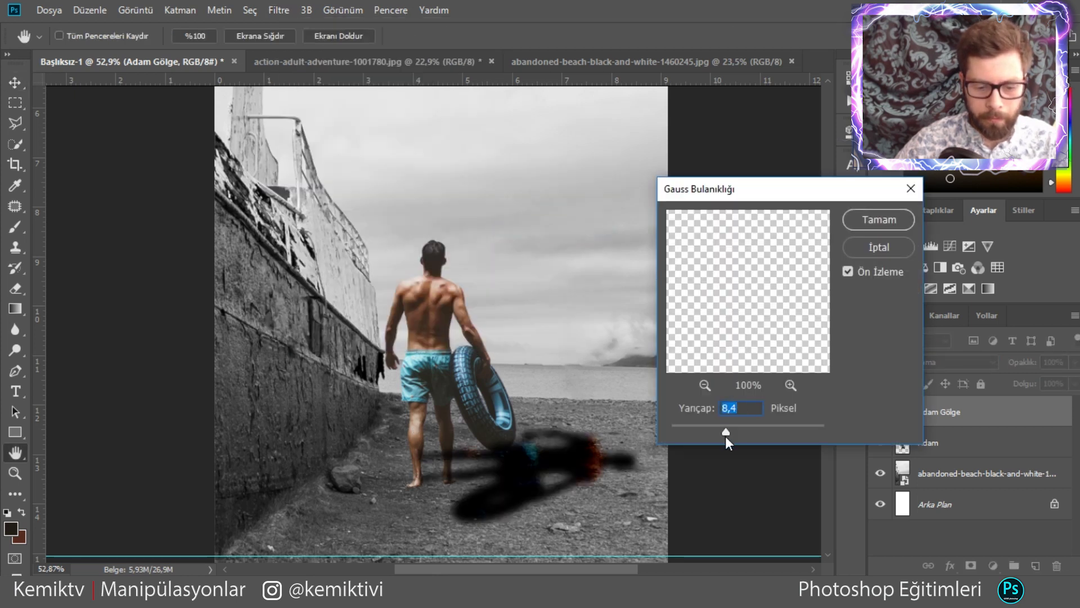
left_click_drag(732, 432, 744, 432)
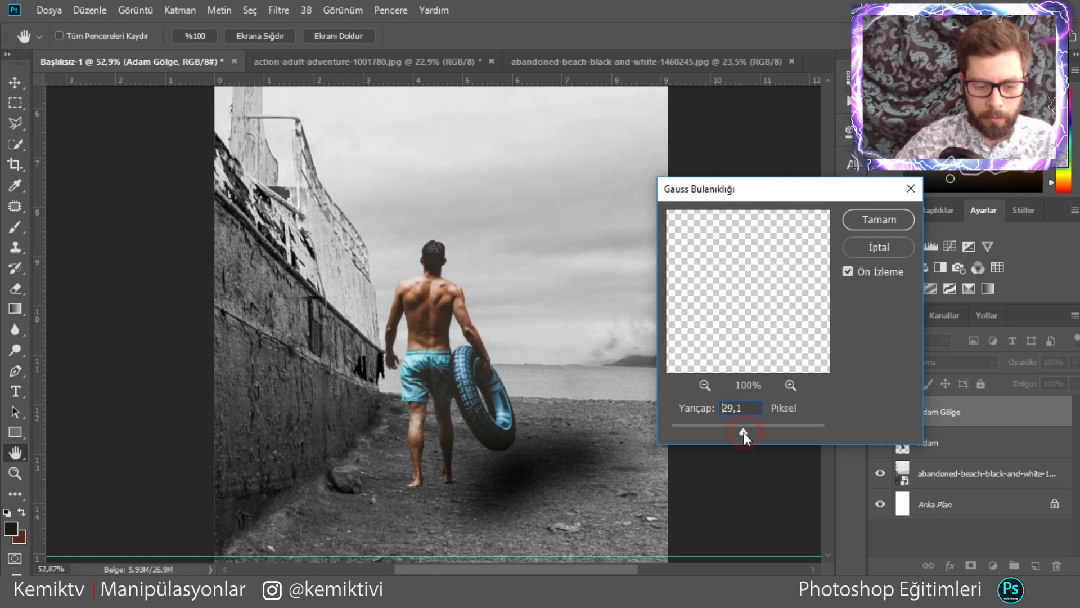
left_click(876, 216)
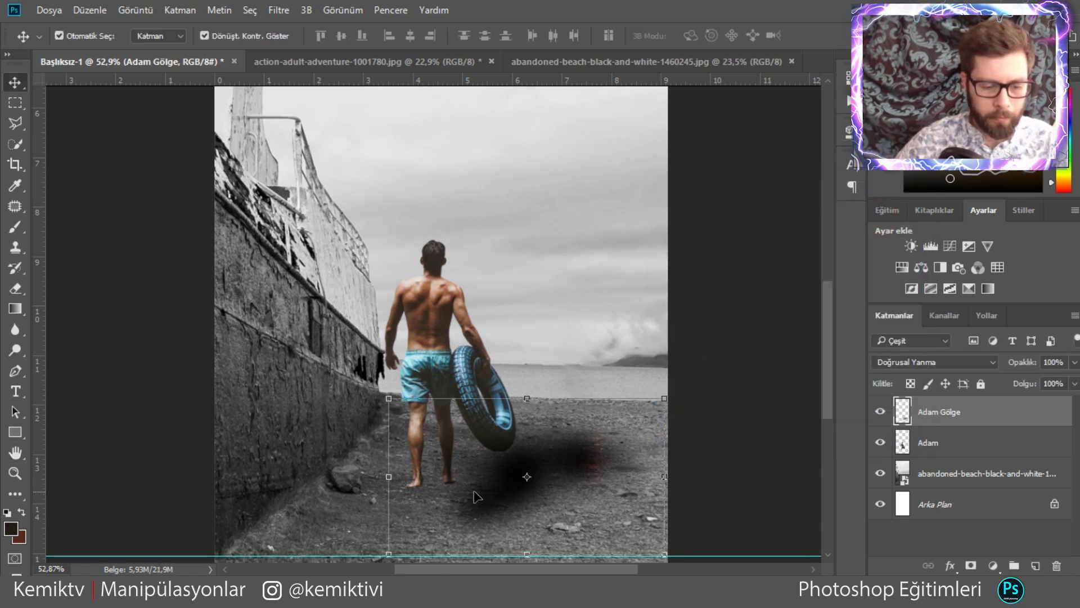
Free Transform the shadow wider and flatter behind the feet, then drag its layer beneath Adam.
left_click_drag(388, 471, 335, 471)
left_click_drag(544, 457, 580, 447)
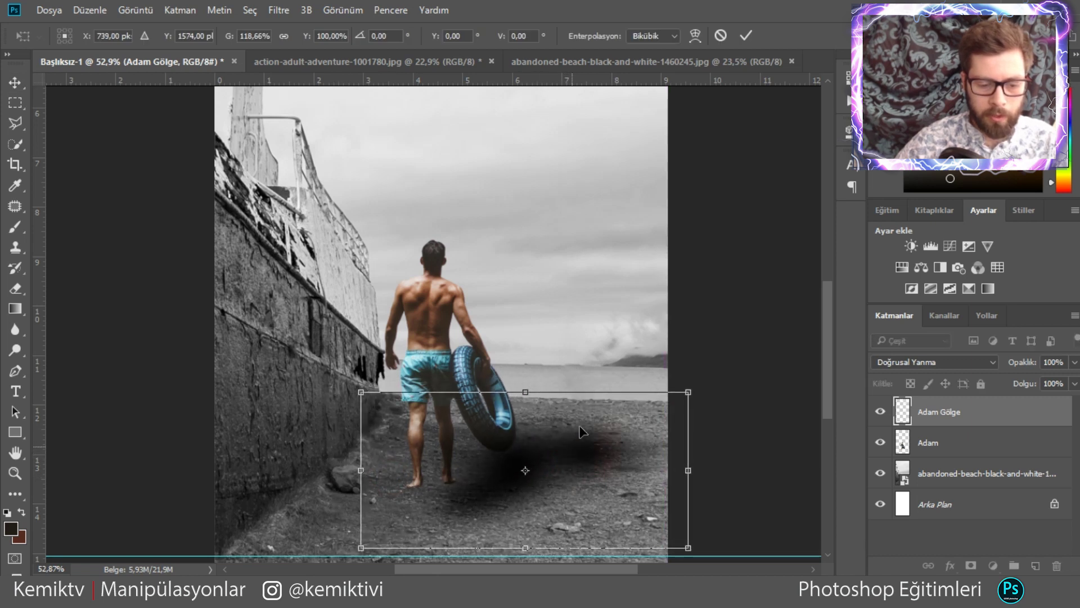
left_click_drag(525, 393, 526, 423)
left_click_drag(565, 482, 545, 464)
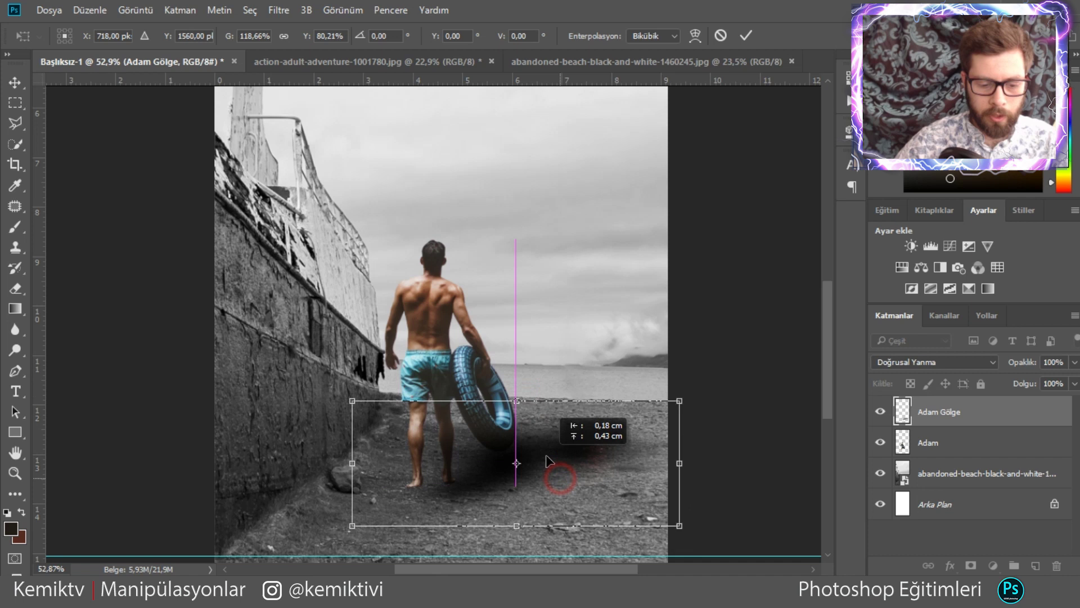
left_click_drag(674, 468, 698, 468)
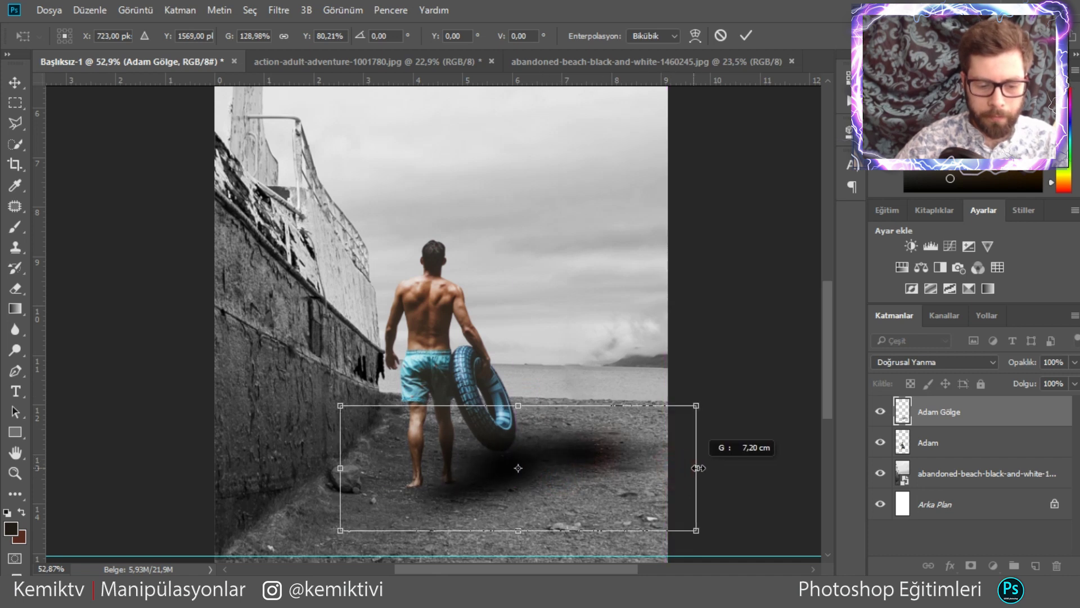
left_click(746, 36)
left_click(950, 416)
mouse_move(950, 415)
left_mouse_down()
mouse_move(957, 488)
mouse_move(970, 434)
left_mouse_up()
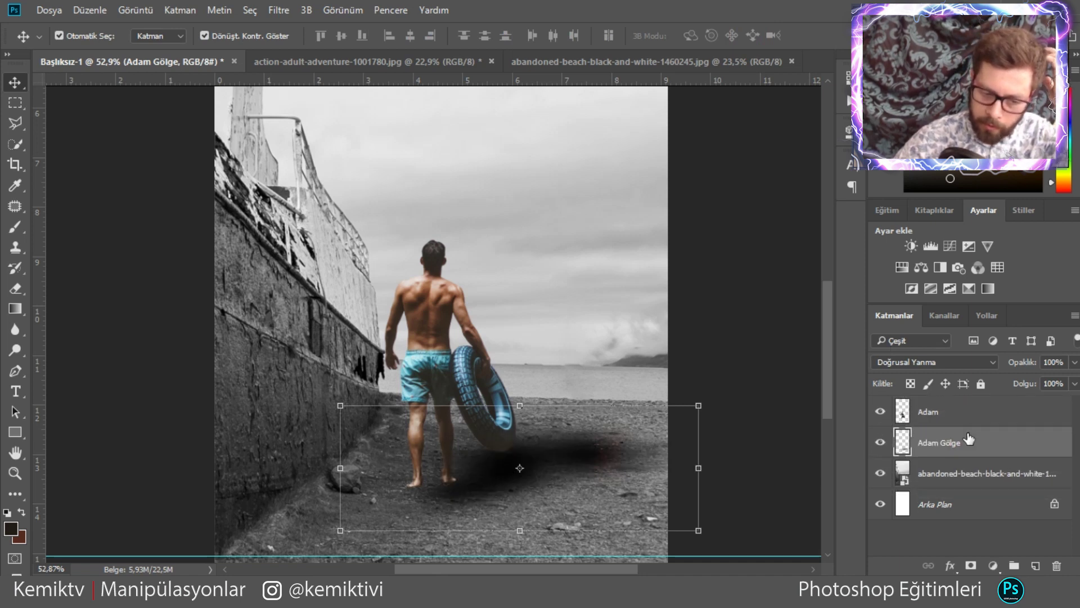
Make the Adam layer active and bring up the Image > Adjustments menu.
left_click(761, 363)
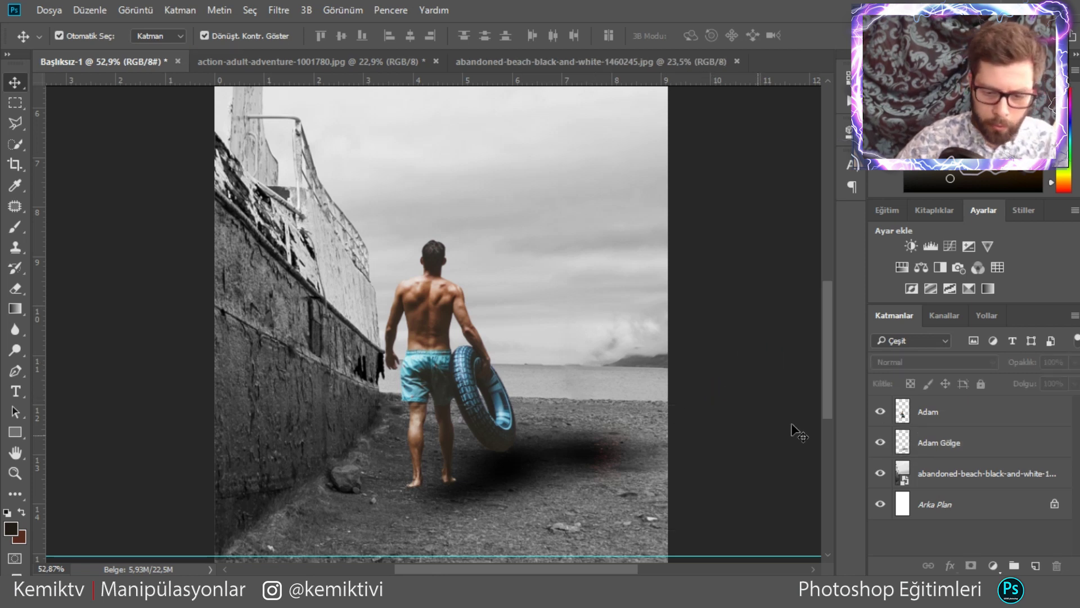
left_click(903, 416)
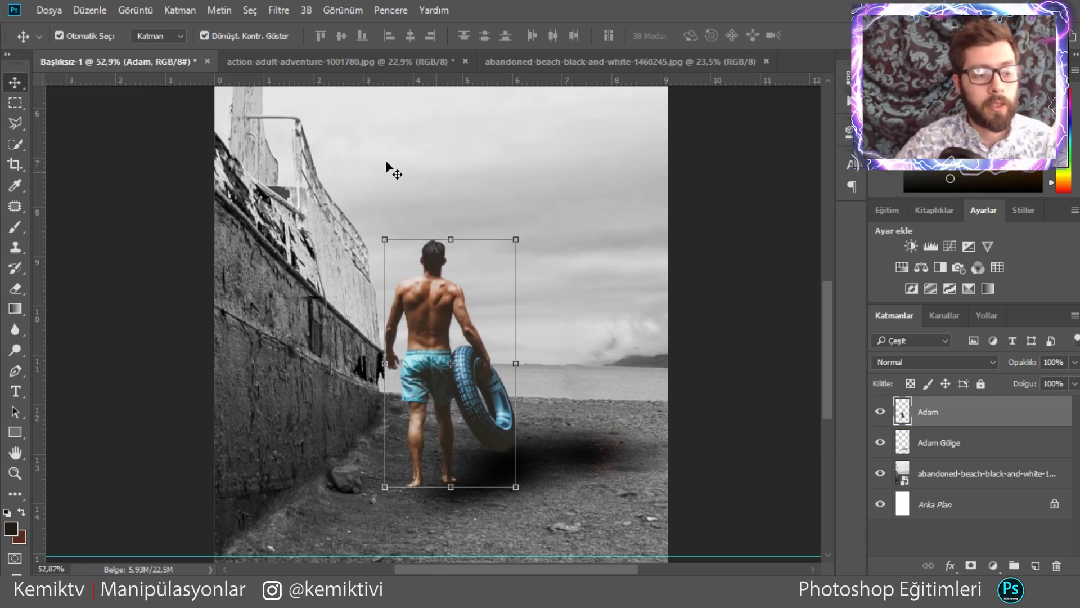
left_click(147, 10)
mouse_move(211, 51)
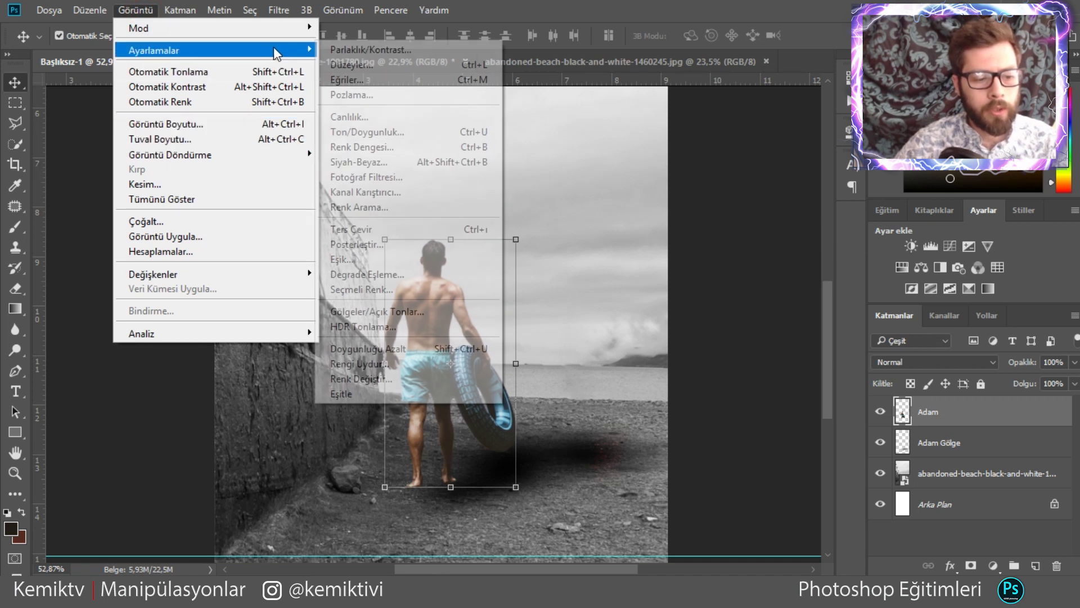
Use Match Color with the abandoned beach photo as source: luminance 140, intensity 108, fade 96.
left_click(403, 364)
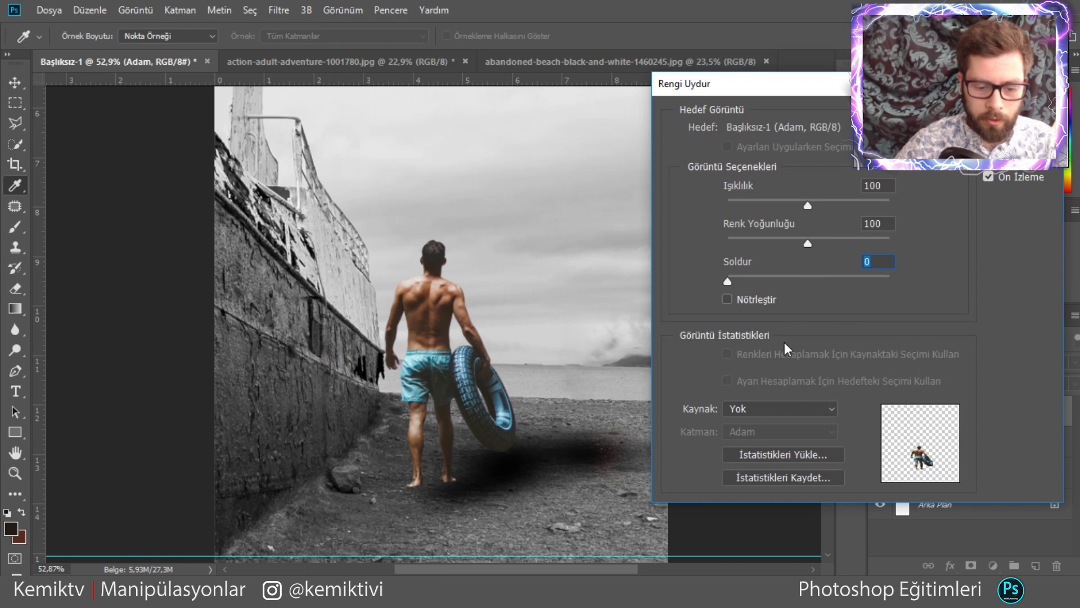
left_click(786, 409)
left_click(769, 441)
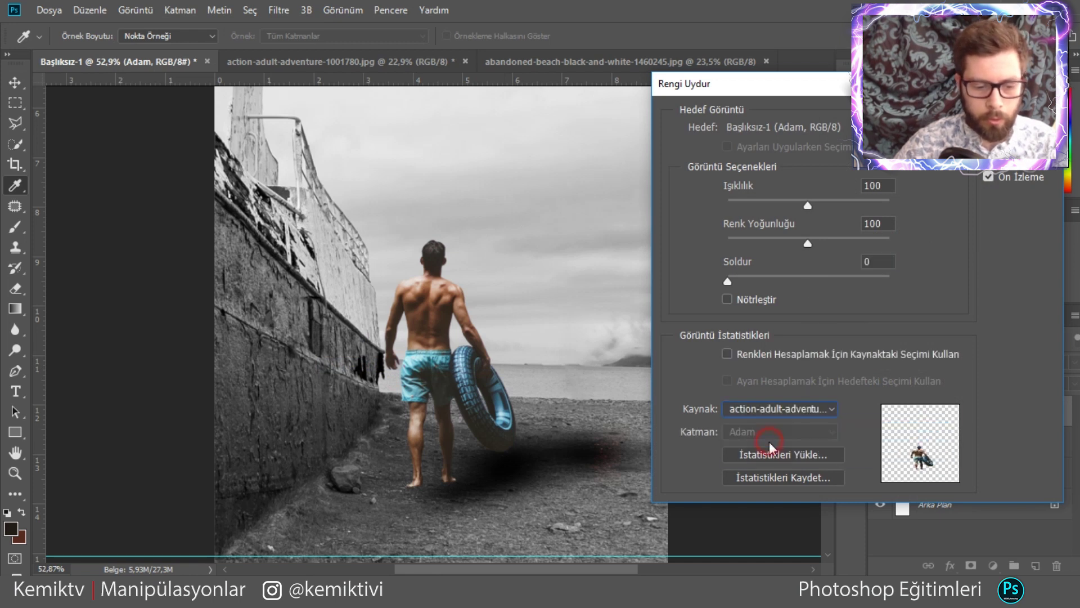
left_click(803, 408)
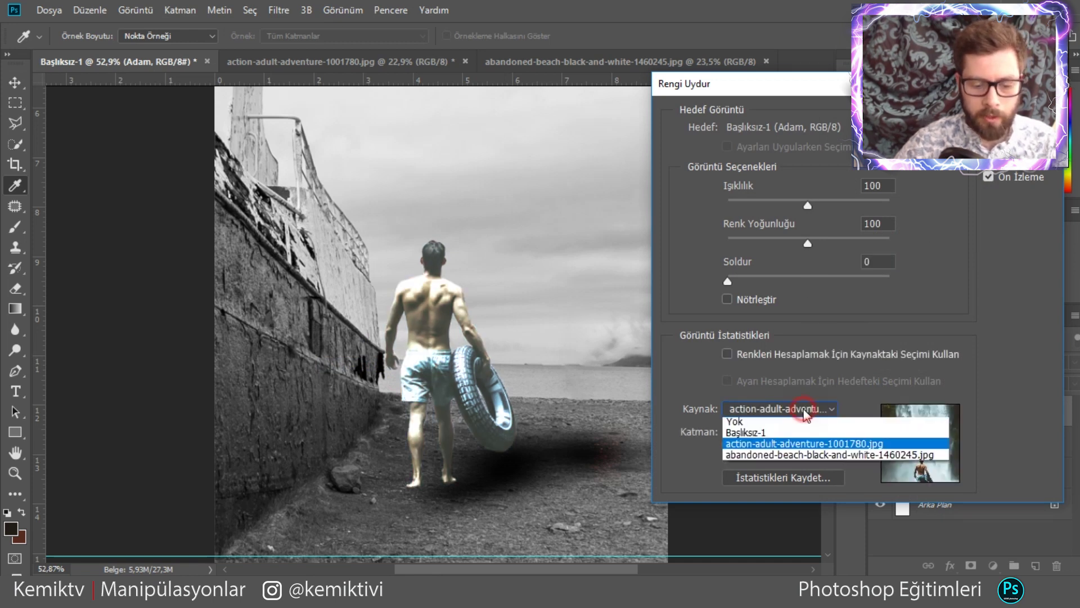
left_click(774, 454)
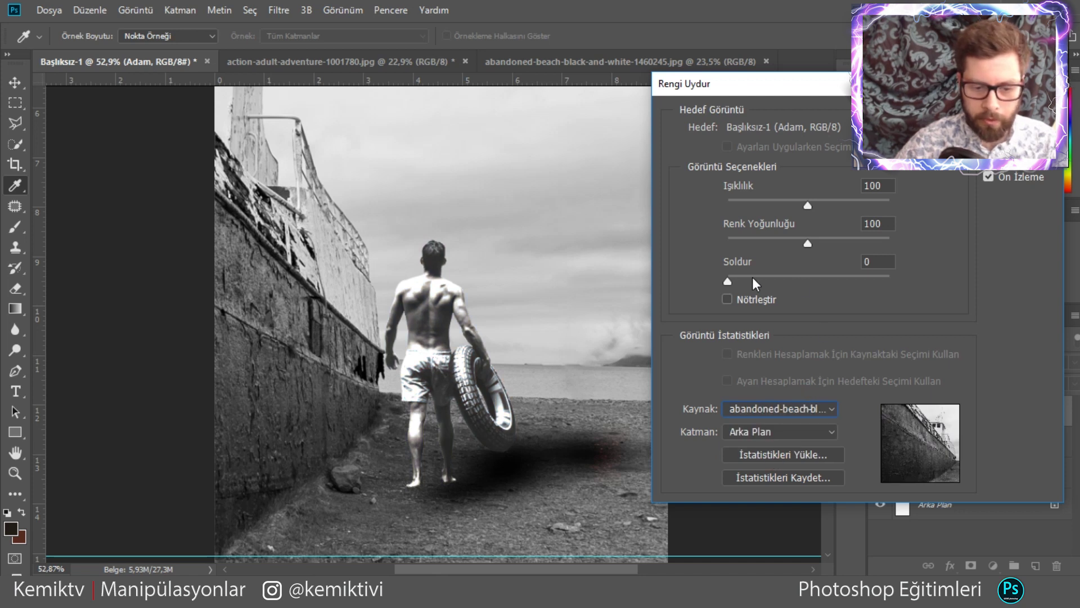
left_click_drag(725, 277, 901, 281)
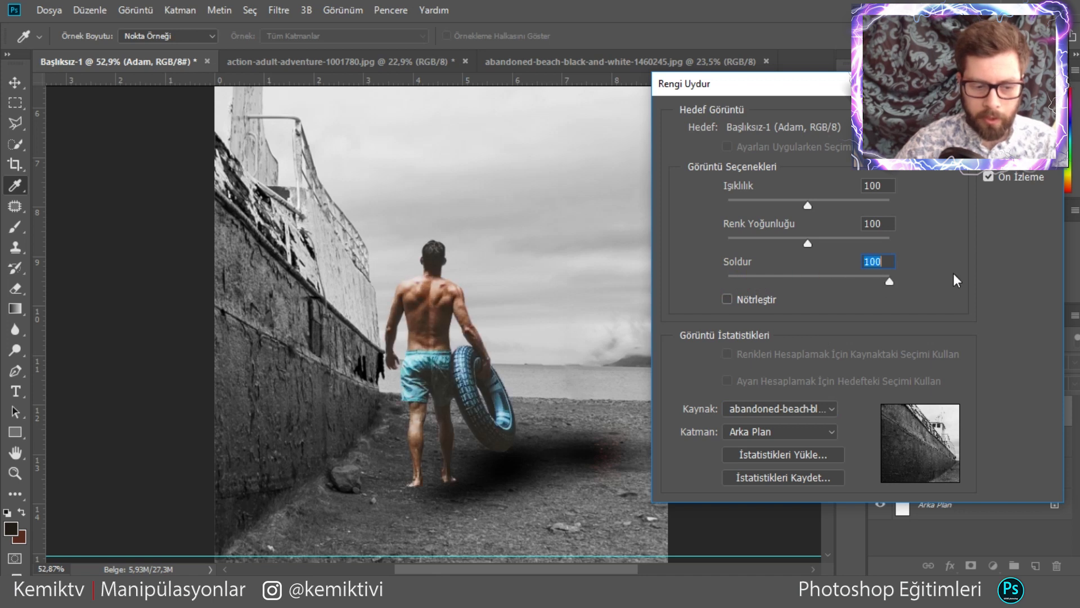
mouse_move(835, 201)
left_mouse_down()
mouse_move(853, 197)
mouse_move(841, 202)
left_mouse_up()
mouse_move(806, 240)
left_mouse_down()
mouse_move(845, 237)
mouse_move(796, 238)
mouse_move(841, 238)
mouse_move(815, 240)
left_mouse_up()
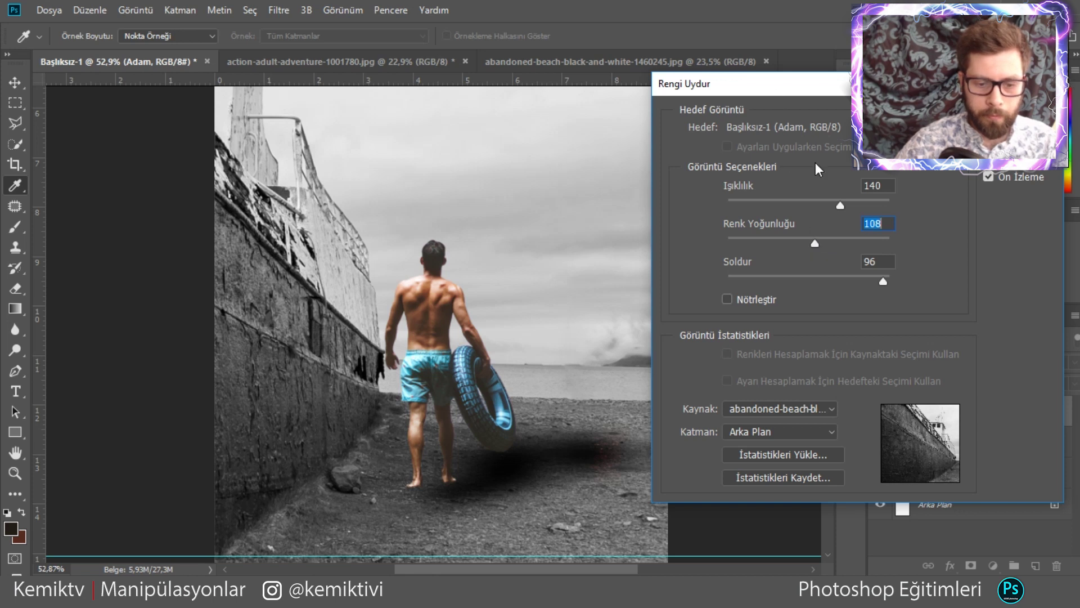
left_click_drag(792, 86, 582, 109)
left_click(796, 144)
Switch back to the Move tool and bring up the Filter menu.
key("v")
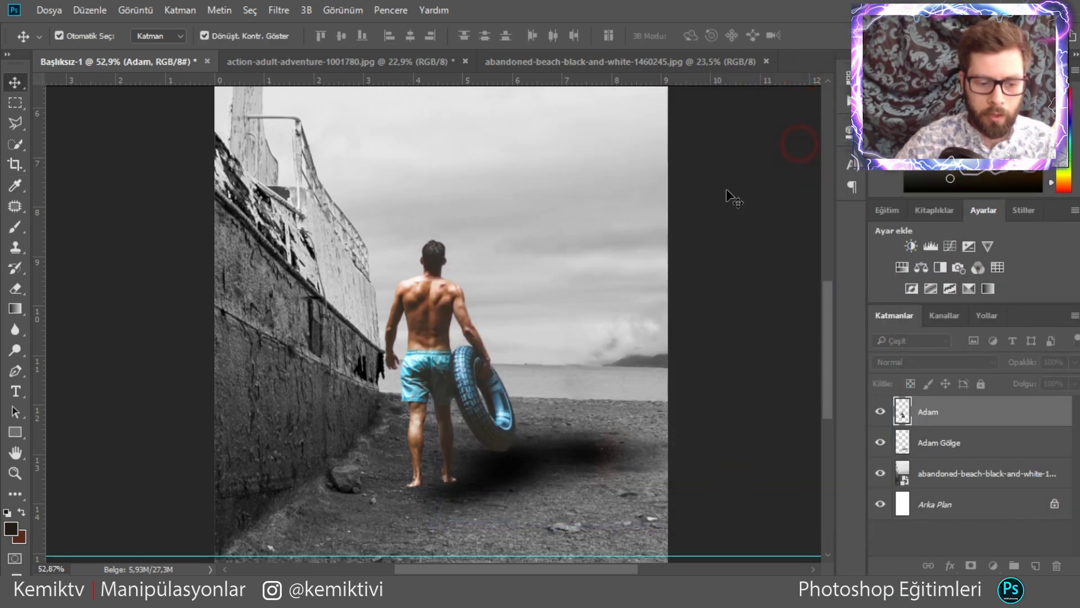
scroll(558, 329, "down", 1)
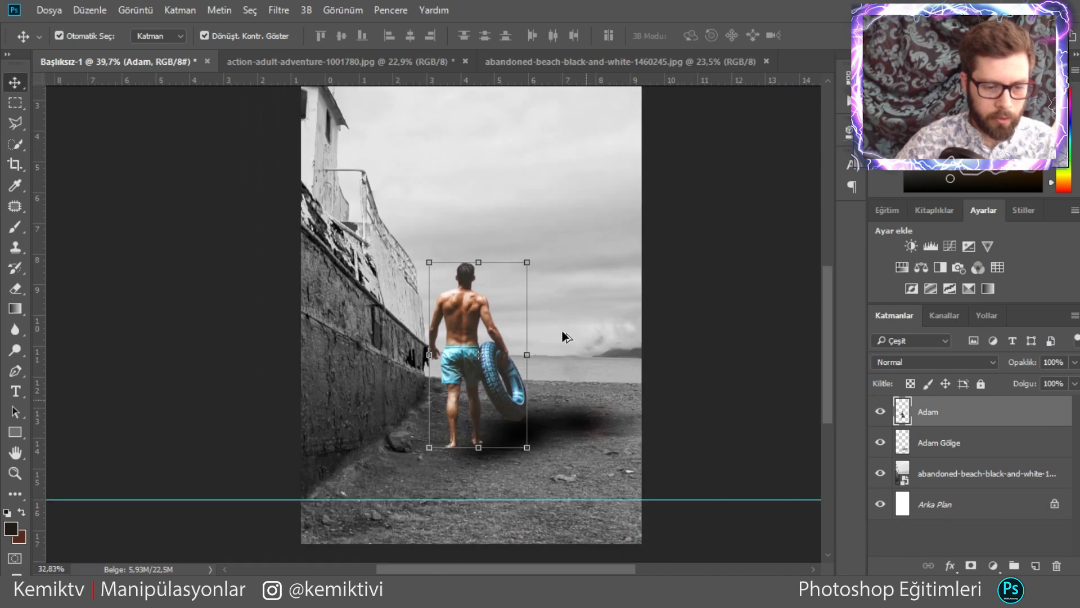
scroll(562, 330, "down", 1)
scroll(570, 332, "down", 1)
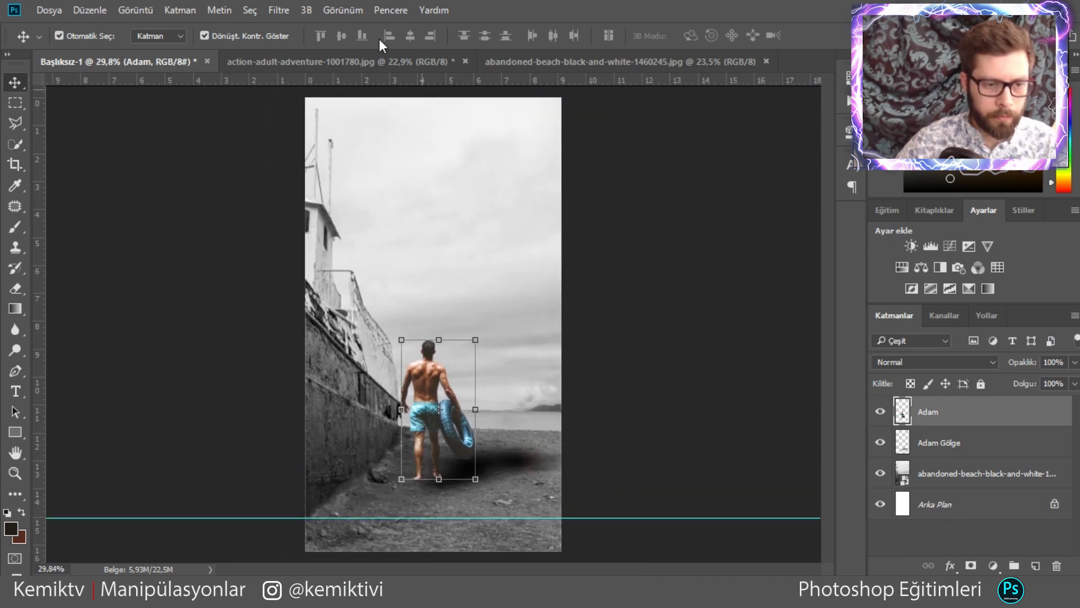
left_click(284, 9)
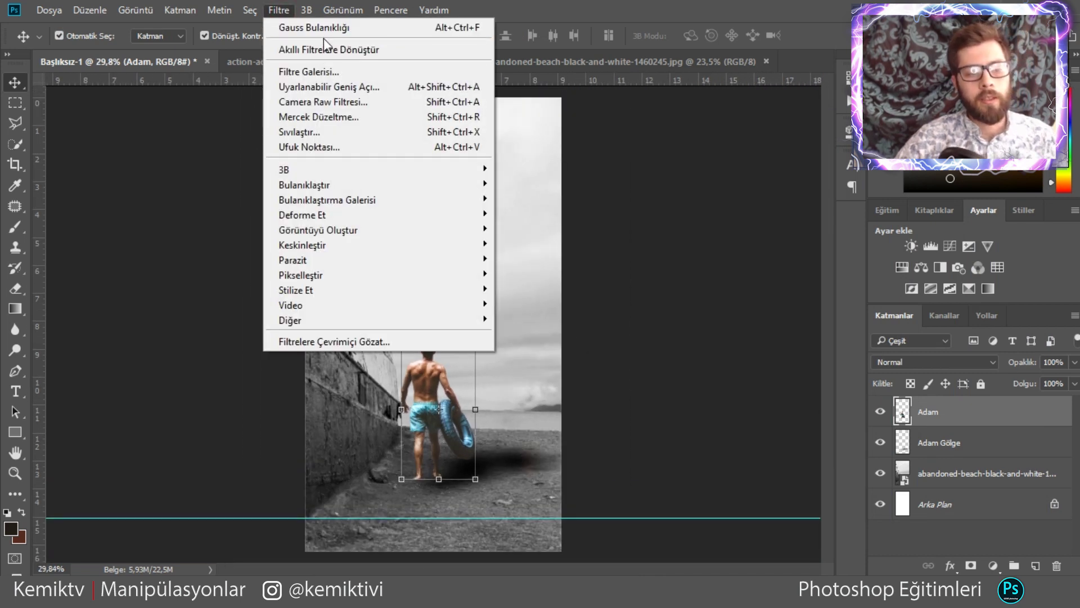
Grade Adam in Camera Raw: exposure +0,20, clarity +41, vibrance +22, shadows -47.
left_click(349, 102)
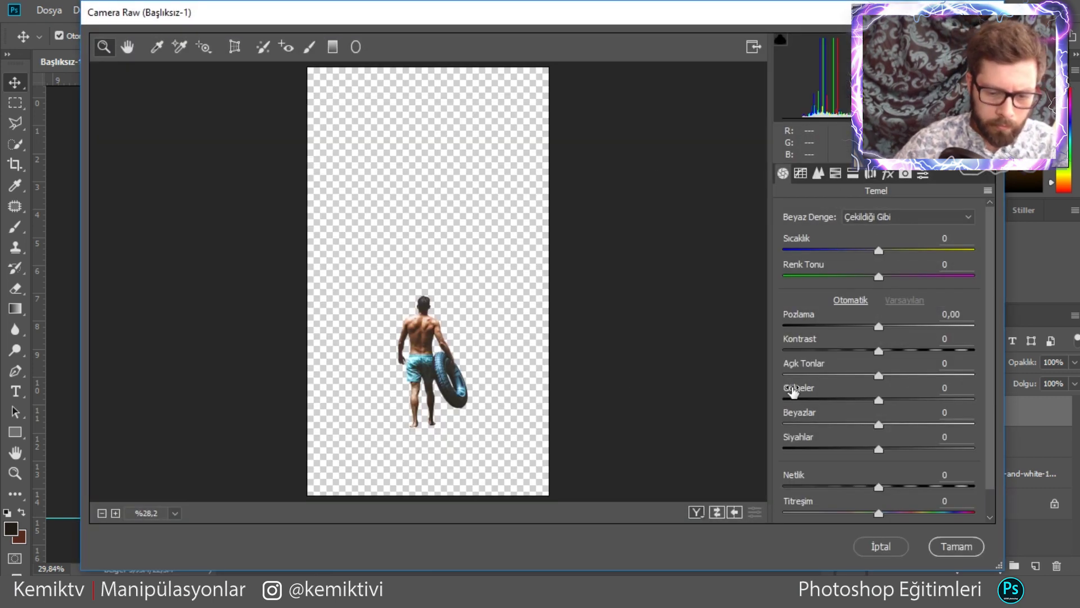
left_click_drag(879, 326, 882, 327)
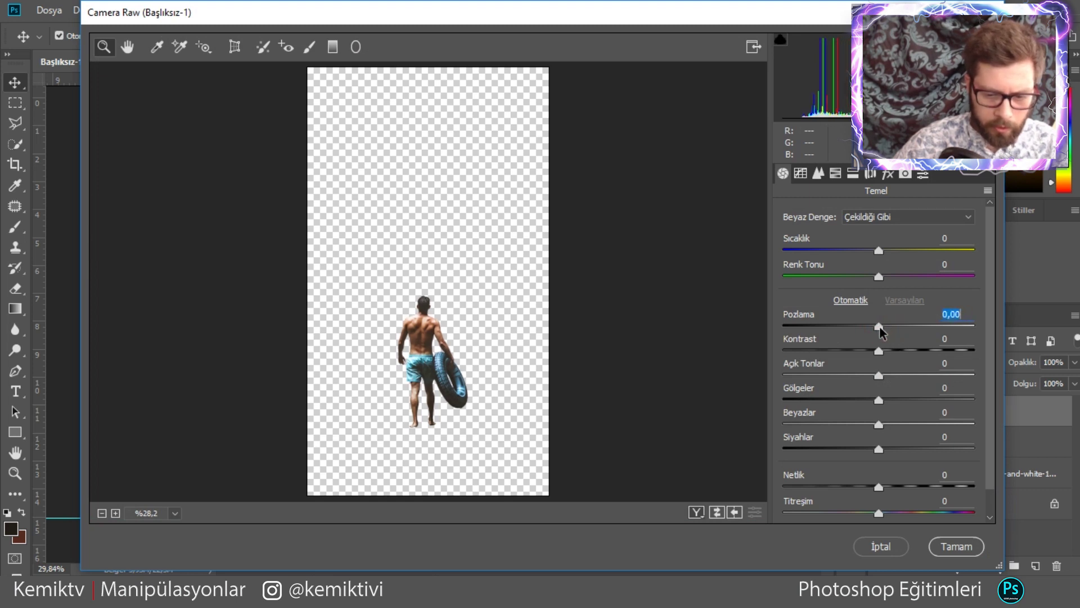
scroll(984, 400, "down", 2)
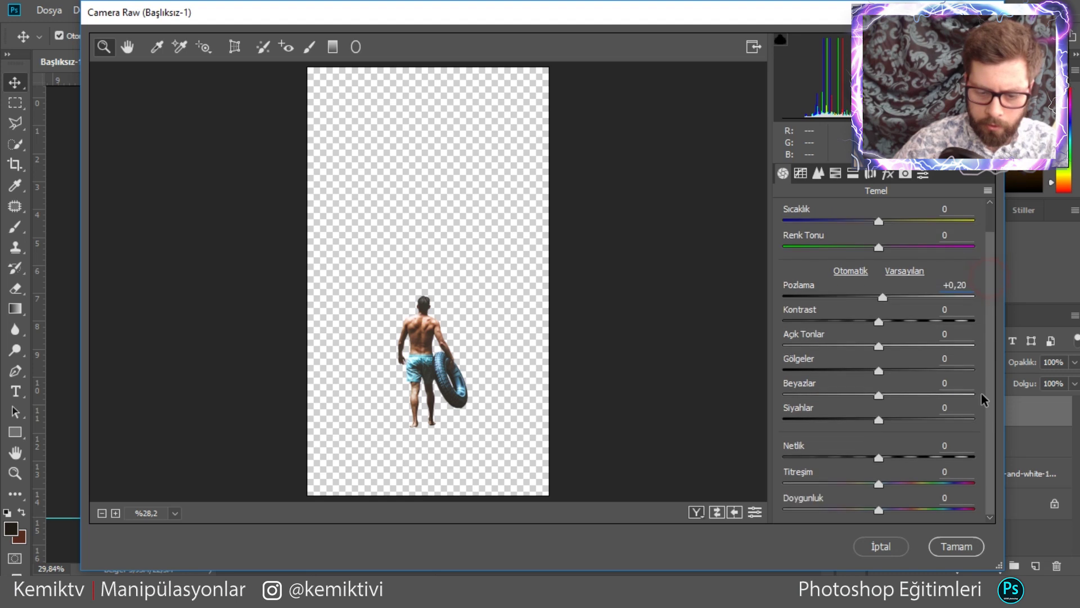
mouse_move(879, 457)
left_mouse_down()
mouse_move(917, 458)
mouse_move(902, 483)
left_mouse_up()
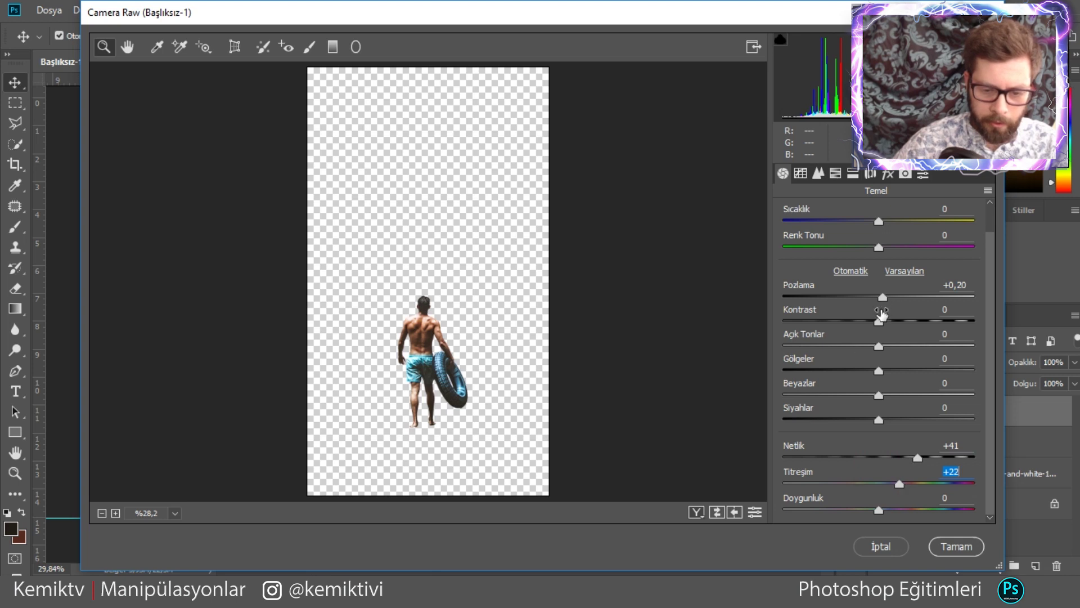
left_click_drag(881, 374, 837, 382)
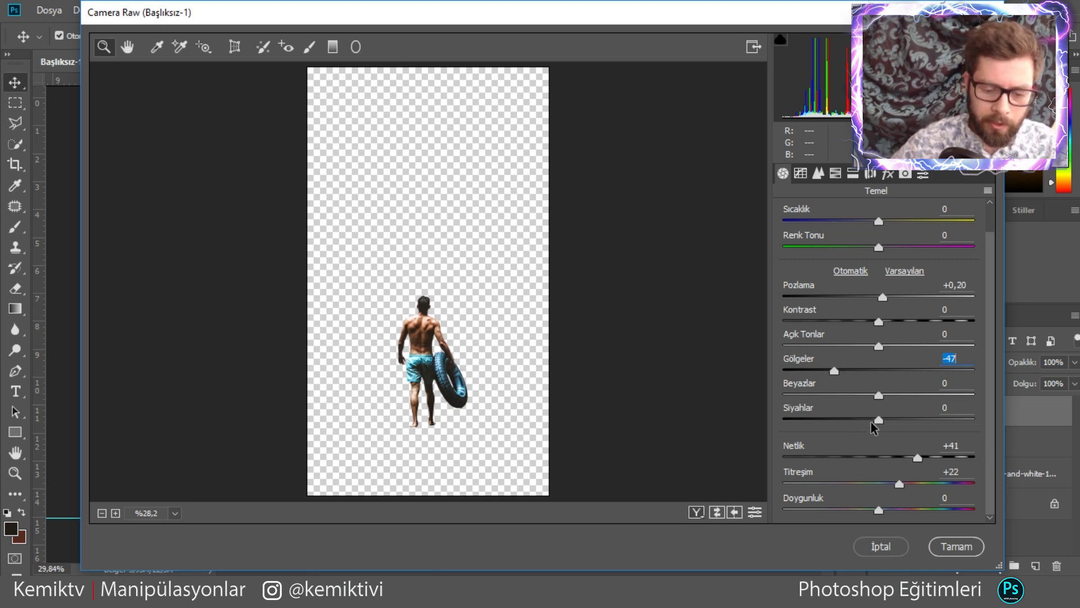
left_click(951, 551)
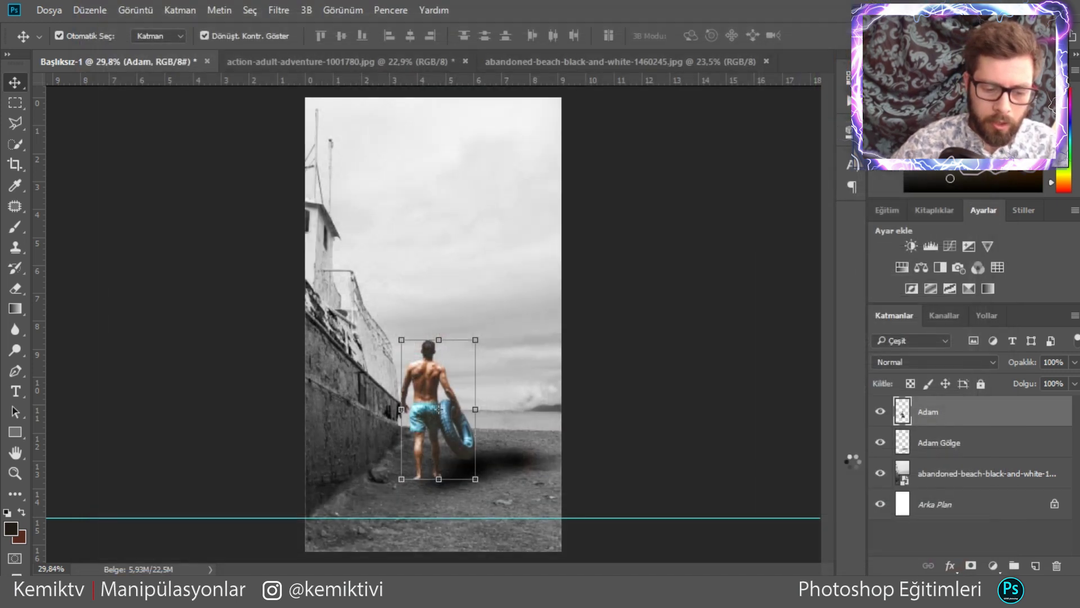
left_click(658, 402)
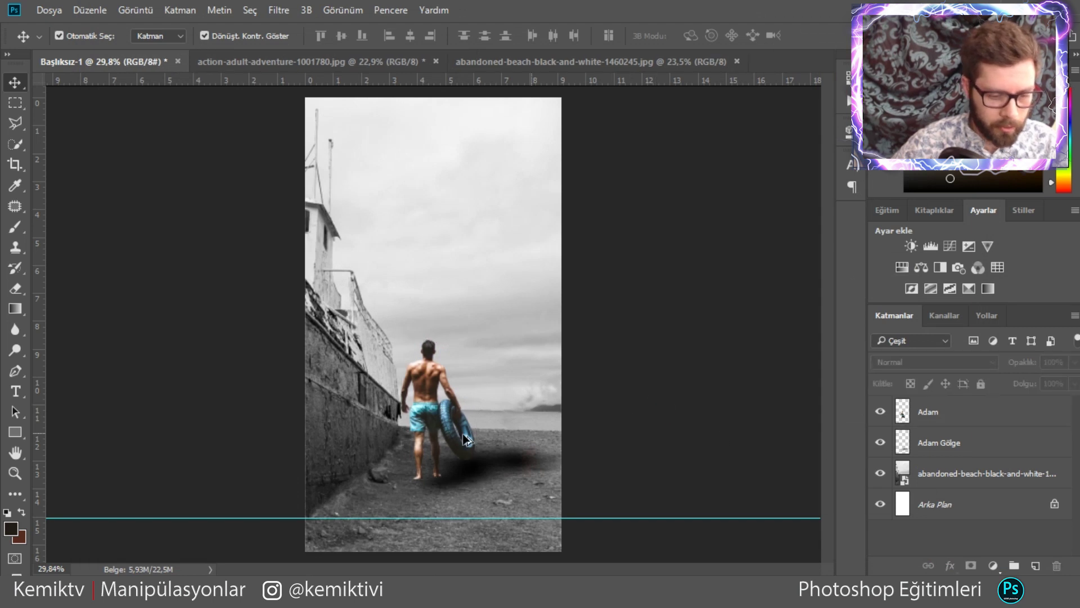
scroll(465, 439, "up", 1)
scroll(464, 444, "up", 1)
scroll(461, 453, "up", 1)
scroll(459, 462, "up", 2)
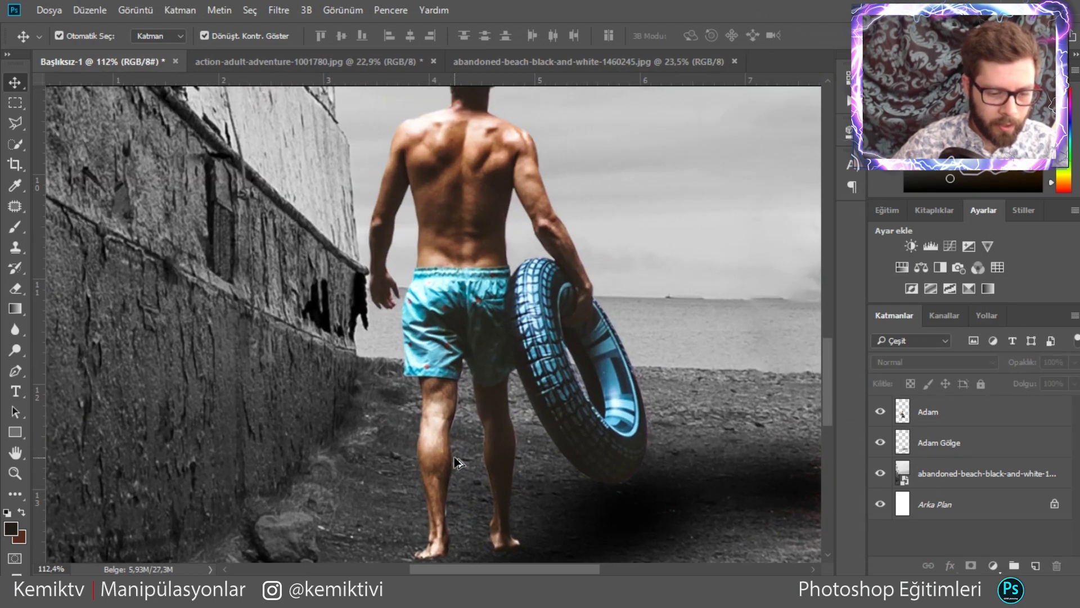
scroll(506, 433, "down", 2)
scroll(518, 451, "down", 1)
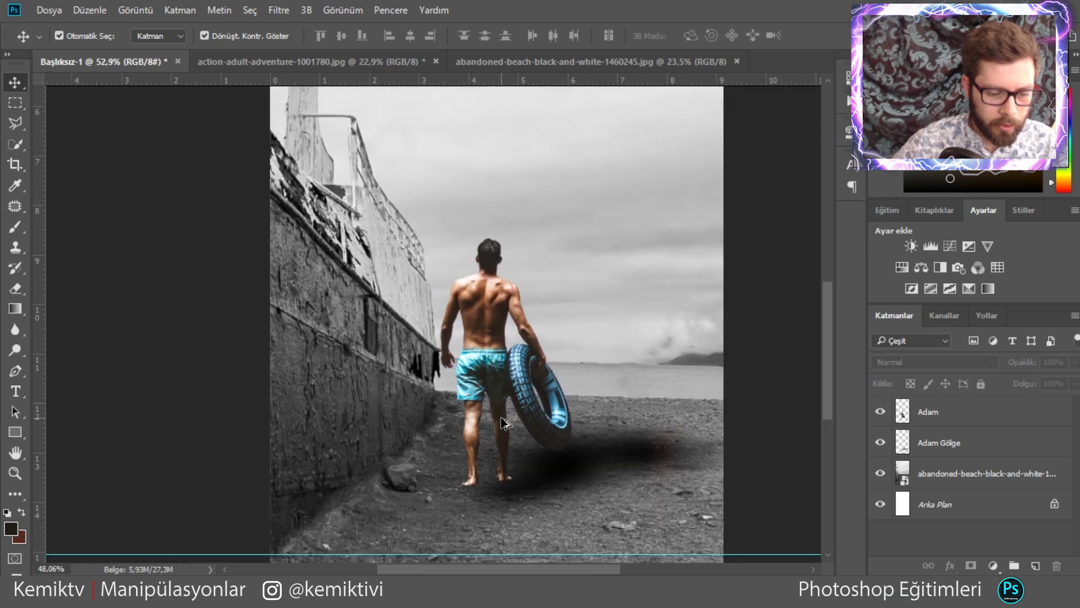
scroll(529, 473, "down", 1)
scroll(531, 480, "up", 1)
scroll(532, 479, "up", 1)
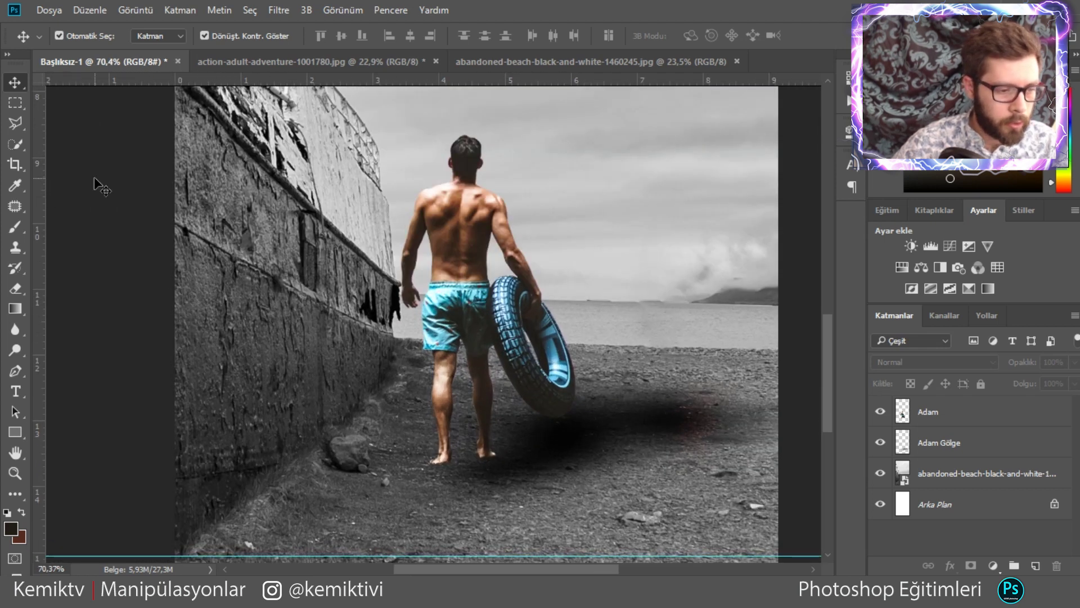
Pick the Brush tool on the Adam Gölge layer with a soft, roughly 100 px brush.
left_click(14, 226)
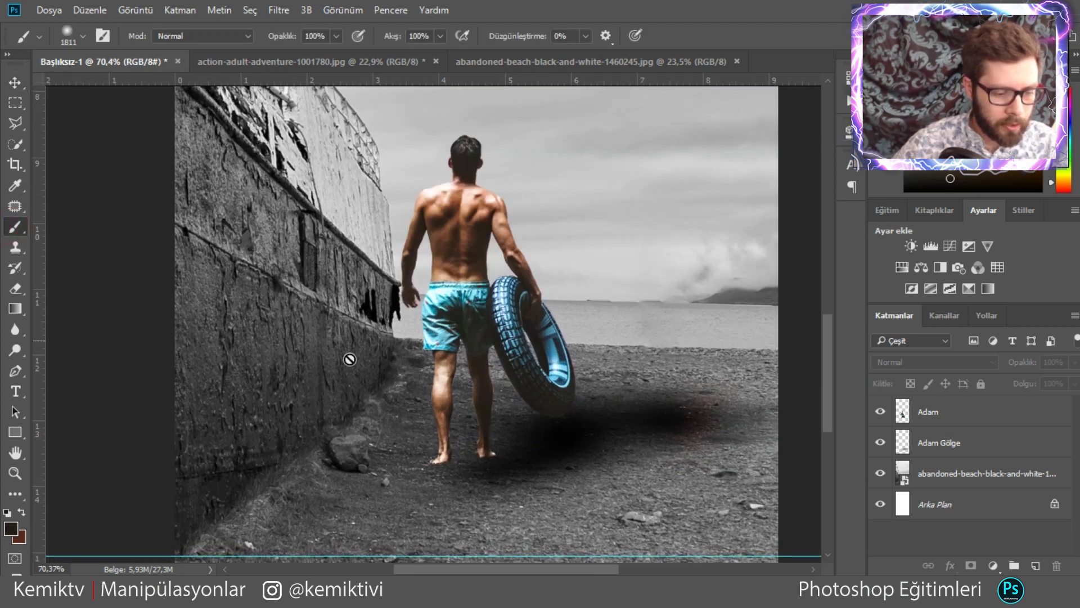
left_click(909, 434)
right_click(546, 372)
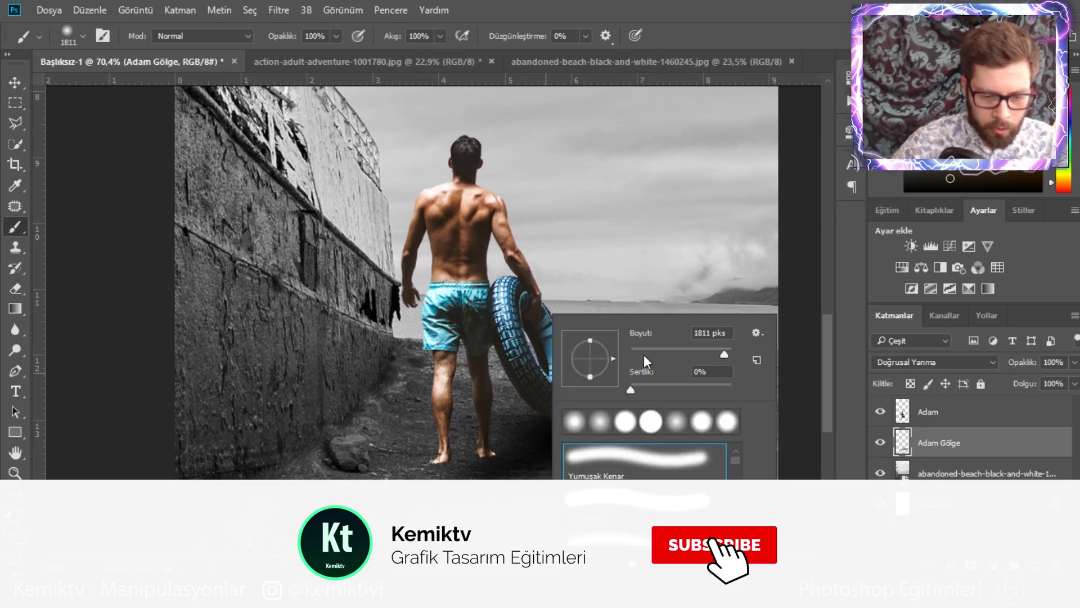
left_click(643, 349)
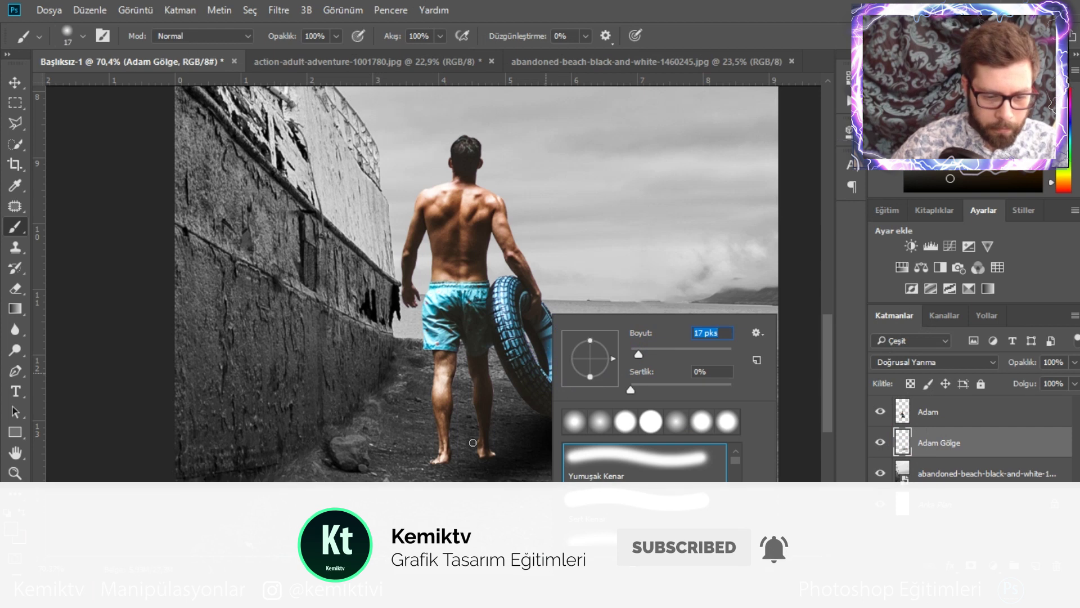
left_click(666, 351)
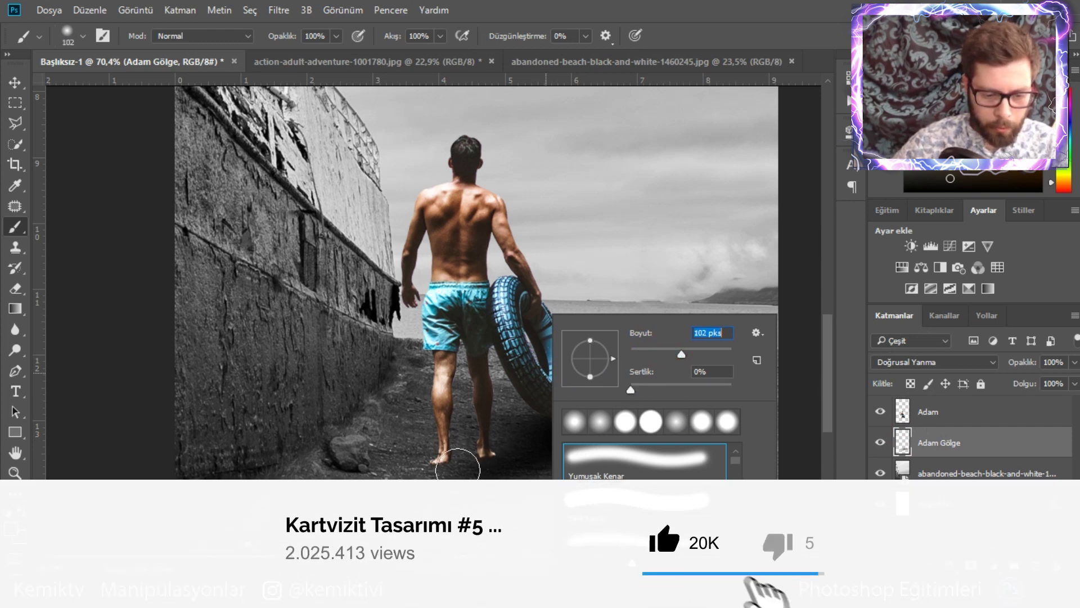
Sample the dark shadow colour and paint it under the man's feet.
left_click_drag(450, 461, 627, 455)
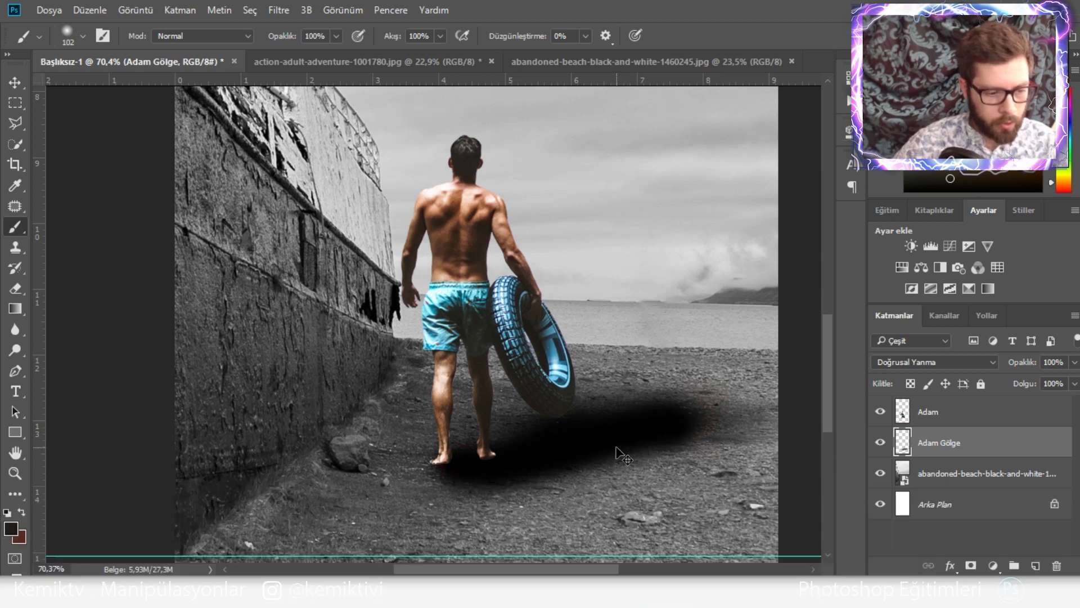
key("ctrl+z")
left_click(611, 424, "alt")
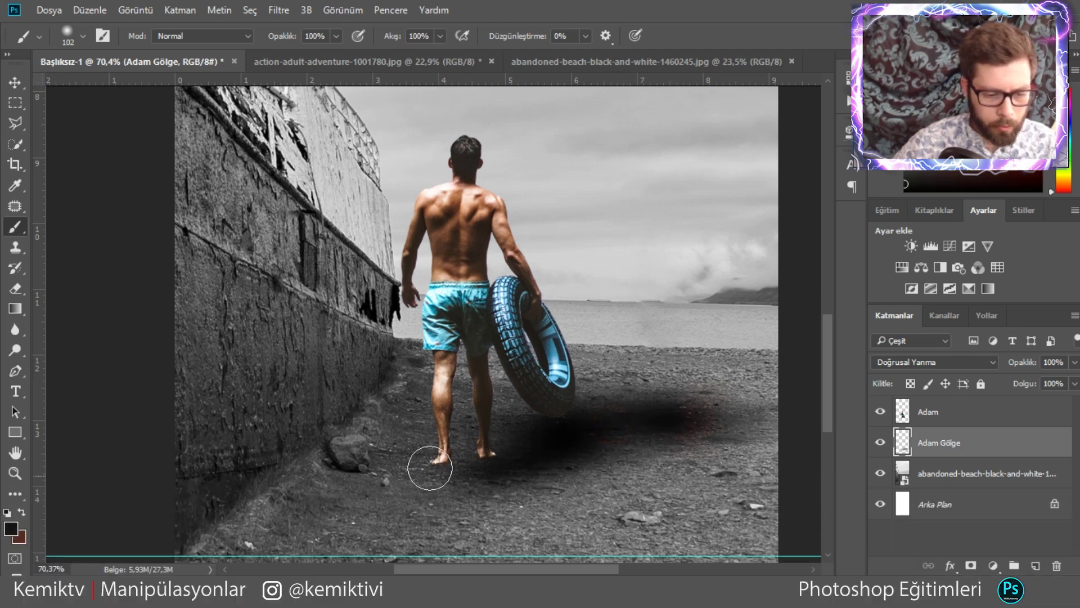
mouse_move(463, 460)
left_mouse_down()
mouse_move(441, 463)
mouse_move(534, 464)
left_mouse_up()
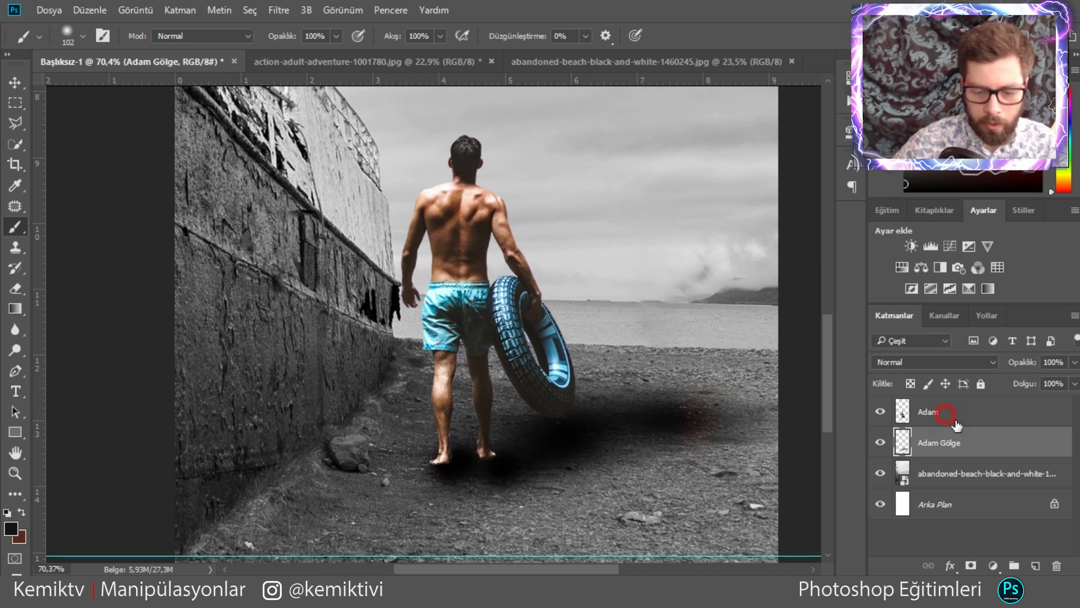
Add a new Katman 1 layer above Adam and paint shadow under the left foot.
left_click(951, 417)
left_click(1035, 566)
left_click_drag(455, 475, 441, 479)
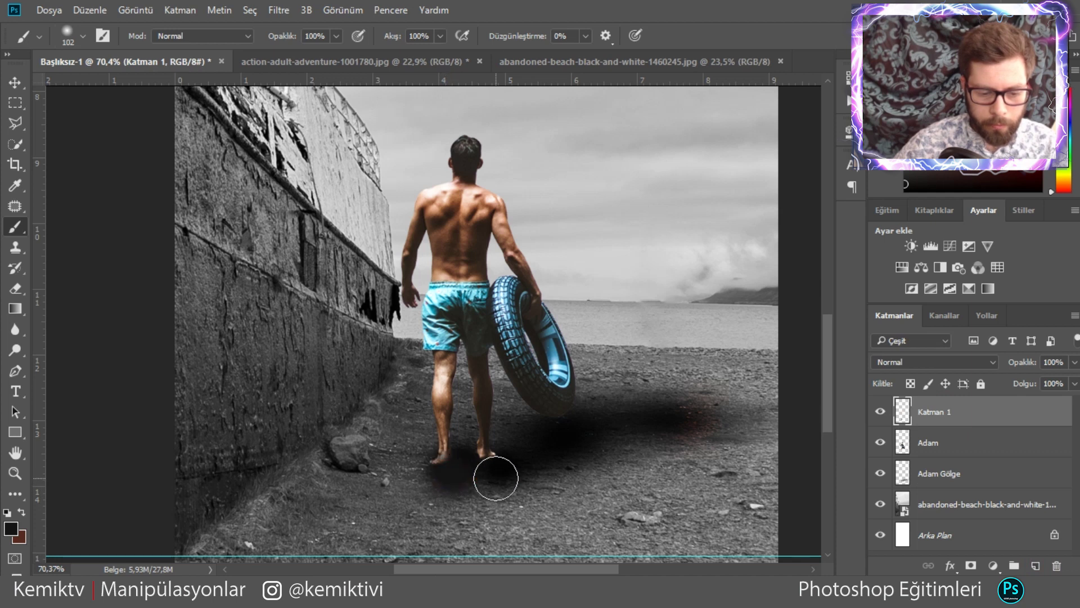
left_click(968, 357)
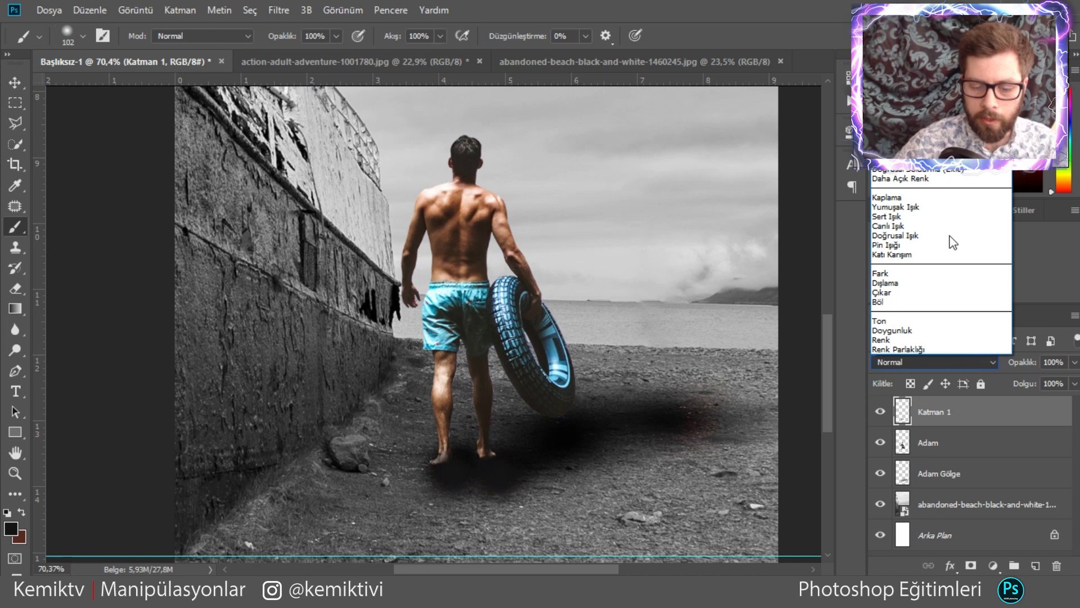
left_click(927, 470)
left_click(940, 476)
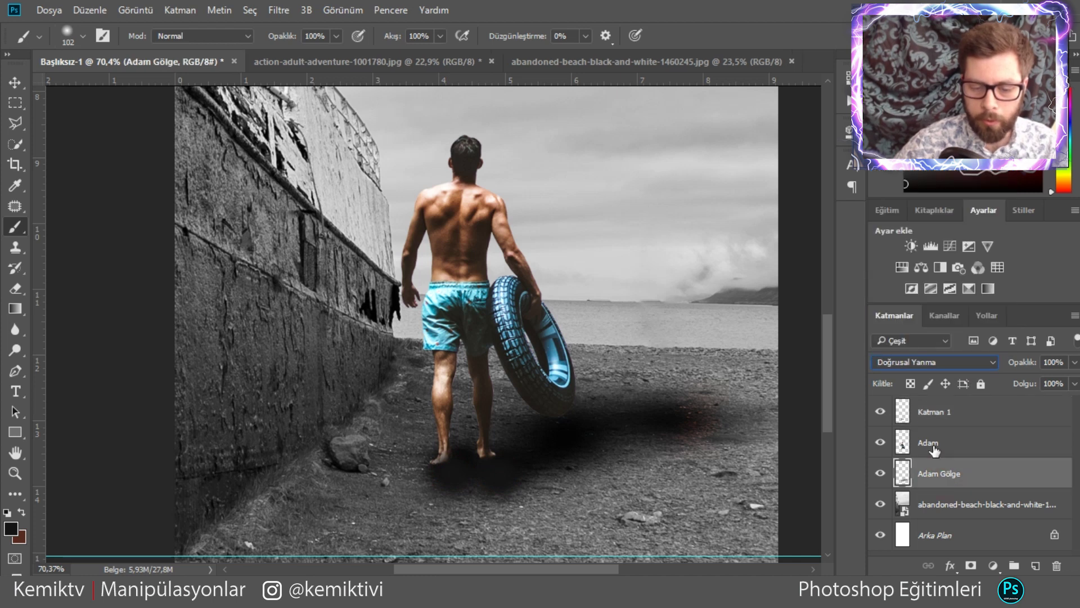
left_click(936, 419)
Set Katman 1 to Doğrusal Yanma, paint shadow toward the tire, and lower fill to 14%.
left_click(946, 362)
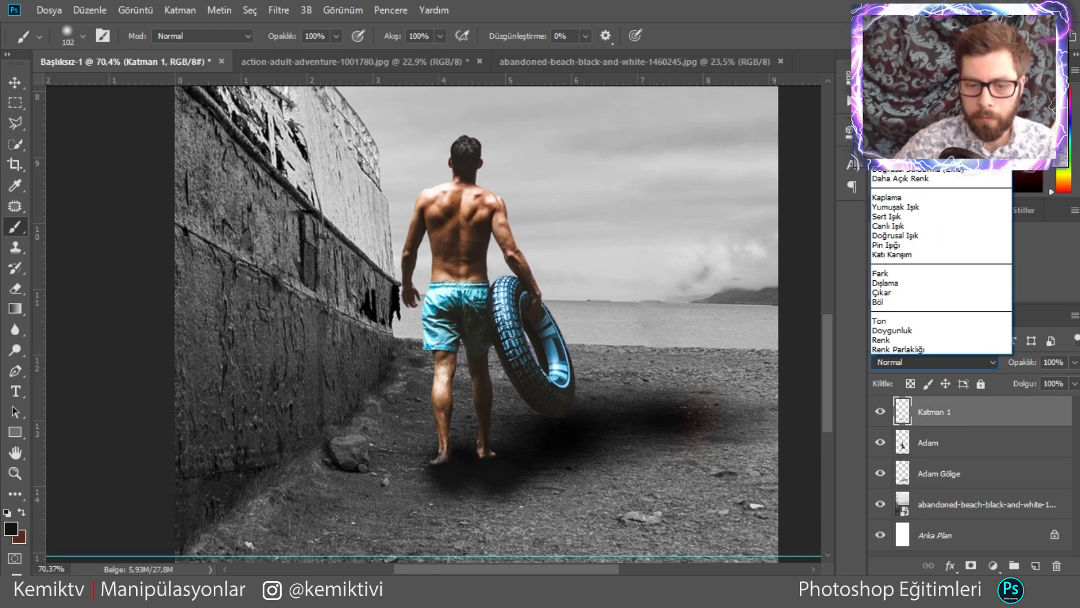
left_click(906, 112)
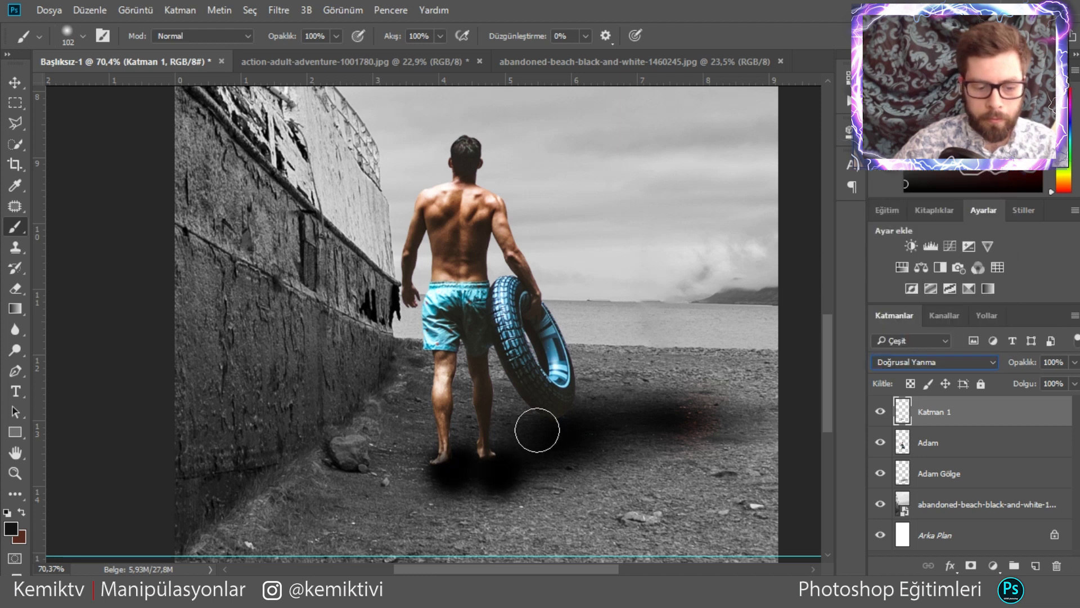
left_click_drag(470, 475, 670, 411)
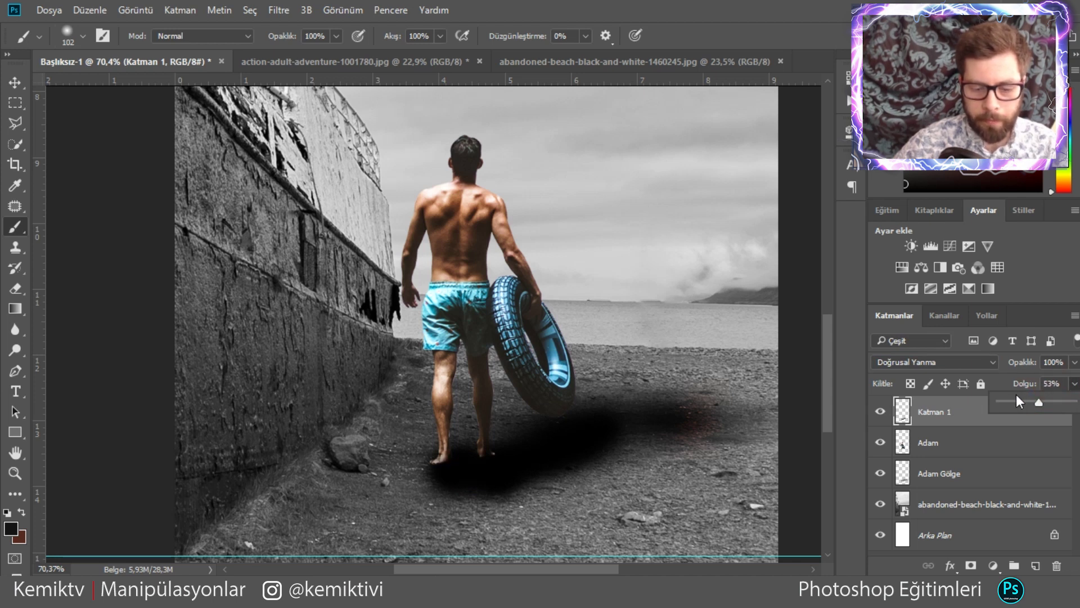
left_click_drag(1010, 398, 1006, 397)
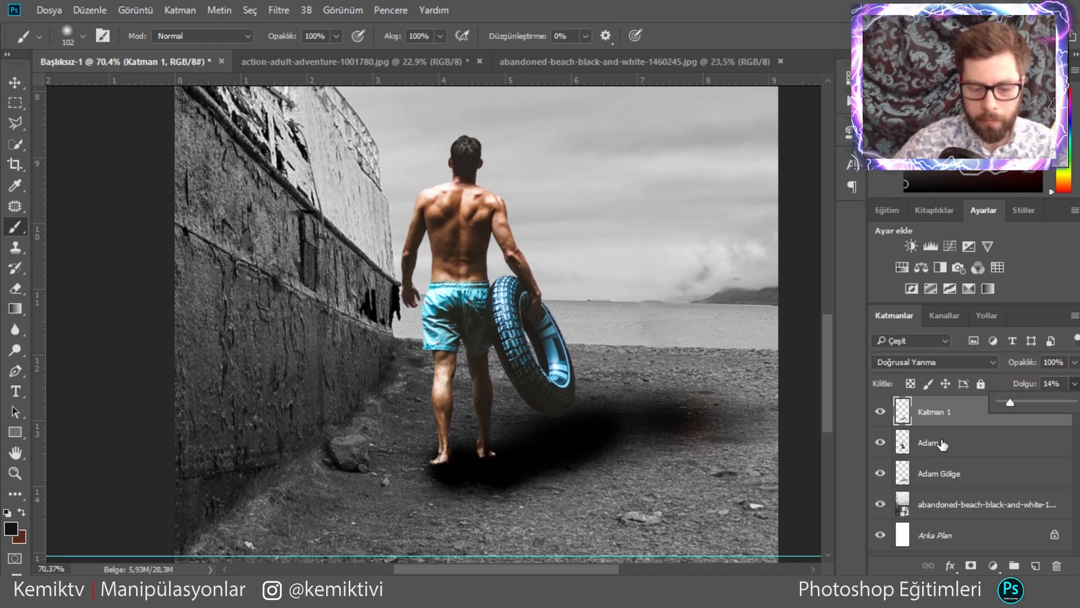
left_click(880, 417)
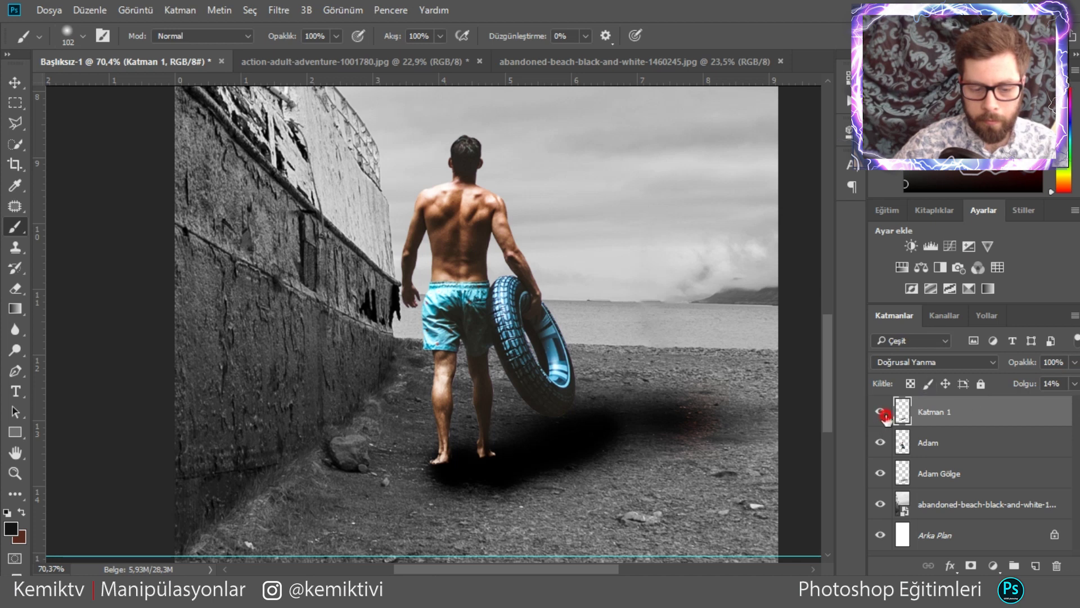
left_click(881, 413)
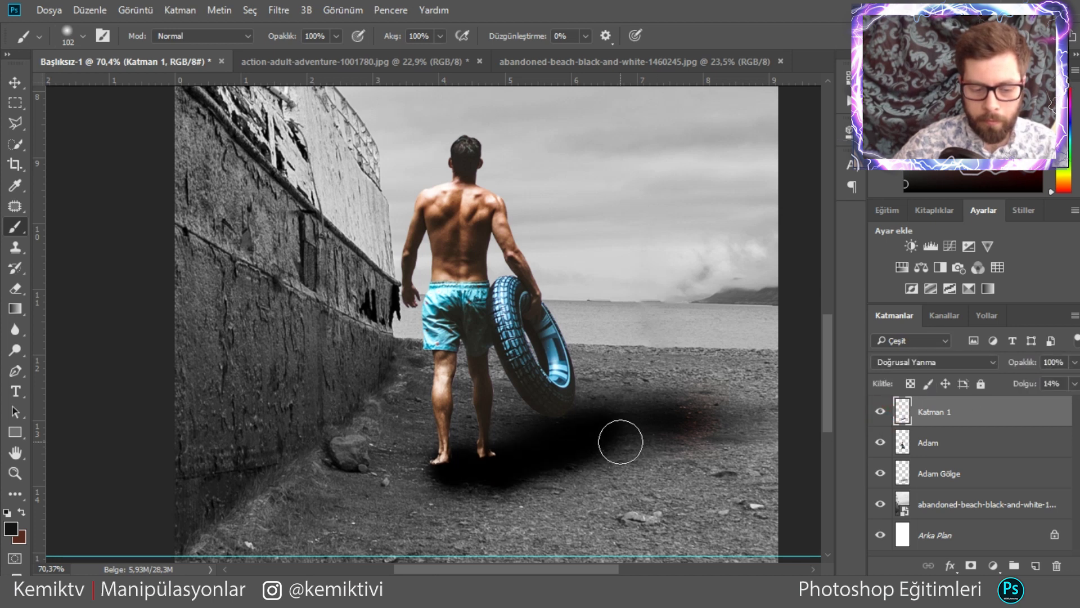
Erase the shadow's right end so it fades, comparing by toggling both shadow layers.
left_click(20, 286)
mouse_move(700, 423)
left_mouse_down()
mouse_move(612, 483)
mouse_move(675, 453)
mouse_move(611, 445)
mouse_move(726, 422)
left_mouse_up()
left_click_drag(656, 422, 757, 422)
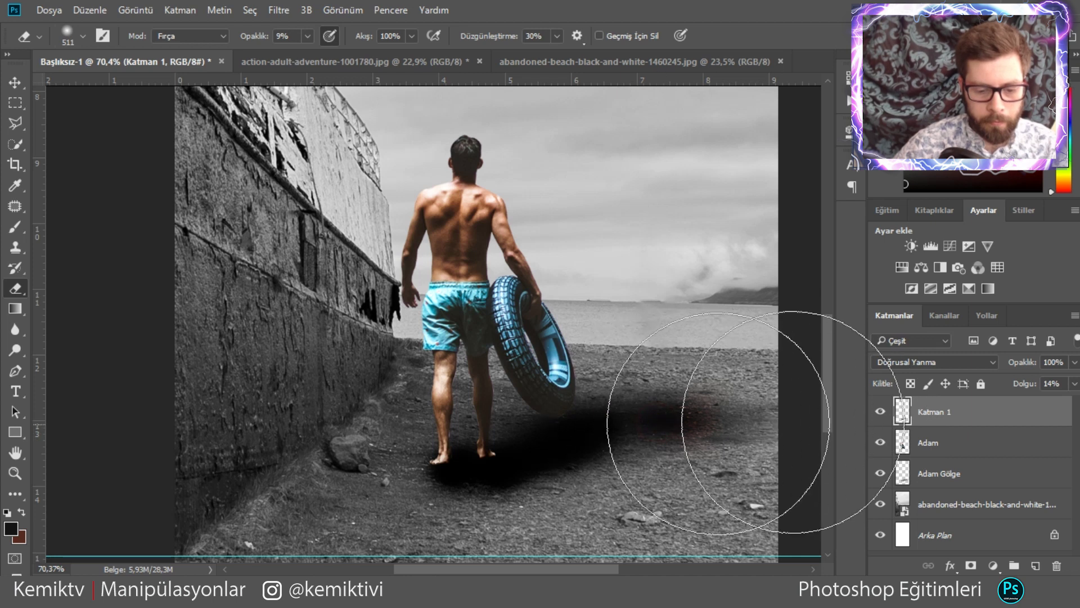
left_click(880, 475)
left_click(881, 474)
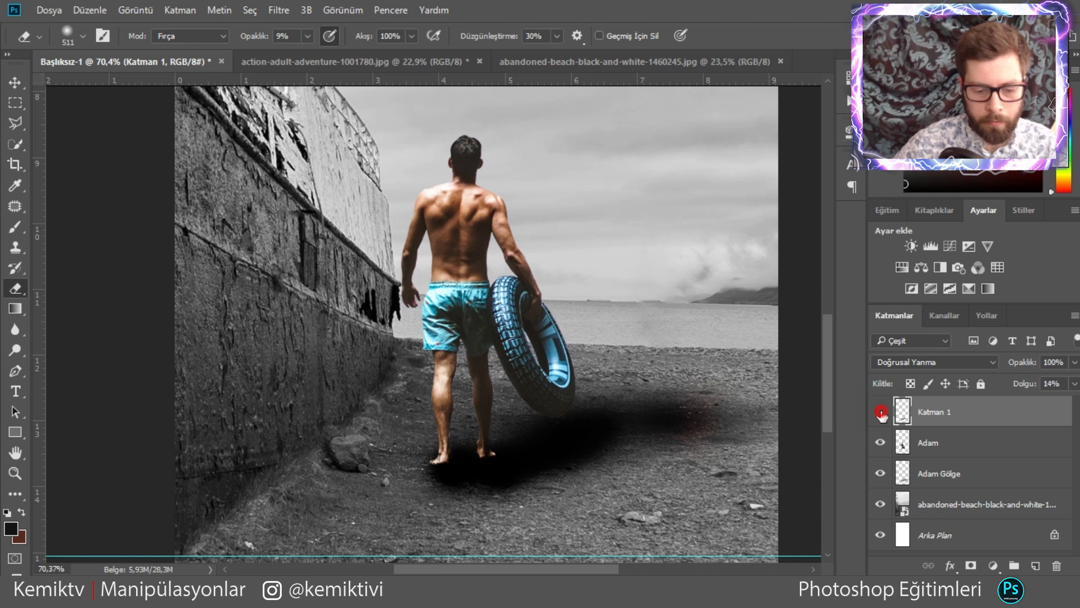
left_click(881, 413)
left_click(881, 413)
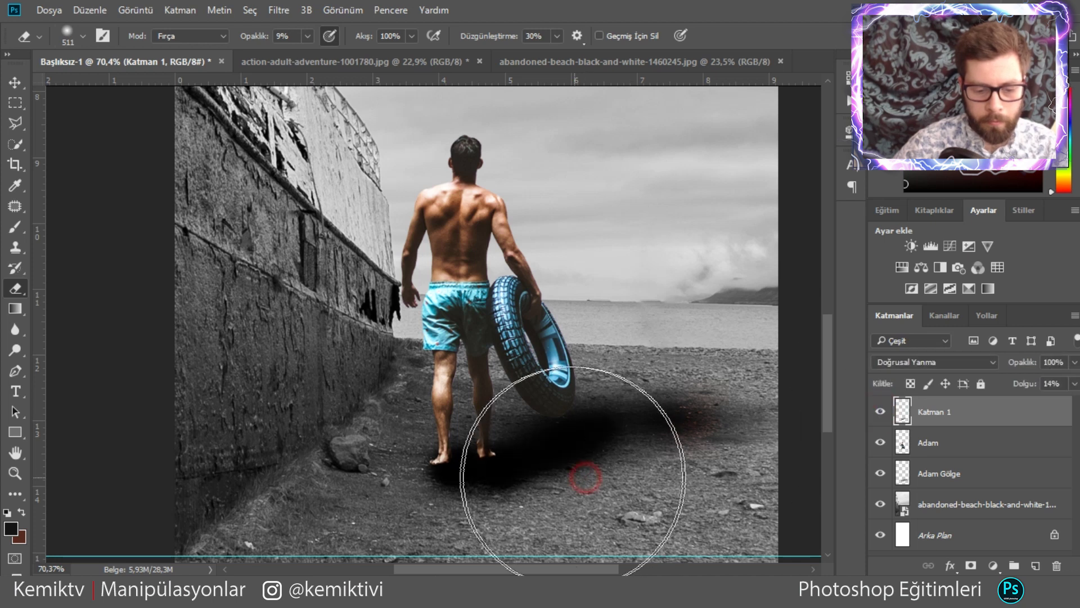
Raise eraser opacity to 100% and erase shadow near and right of the feet.
left_click_drag(523, 450, 478, 453)
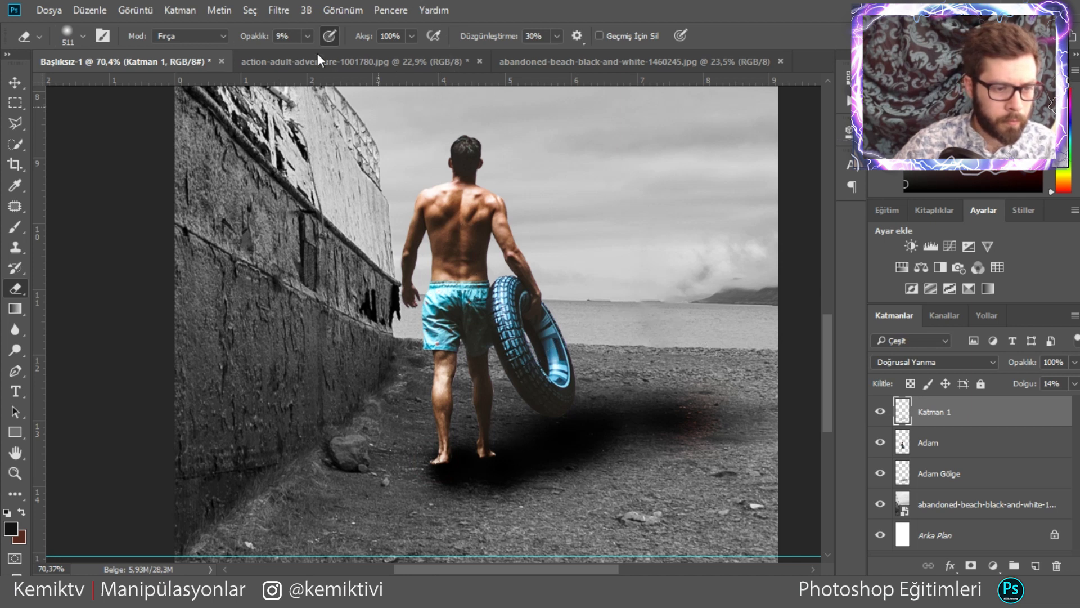
left_click_drag(377, 55, 380, 56)
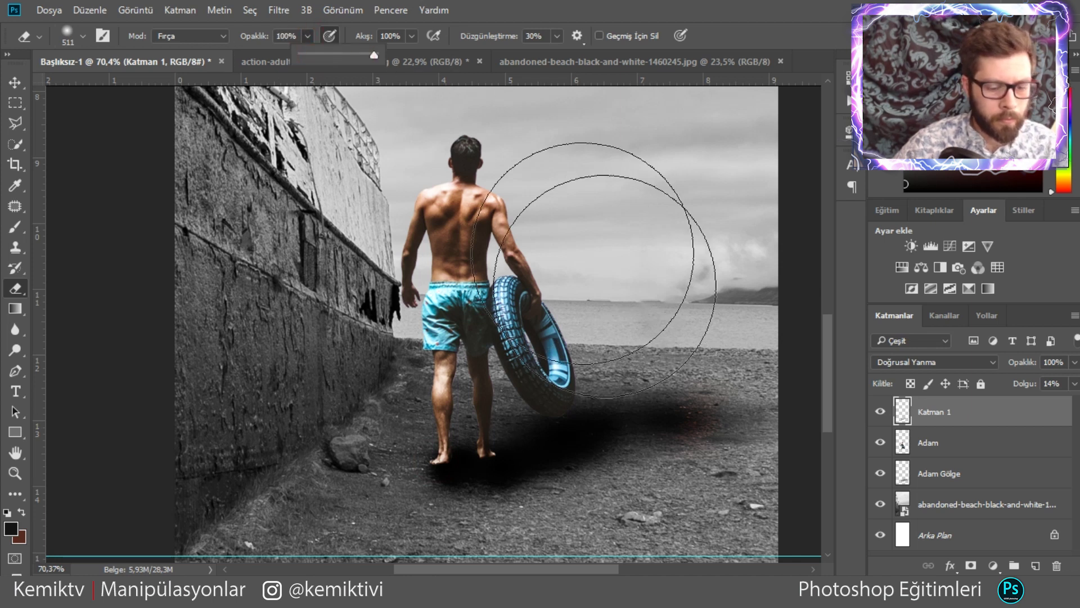
left_click_drag(602, 465, 507, 481)
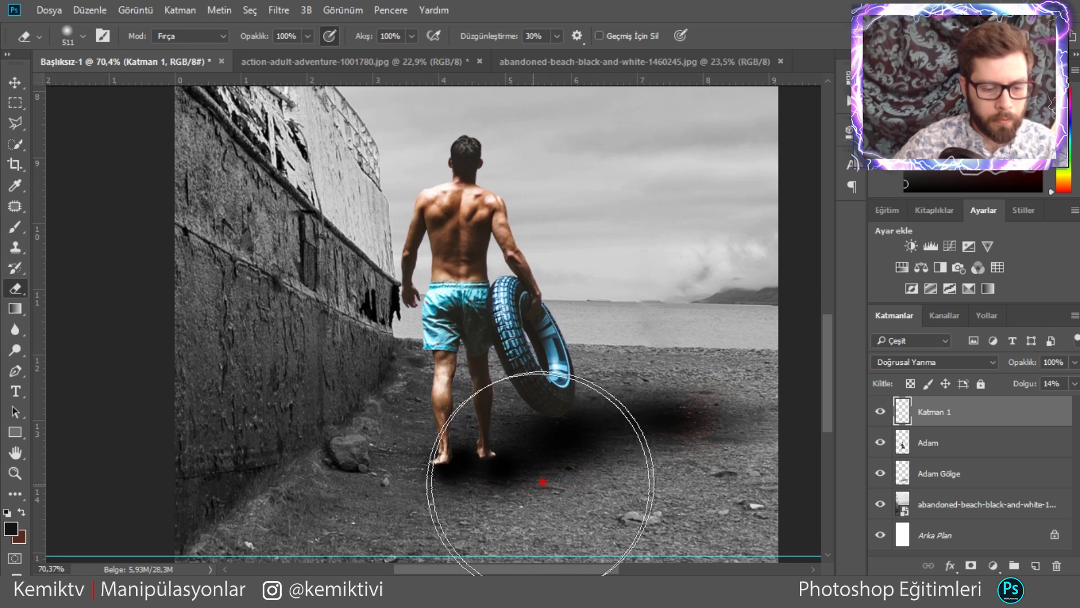
left_click_drag(507, 481, 619, 427)
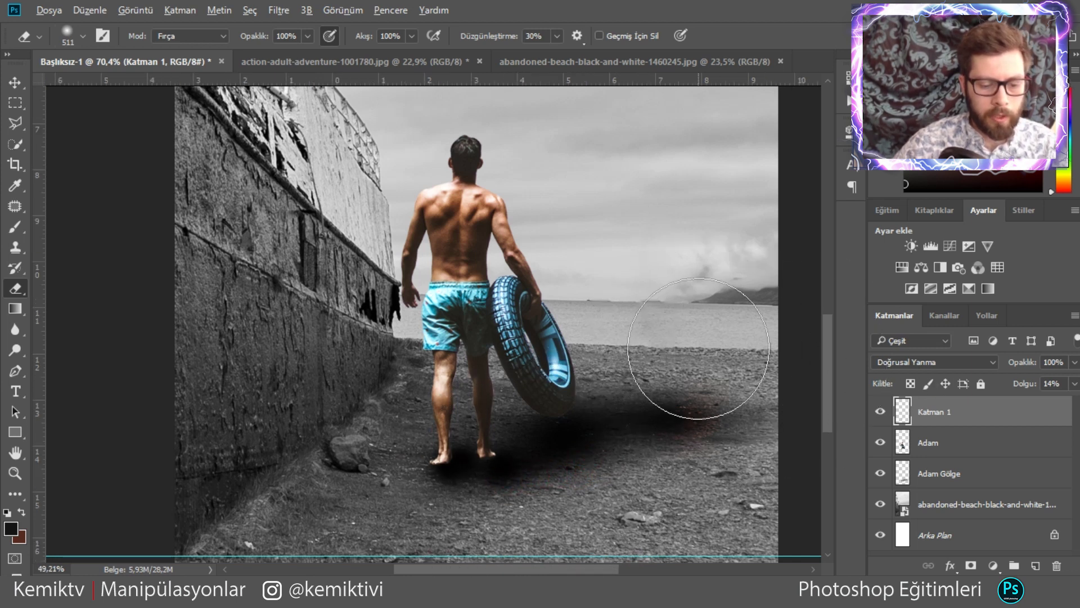
scroll(688, 350, "down", 2)
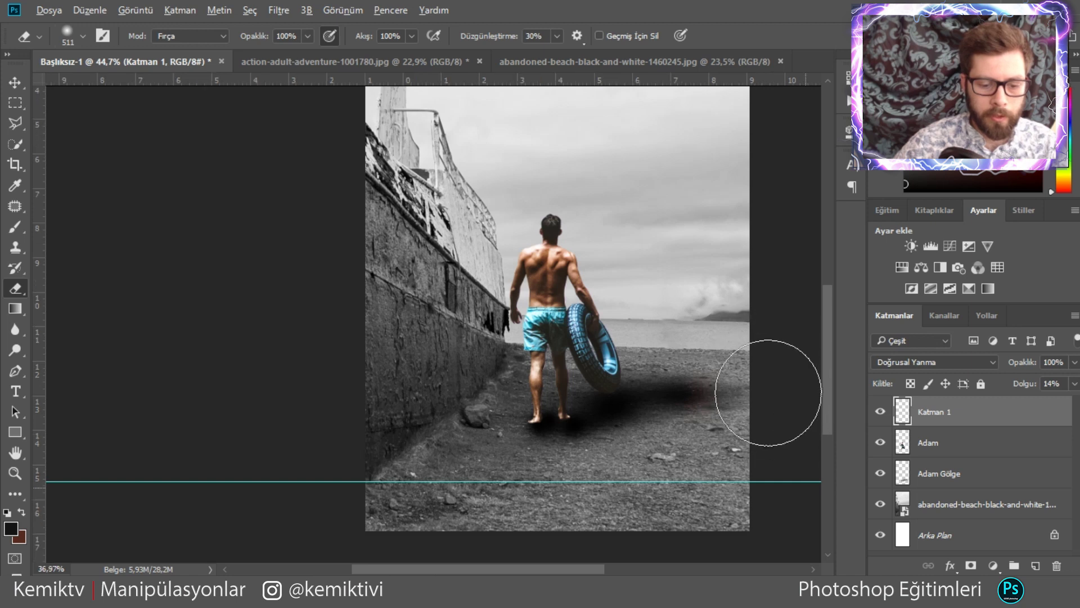
scroll(766, 388, "down", 2)
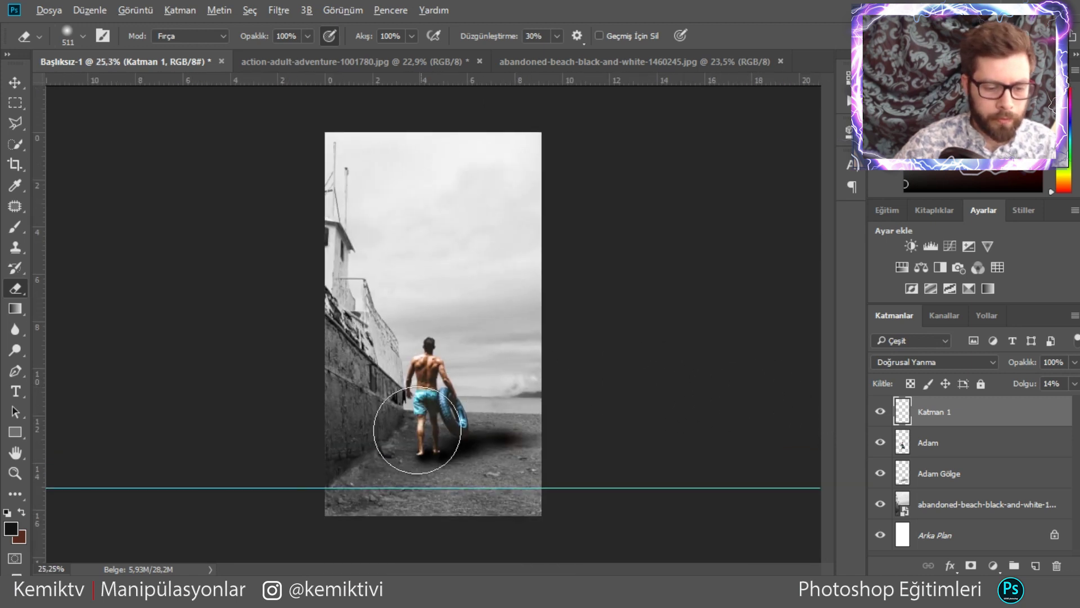
scroll(420, 425, "up", 1)
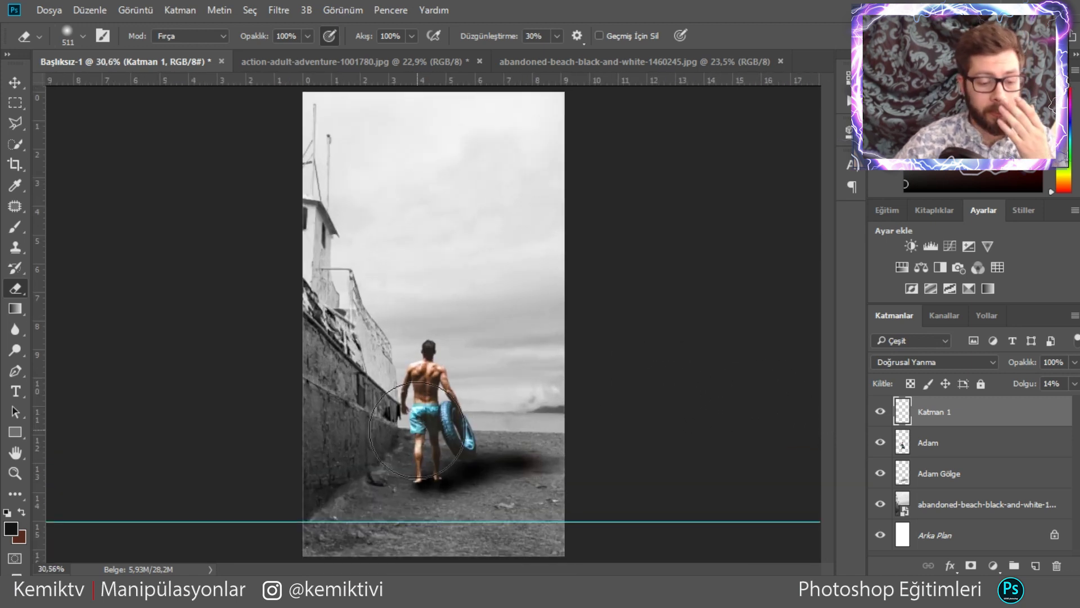
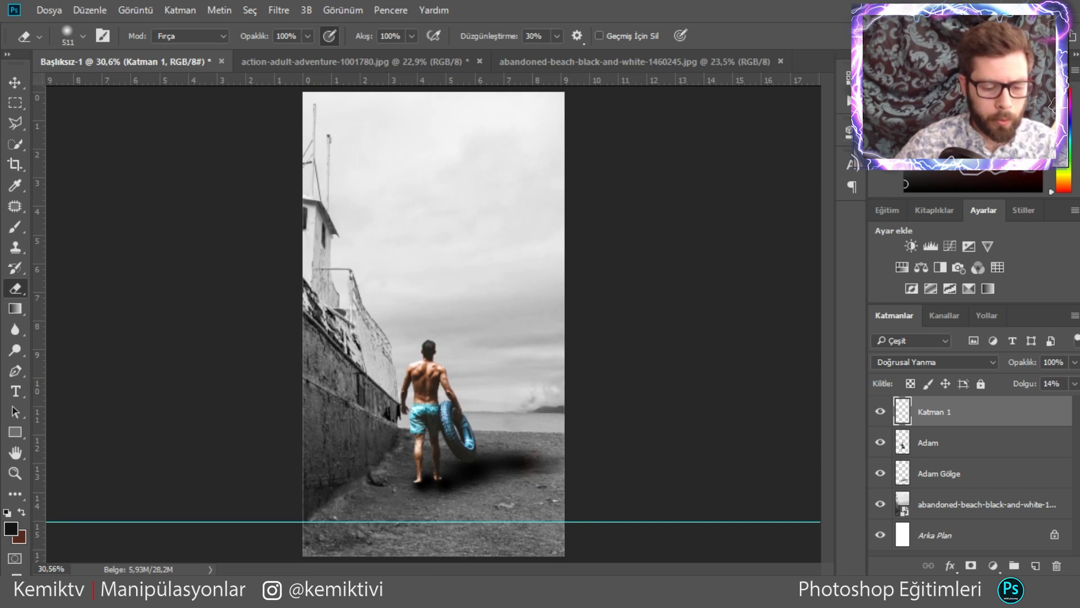
Drag the nebula photo 715715main_holiday_full_full.jpg from File Explorer into the beach composition.
key("alt+Tab")
scroll(474, 320, "down", 5)
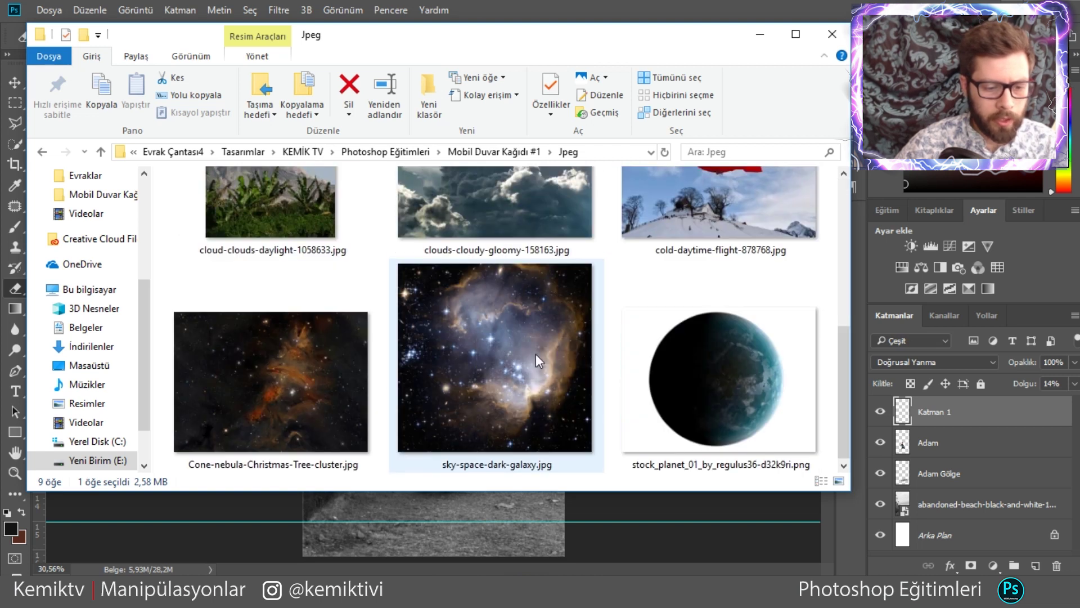
scroll(541, 360, "up", 3)
scroll(464, 357, "down", 3)
scroll(463, 356, "up", 3)
mouse_move(282, 286)
left_mouse_down()
mouse_move(442, 459)
mouse_move(454, 508)
left_mouse_up()
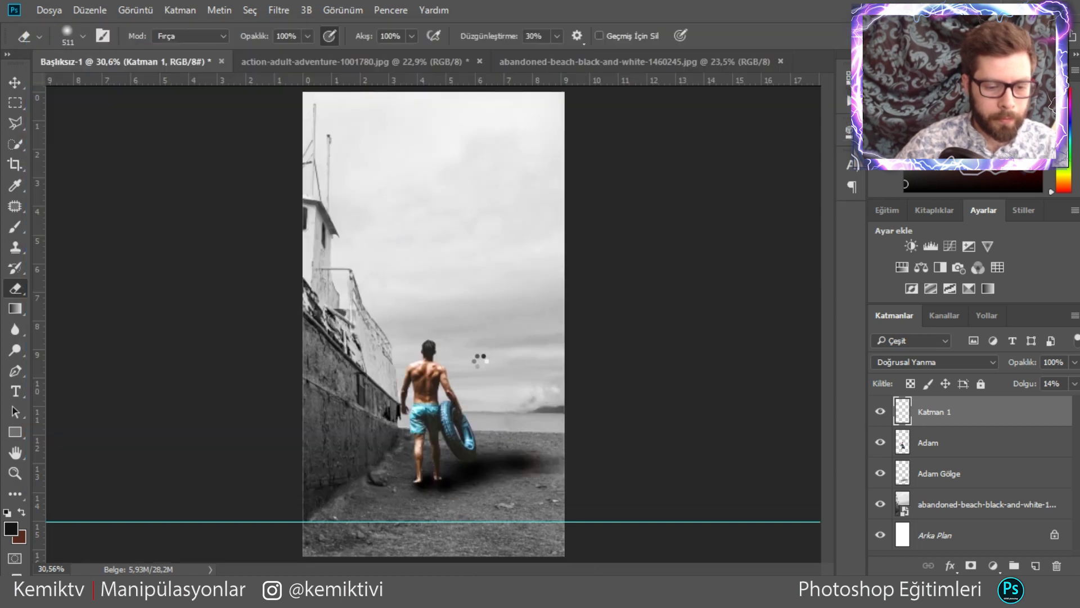
Move the nebula to the top of the canvas, enlarge it slightly and commit.
left_click_drag(527, 224, 528, 130)
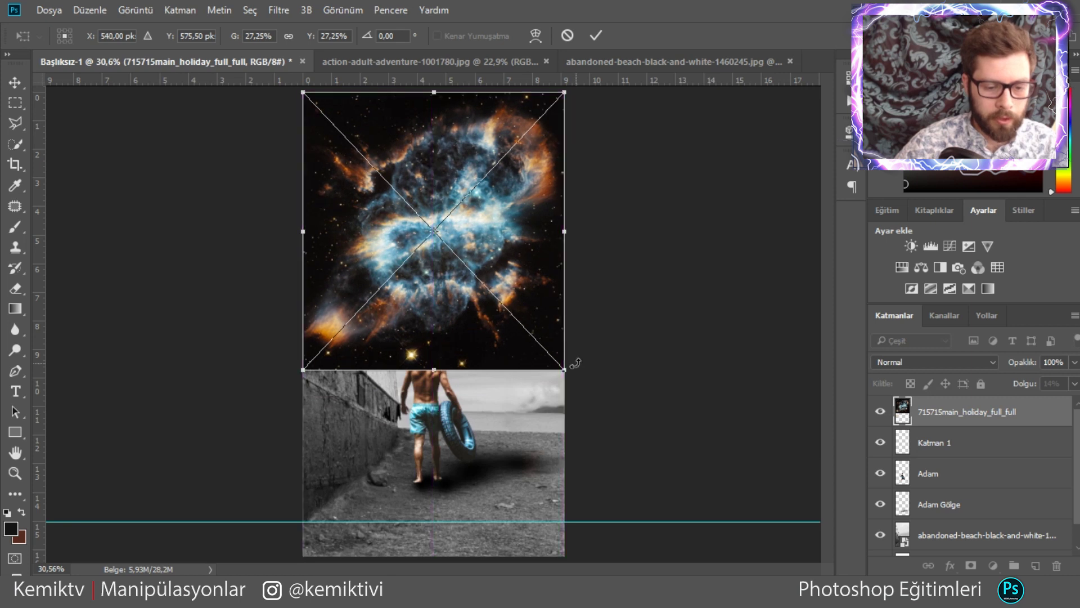
left_click_drag(564, 370, 628, 436)
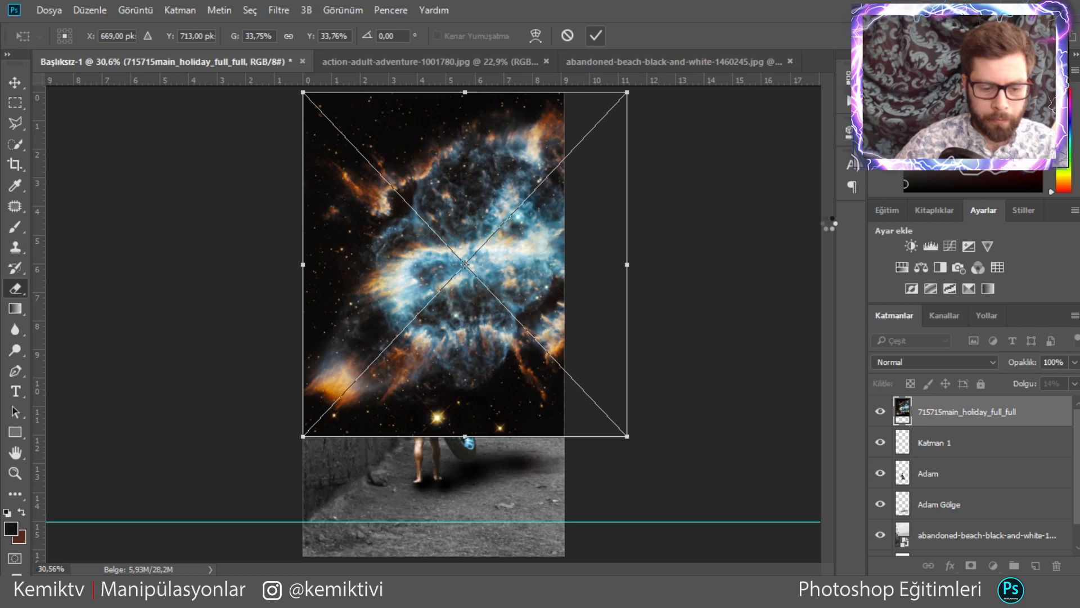
key("Return")
Set the nebula layer's blend mode to Soft Light.
key("e")
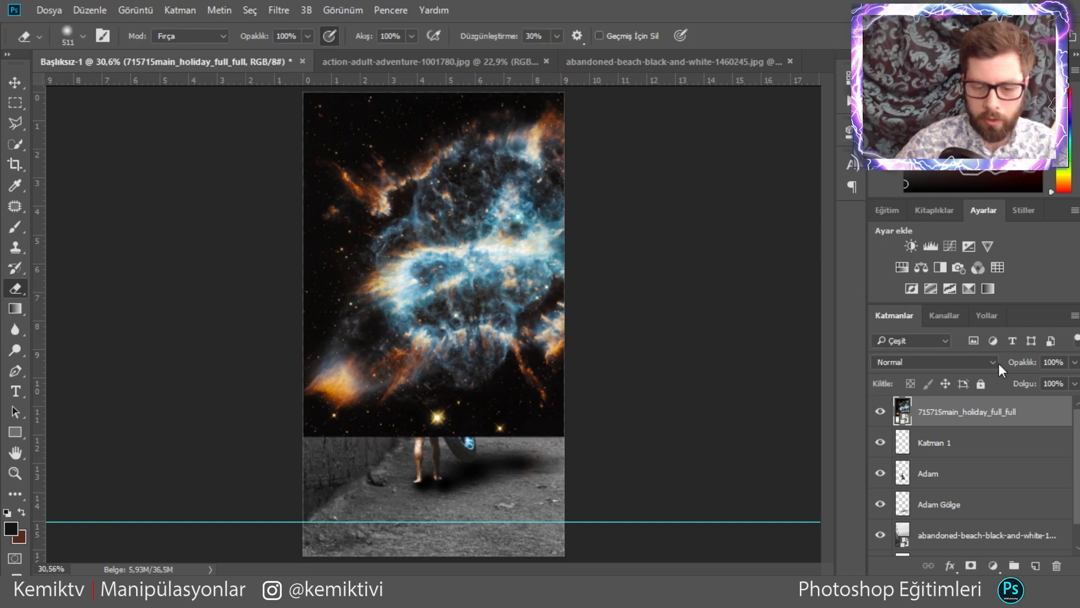
left_click(990, 362)
left_click(923, 197)
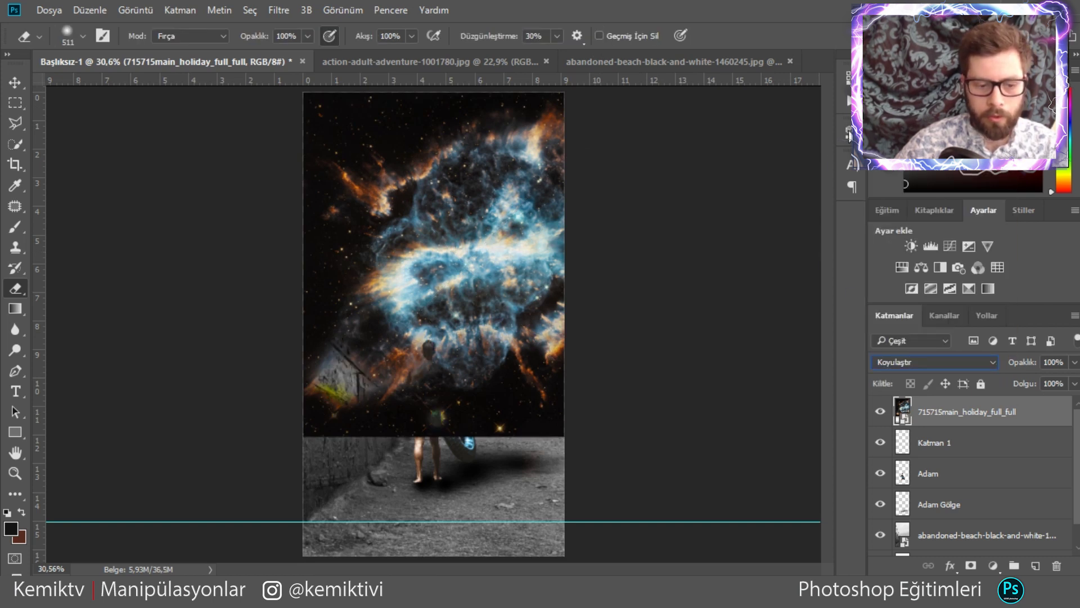
key("Down")
key("Down")
key("Down")
key("Down")
key("Down")
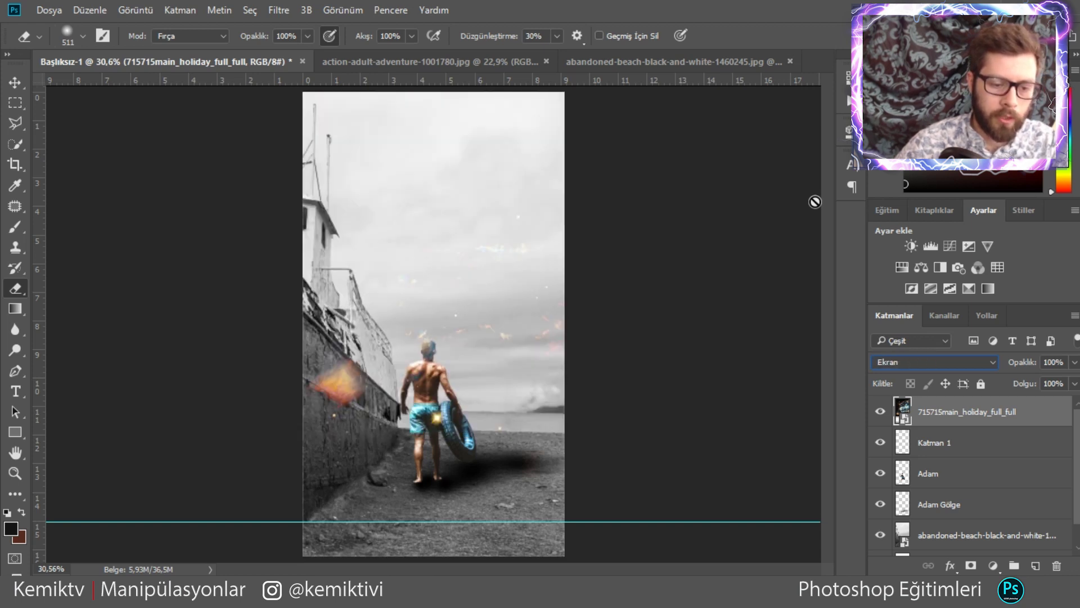
key("Down")
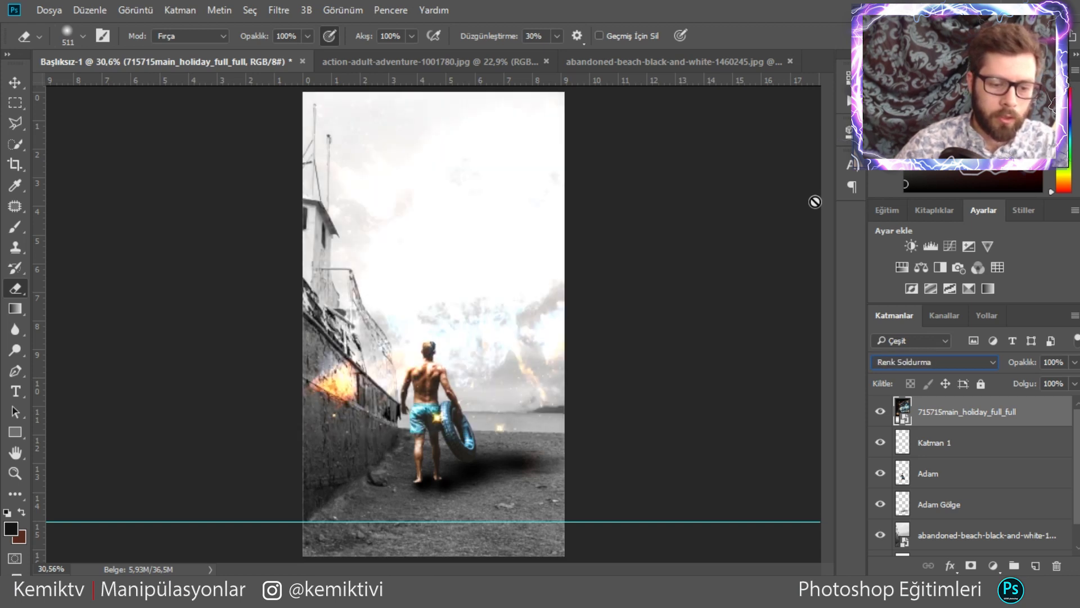
key("Down")
key("Down")
key("Down")
key("Down")
key("Down")
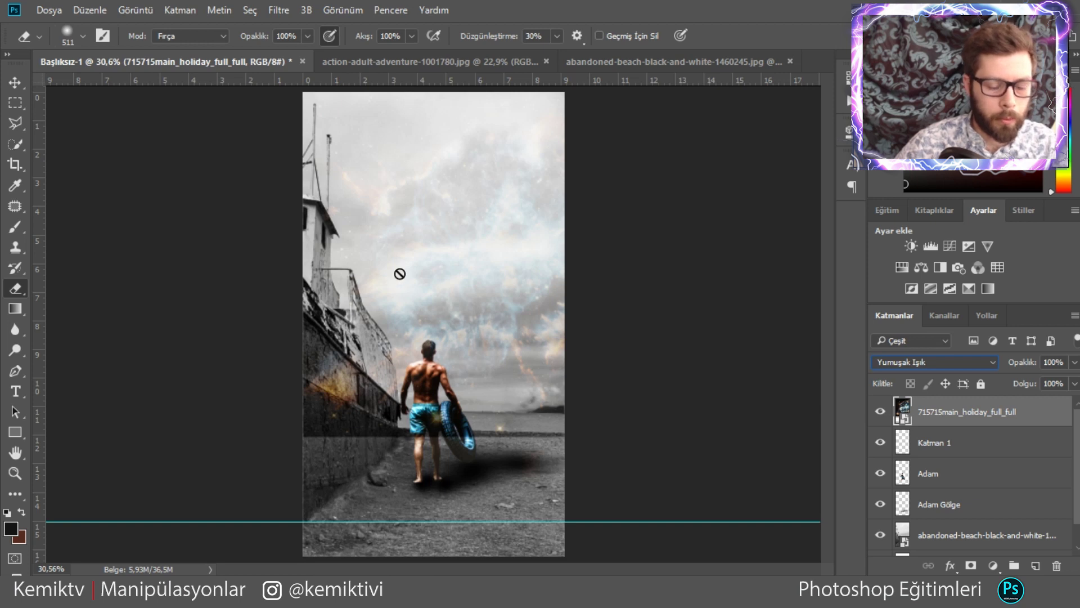
Add a layer mask and hide the nebula over the ship hull and sandy ground.
left_click(968, 566)
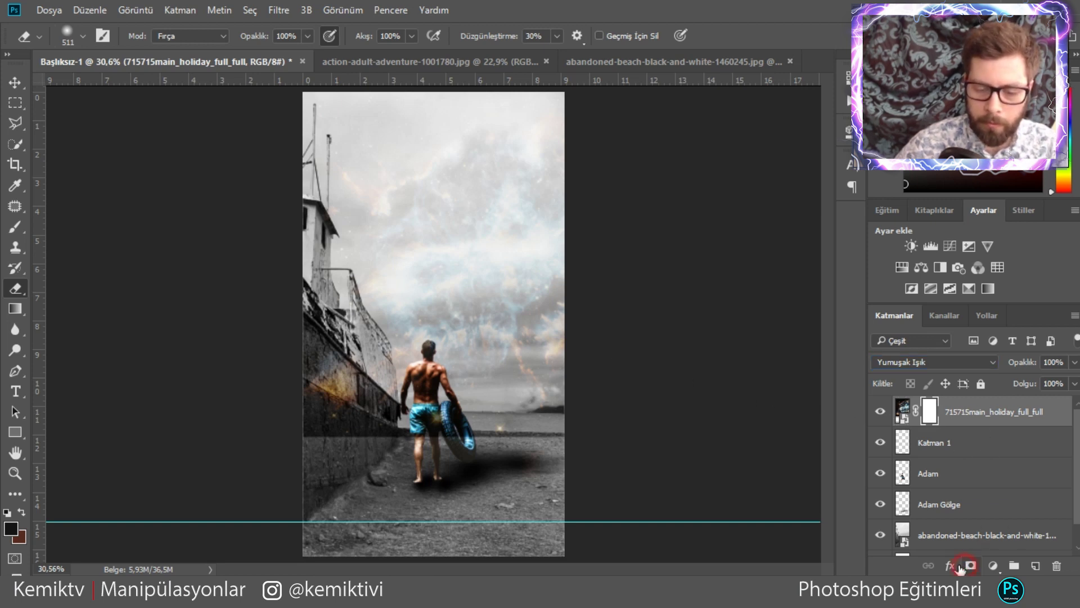
mouse_move(311, 436)
left_mouse_down()
mouse_move(277, 381)
mouse_move(314, 325)
mouse_move(265, 270)
left_mouse_up()
left_click_drag(439, 477, 728, 449)
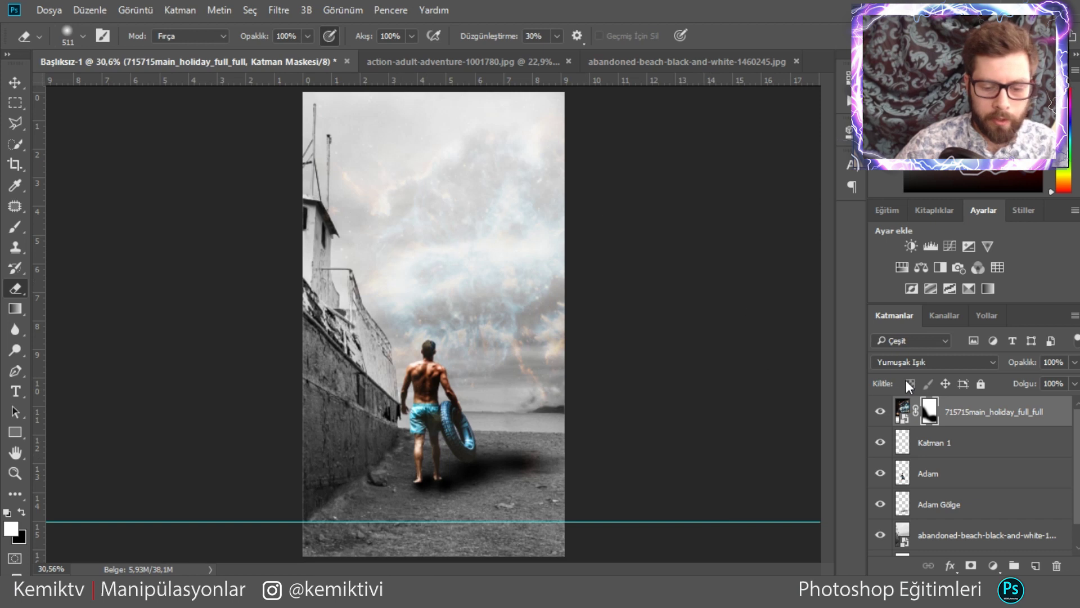
left_click(571, 498)
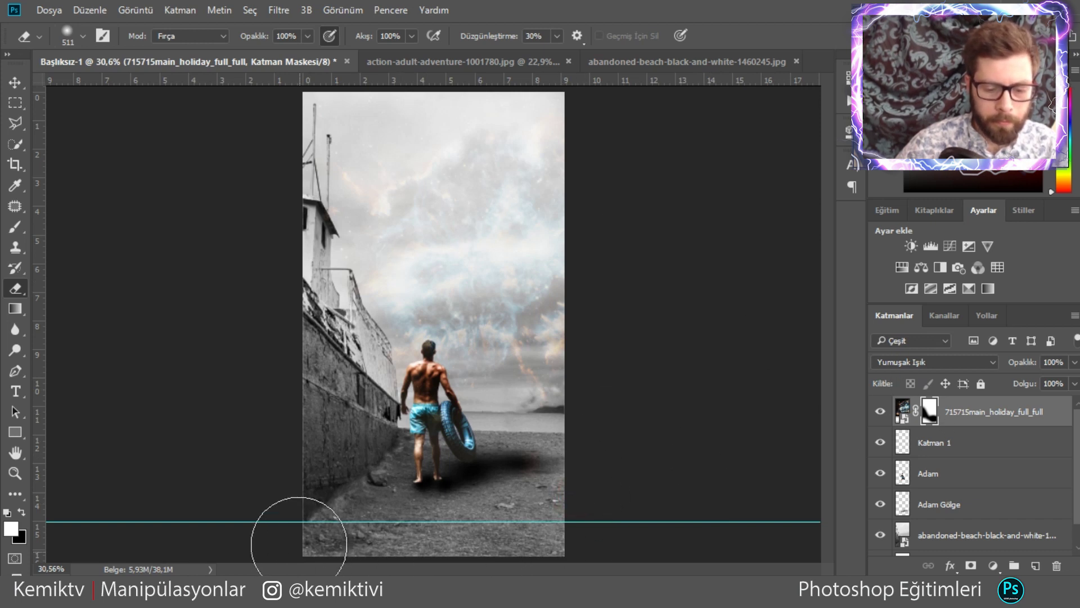
left_click(499, 482)
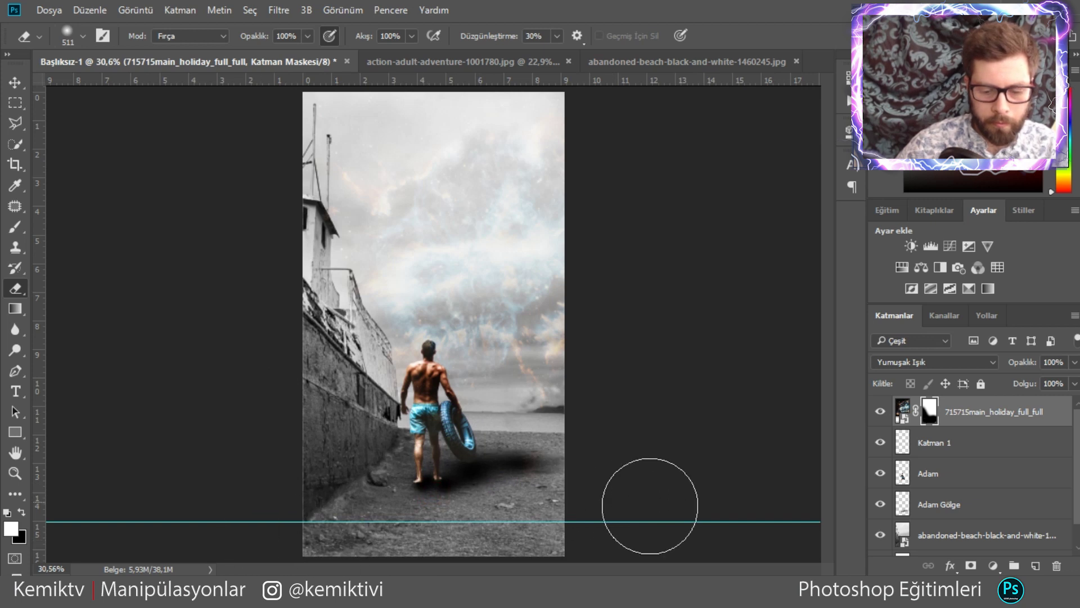
Drag the stock_planet PNG from File Explorer into the composition.
key("alt+Tab")
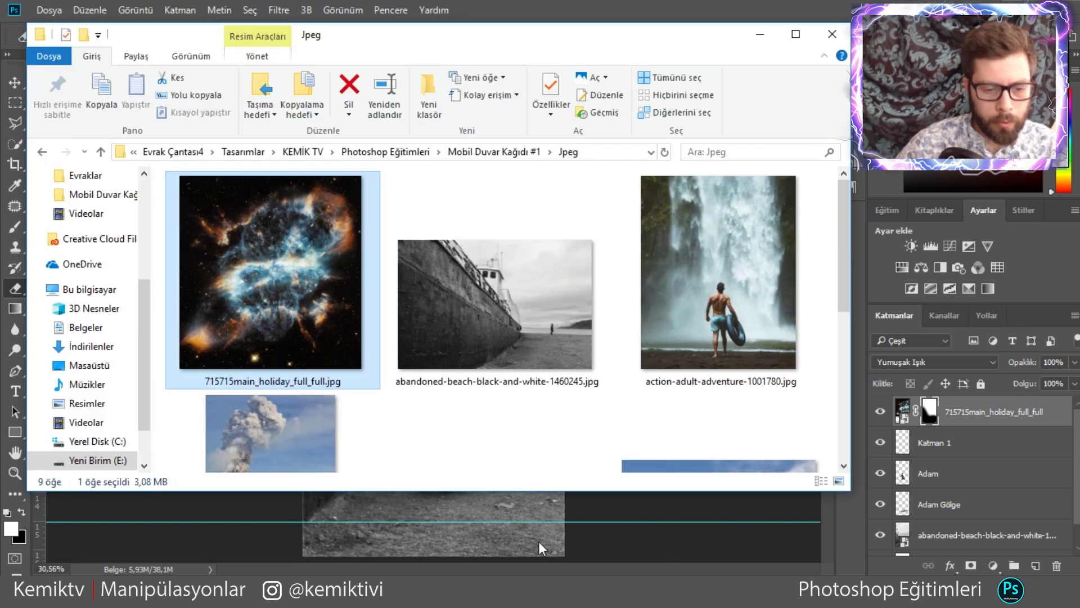
scroll(574, 397, "down", 5)
scroll(720, 368, "up", 3)
scroll(720, 369, "down", 3)
left_click(722, 375)
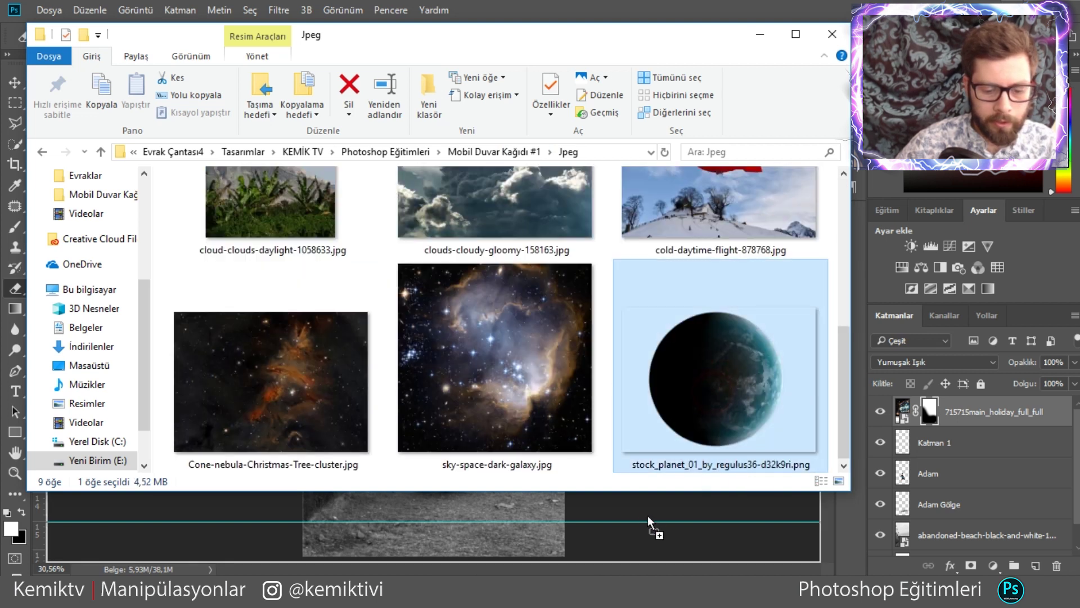
left_click_drag(714, 392, 617, 460)
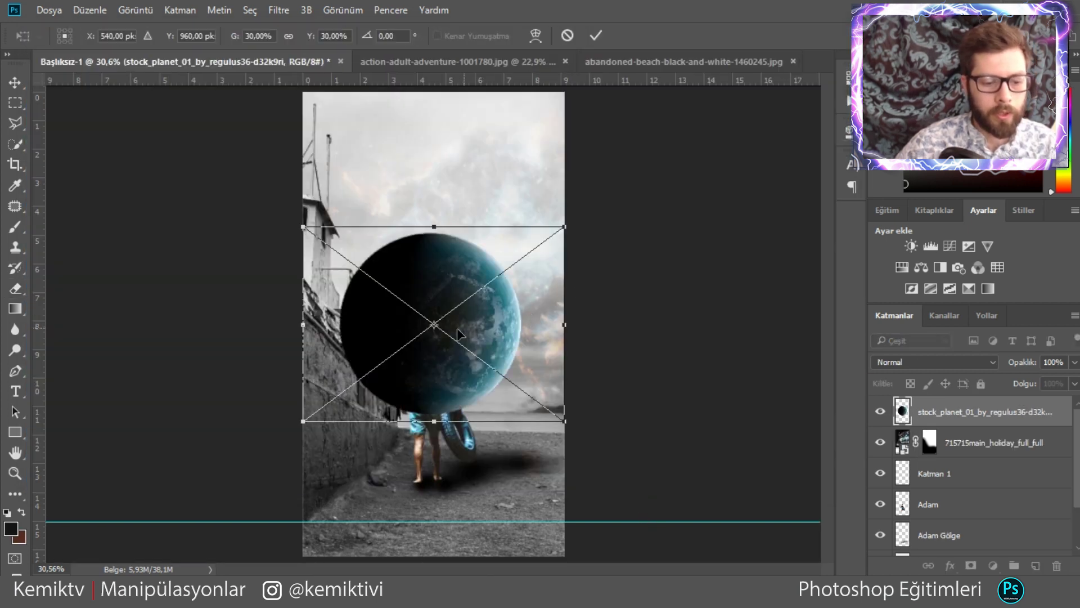
Shrink the planet to about half size and place it in the sky above the ship.
left_click_drag(456, 333, 457, 217)
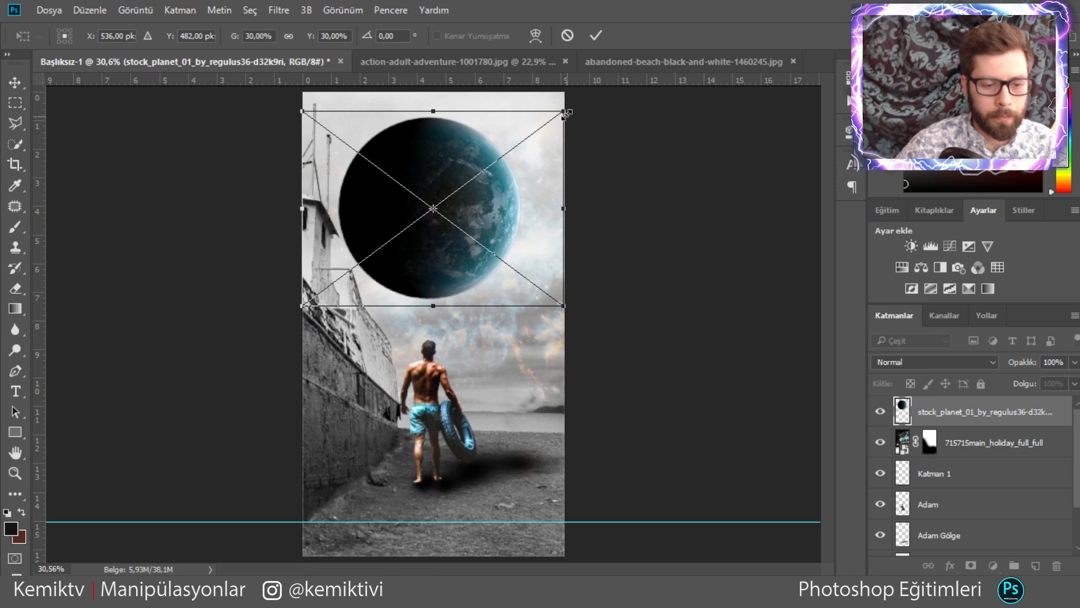
left_click_drag(563, 112, 442, 201)
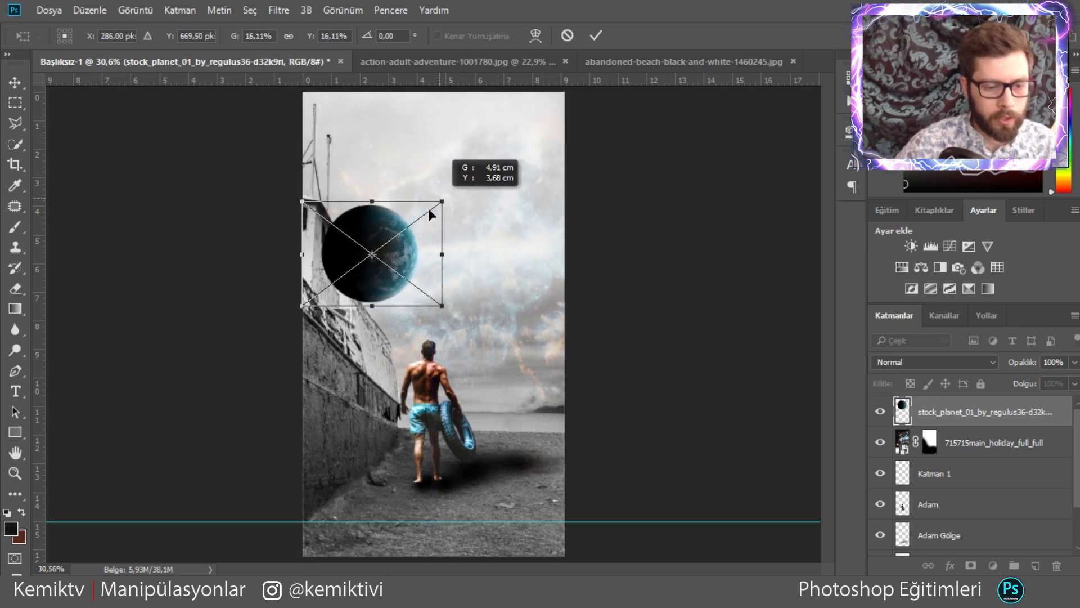
left_click_drag(398, 246, 434, 211)
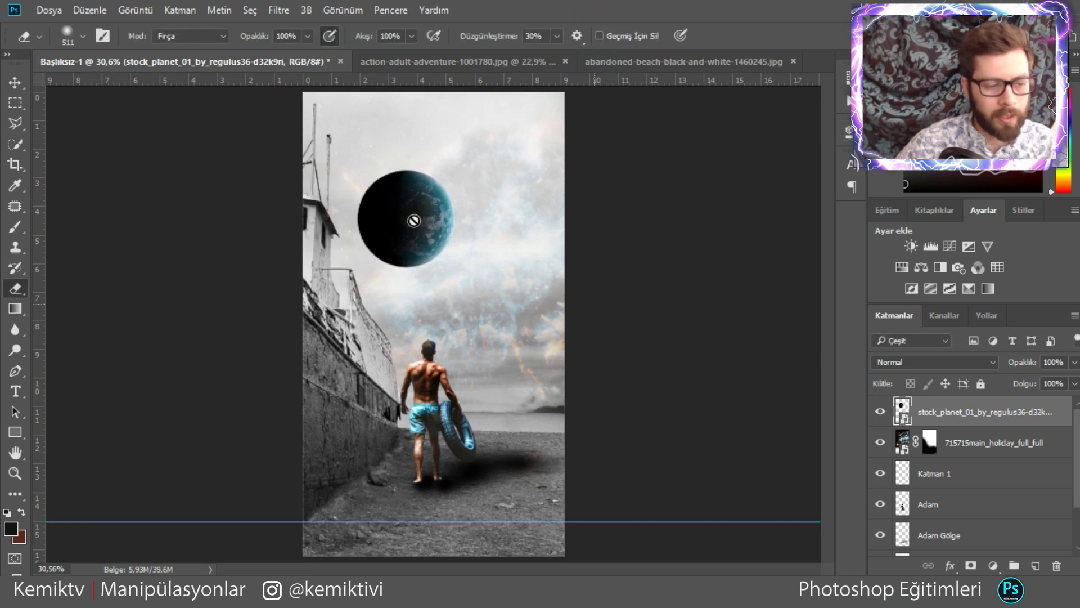
left_click(15, 83)
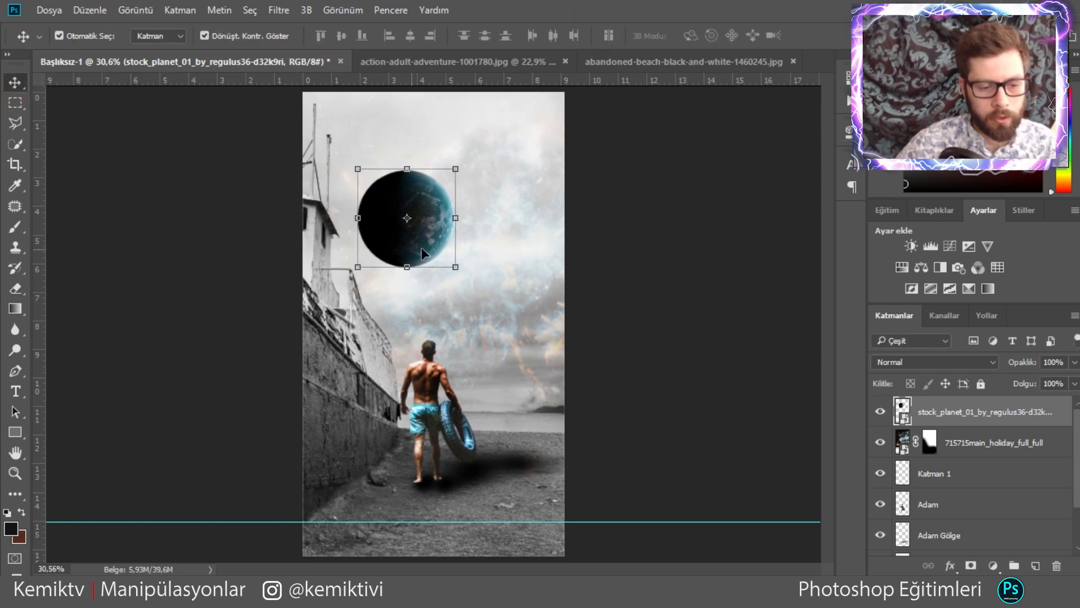
key("super")
key("super")
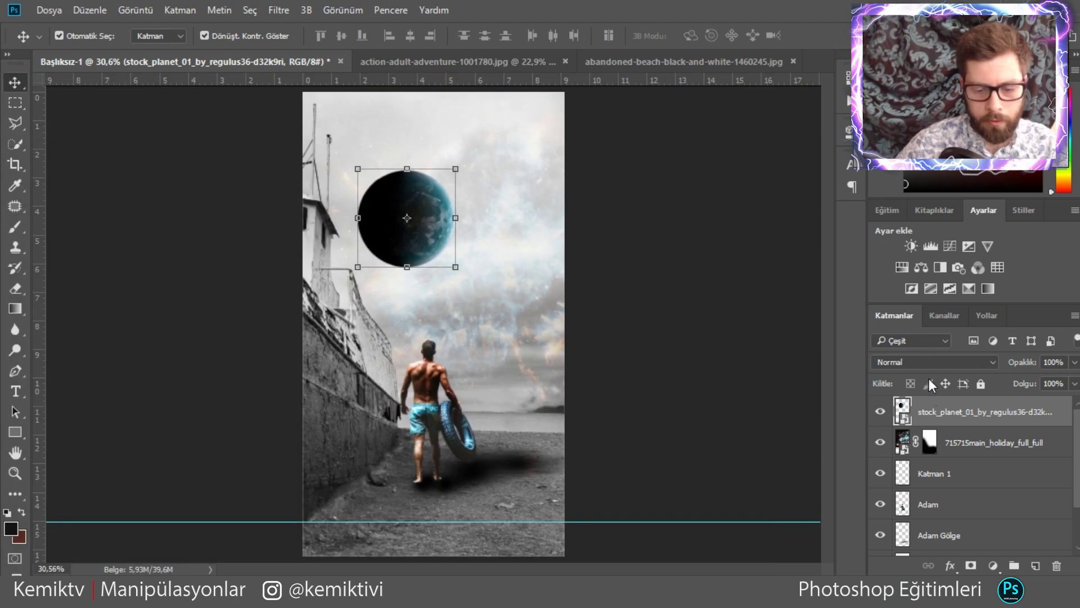
Set the planet layer's blend mode to Screen.
left_click(930, 362)
left_click(900, 83)
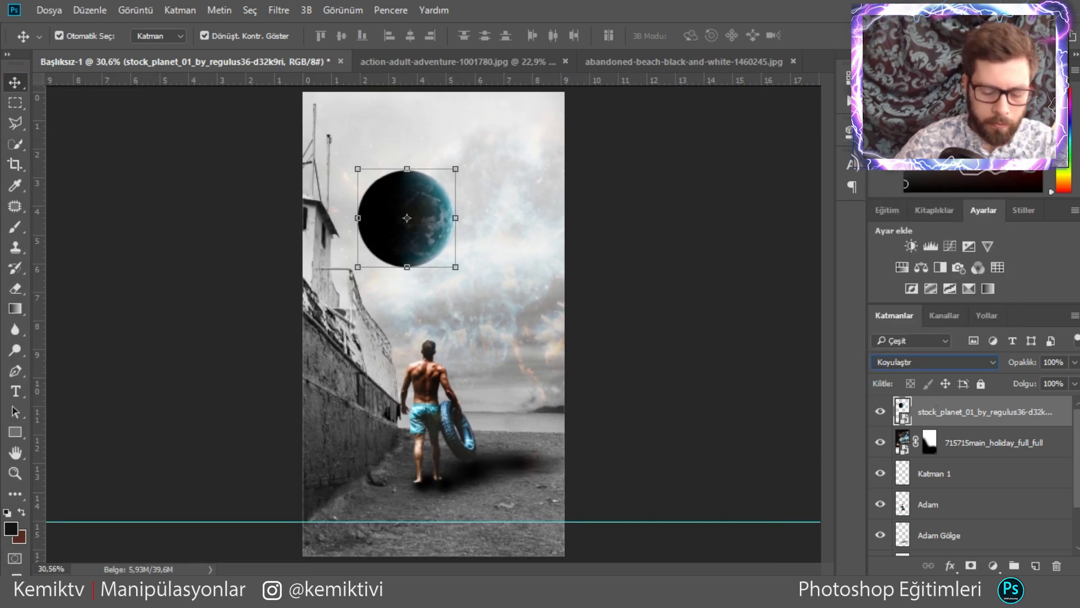
key("Down")
key("Down")
key("Down")
key("Down")
key("Down")
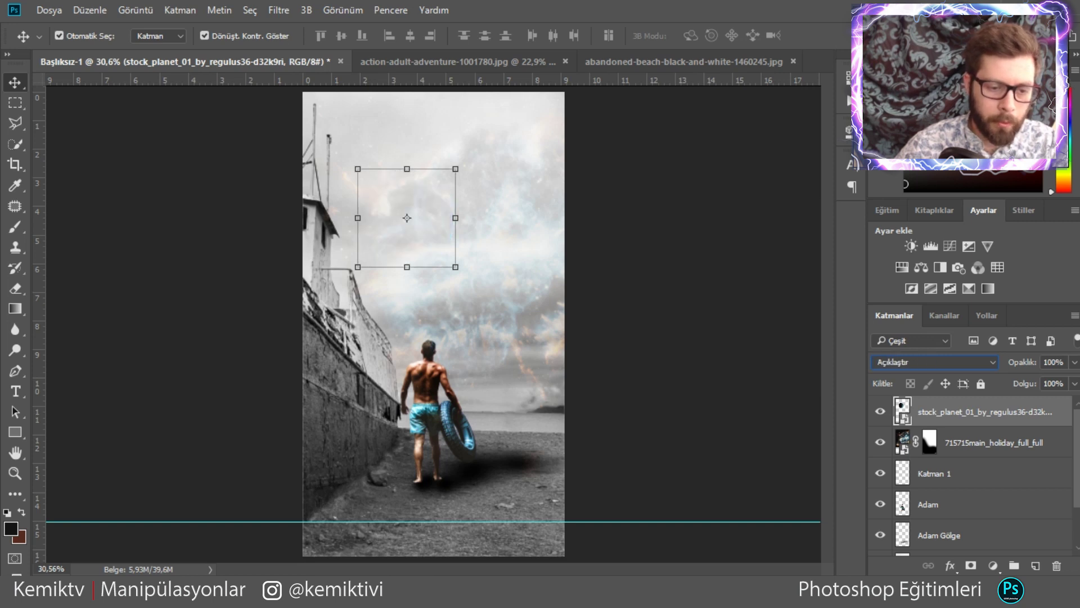
key("Down")
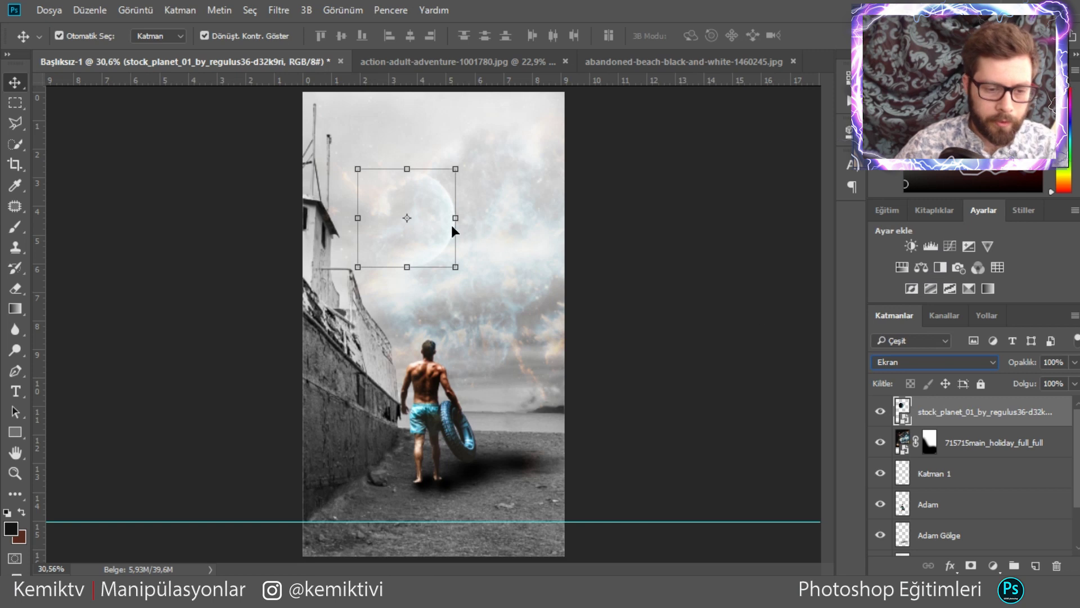
Readjust the planet's size and position, and stack its layer above the nebula.
mouse_move(440, 232)
left_mouse_down()
mouse_move(466, 280)
mouse_move(462, 252)
left_mouse_up()
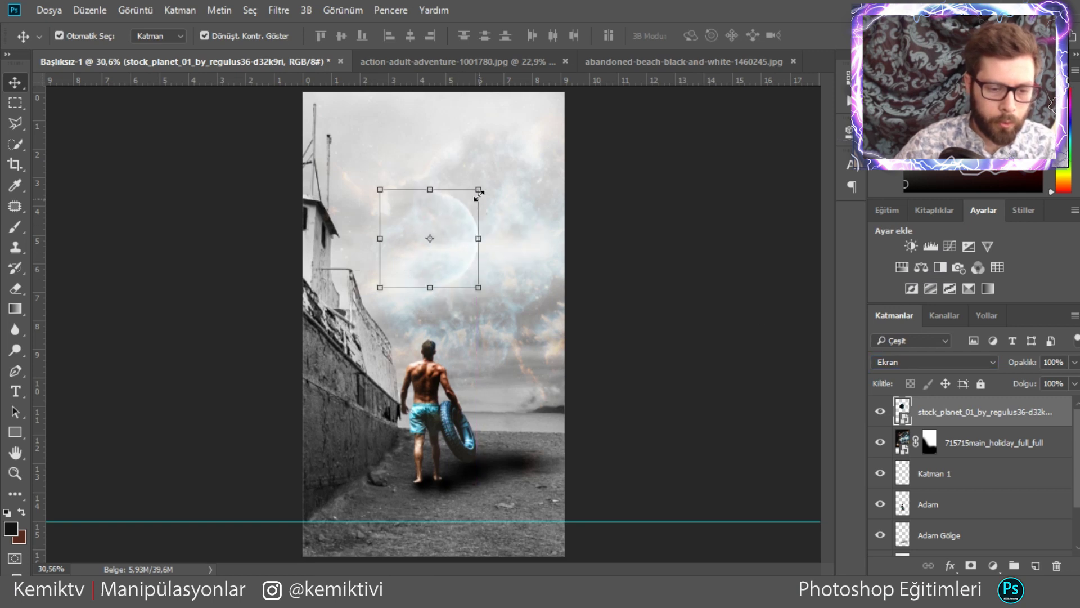
mouse_move(479, 194)
left_mouse_down()
mouse_move(483, 230)
mouse_move(444, 256)
left_mouse_up()
mouse_move(413, 303)
left_mouse_down()
mouse_move(455, 269)
mouse_move(443, 234)
left_mouse_up()
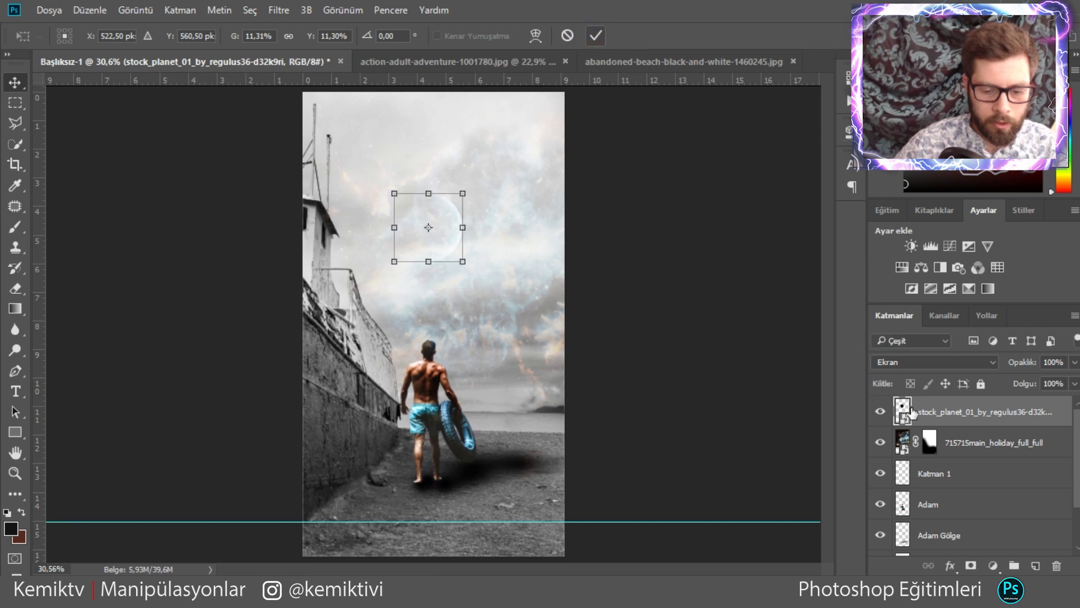
left_click_drag(912, 414, 955, 459)
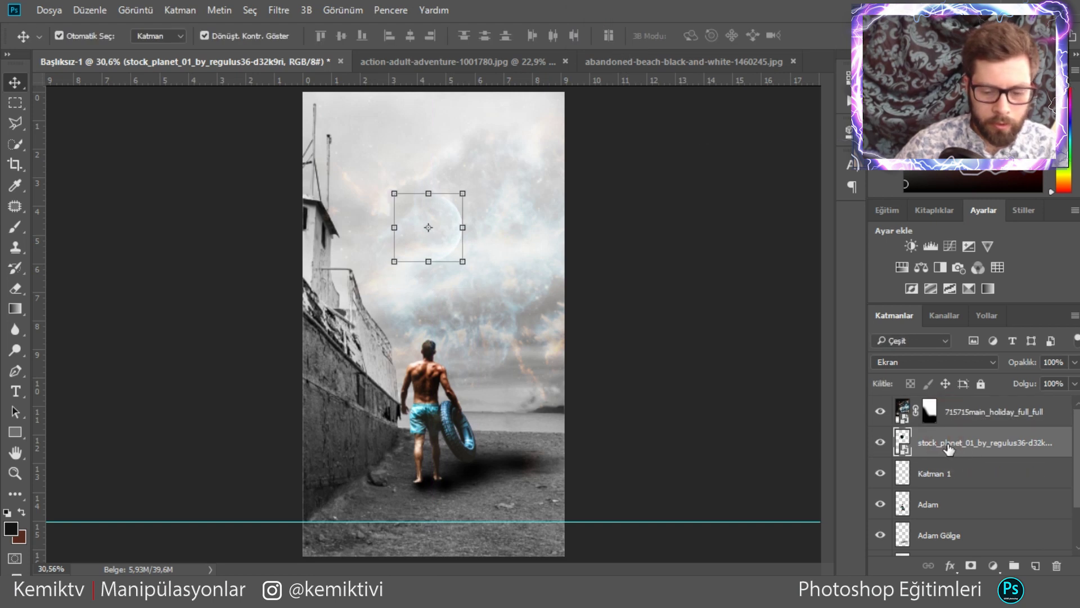
left_click_drag(949, 448, 940, 406)
left_click_drag(448, 251, 448, 266)
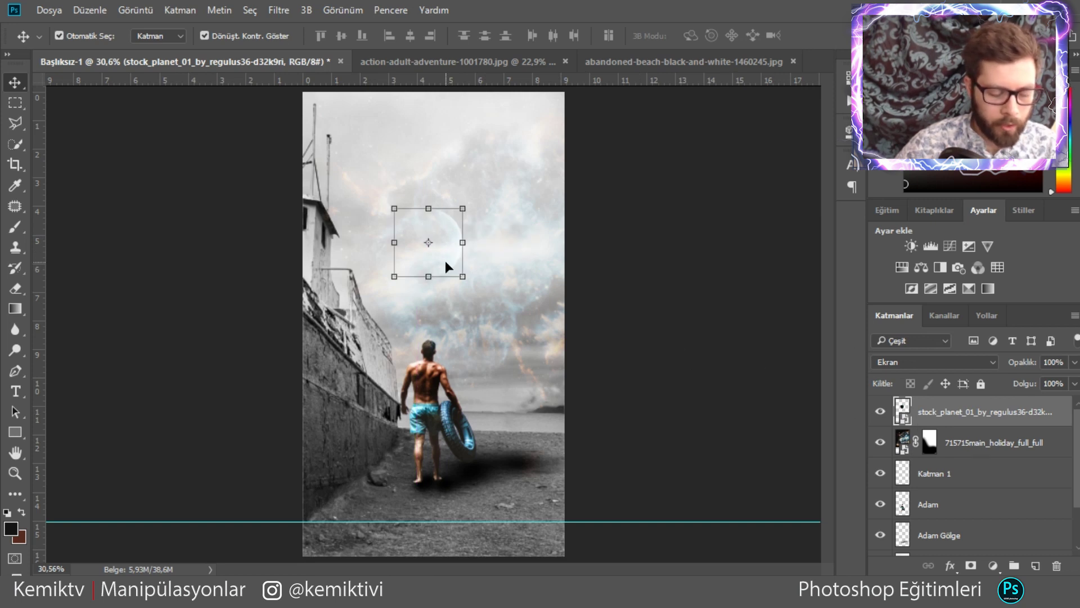
left_click_drag(445, 262, 426, 250)
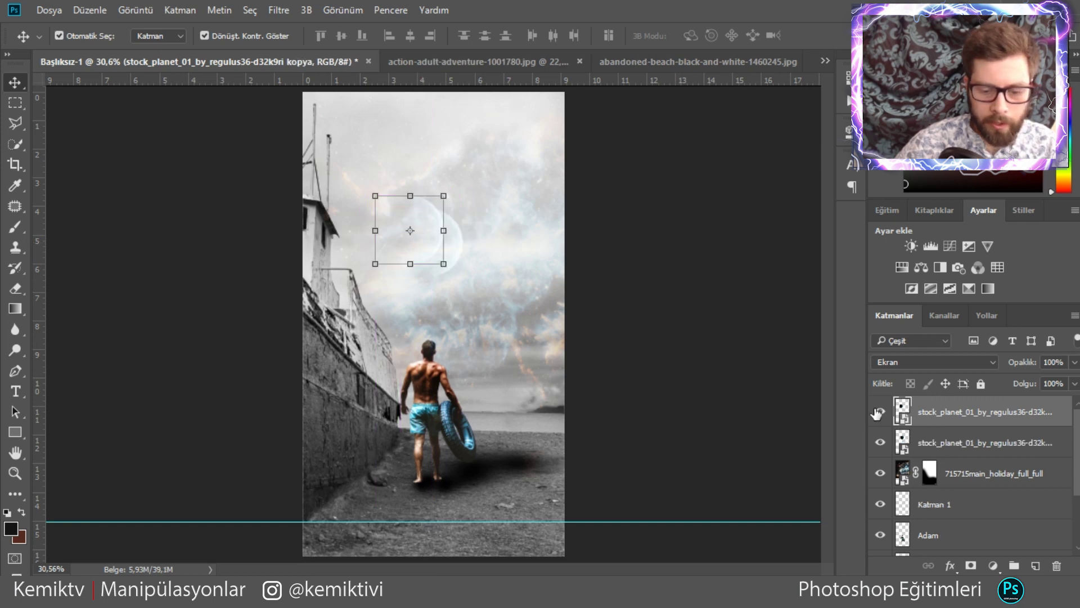
Try the top planet copy in several blend modes and settle on Darken.
left_click(952, 356)
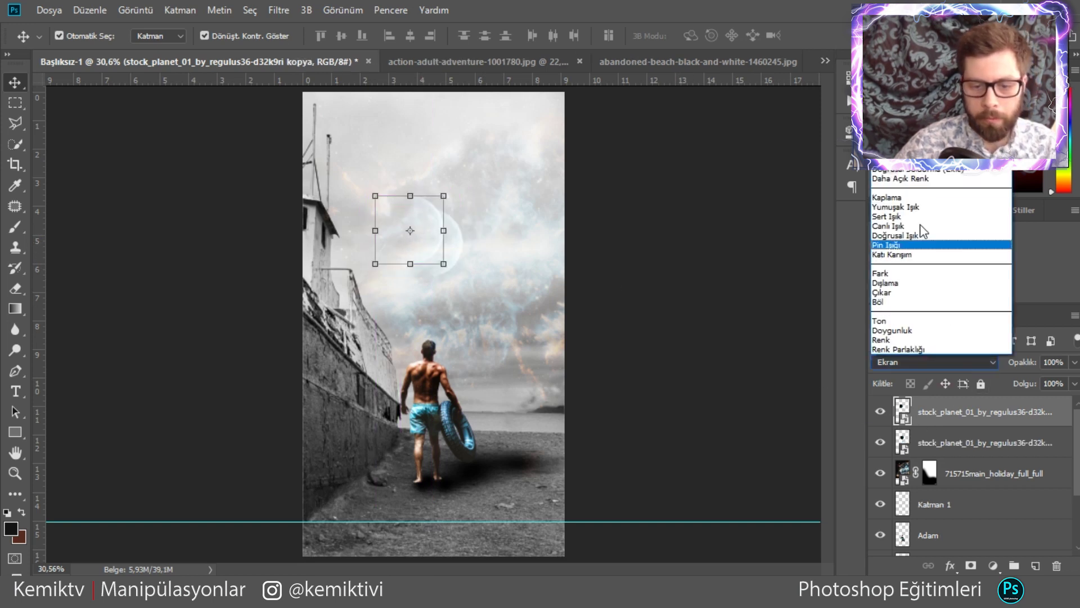
left_click(917, 185)
key("Down")
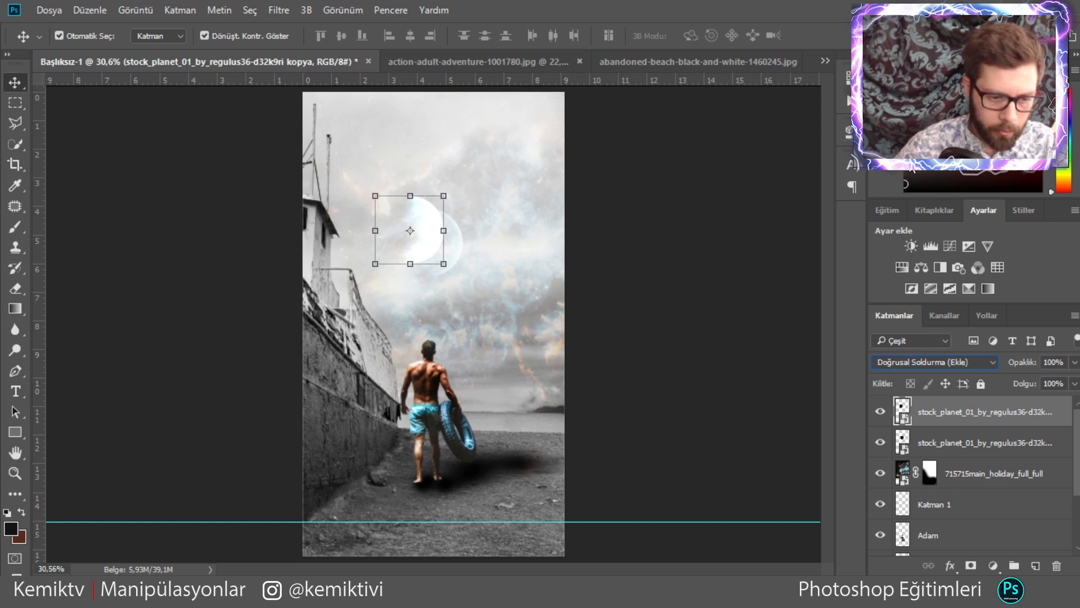
key("Down")
key("Down")
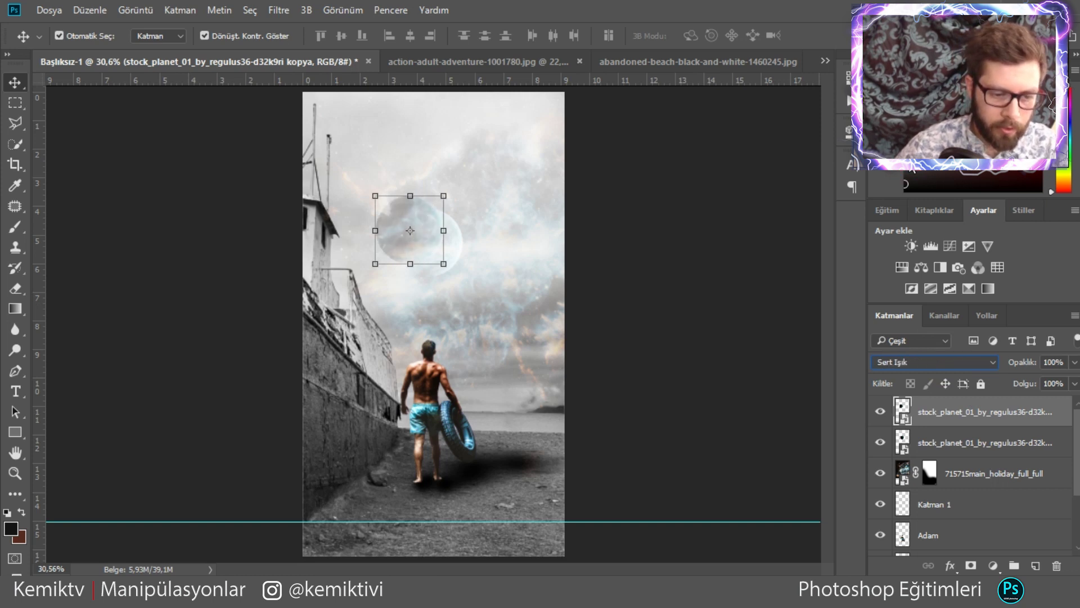
key("Down")
key("Down")
key("Down")
key("Down")
key("Down")
key("Down")
key("Down")
key("Down")
key("Down")
key("Down")
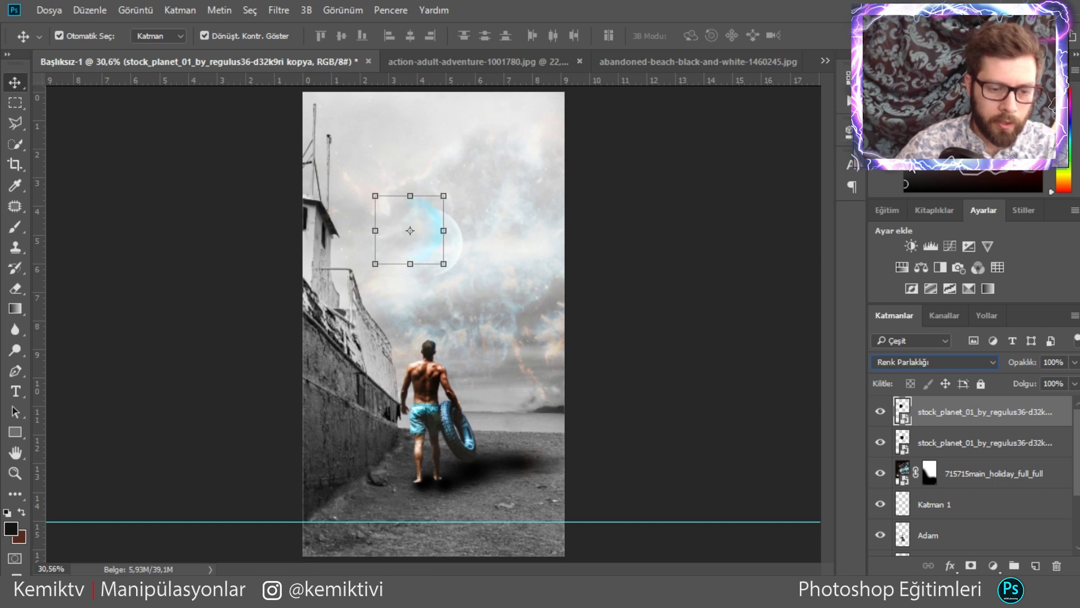
key("Up")
key("Up")
key("Up")
key("Up")
key("Up")
key("Up")
key("Up")
key("Up")
key("Up")
key("Up")
key("Up")
key("Up")
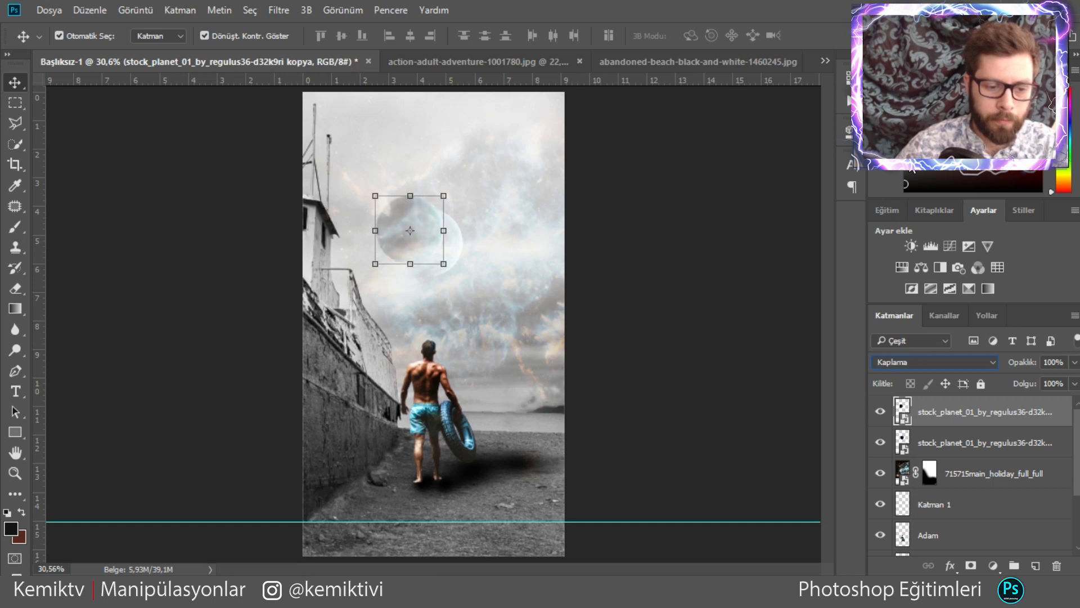
key("Up")
key("Up")
key("Up")
key("Up")
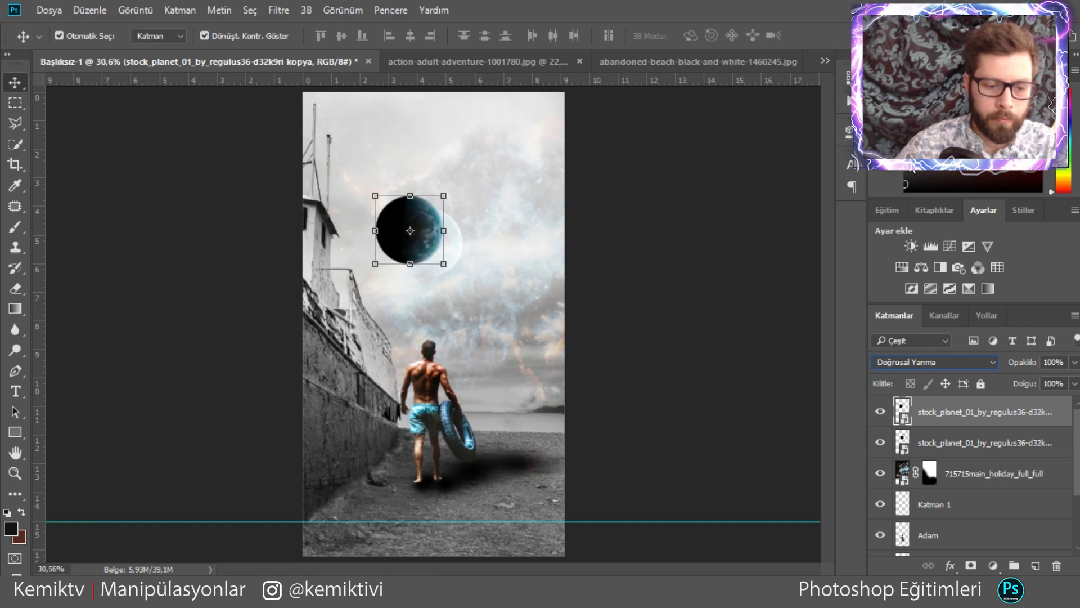
key("Up")
key("Up")
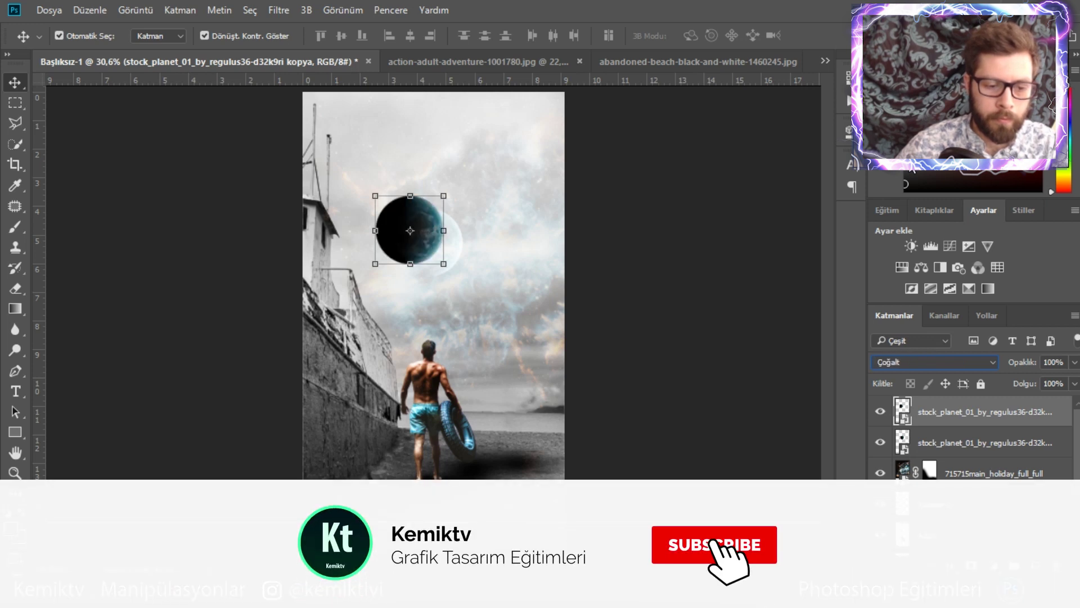
key("Up")
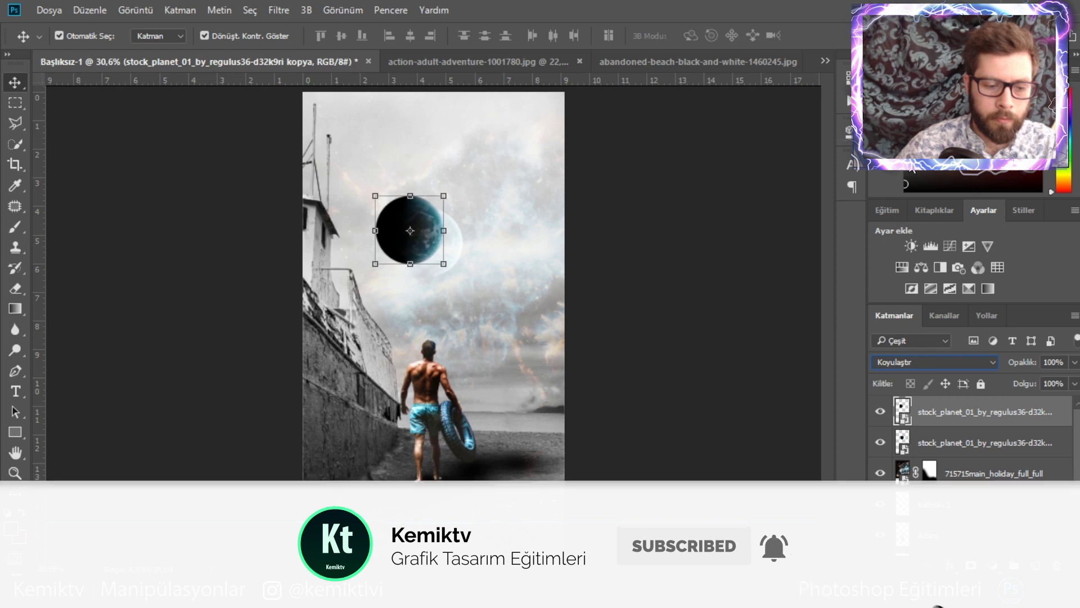
key("Down")
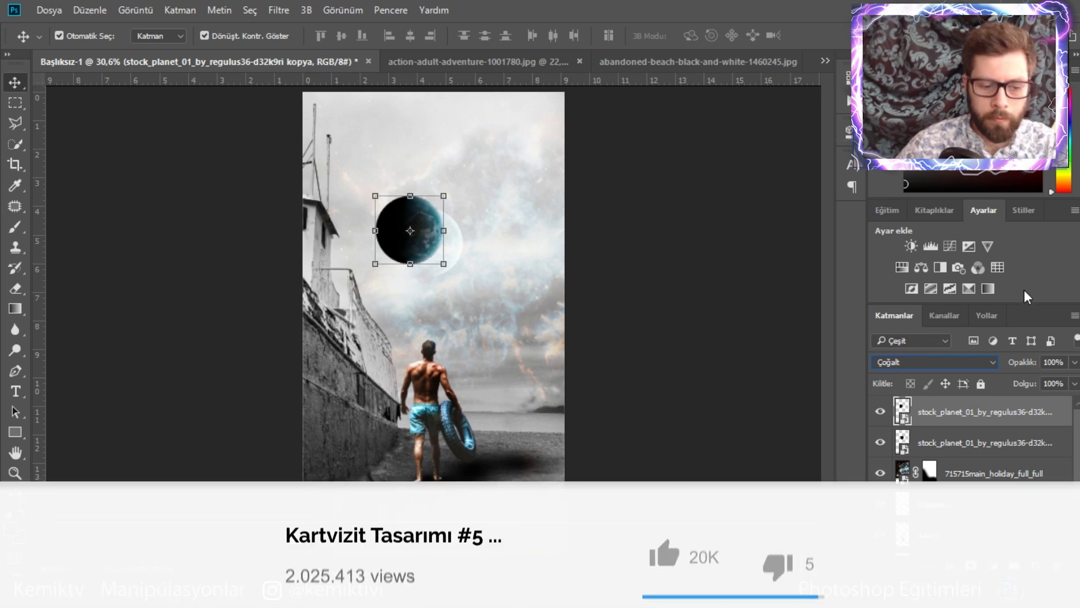
key("Down")
key("Down")
key("Down")
key("Down")
key("Down")
key("Down")
key("Down")
key("Down")
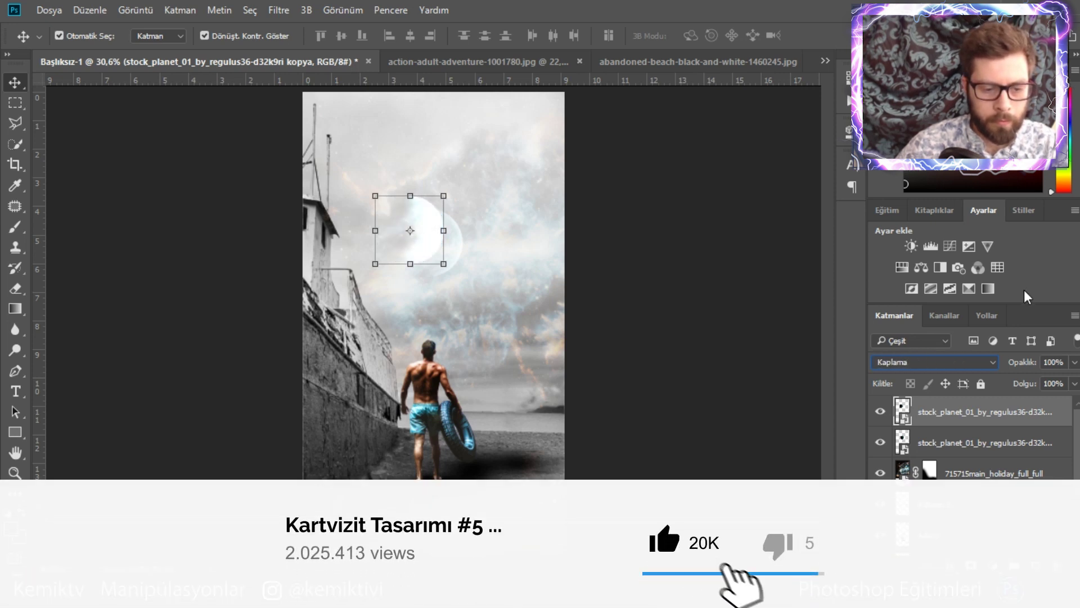
key("Up")
key("Up")
key("Up")
key("Down")
key("Down")
key("Down")
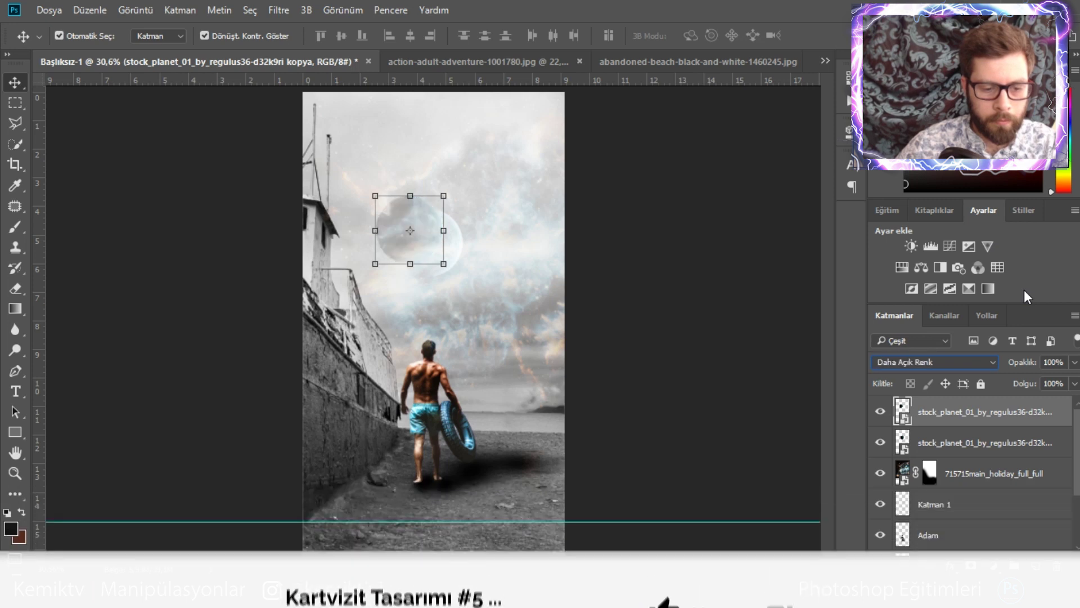
key("Up")
key("Up")
key("Up")
key("Up")
key("Up")
key("Up")
key("Up")
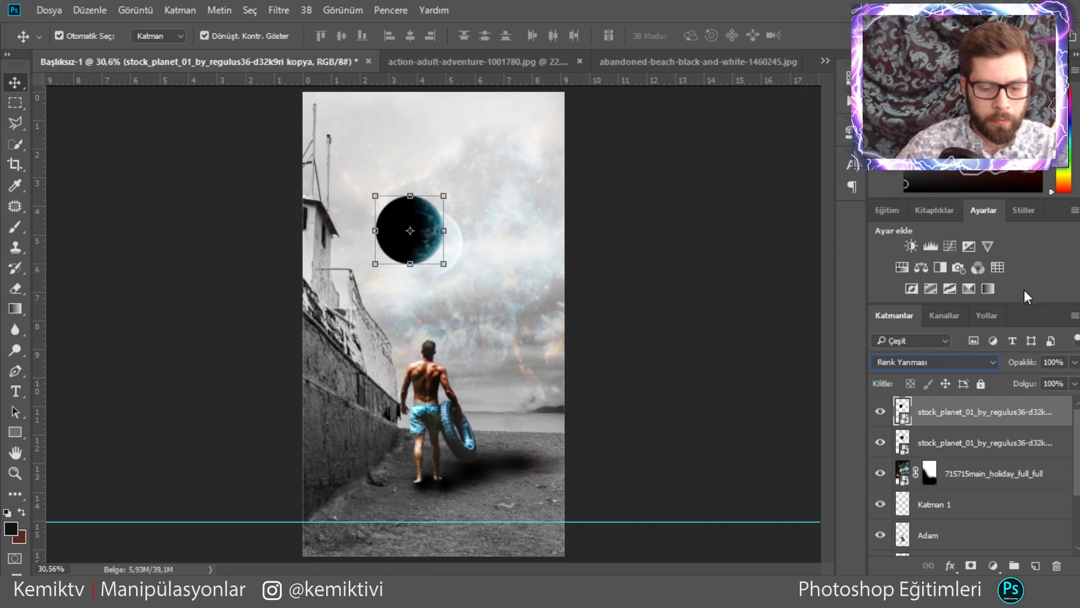
key("Up")
key("Up")
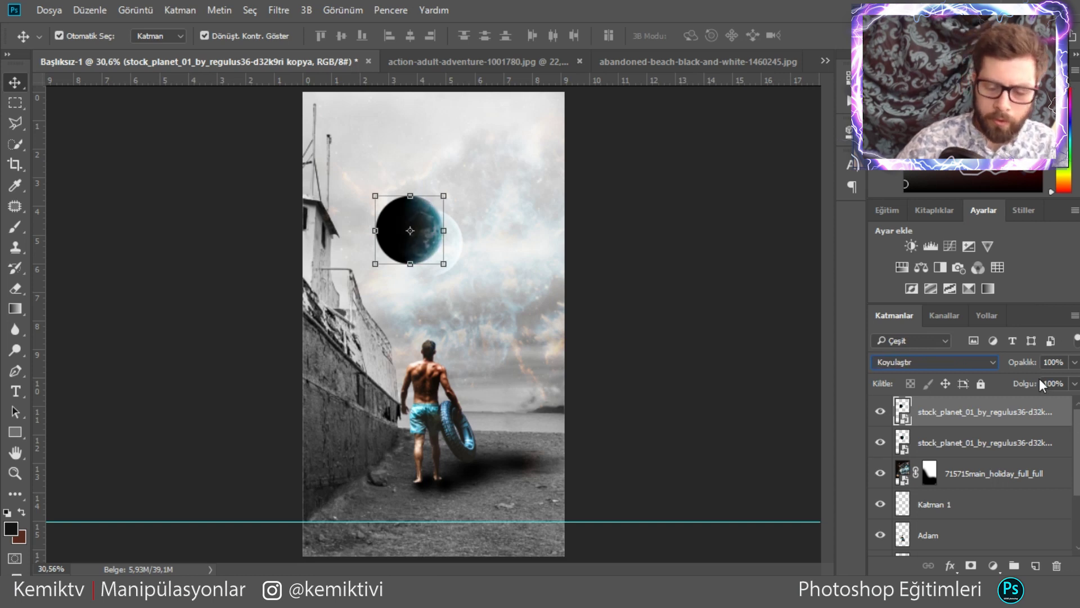
Lower the dark planet layer's Fill to 85%.
left_click(1074, 385)
left_click_drag(1065, 405, 1052, 403)
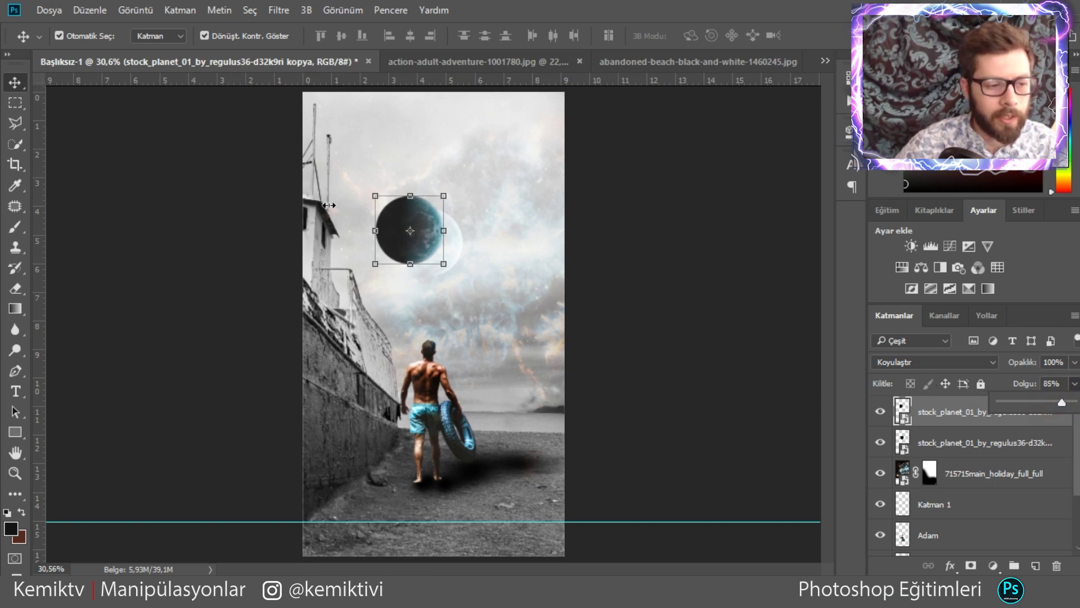
left_click(620, 194)
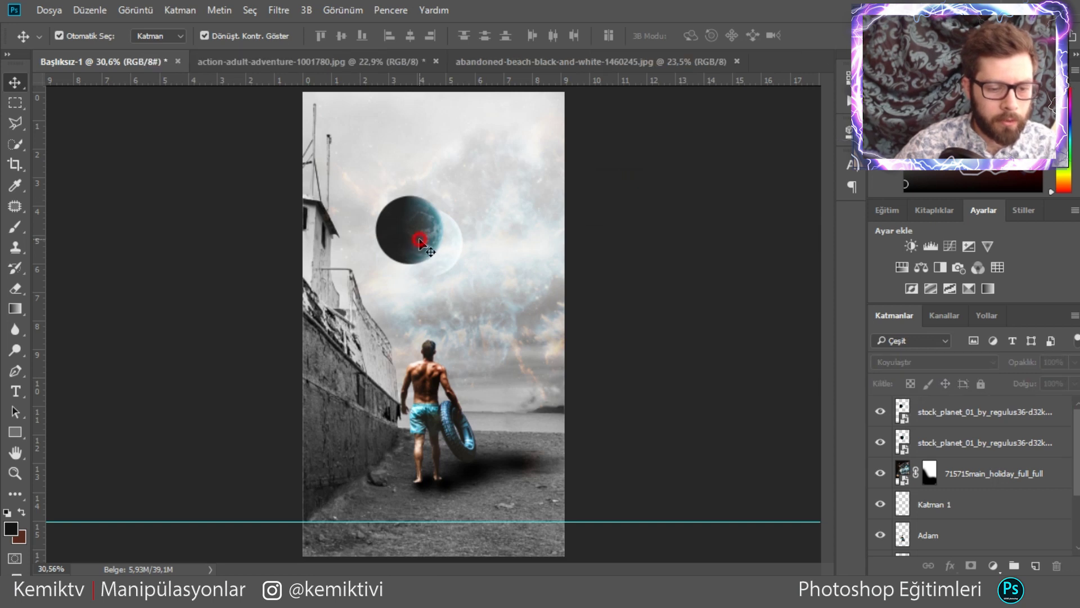
Nudge the dark planet right and enlarge the pale moon copy behind it.
left_click_drag(419, 240, 419, 252)
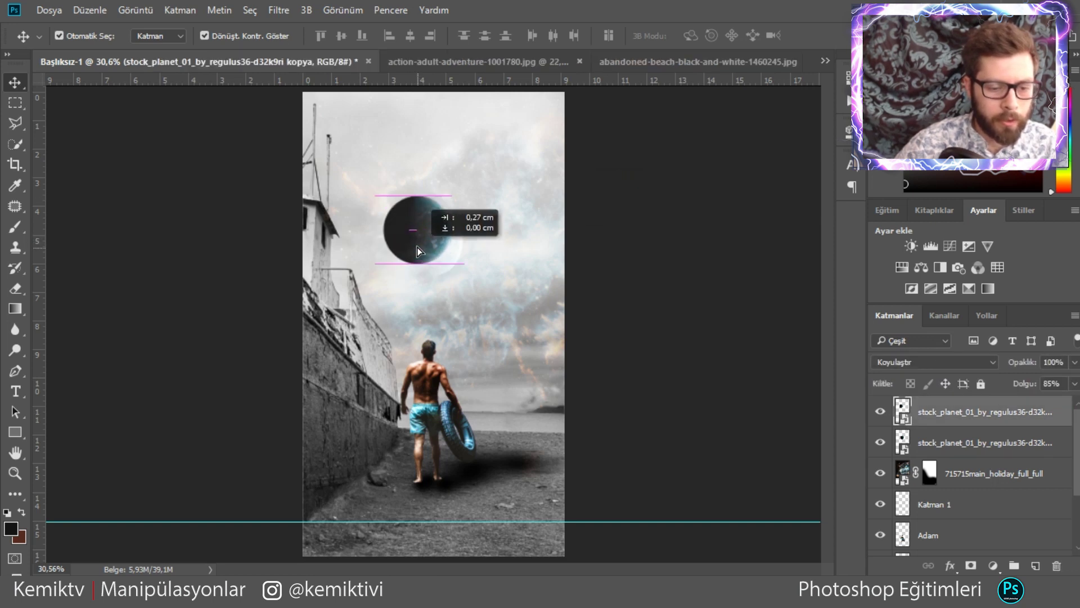
left_click(634, 259)
left_click_drag(455, 259, 460, 270)
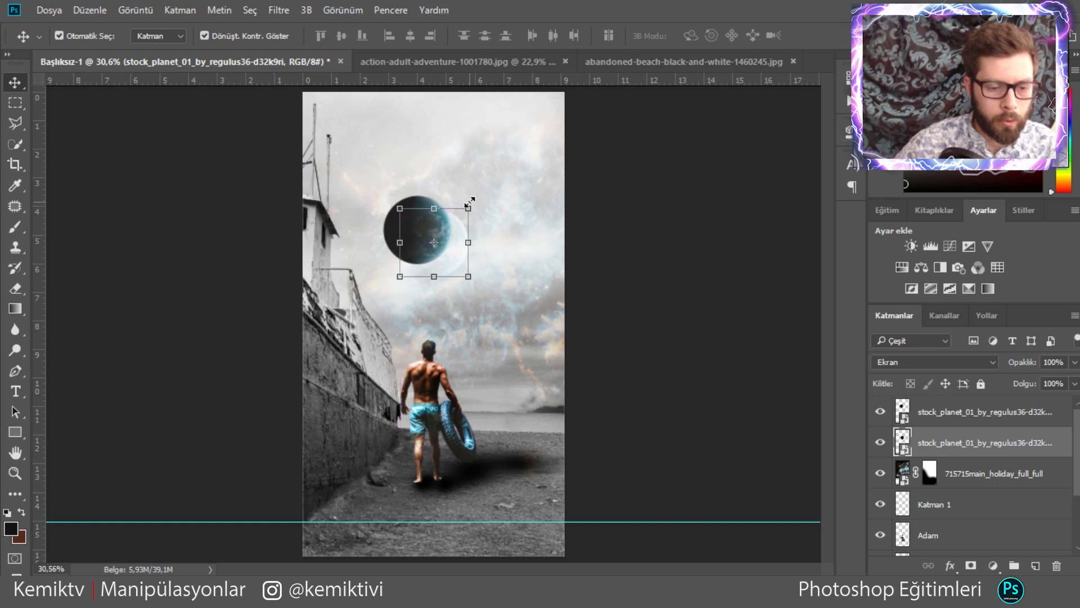
mouse_move(470, 209)
left_mouse_down()
mouse_move(482, 213)
mouse_move(466, 251)
left_mouse_up()
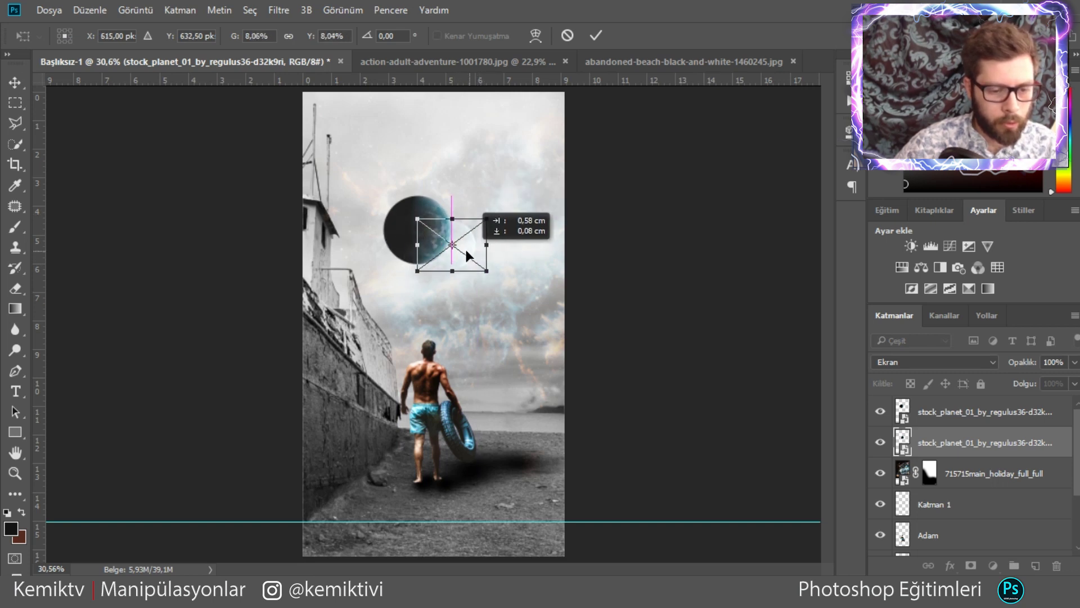
left_click(596, 35)
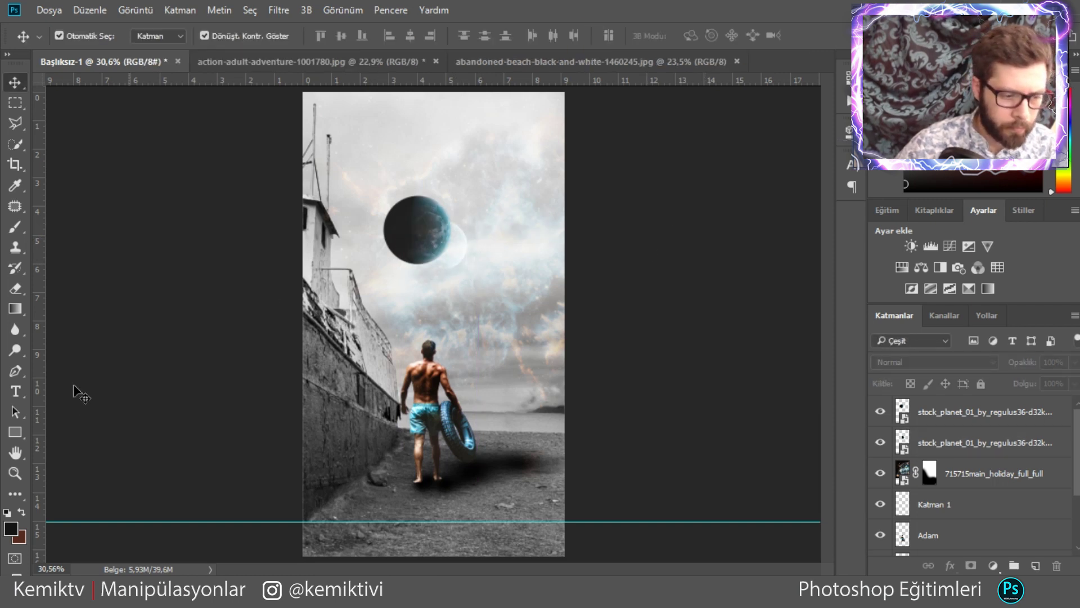
Abandon a crop, then select both planet layers and shift them up slightly.
left_click(15, 164)
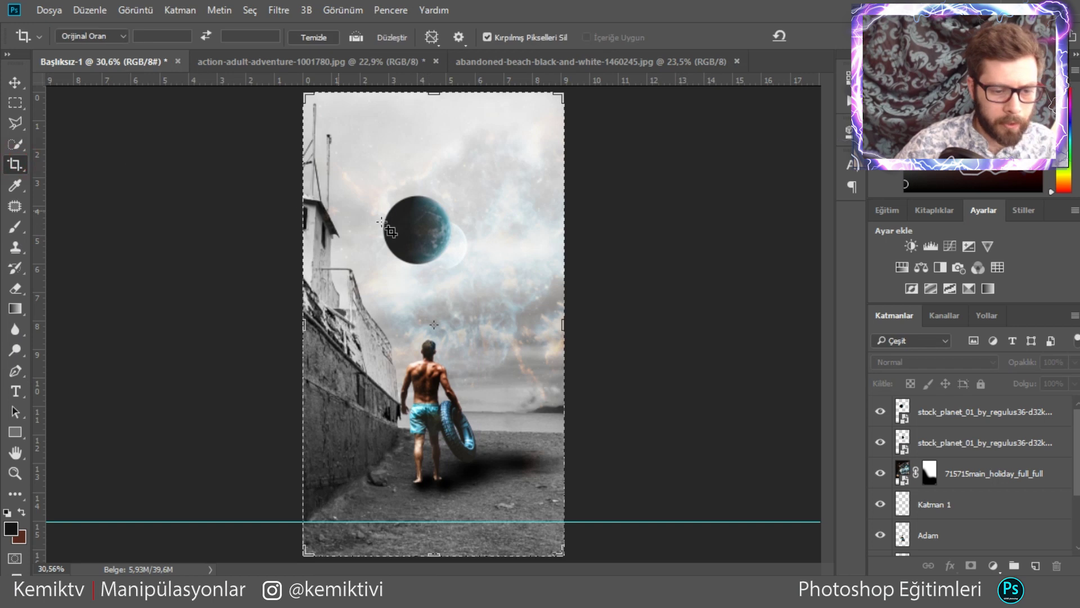
left_click(440, 222)
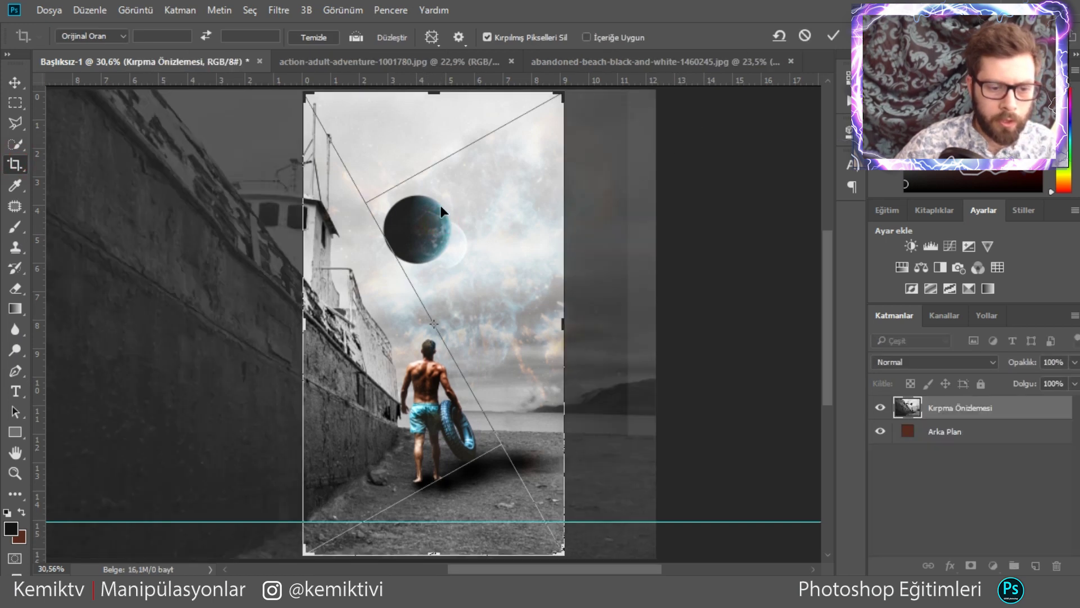
left_click(804, 37)
left_click(16, 82)
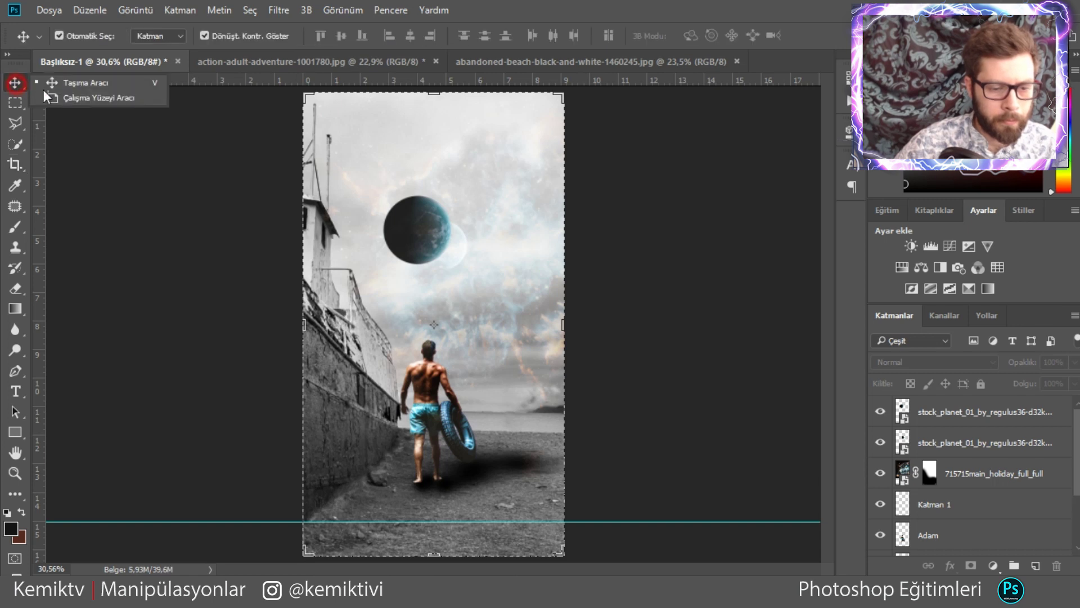
left_click(407, 223)
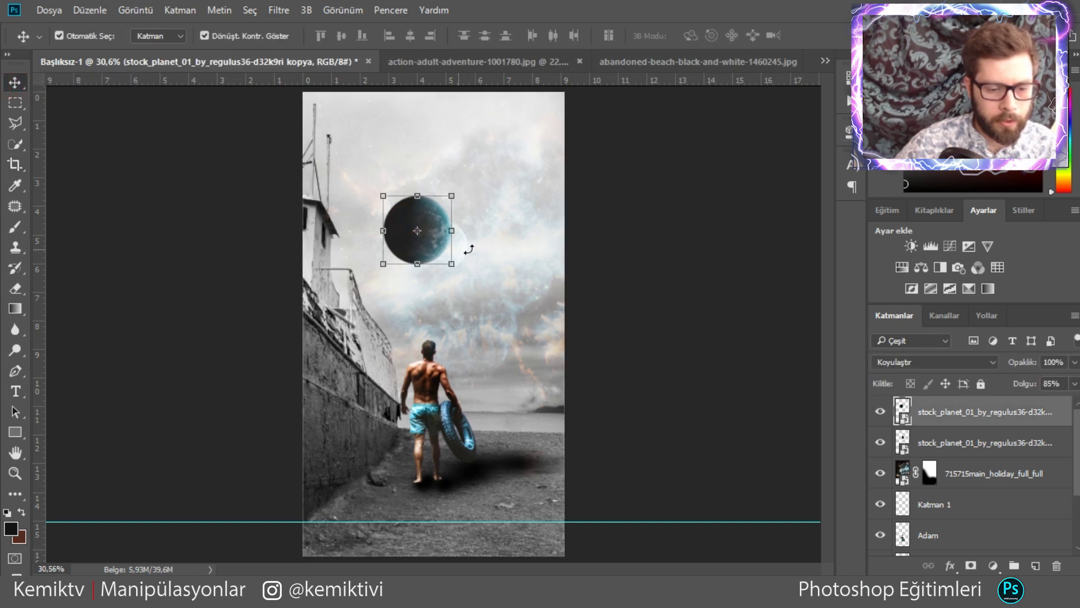
left_click(489, 246)
left_click(426, 234, "shift")
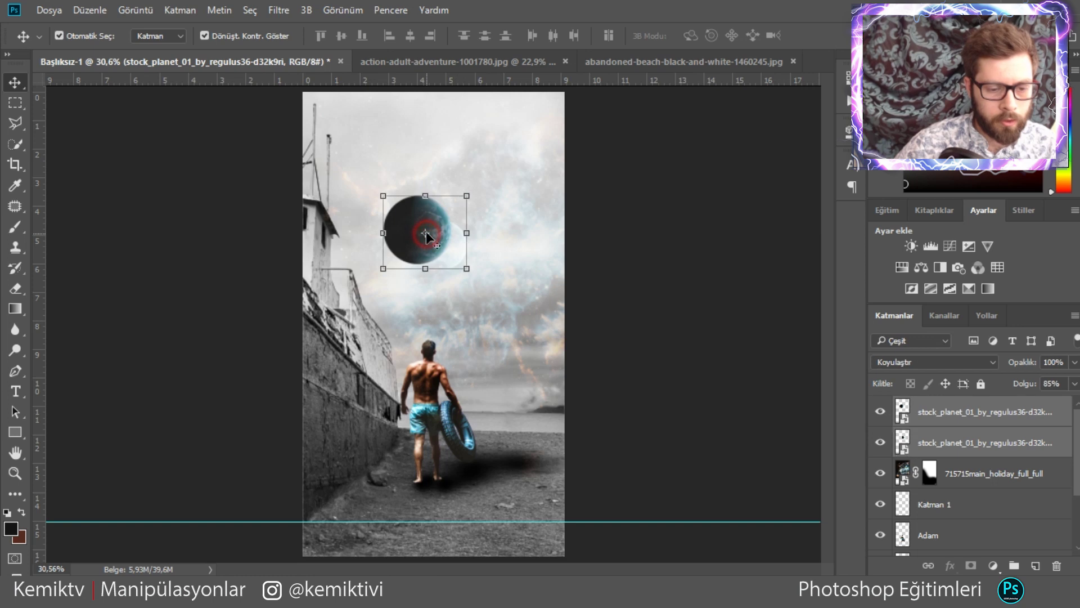
left_click_drag(426, 234, 427, 241)
left_click(635, 233)
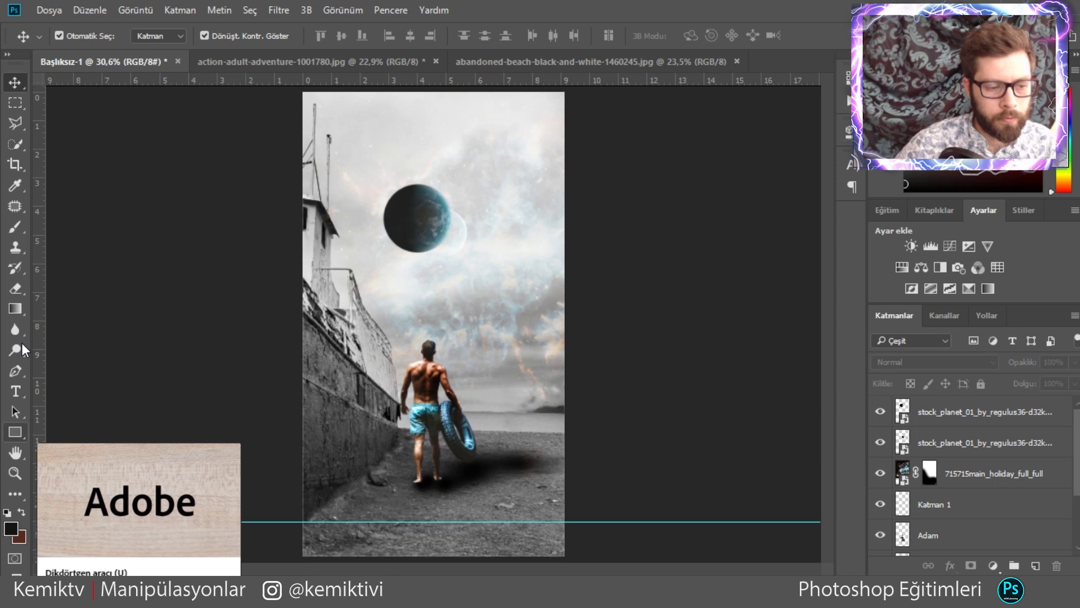
Preview another crop of the canvas and cancel it without applying.
left_click(15, 164)
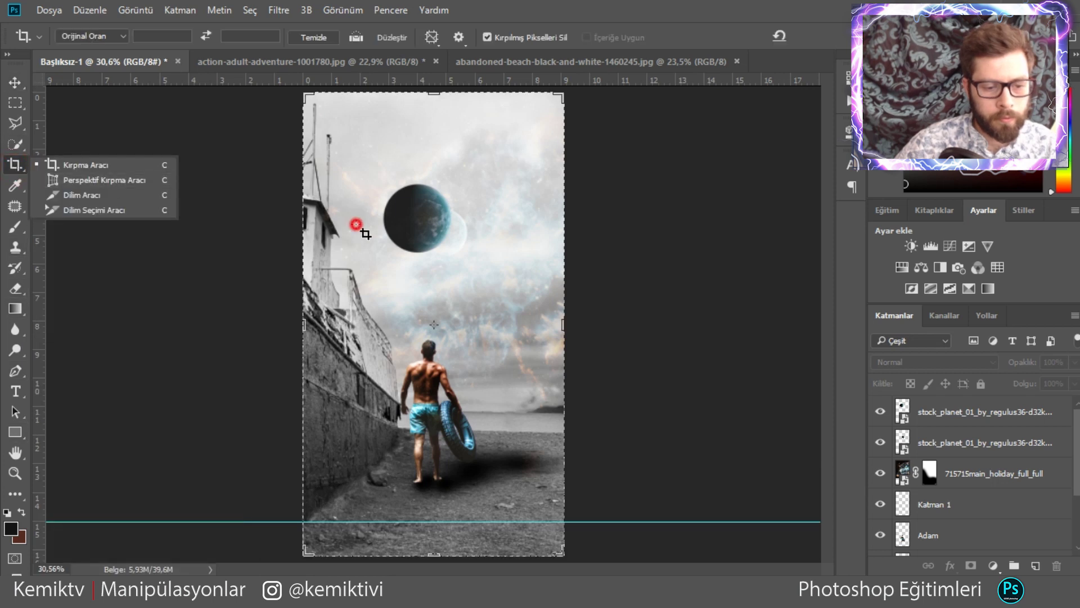
left_click(357, 225)
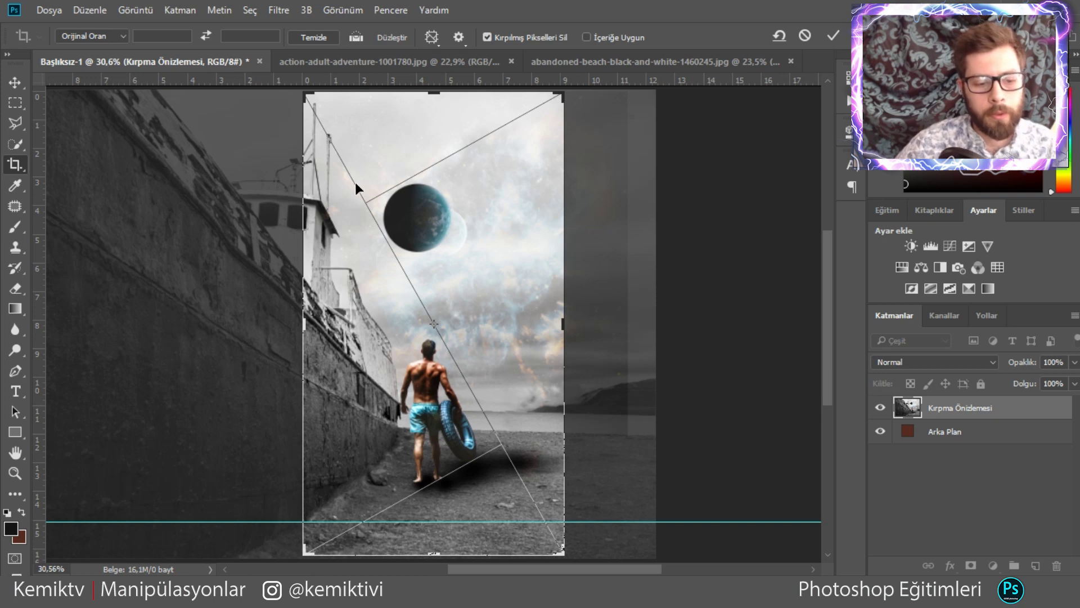
left_click(15, 83)
left_click(600, 227)
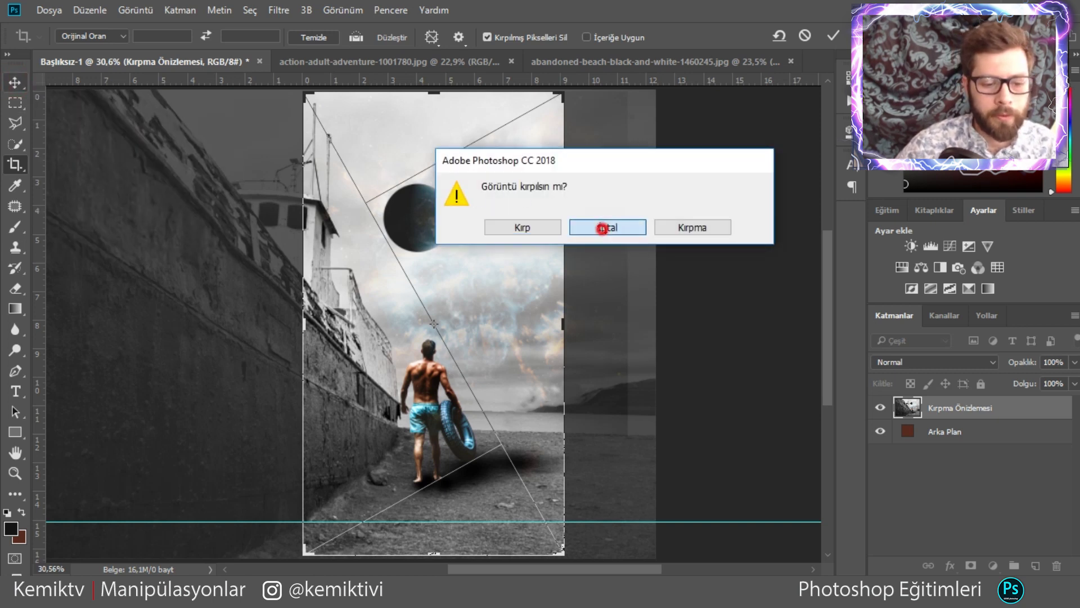
left_click(16, 82)
left_click(600, 226)
left_click(807, 35)
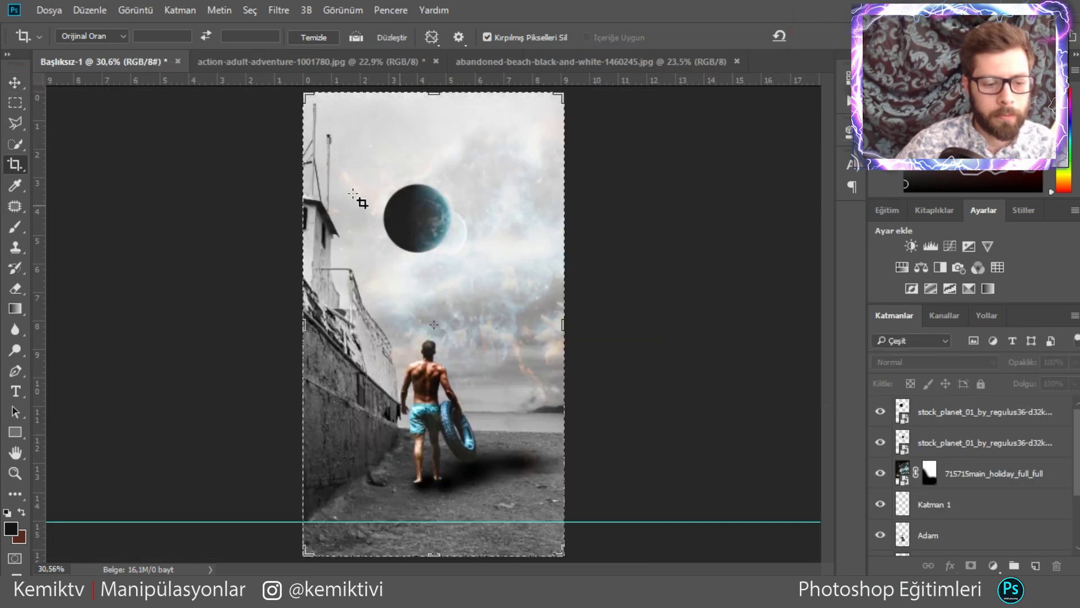
left_click(15, 83)
Move both planet layers toward the upper left and scale them down.
left_click(457, 248)
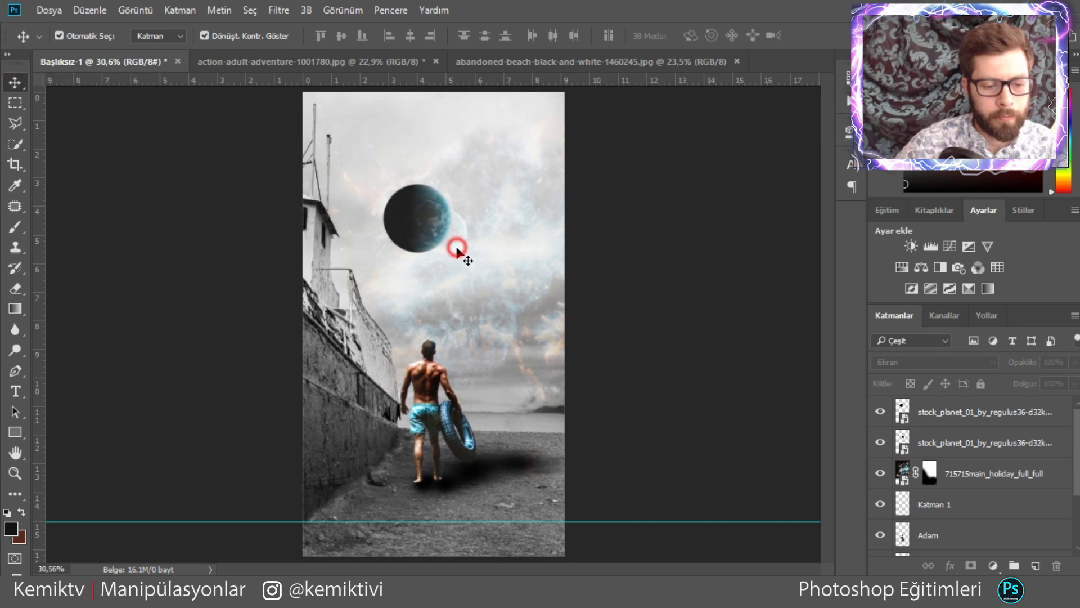
left_click(401, 220, "shift")
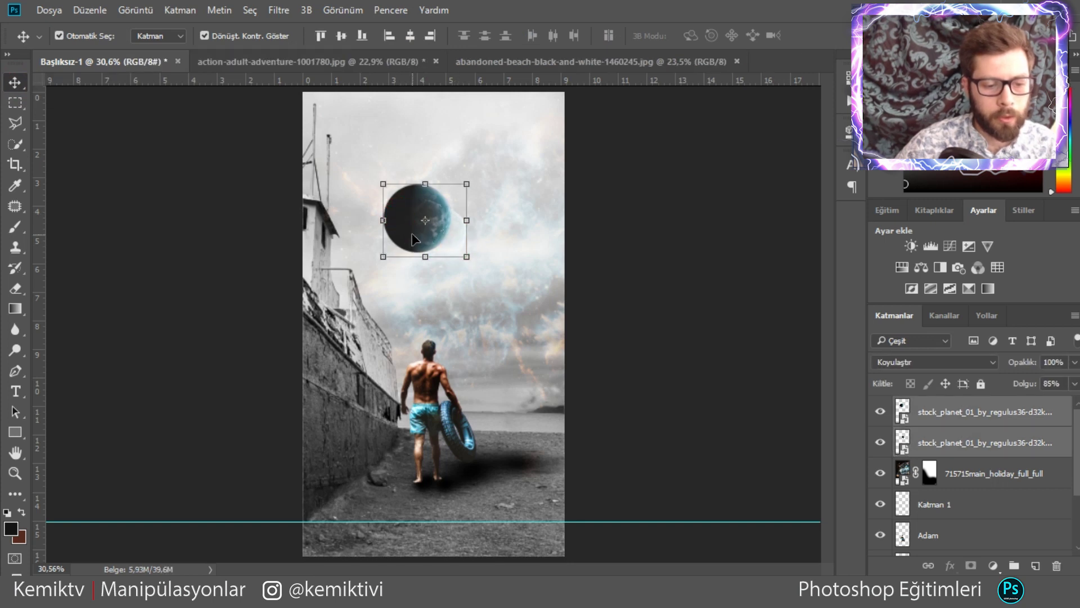
left_click_drag(413, 239, 387, 177)
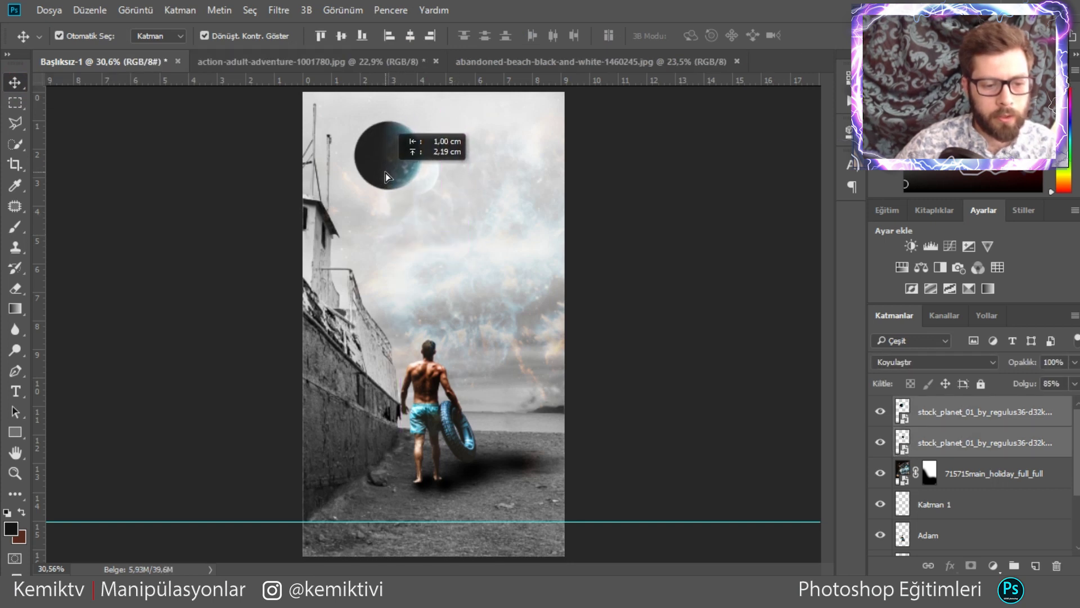
left_click_drag(445, 194, 397, 167)
left_click(744, 37)
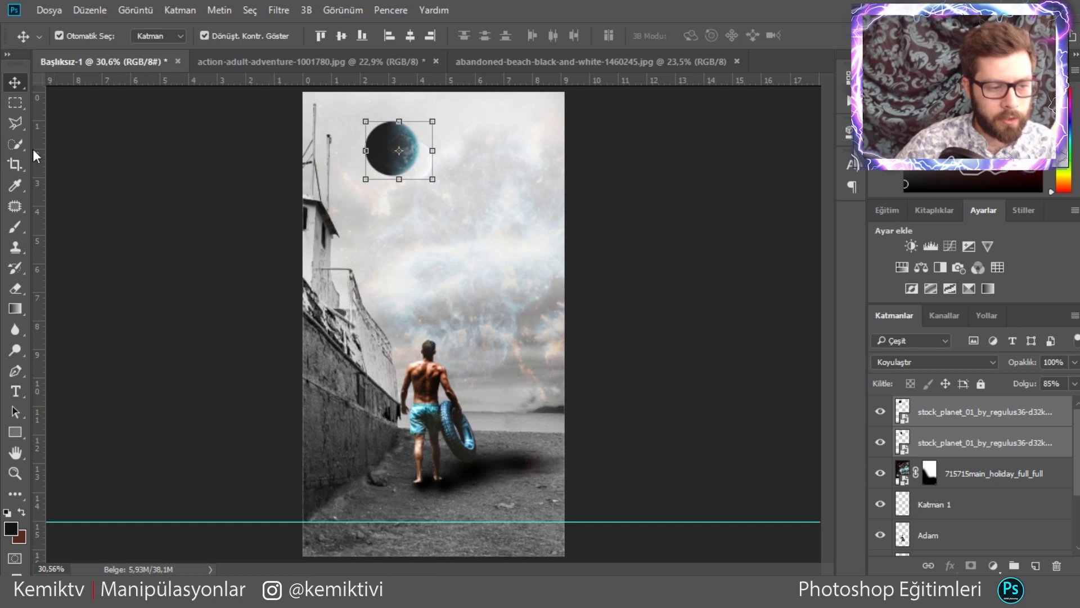
Cancel a crop preview, then nudge both planet layers slightly left.
left_click(16, 164)
left_click(374, 256)
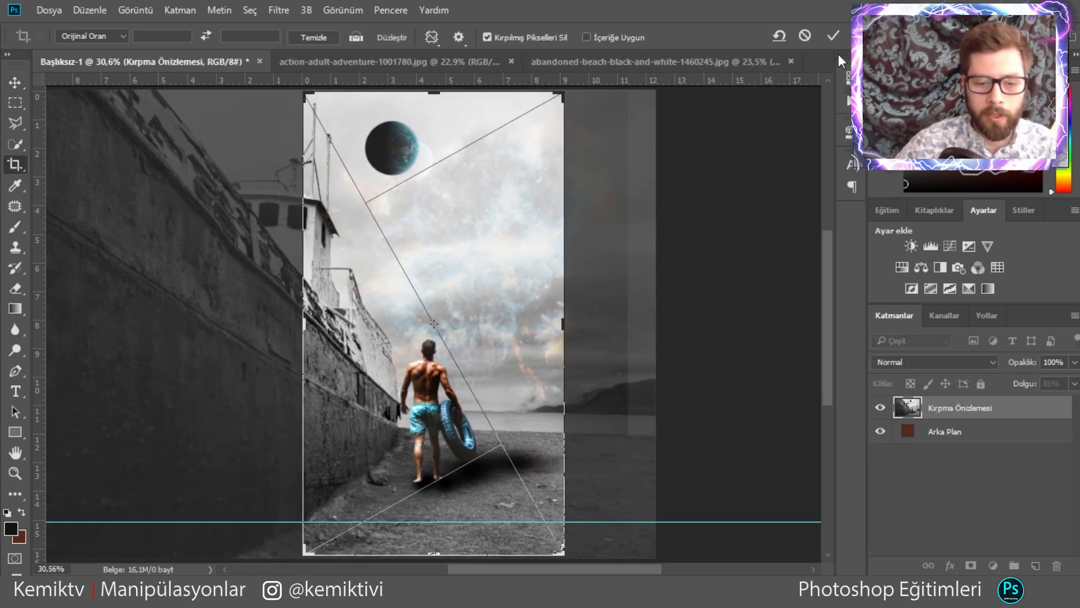
left_click(805, 37)
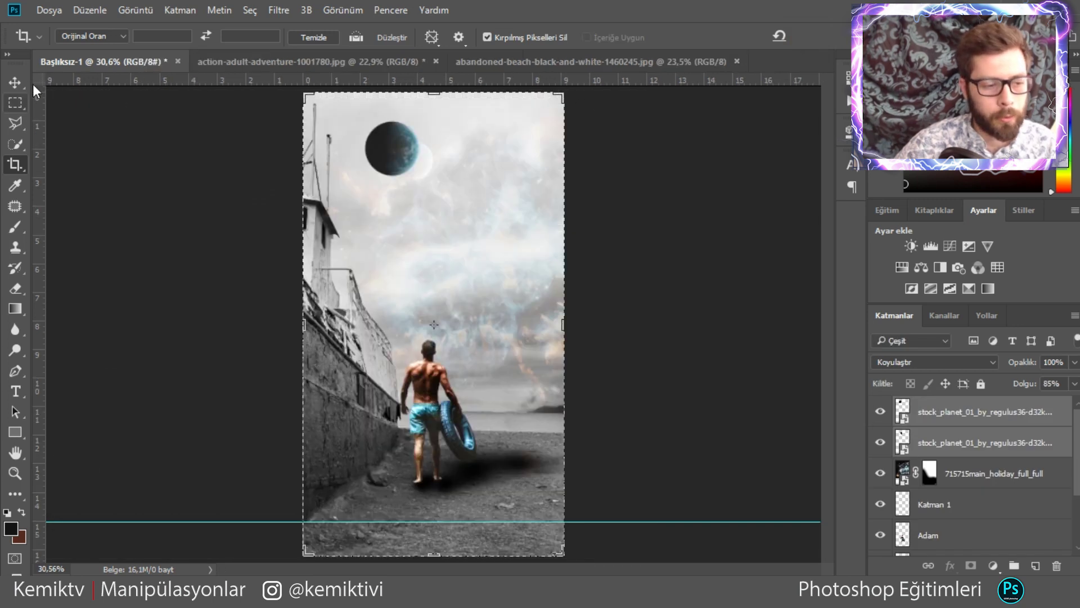
left_click(14, 83)
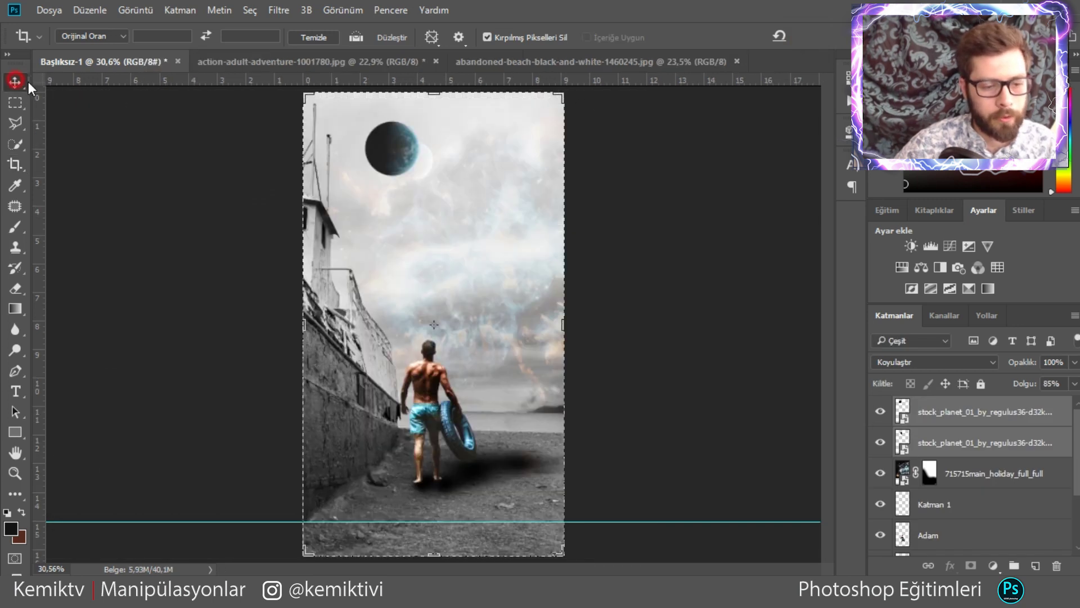
left_click(496, 174)
left_click(389, 165)
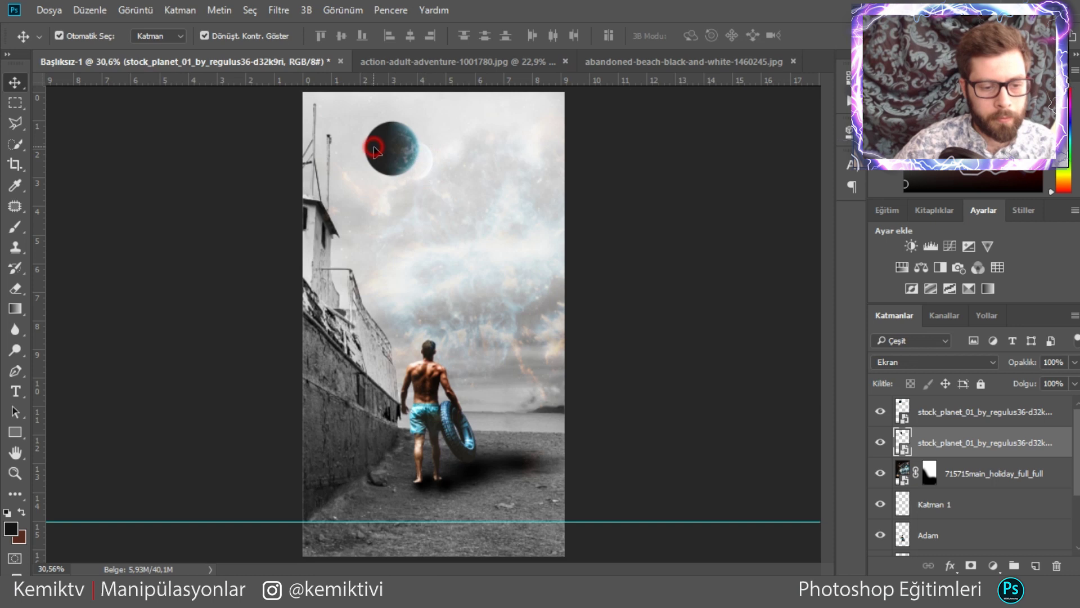
left_click(376, 156, "shift")
left_click_drag(393, 165, 381, 176)
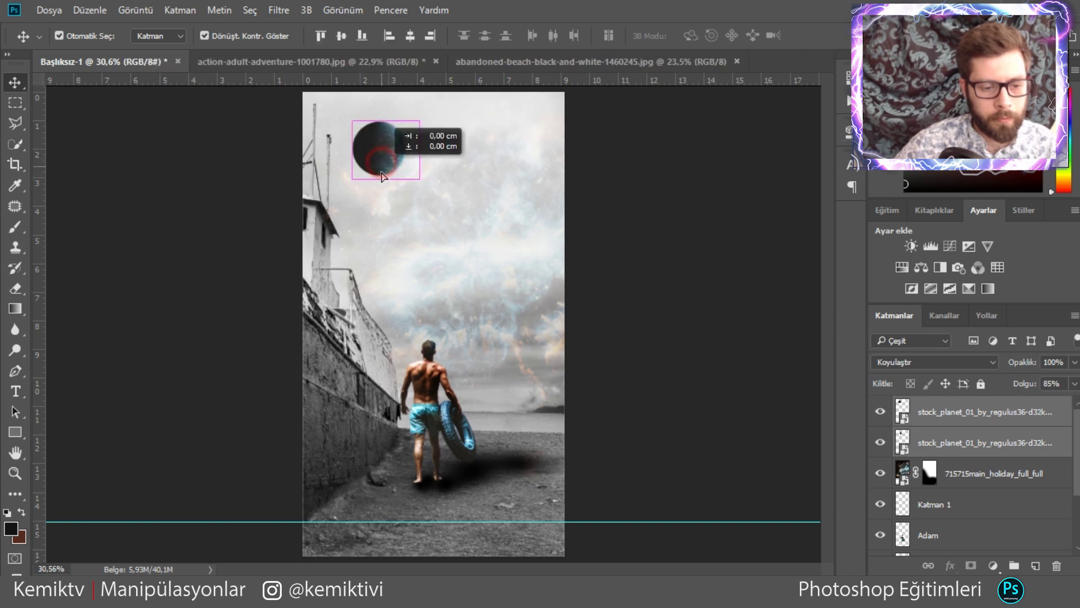
Preview a crop of the canvas once more and cancel it.
left_click(16, 164)
left_click(415, 178)
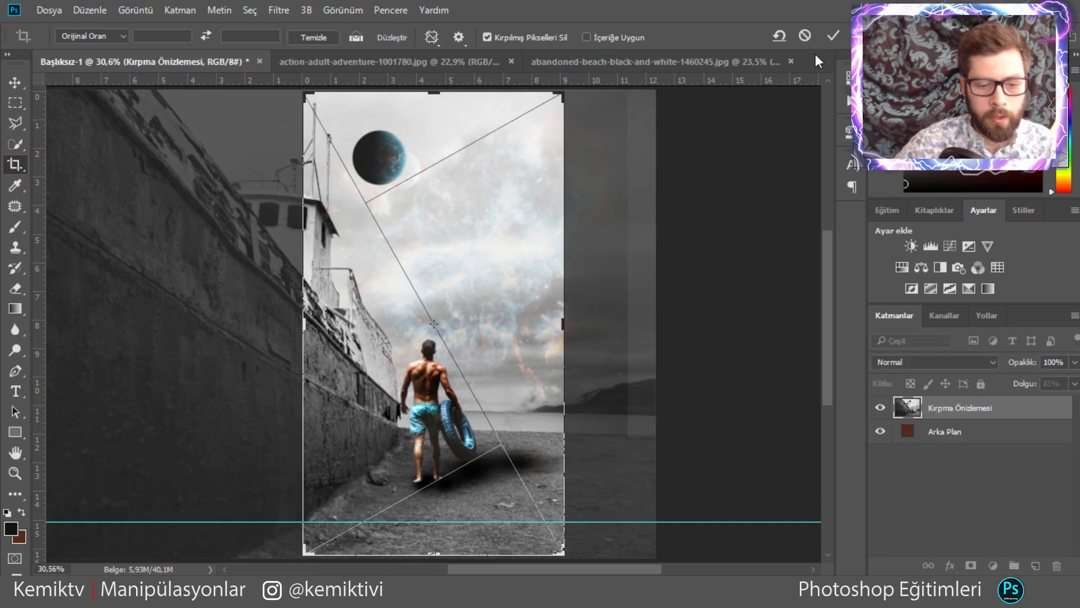
left_click(807, 33)
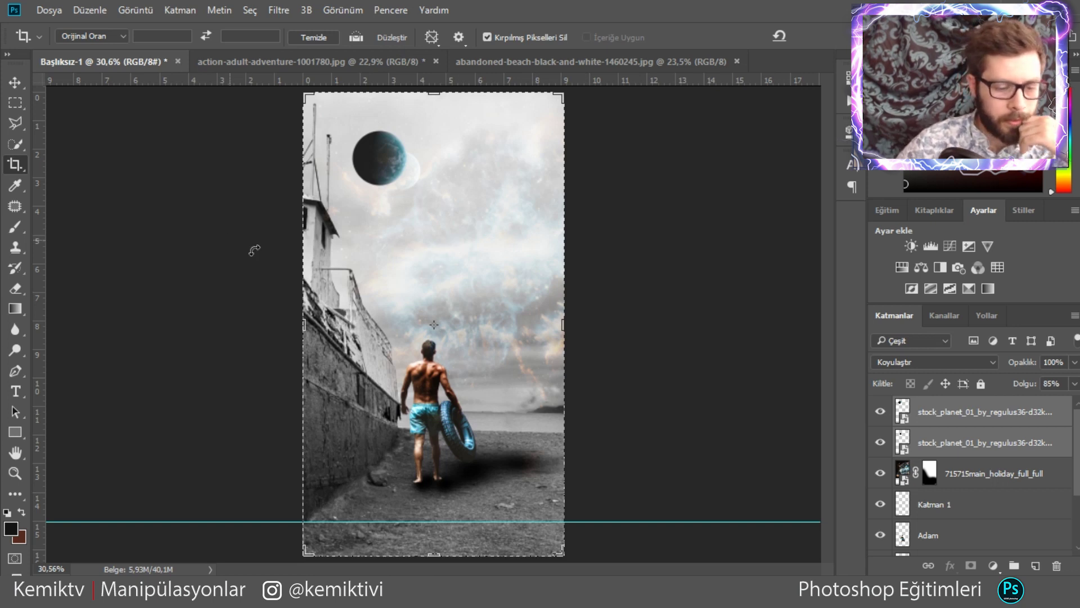
Switch to File Explorer and scroll the Jpeg folder to locate the volcano photo.
key("alt+Tab")
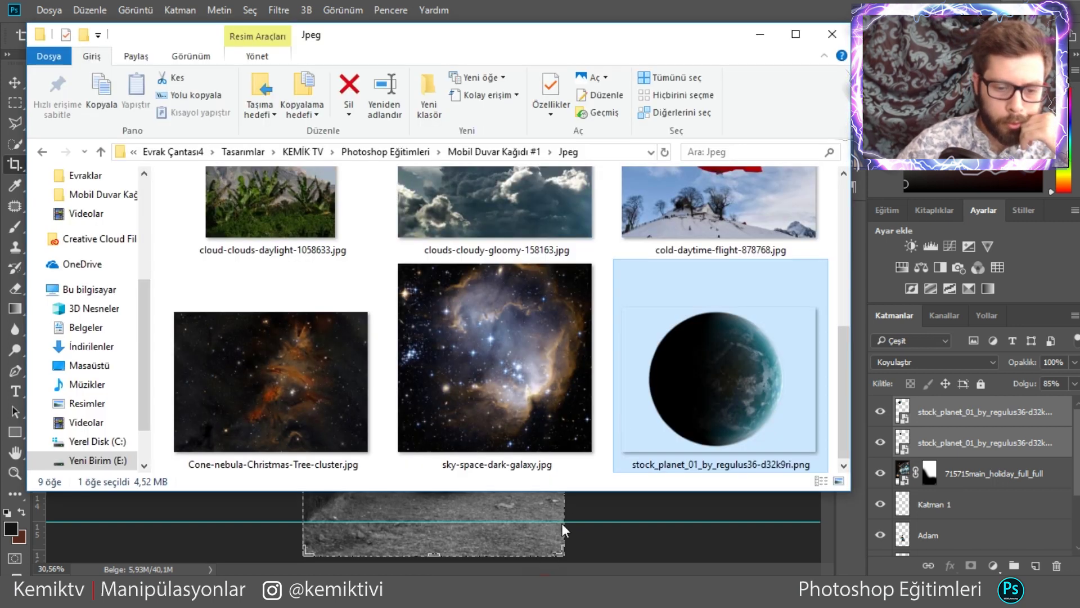
scroll(691, 361, "up", 3)
scroll(694, 363, "down", 3)
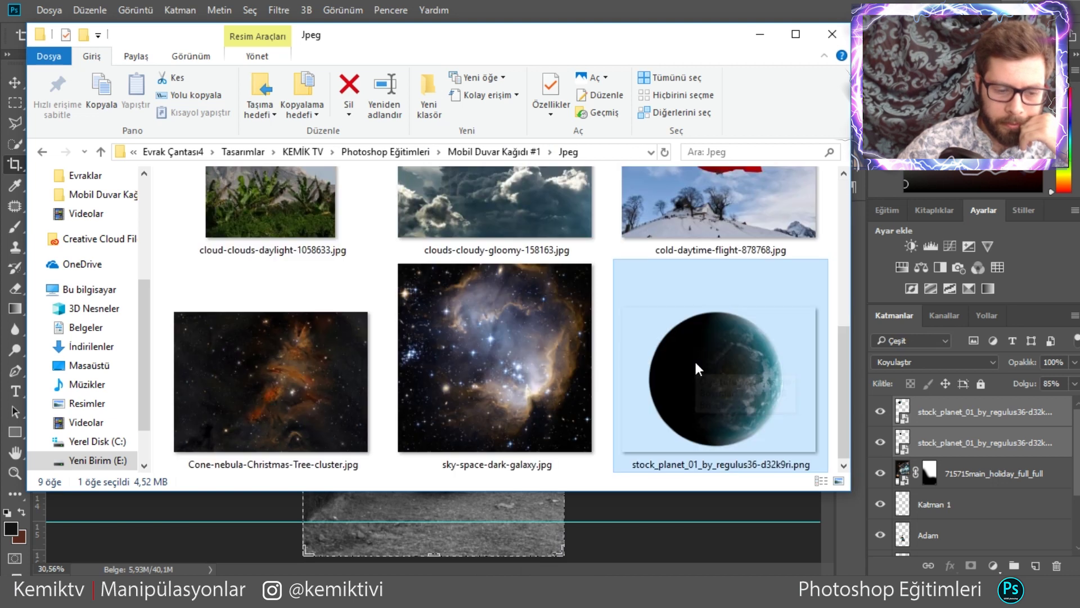
scroll(694, 359, "up", 3)
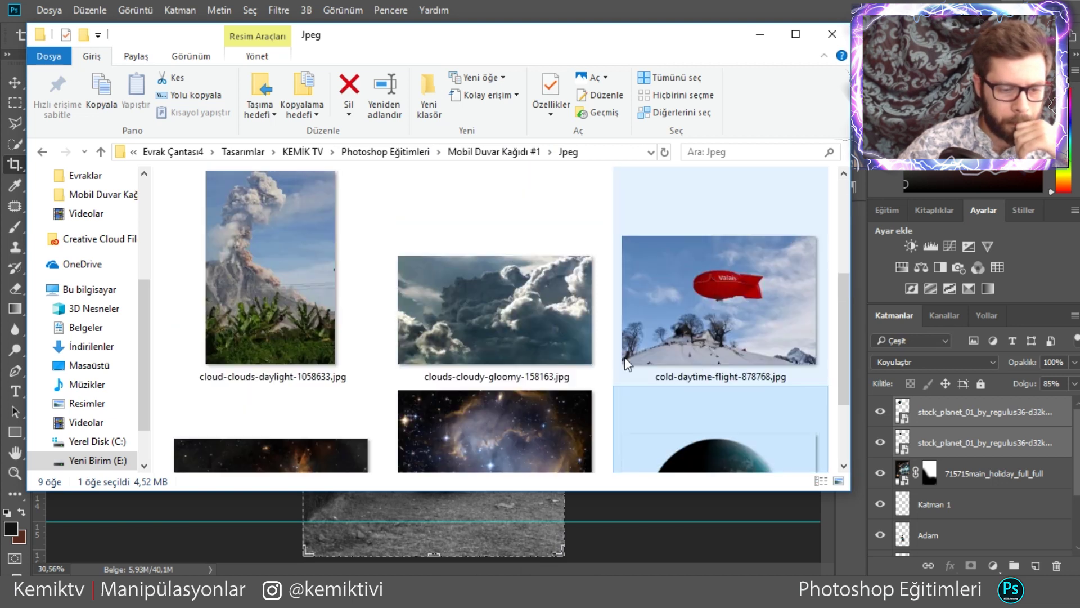
Place the volcano photo, shrink it and position it in the upper-left sky.
left_click_drag(314, 276, 400, 518)
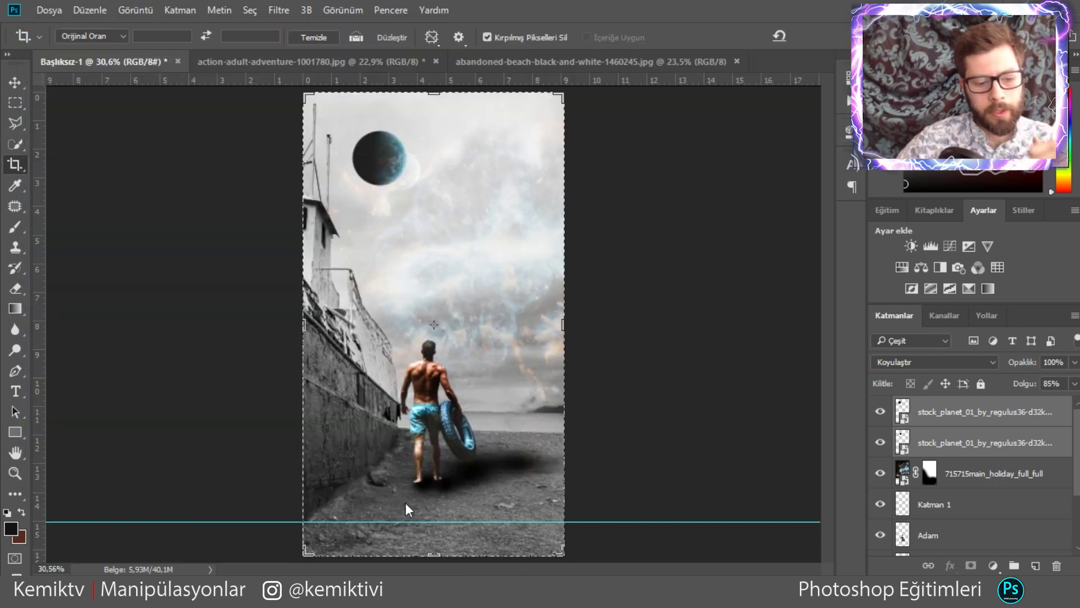
mouse_move(432, 360)
left_mouse_down()
mouse_move(598, 425)
mouse_move(396, 386)
left_mouse_up()
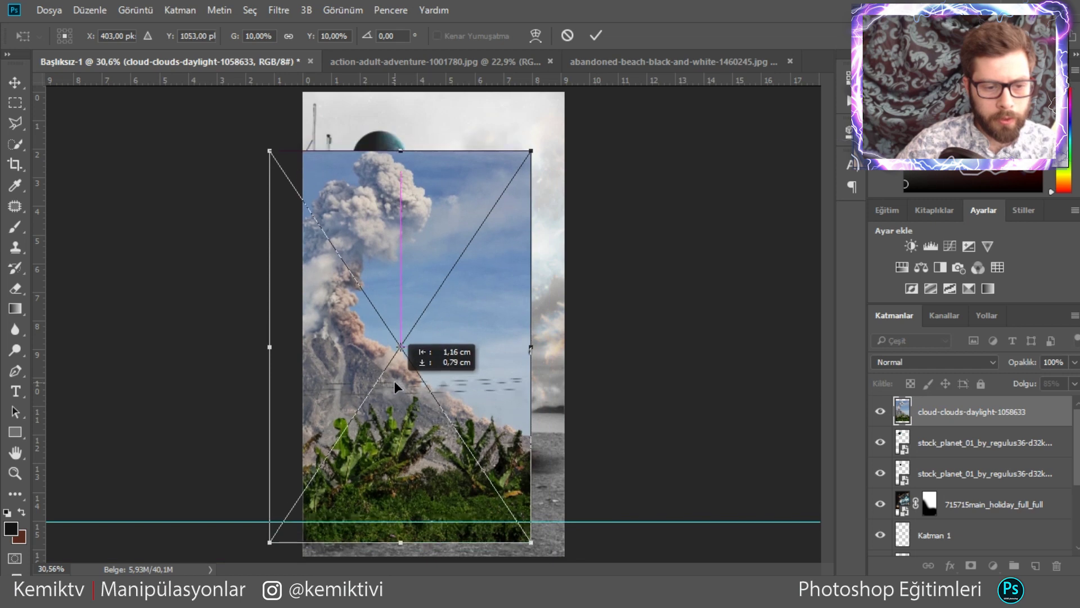
left_click_drag(393, 386, 394, 389)
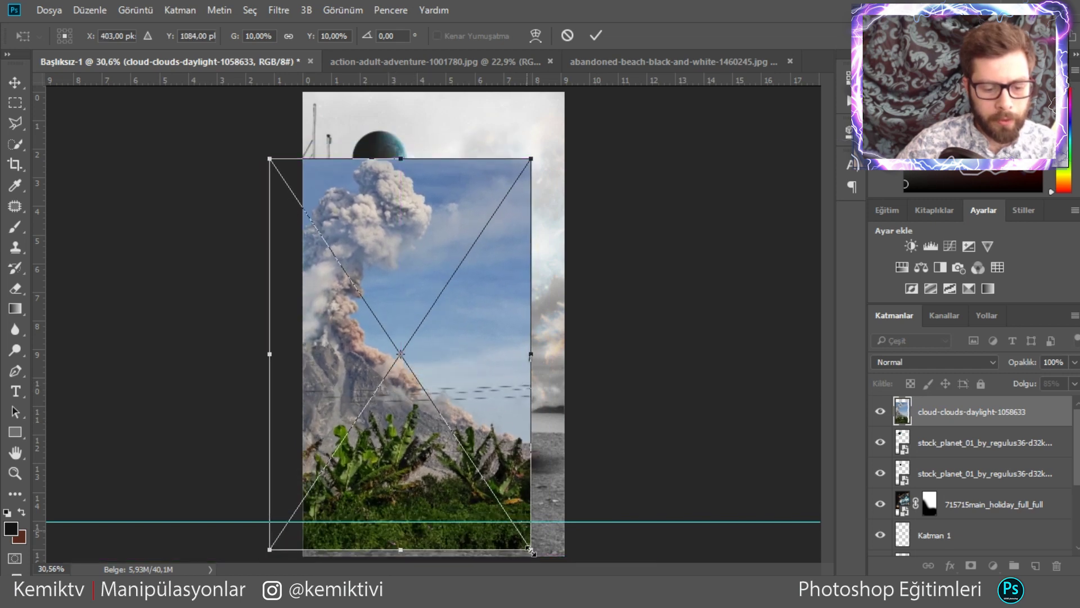
left_click_drag(526, 544, 446, 444)
left_click_drag(369, 378, 376, 395)
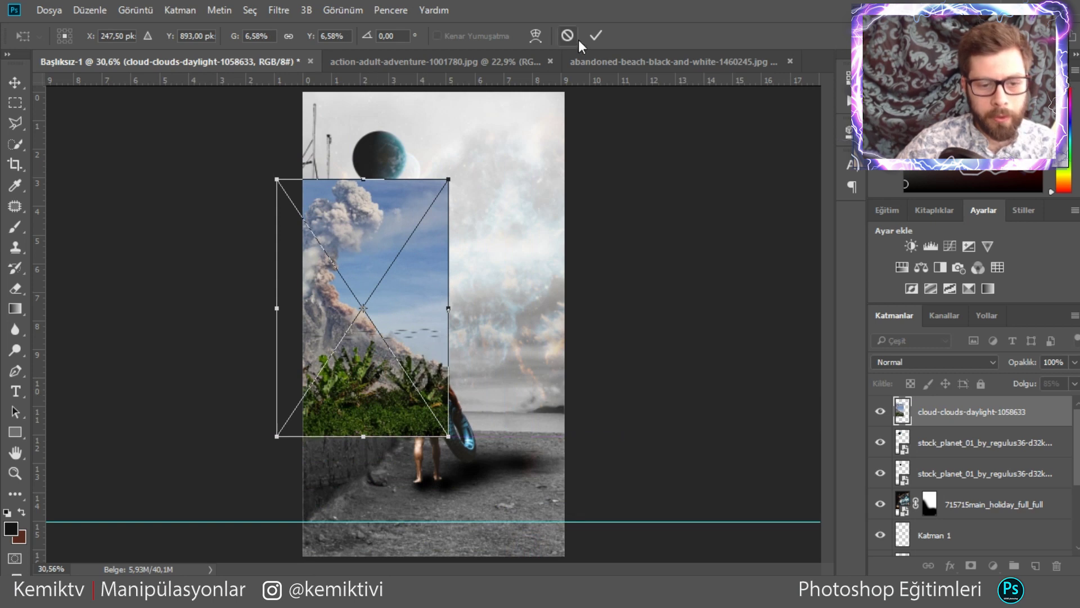
left_click(596, 35)
key("c")
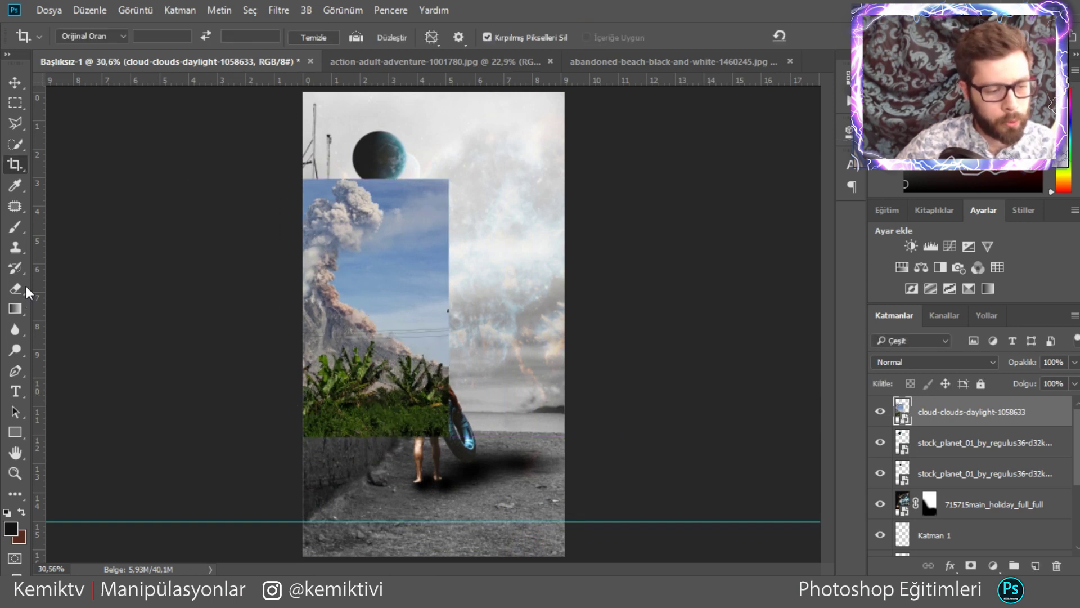
Mask the volcano off the man and ship, then load its mask as a selection.
left_click(25, 288)
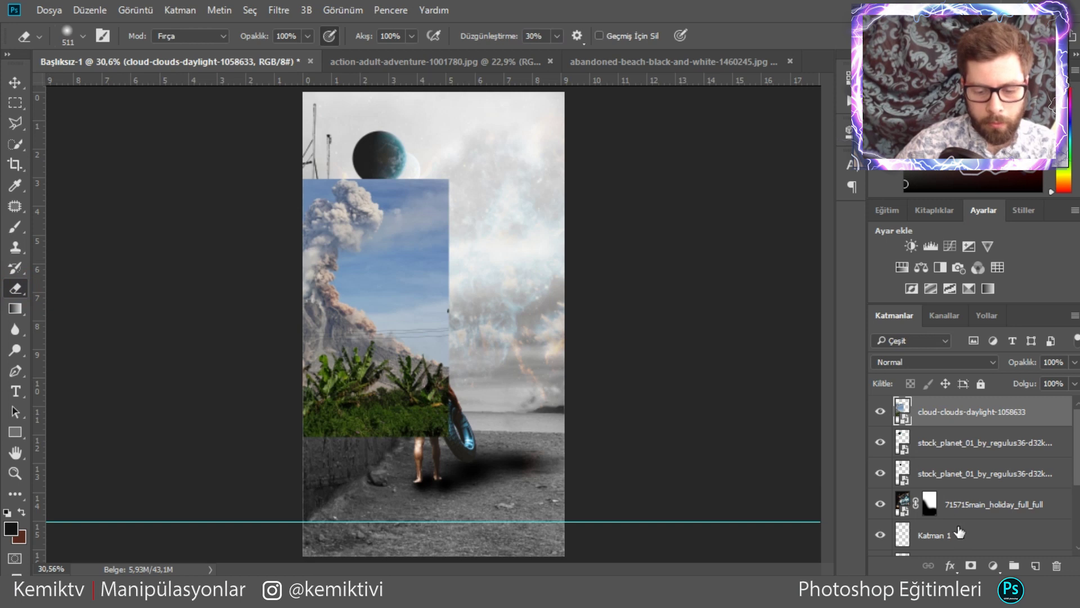
left_click(972, 567)
mouse_move(622, 427)
left_mouse_down()
mouse_move(482, 434)
mouse_move(434, 362)
mouse_move(299, 415)
mouse_move(394, 332)
mouse_move(371, 338)
left_mouse_up()
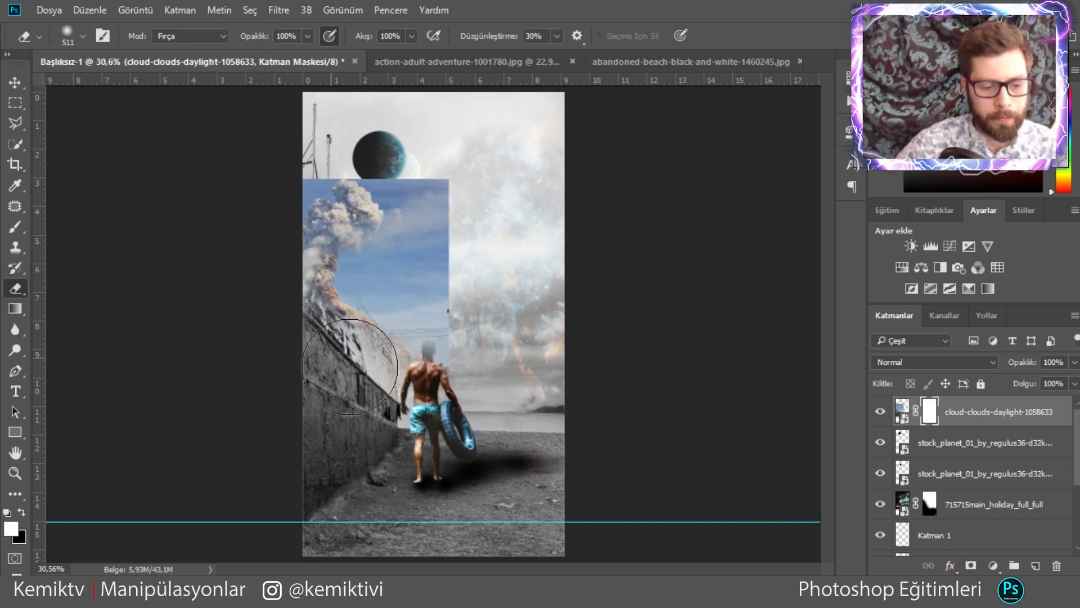
mouse_move(455, 275)
left_mouse_down()
mouse_move(458, 132)
mouse_move(472, 186)
mouse_move(396, 140)
mouse_move(428, 159)
mouse_move(434, 205)
mouse_move(415, 314)
left_mouse_up()
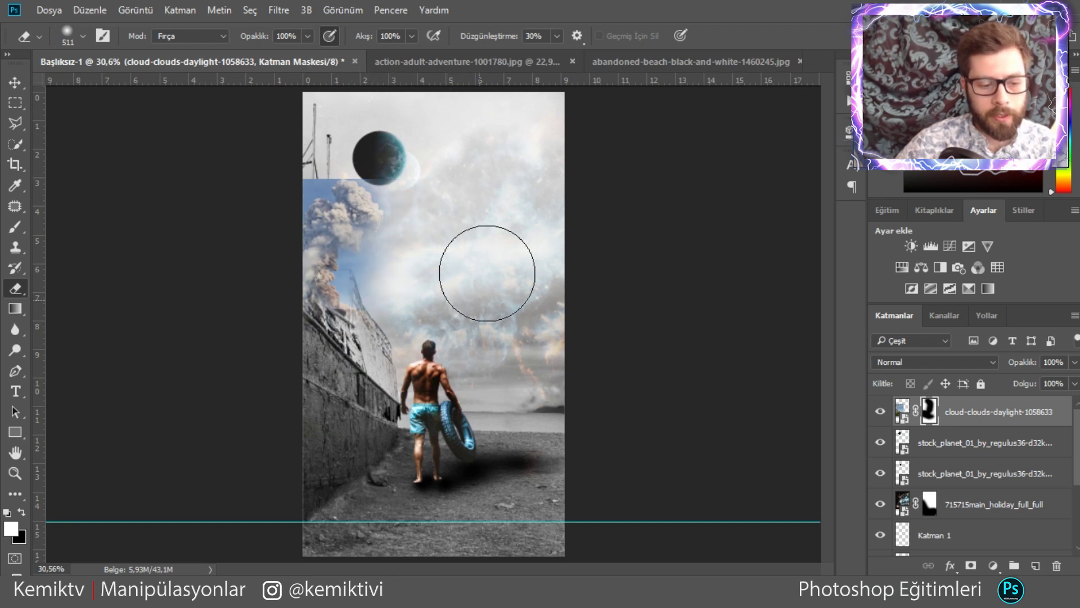
scroll(288, 192, "up", 1)
scroll(288, 168, "up", 1)
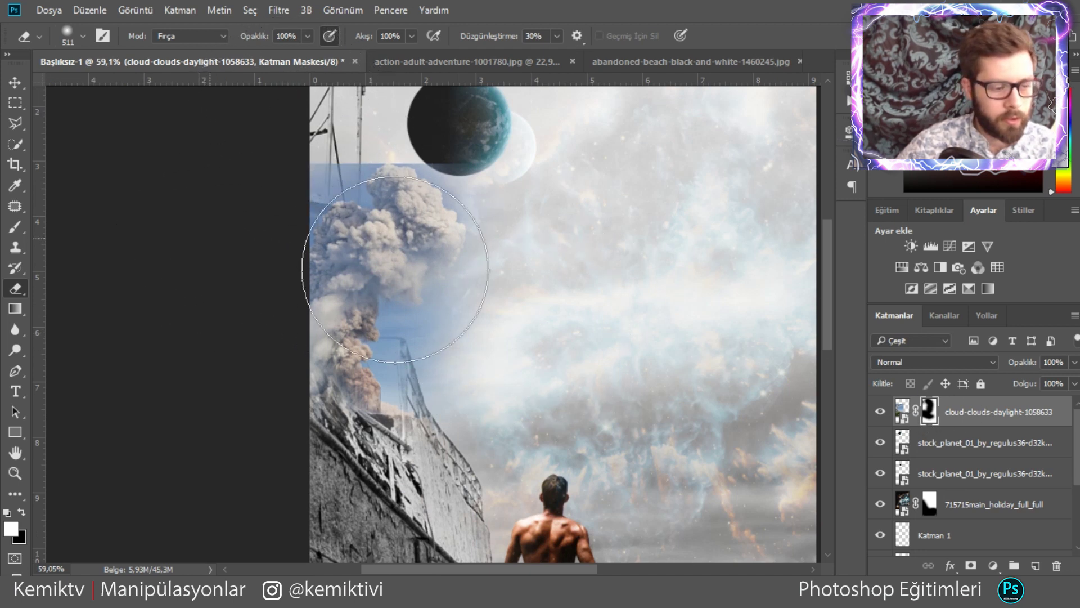
right_click(929, 414)
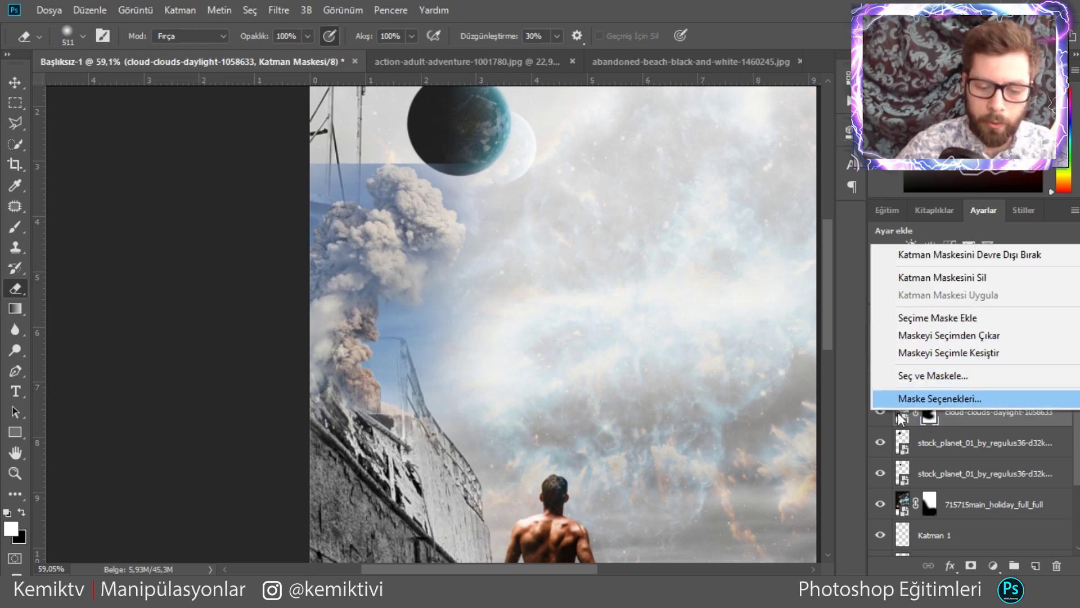
left_click(920, 319)
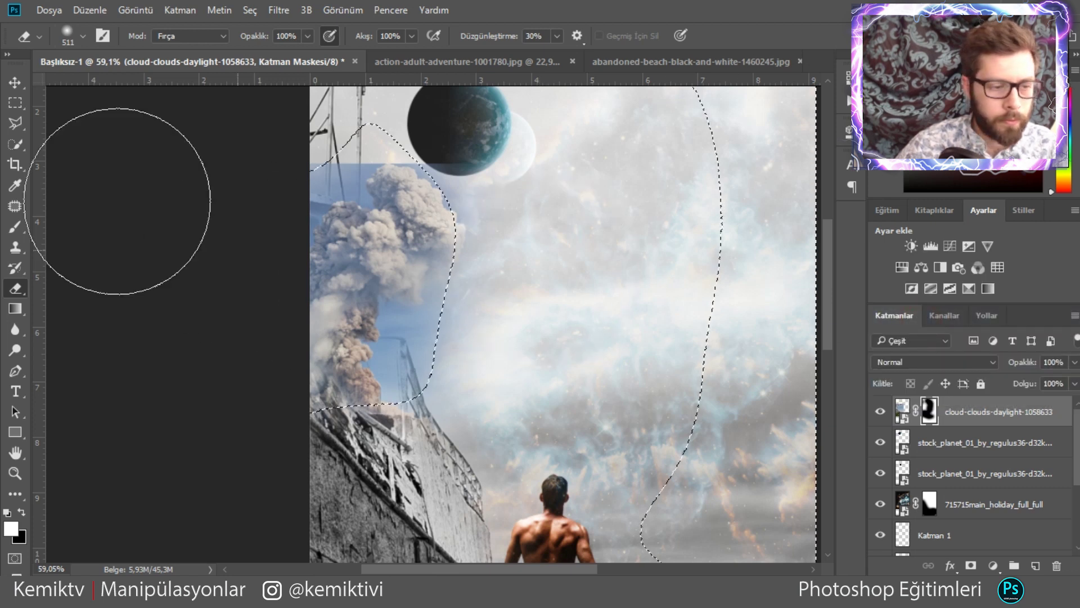
Open Select and Mask and refine the smoke plume's edges with the Refine Edge Brush.
left_click(15, 123)
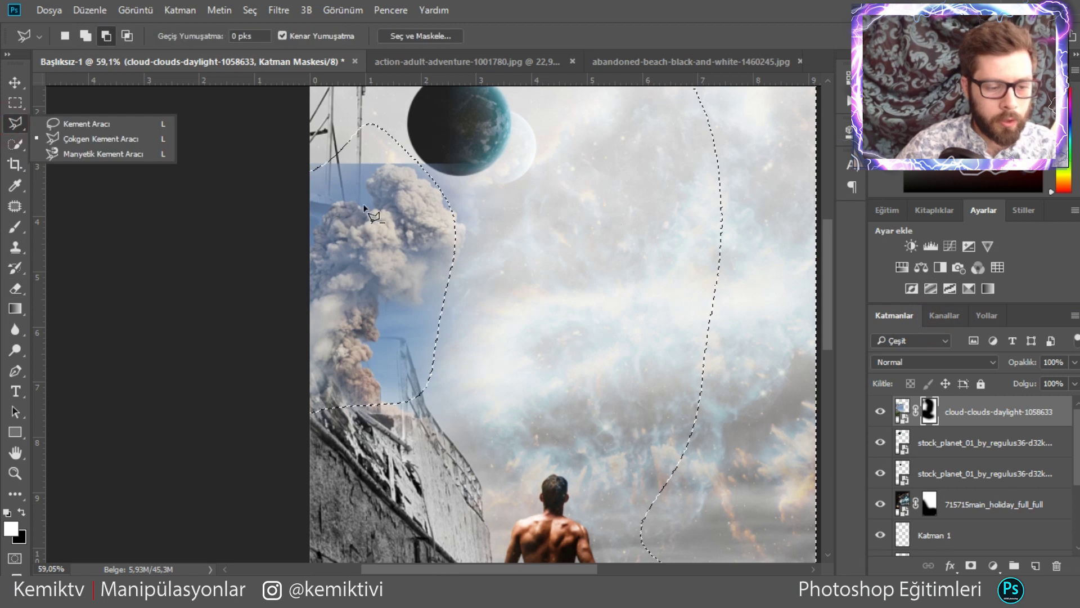
right_click(367, 208)
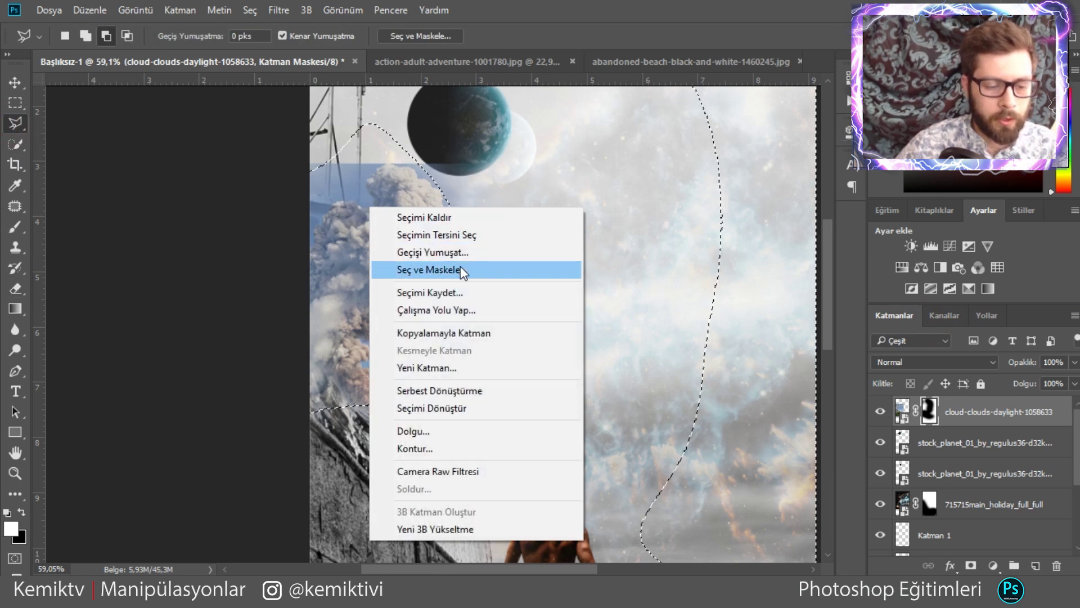
left_click(462, 270)
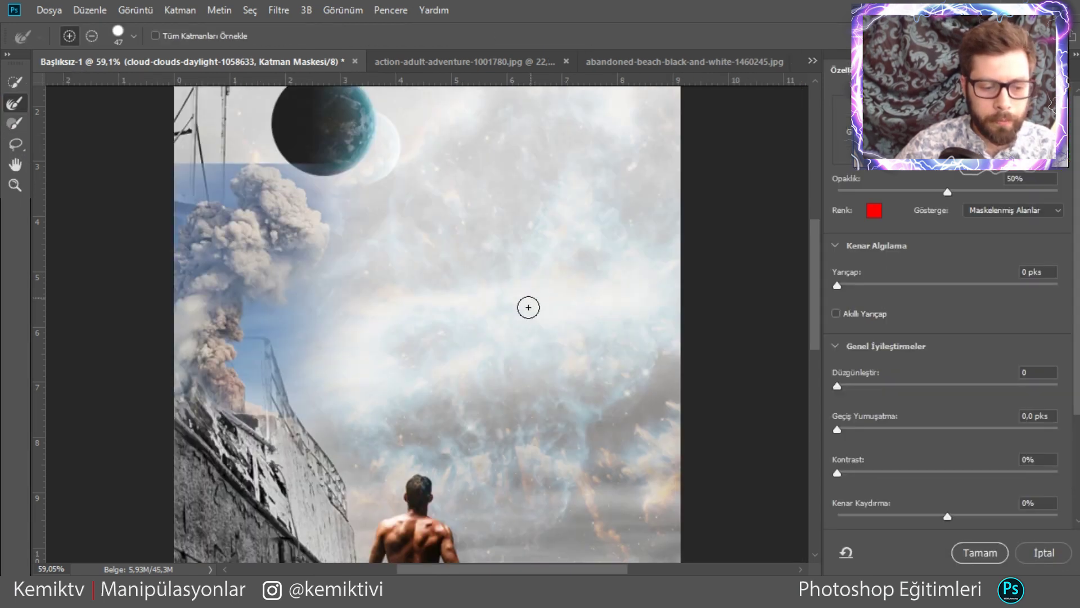
left_click_drag(298, 290, 250, 363)
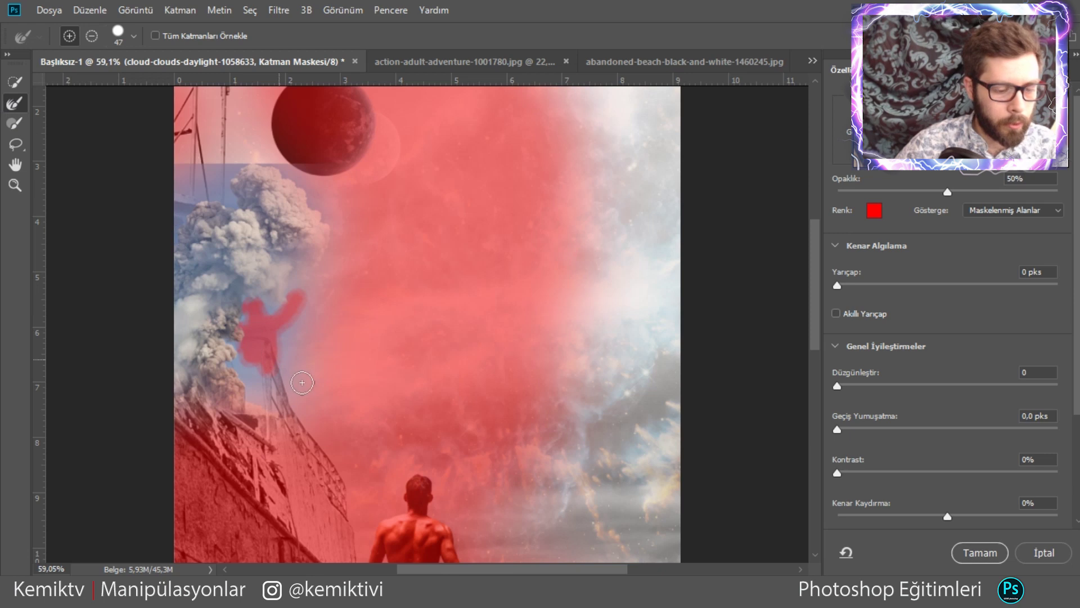
mouse_move(261, 350)
left_mouse_down()
mouse_move(238, 360)
mouse_move(260, 390)
left_mouse_up()
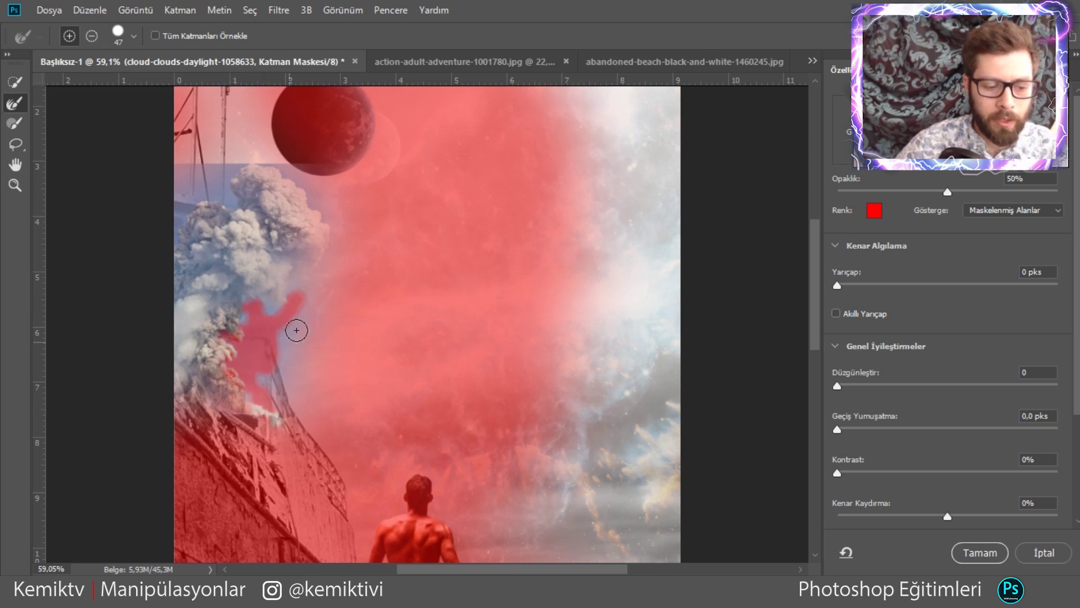
left_click_drag(296, 331, 297, 292)
left_click_drag(276, 409, 254, 361)
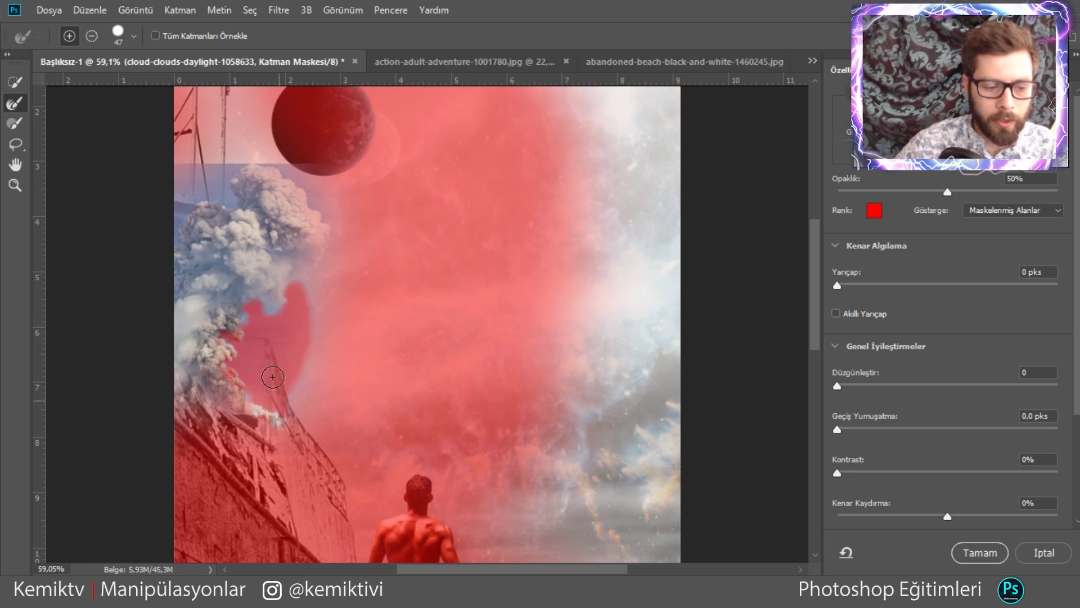
left_click_drag(333, 276, 335, 209)
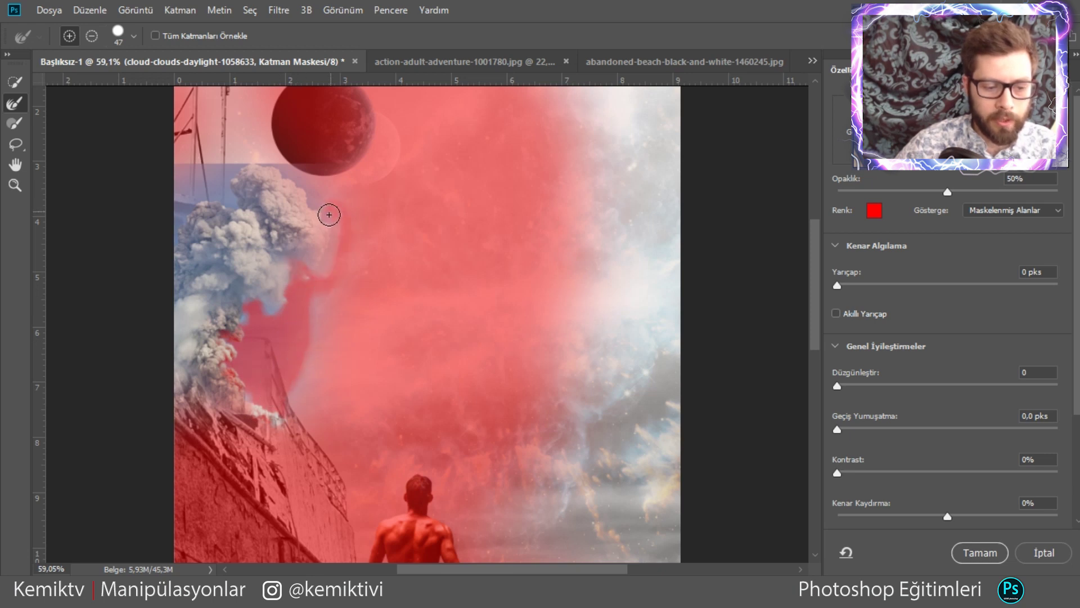
mouse_move(308, 180)
left_mouse_down()
mouse_move(258, 157)
mouse_move(234, 164)
mouse_move(229, 197)
left_mouse_up()
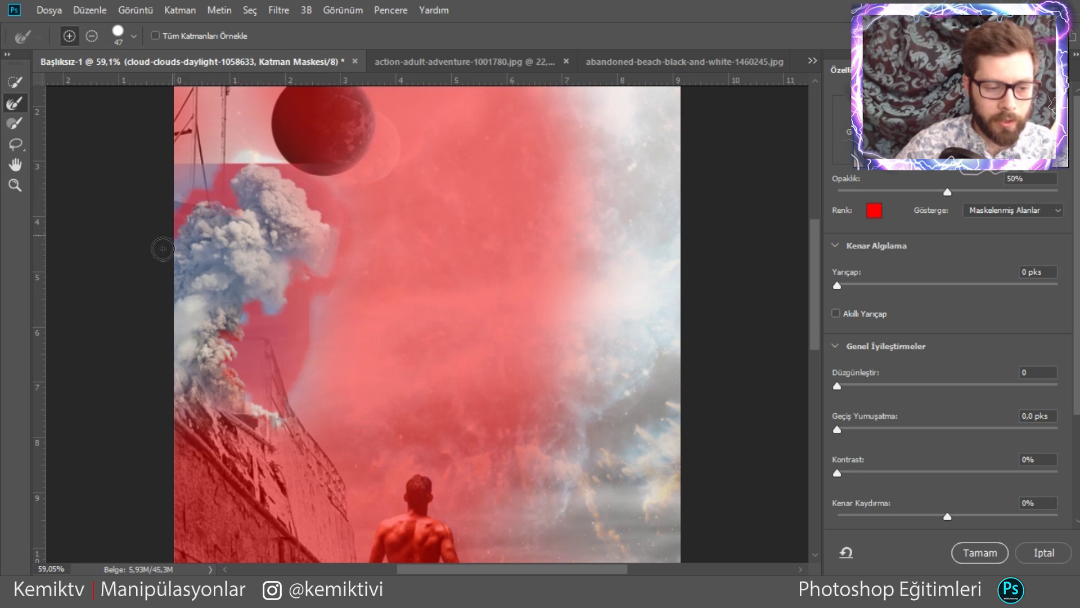
mouse_move(204, 181)
left_mouse_down()
mouse_move(189, 186)
mouse_move(206, 165)
left_mouse_up()
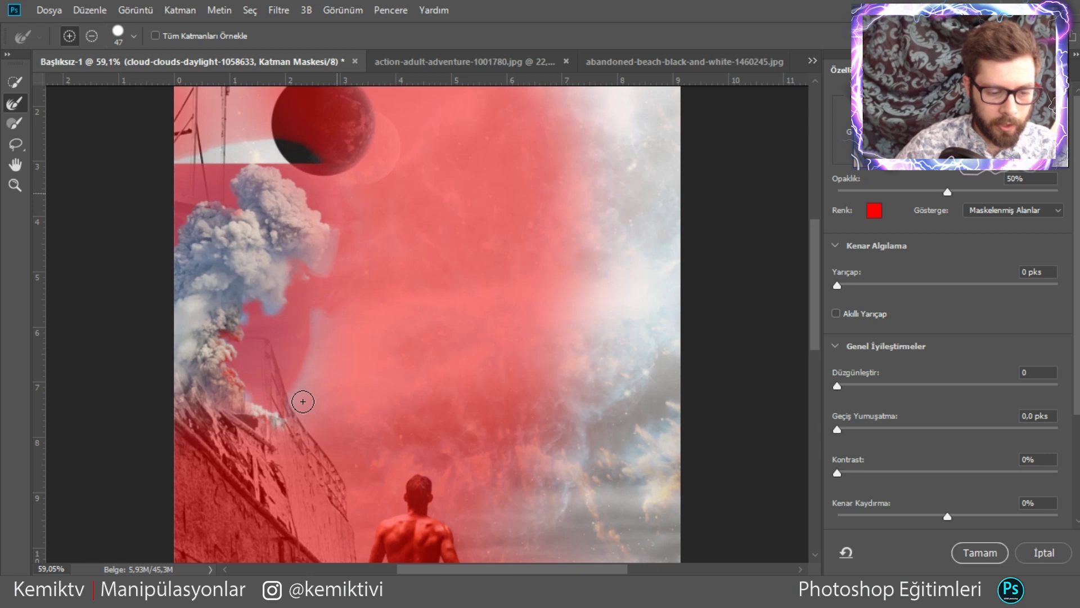
left_click_drag(324, 307, 298, 393)
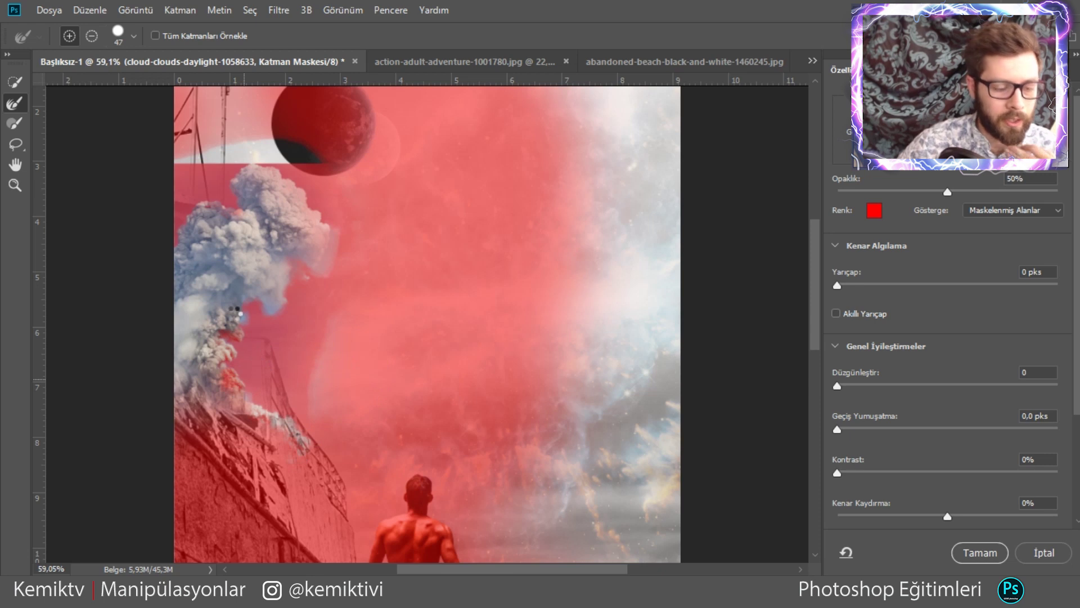
Brush in more of the smoke top, soften the edge near the planet, and apply.
left_click(15, 122)
left_click_drag(231, 380, 218, 364)
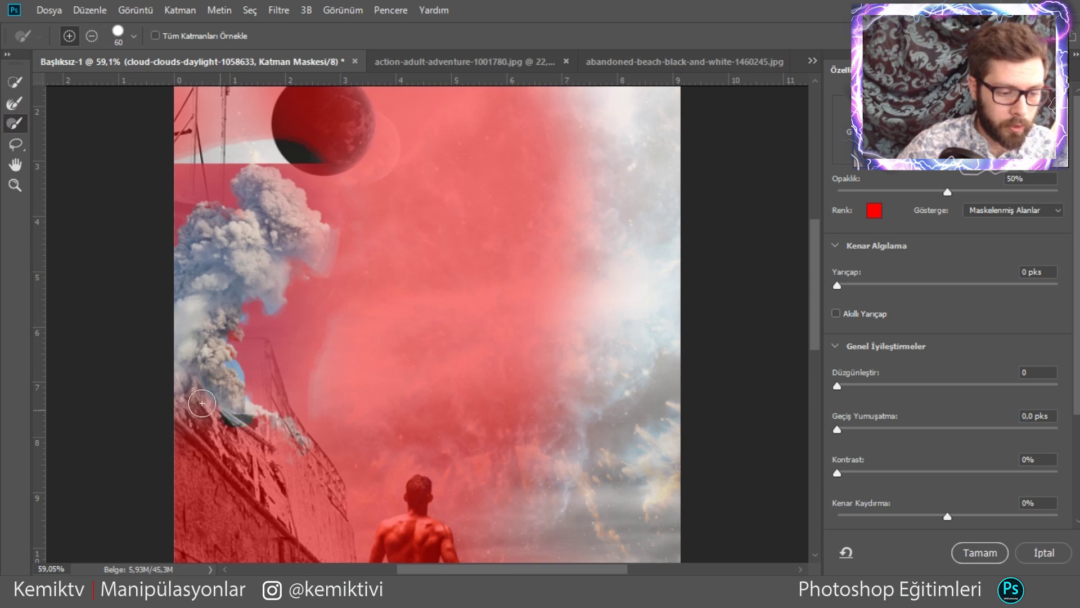
left_click_drag(199, 208, 177, 254)
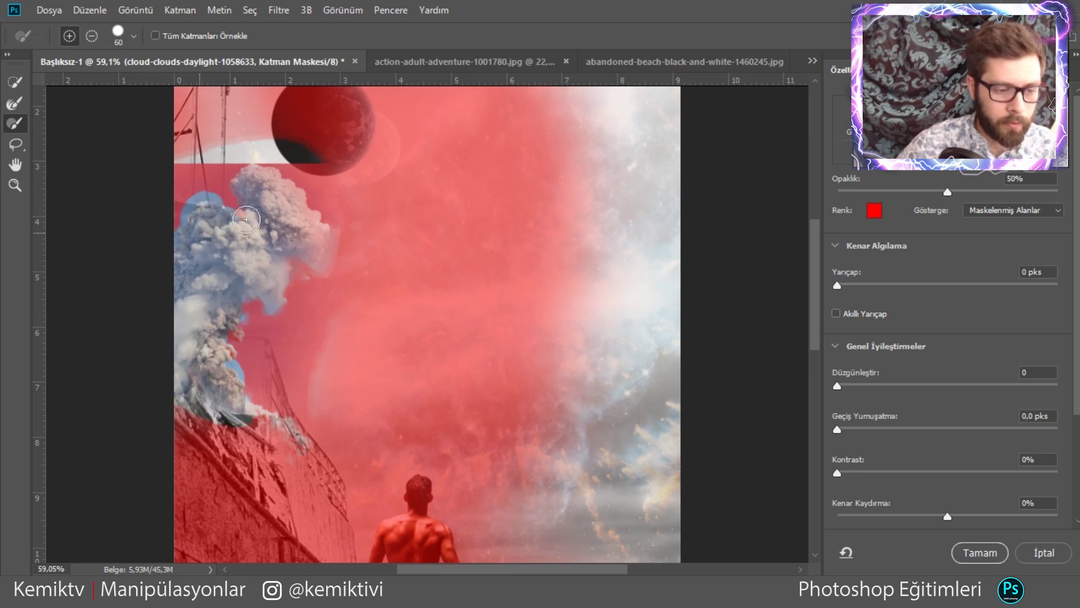
mouse_move(245, 184)
left_mouse_down()
mouse_move(279, 189)
mouse_move(305, 230)
mouse_move(293, 246)
left_mouse_up()
left_click(13, 103)
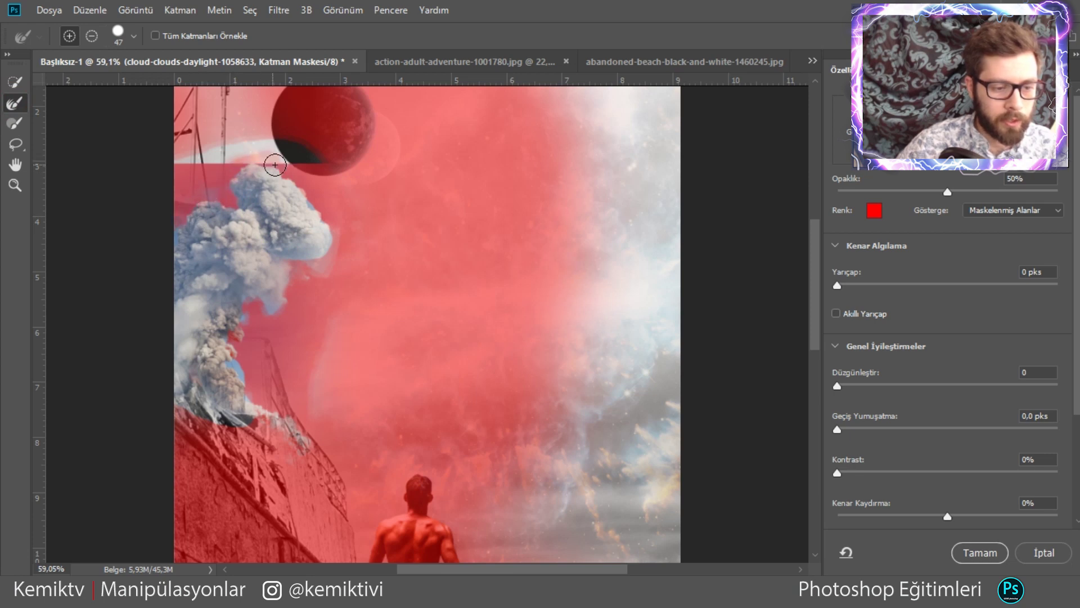
mouse_move(204, 164)
left_mouse_down()
mouse_move(175, 154)
mouse_move(297, 144)
left_mouse_up()
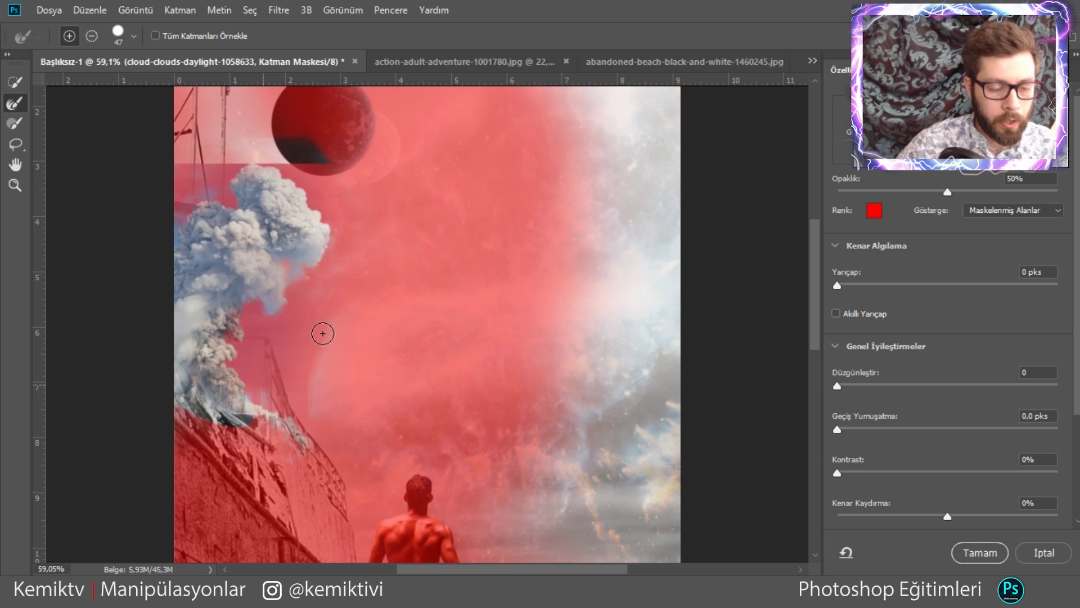
left_click(993, 553)
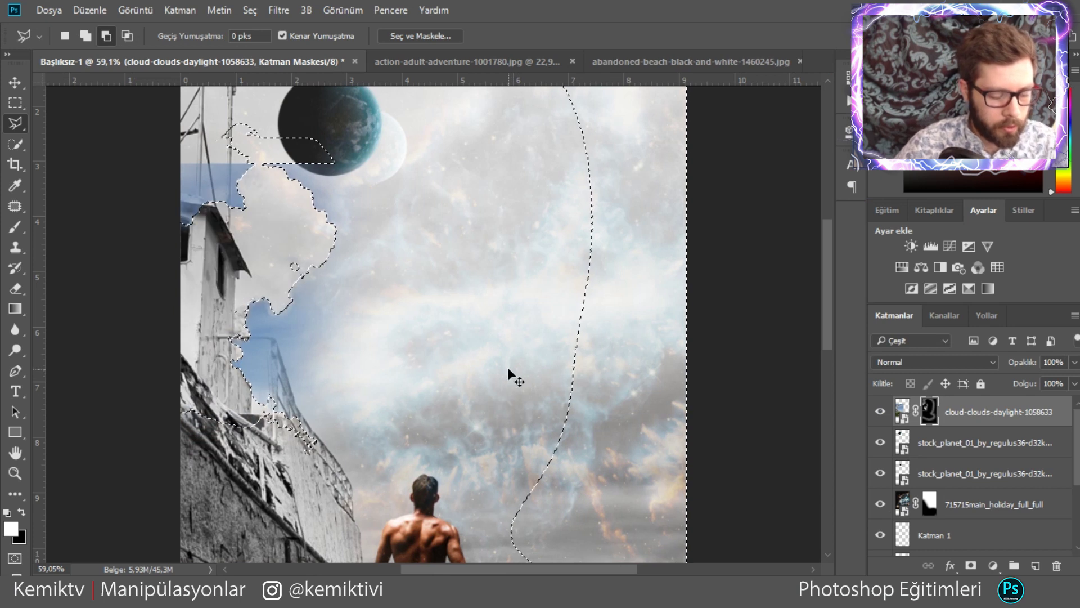
Invert the current selection and then deselect it.
right_click(381, 282)
left_click(427, 270)
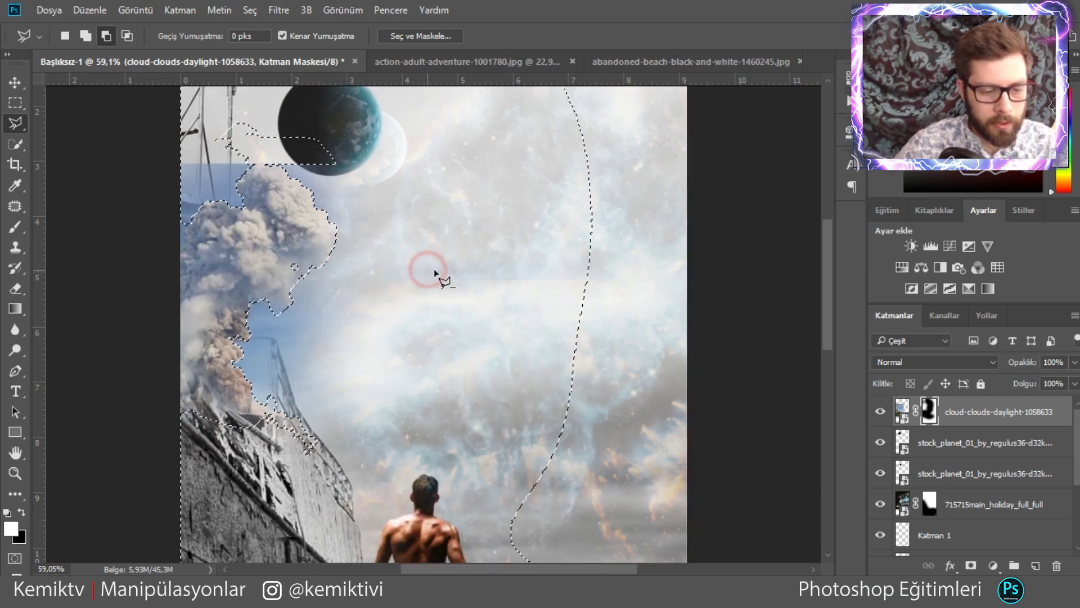
key("ctrl+d")
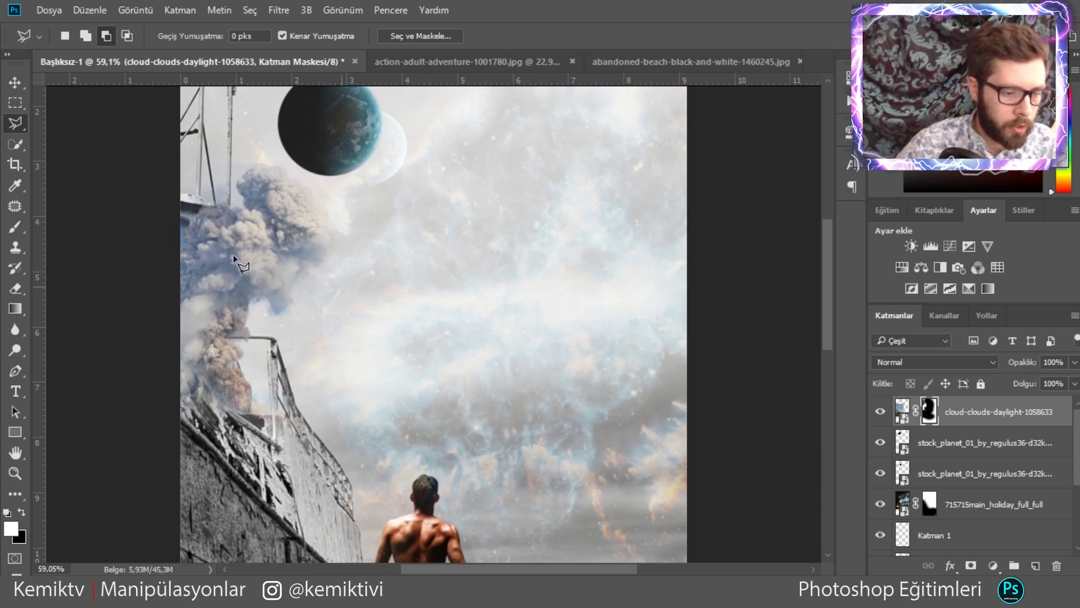
Scale up the smoke plume and reposition it so it rises toward the planet.
left_click(19, 83)
left_click_drag(258, 248, 234, 261)
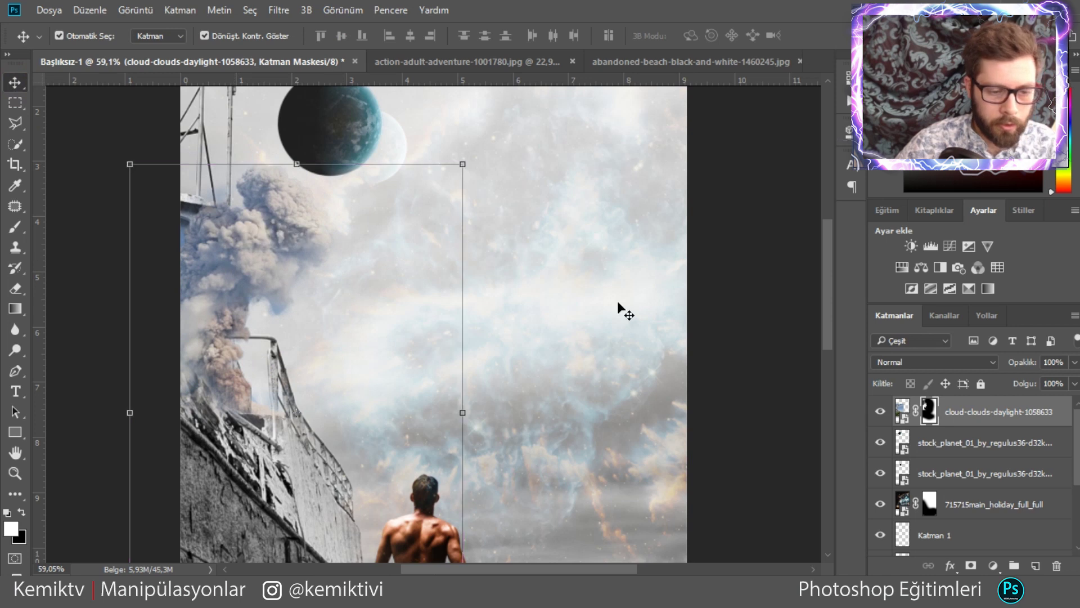
left_click_drag(463, 166, 494, 123)
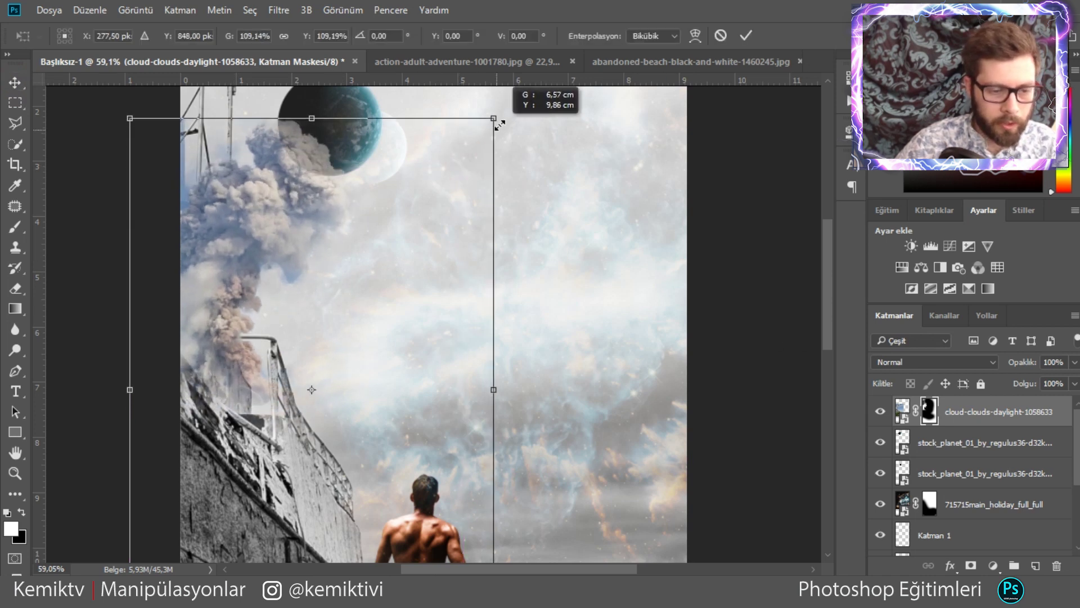
left_click_drag(283, 202, 273, 210)
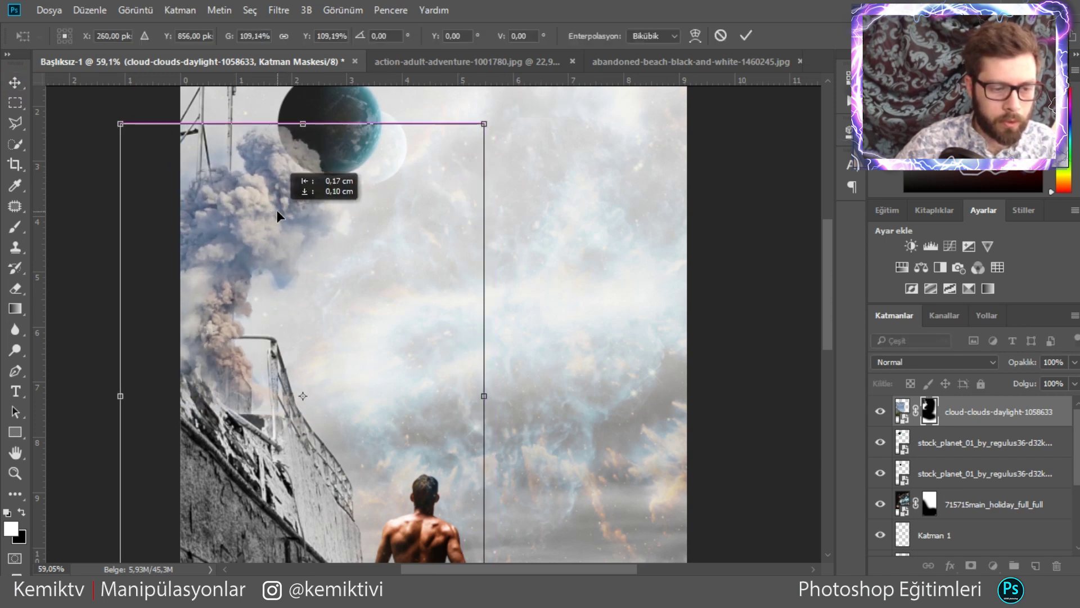
left_click(745, 37)
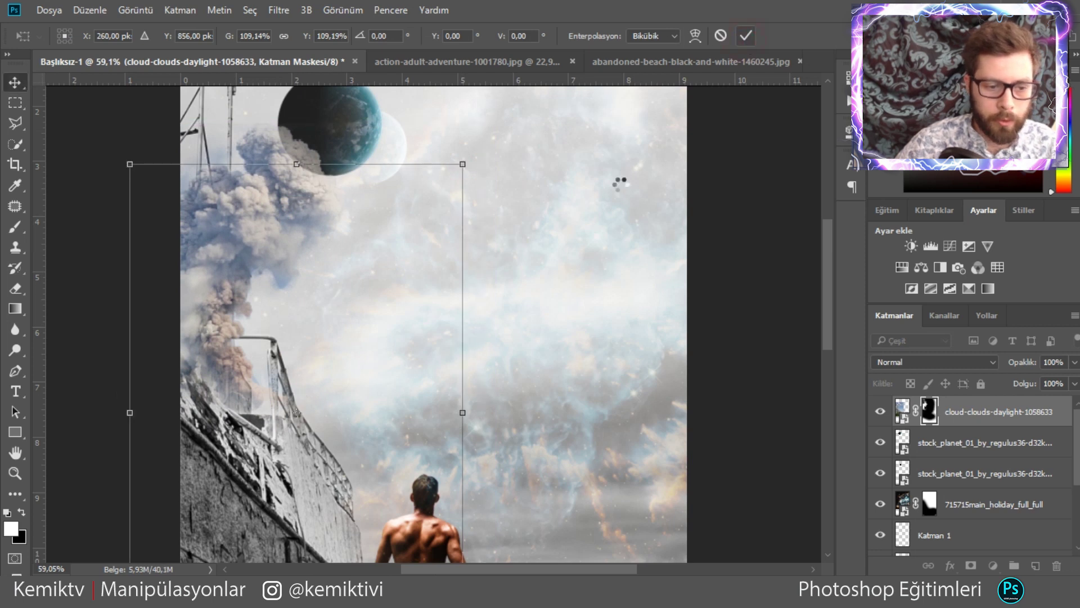
scroll(548, 214, "down", 2)
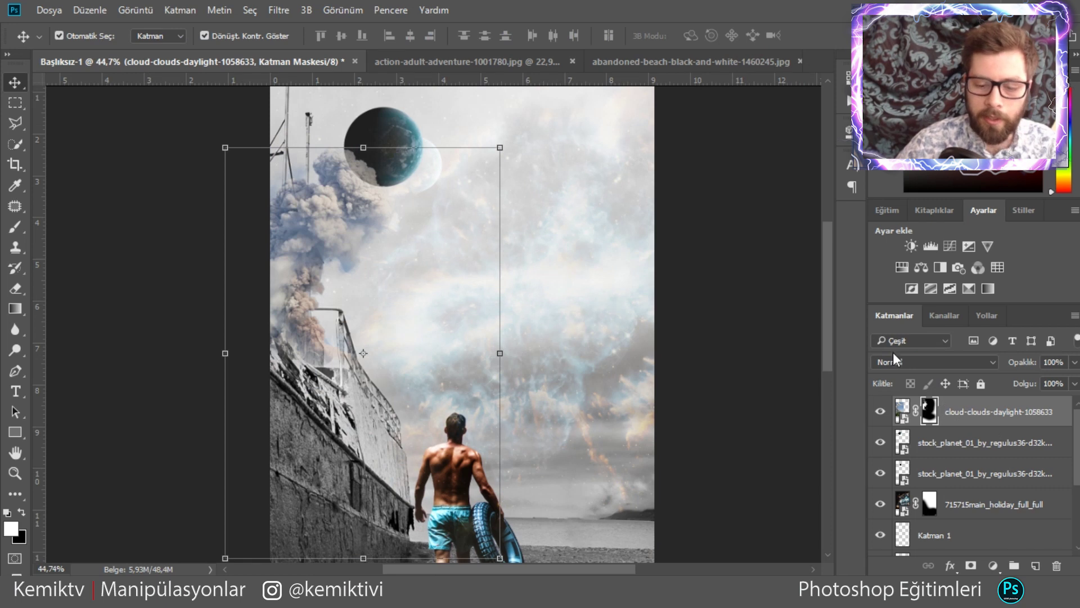
scroll(404, 217, "up", 2)
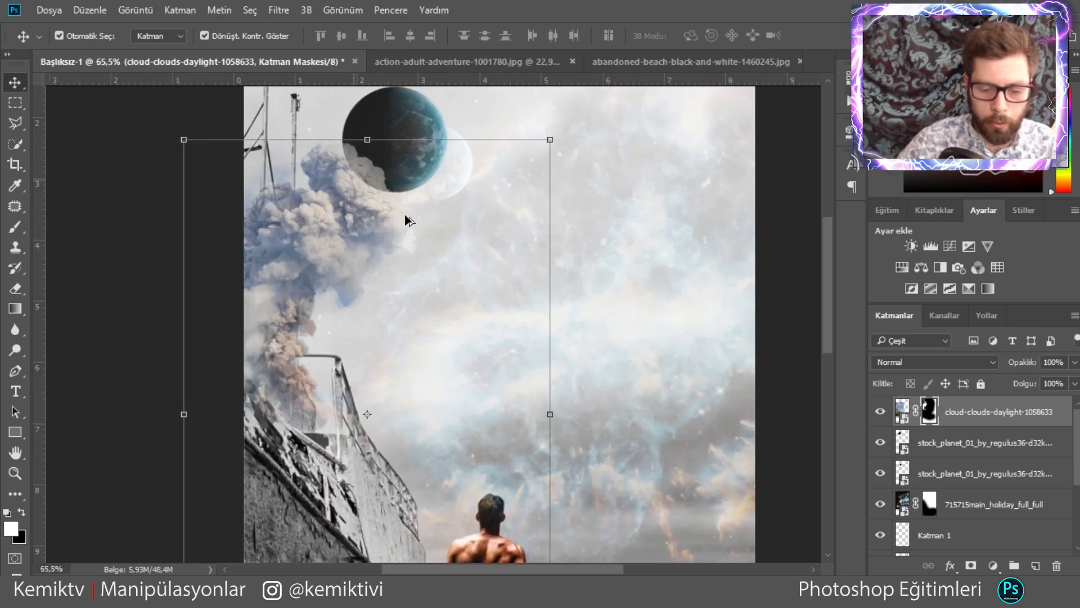
Add a new empty layer beneath the smoke layer and pick the Brush tool.
left_click(1036, 565)
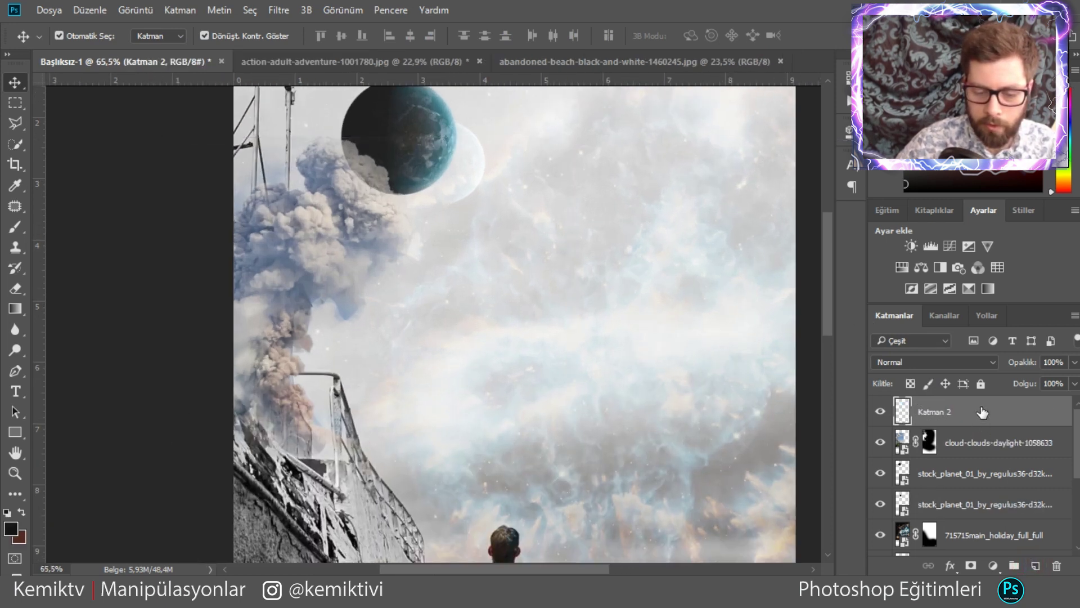
left_click_drag(983, 413, 979, 453)
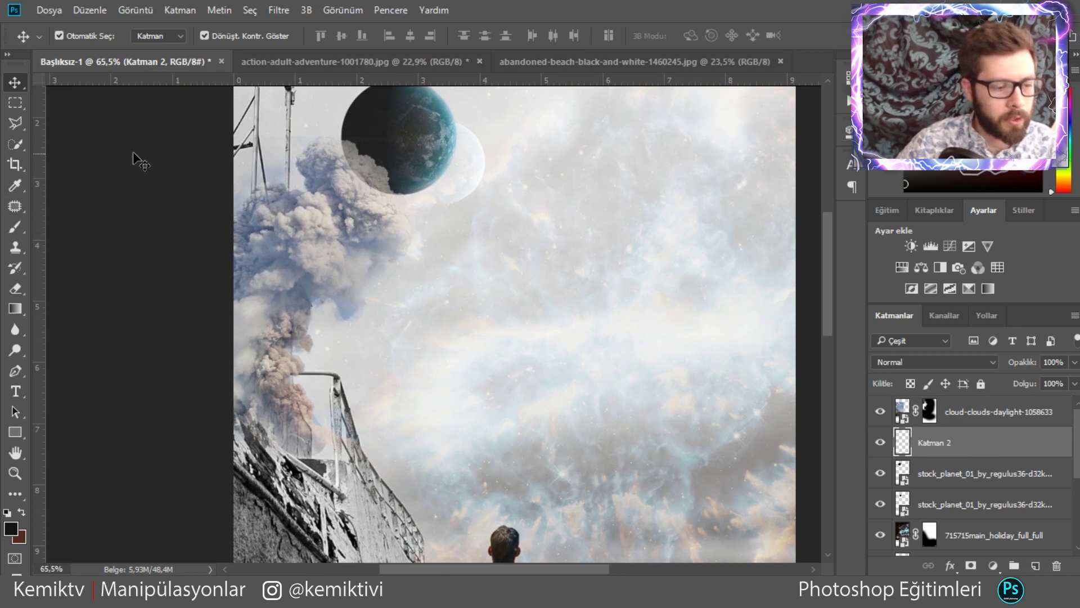
left_click(15, 227)
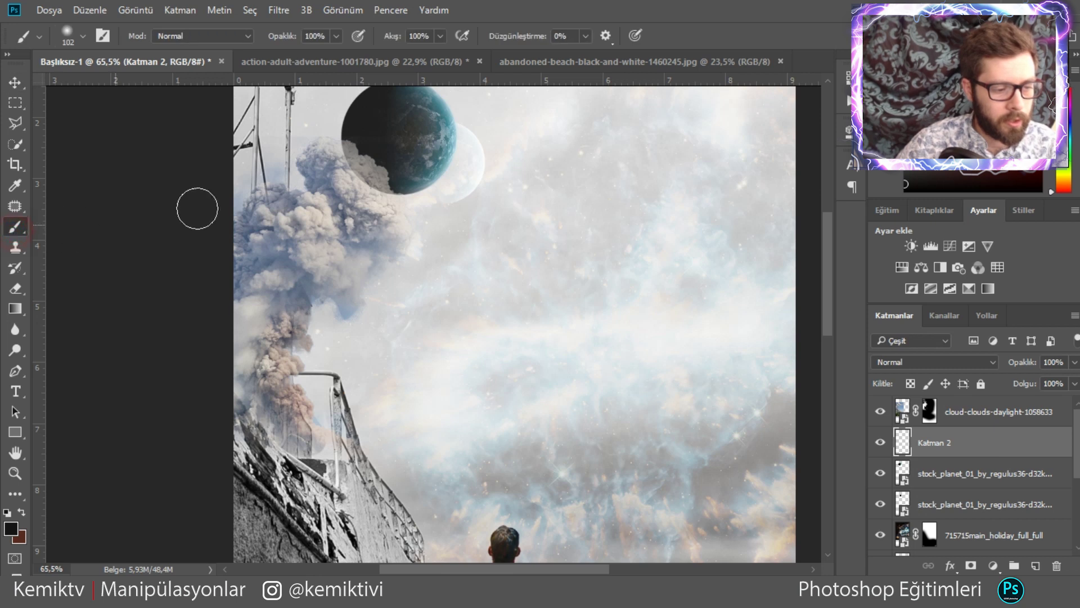
scroll(373, 175, "up", 1)
scroll(372, 177, "up", 1)
scroll(370, 183, "up", 1)
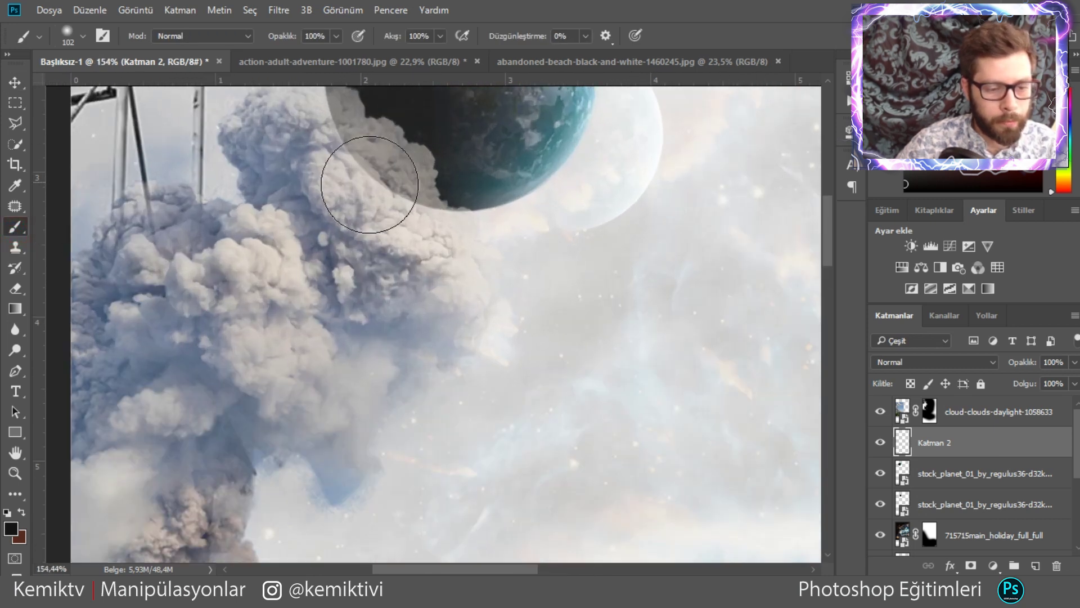
Replace the dark cloud–planet edge strokes with white paint brightening the cloud.
left_click(368, 185)
left_click(362, 193)
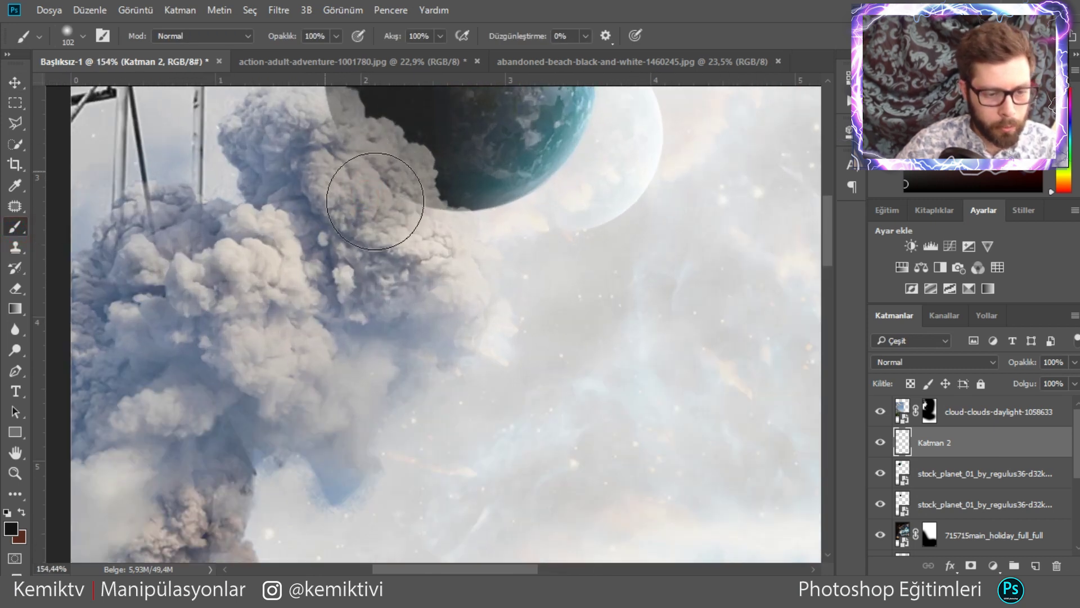
left_click_drag(374, 193, 368, 236)
key("ctrl+z")
key("ctrl+z")
key("ctrl+z")
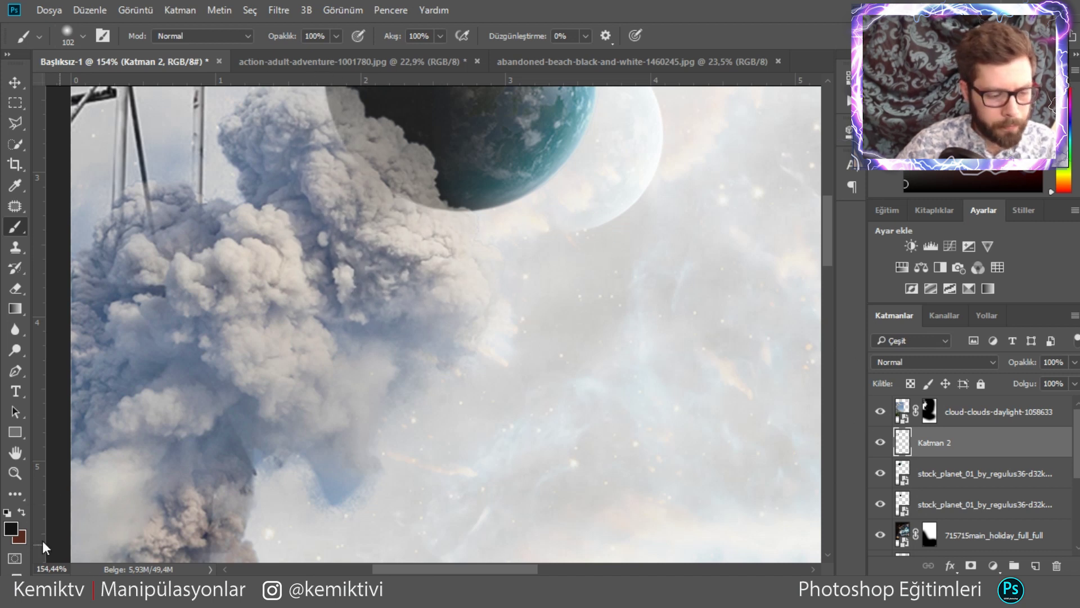
left_click(21, 513)
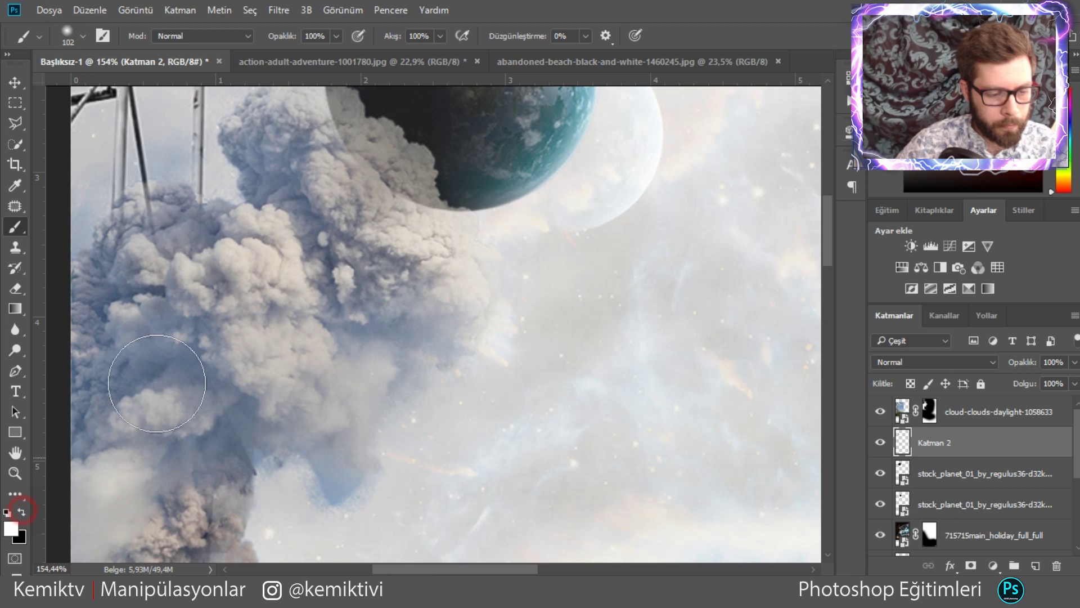
mouse_move(362, 212)
left_mouse_down()
mouse_move(366, 188)
mouse_move(338, 241)
mouse_move(298, 253)
left_mouse_up()
Make the brush fully soft and brighten the cloud near the planet with white.
scroll(341, 253, "up", 3)
right_click(297, 253)
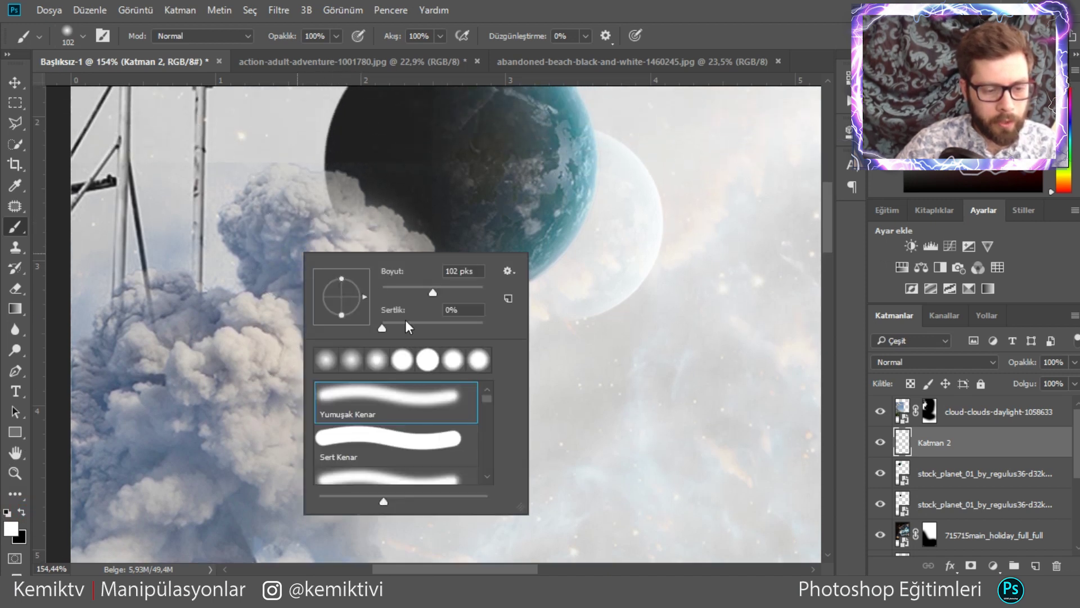
left_click_drag(453, 329, 450, 329)
mouse_move(302, 234)
left_mouse_down()
mouse_move(377, 292)
mouse_move(290, 229)
mouse_move(394, 356)
mouse_move(398, 396)
mouse_move(239, 442)
mouse_move(155, 345)
left_mouse_up()
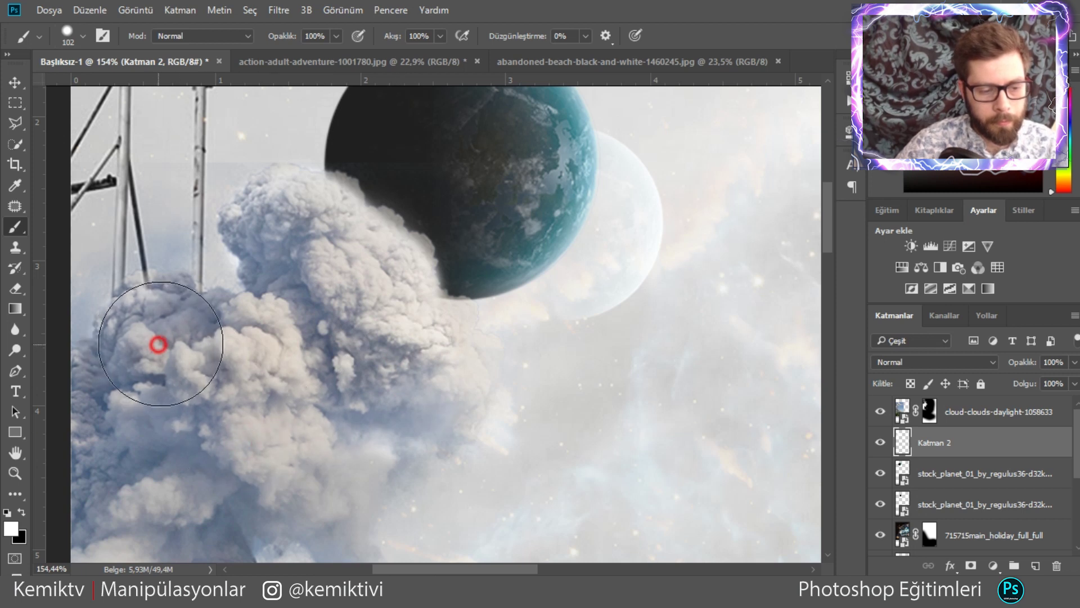
Shrink the brush to 14 px and paint a fine white stroke along the cloud edge.
scroll(254, 380, "down", 2)
scroll(255, 380, "down", 2)
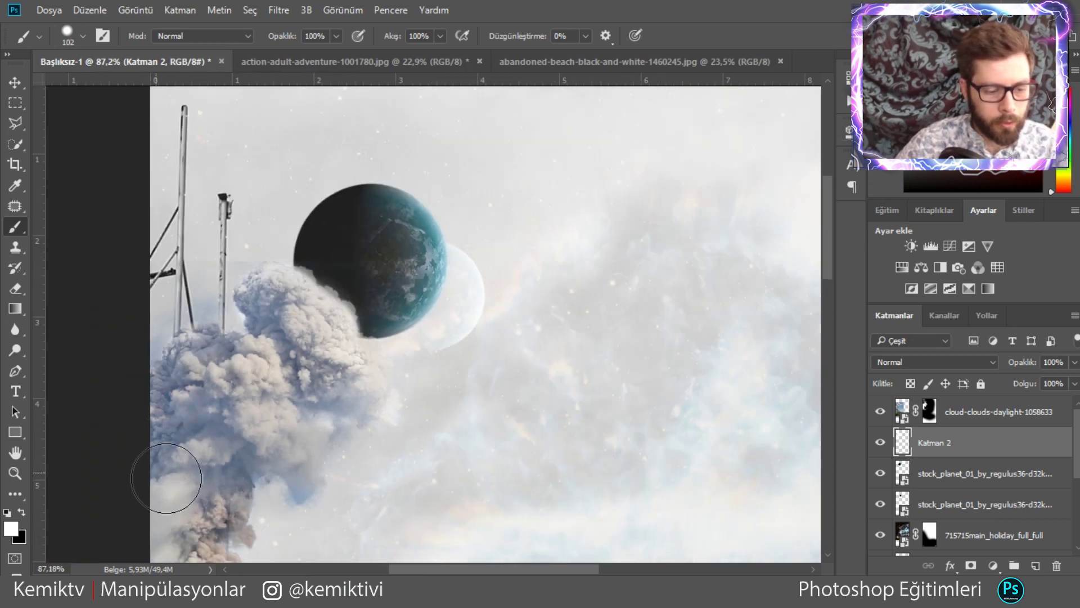
scroll(193, 446, "down", 2)
scroll(285, 350, "up", 2)
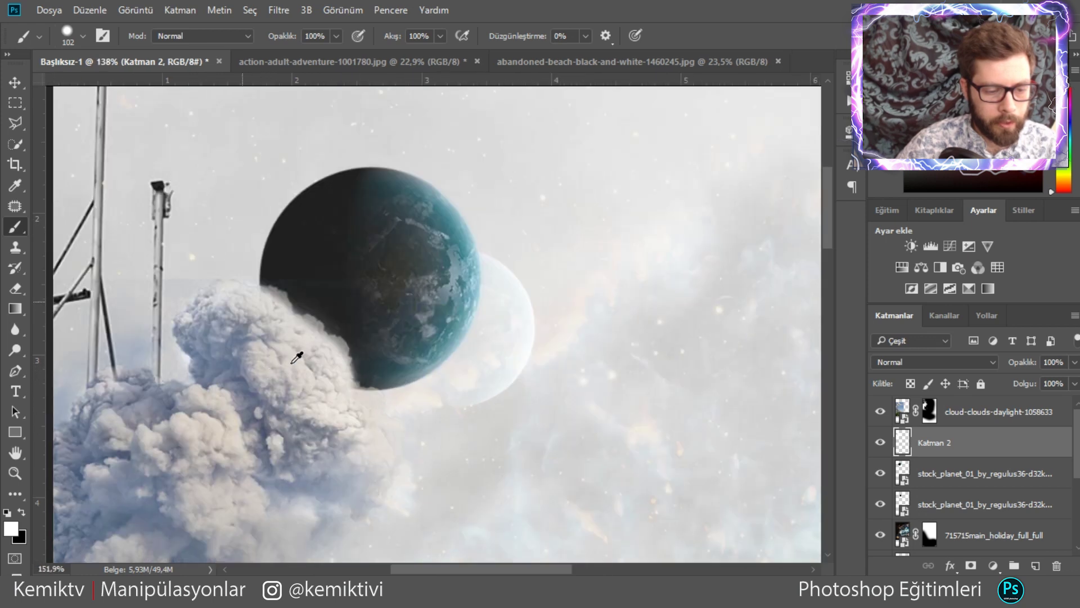
scroll(296, 354, "up", 3)
scroll(328, 309, "up", 2)
scroll(363, 271, "up", 1)
right_click(363, 282)
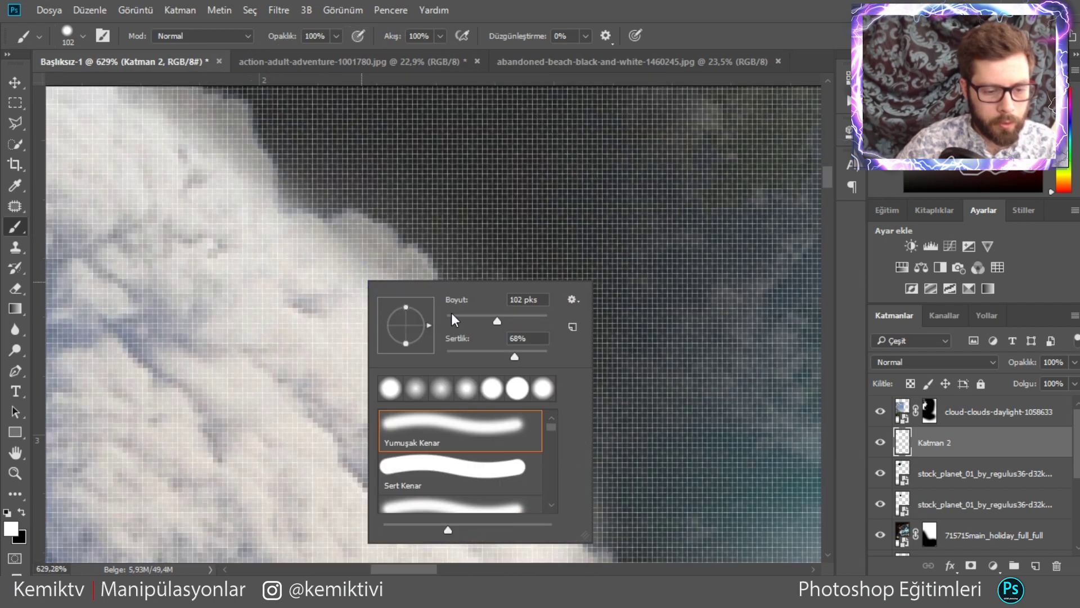
left_click_drag(456, 317, 453, 321)
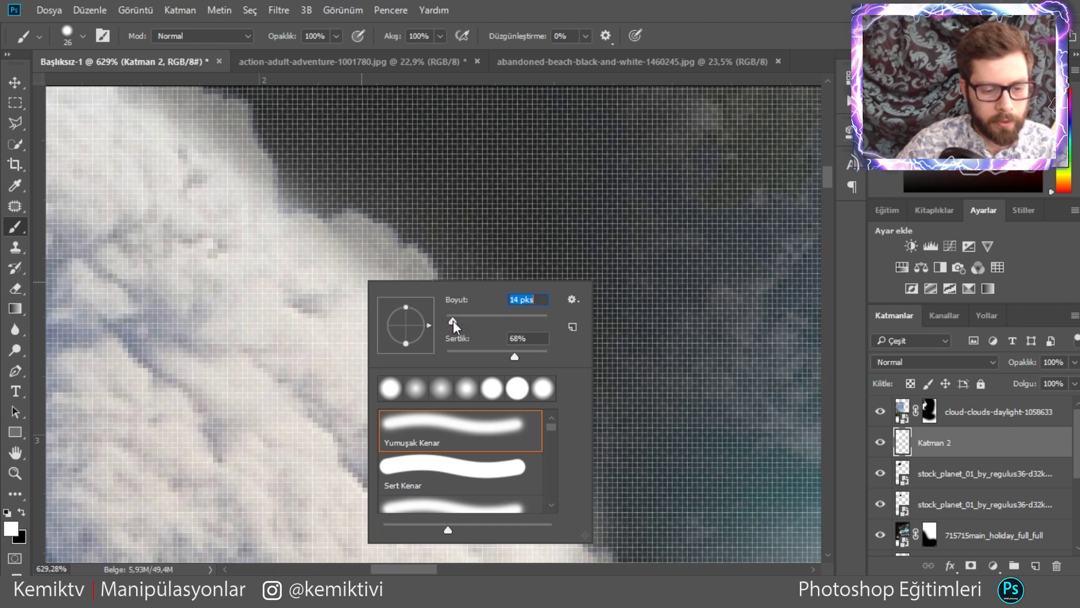
left_click(349, 253)
mouse_move(295, 259)
left_mouse_down()
mouse_move(383, 277)
mouse_move(439, 347)
mouse_move(516, 379)
mouse_move(523, 458)
left_mouse_up()
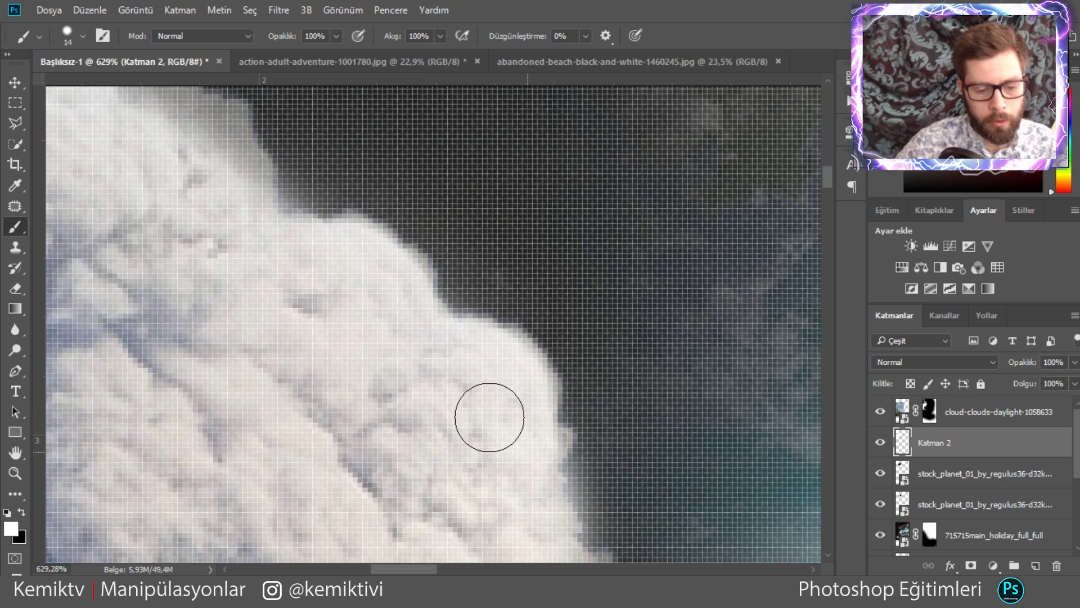
Continue painting white along the plume's edge, then zoom out.
left_click_drag(275, 274, 474, 473)
mouse_move(309, 345)
left_mouse_down()
mouse_move(380, 354)
mouse_move(434, 379)
mouse_move(460, 454)
left_mouse_up()
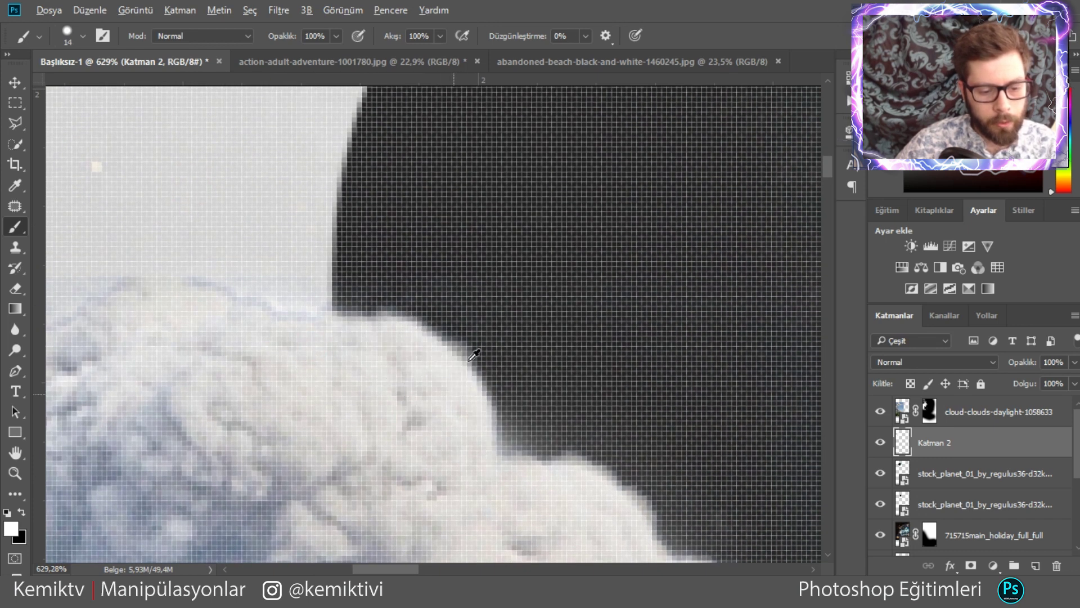
scroll(482, 352, "down", 2)
scroll(482, 352, "down", 2)
scroll(483, 352, "down", 2)
scroll(483, 352, "down", 2)
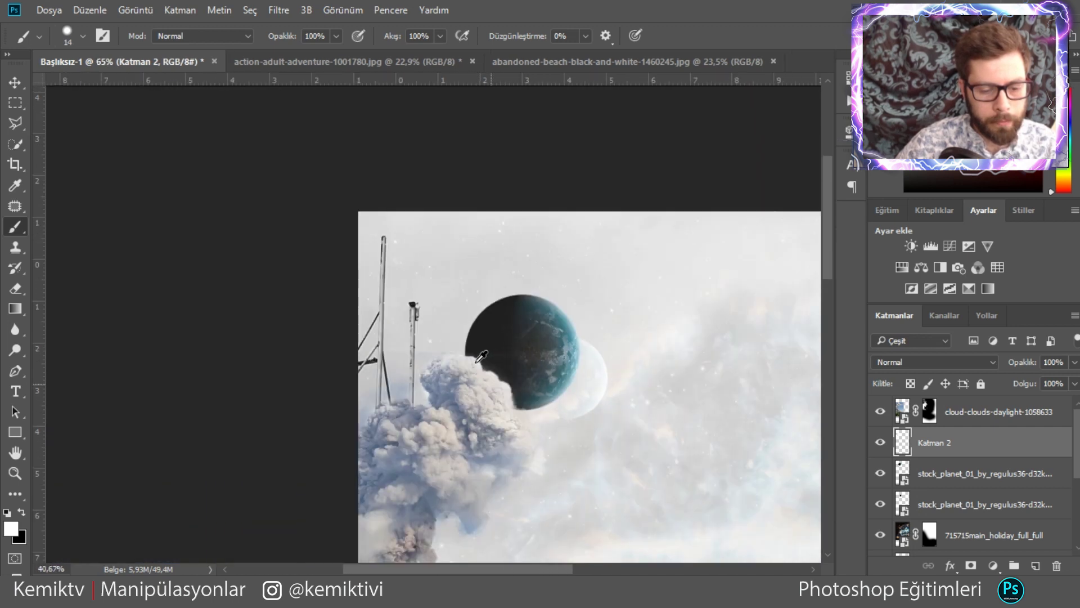
scroll(482, 353, "down", 2)
scroll(483, 352, "down", 2)
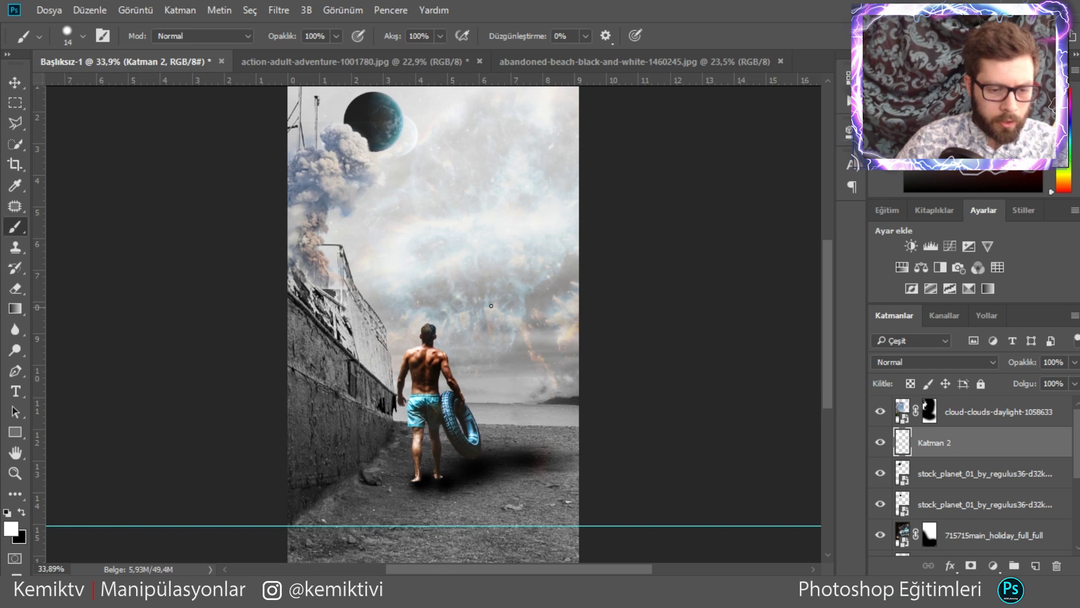
Drop cold-daytime-flight-878768.jpg from File Explorer onto the canvas and commit its placement.
key("alt+Tab")
left_click(709, 337)
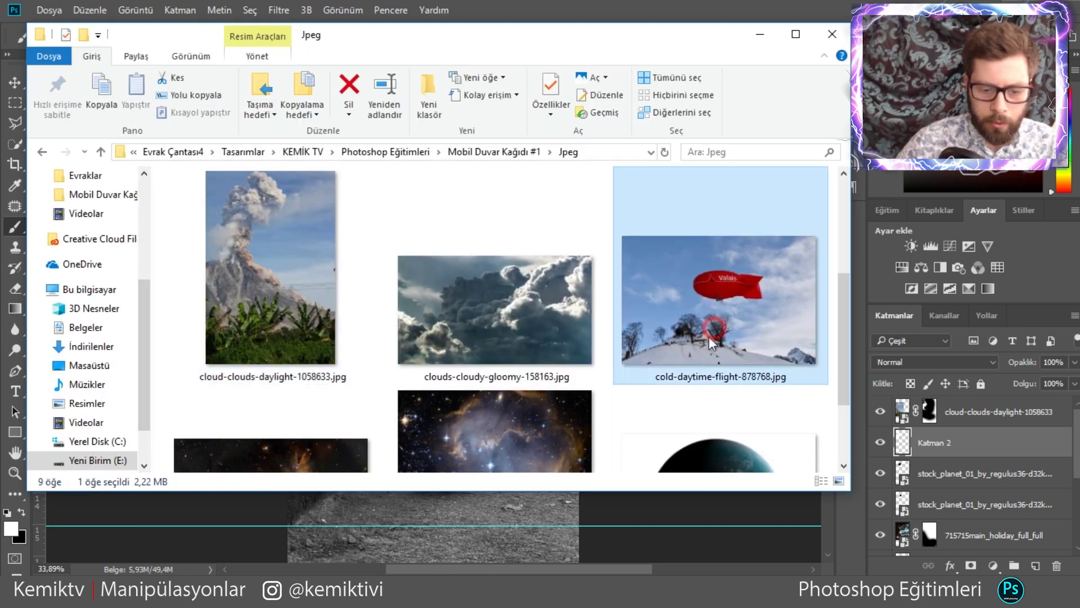
left_click_drag(733, 319, 528, 337)
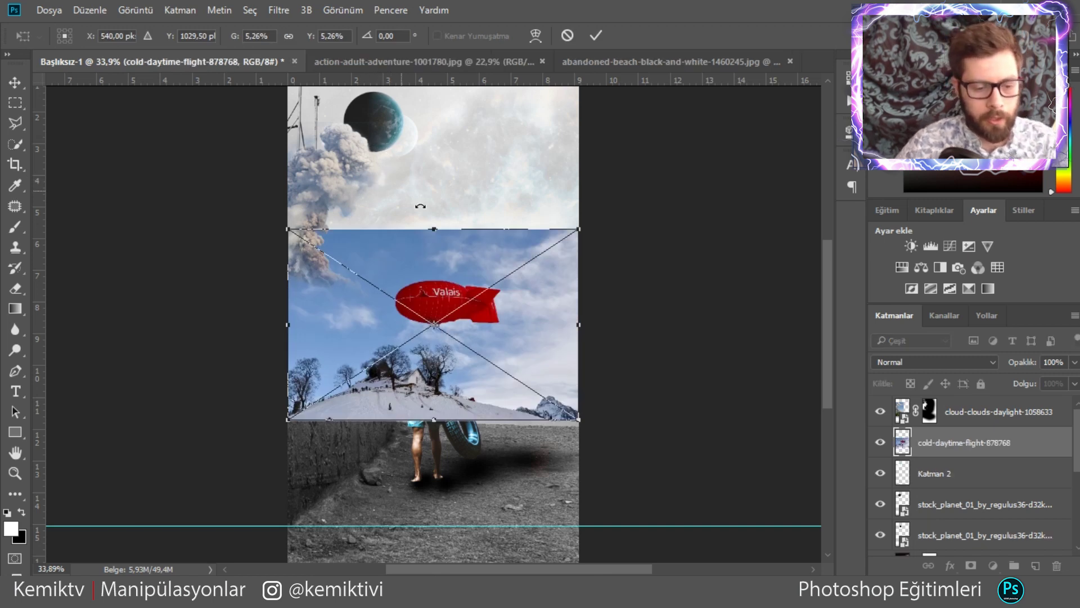
left_click(595, 36)
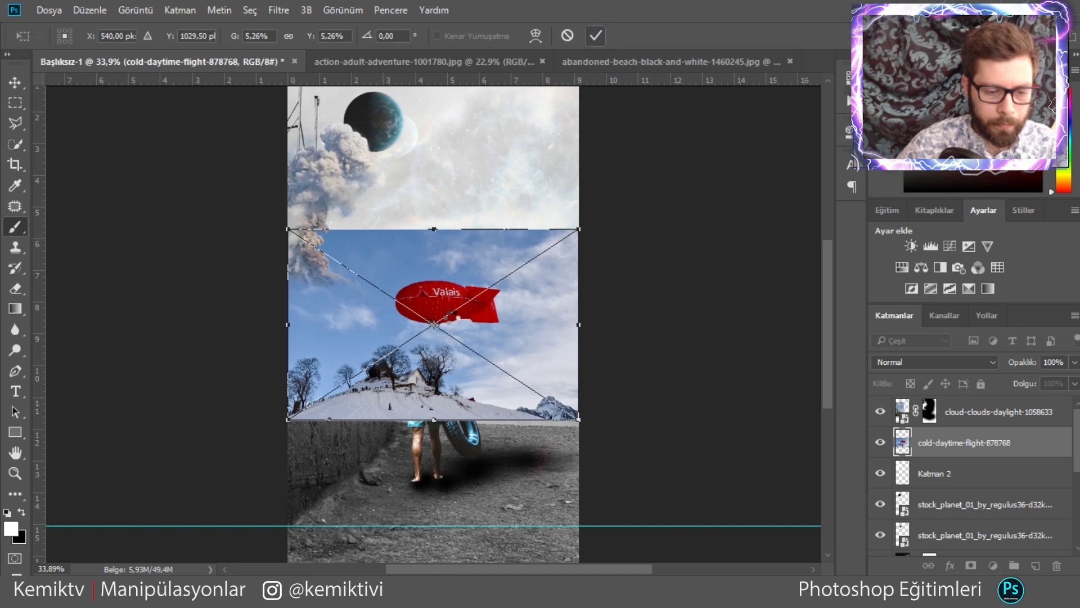
scroll(419, 339, "up", 2)
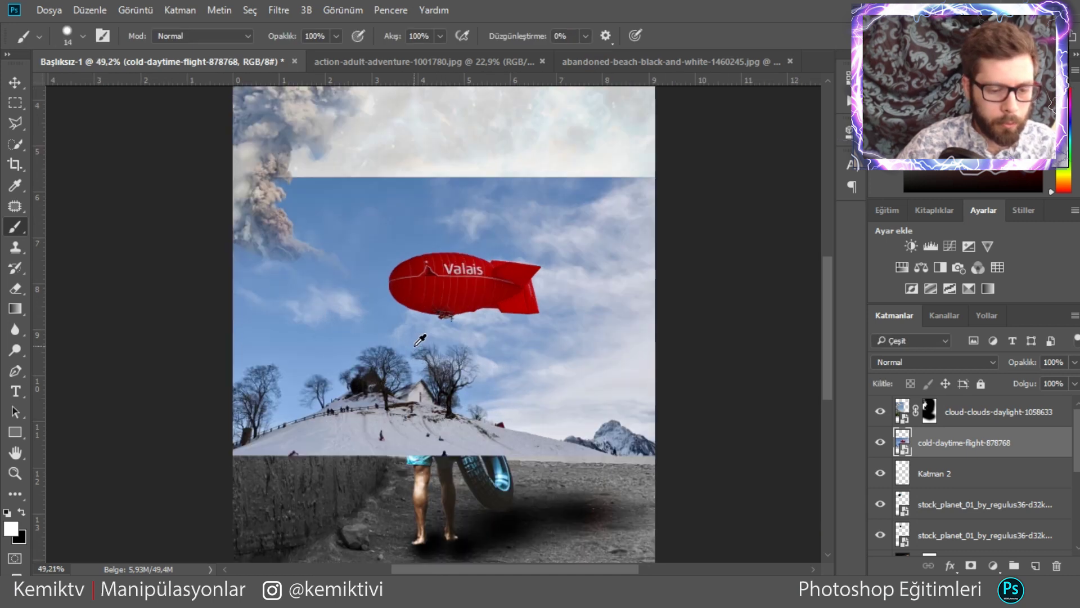
scroll(438, 346, "up", 2)
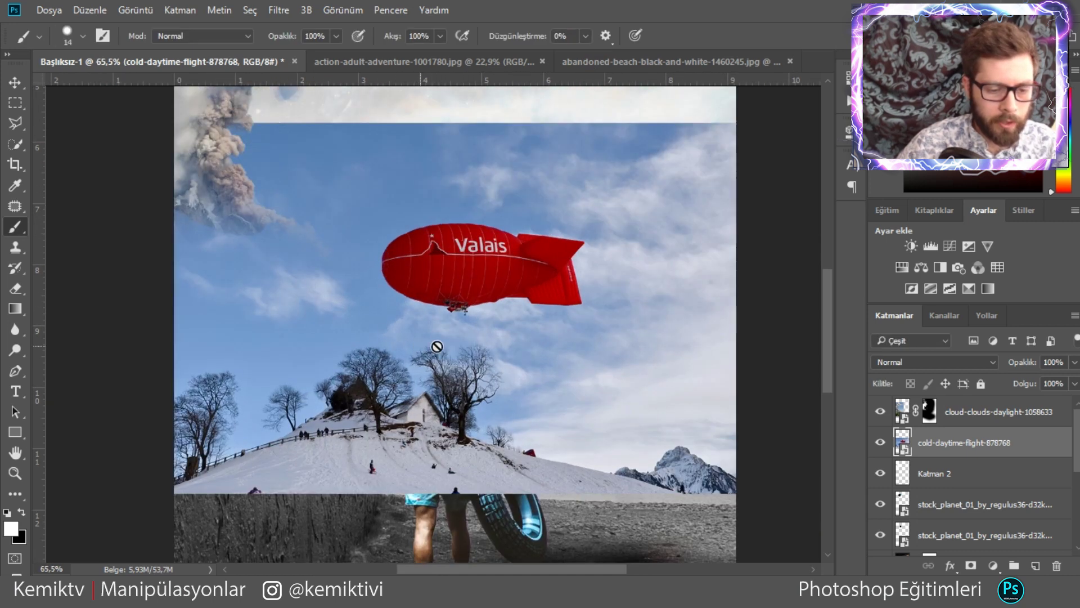
Open the airship layer's image and Quick Select the red airship.
double_click(907, 446)
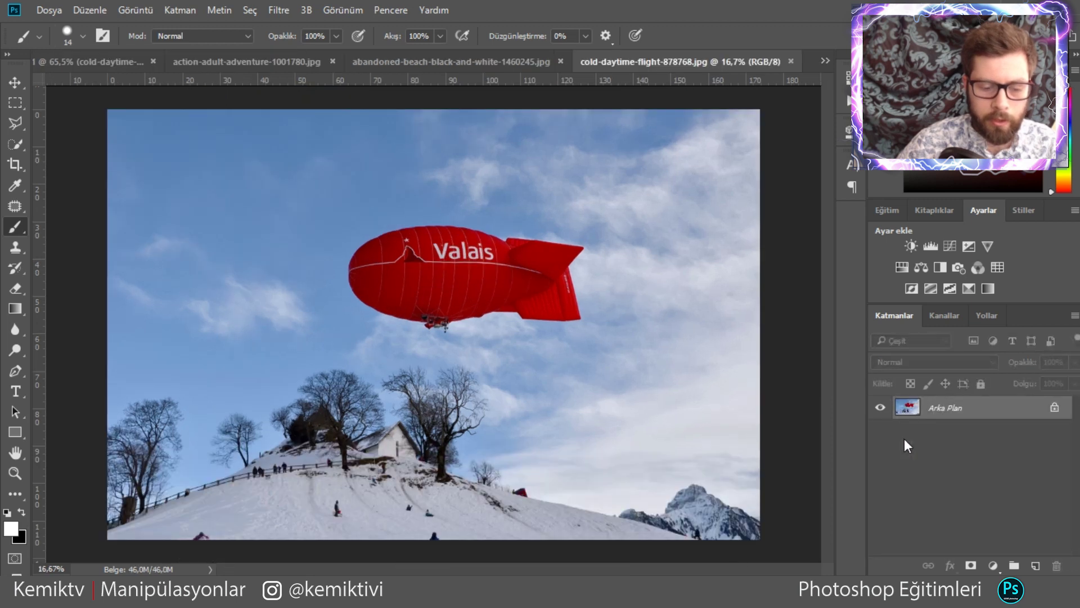
scroll(499, 317, "up", 3)
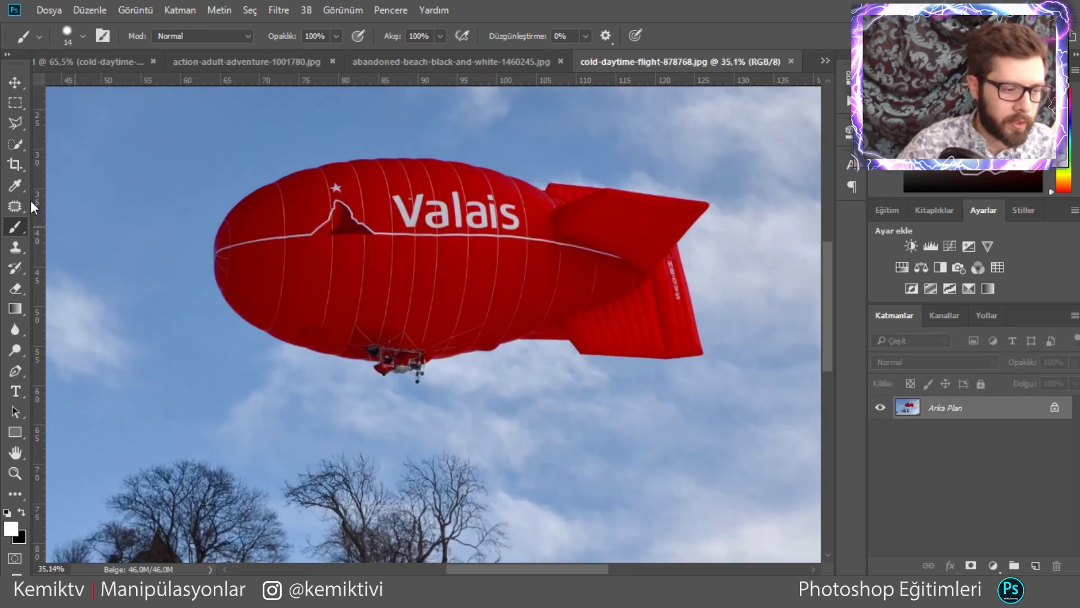
left_click_drag(10, 147, 104, 145)
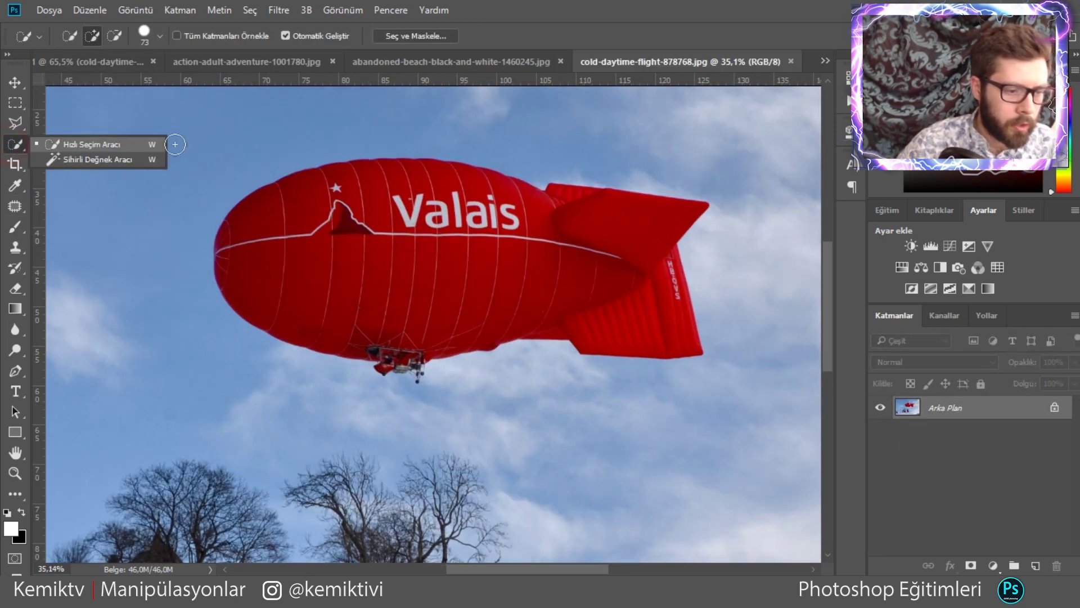
mouse_move(213, 138)
left_mouse_down()
mouse_move(213, 208)
mouse_move(444, 412)
mouse_move(462, 445)
mouse_move(647, 405)
mouse_move(727, 341)
mouse_move(731, 315)
mouse_move(712, 304)
mouse_move(698, 225)
mouse_move(700, 180)
mouse_move(432, 139)
left_mouse_up()
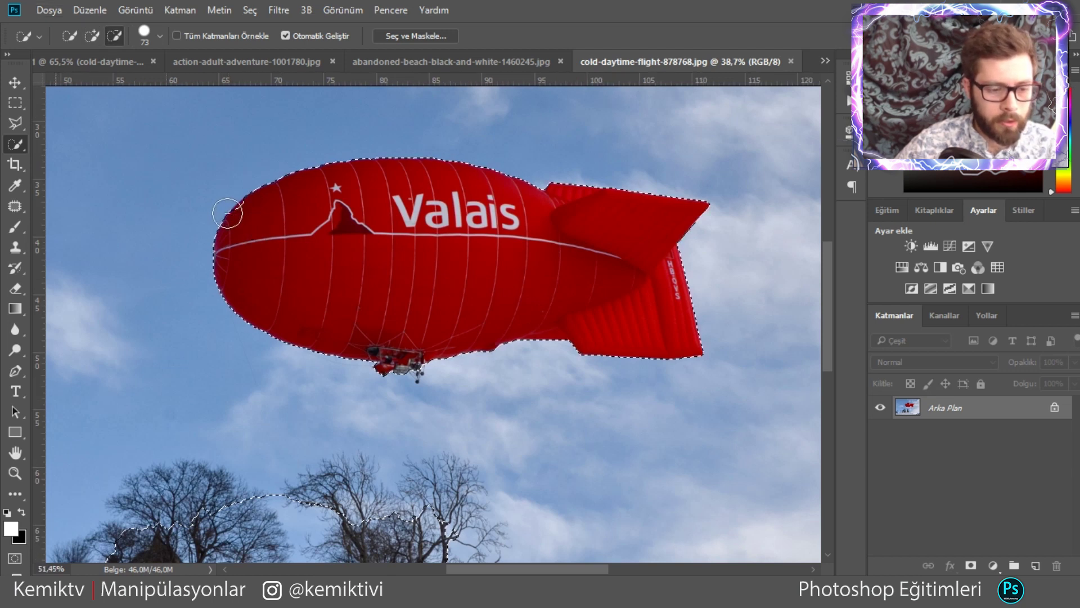
Subtract stray sky near the nose and balloon's upper left from the selection.
scroll(273, 217, "up", 3, "alt")
scroll(277, 227, "up", 3, "alt")
left_click(265, 219)
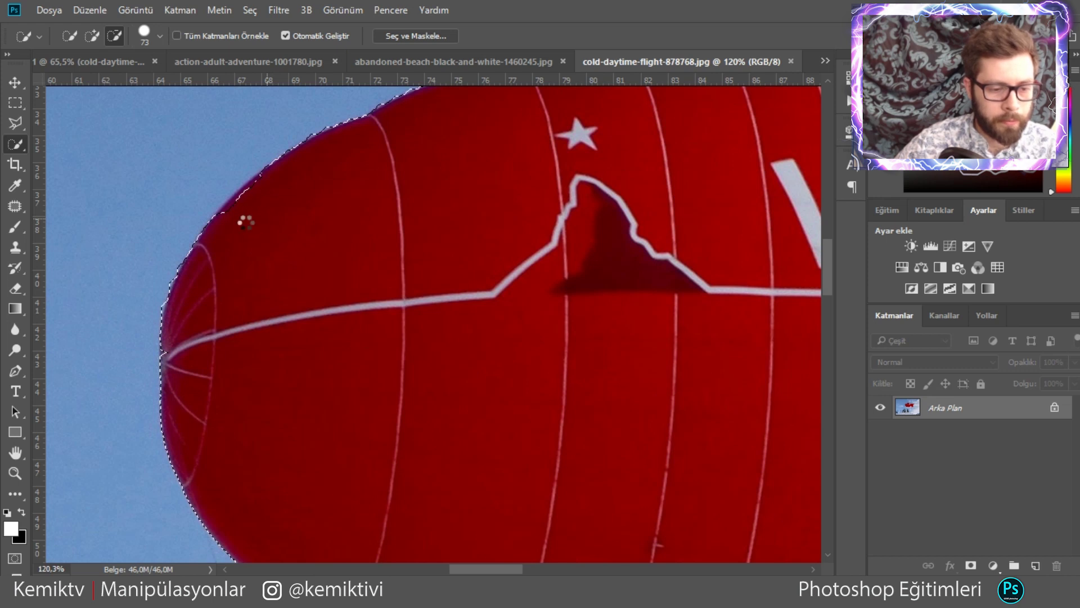
left_click(249, 230)
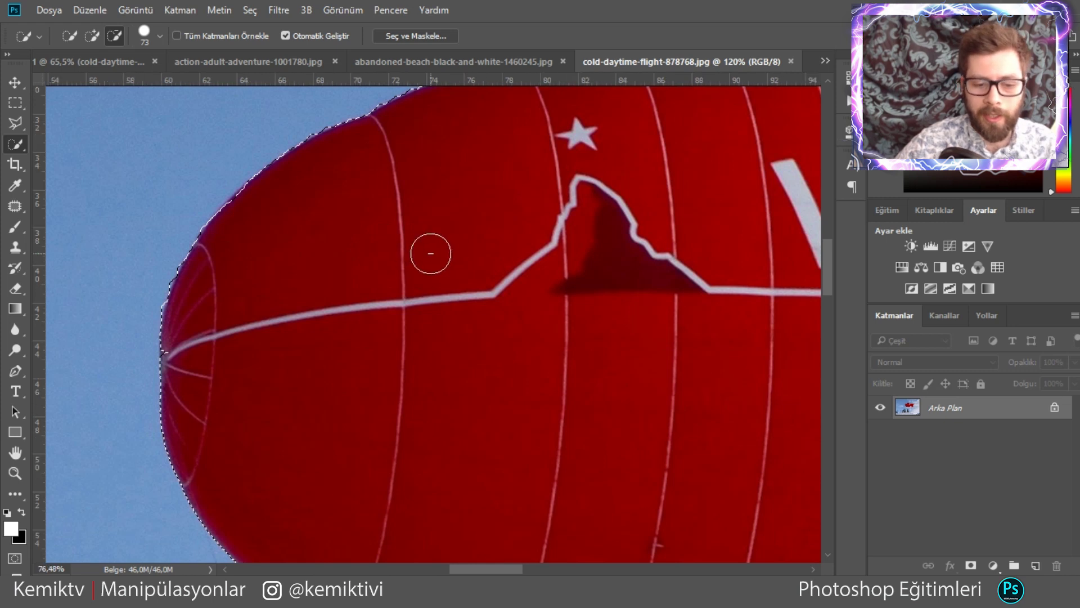
scroll(431, 253, "down", 3)
scroll(436, 250, "down", 2)
scroll(588, 398, "up", 2)
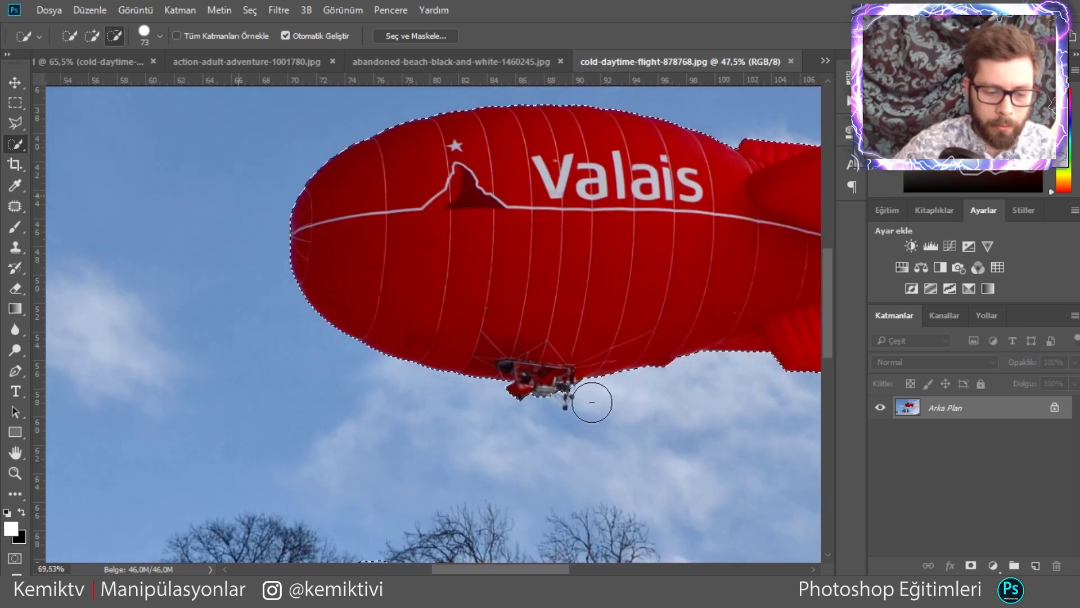
scroll(590, 403, "up", 3)
scroll(602, 402, "up", 2)
scroll(602, 402, "up", 2)
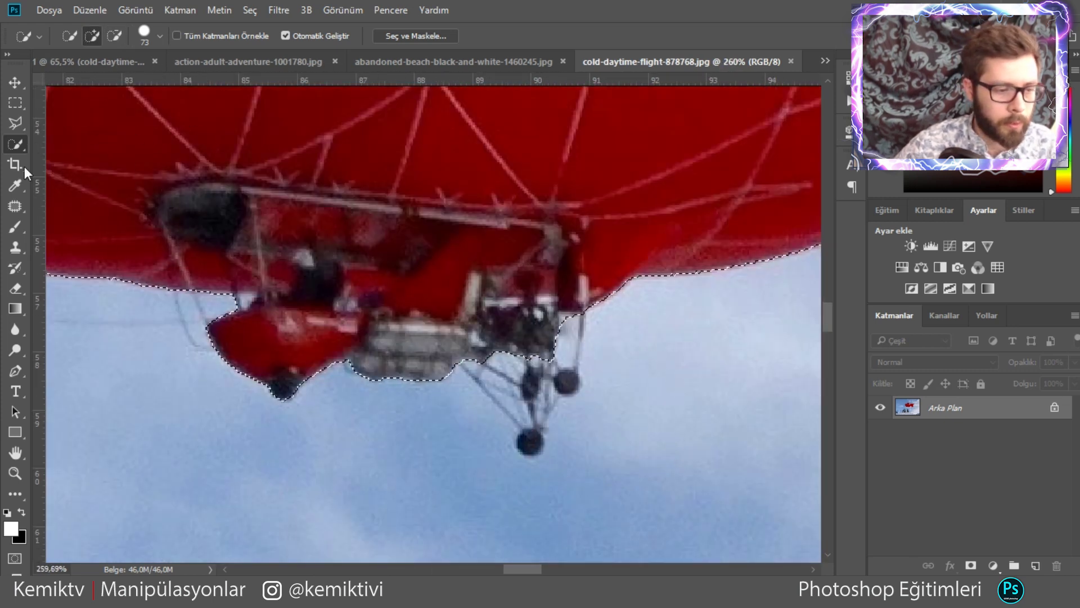
Outline the gondola's landing gear and lower wheel with the Polygonal Lasso.
left_click_drag(16, 130, 60, 141)
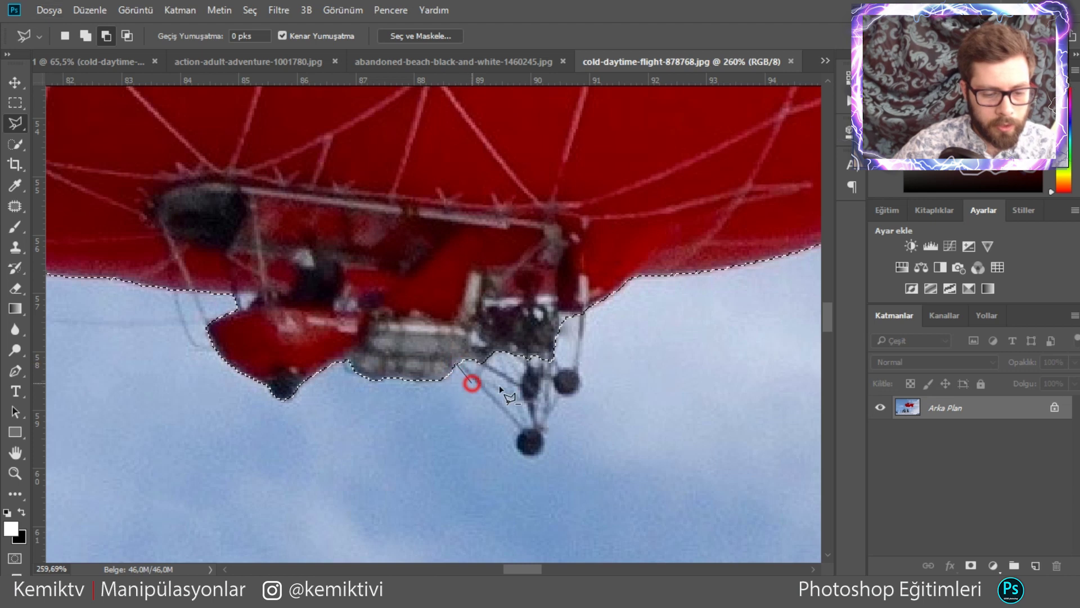
left_click(449, 361)
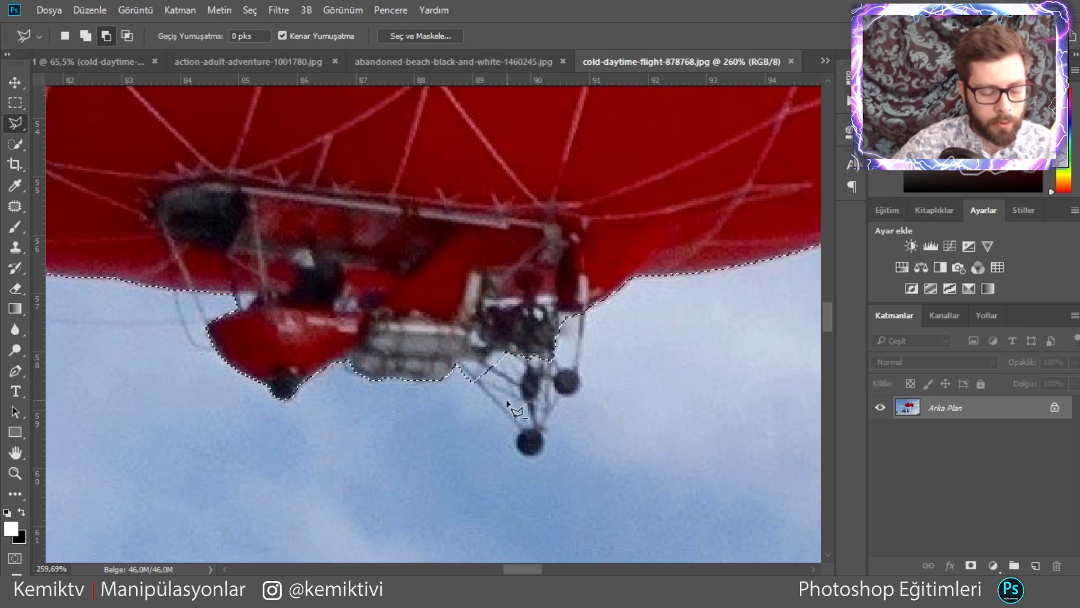
left_click(453, 361)
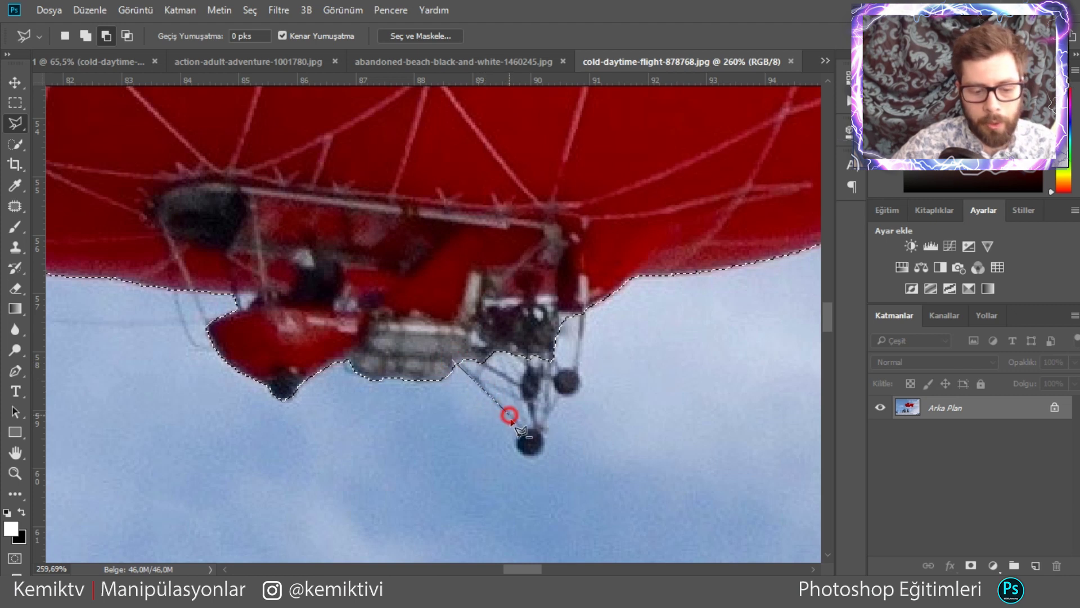
left_click(522, 452)
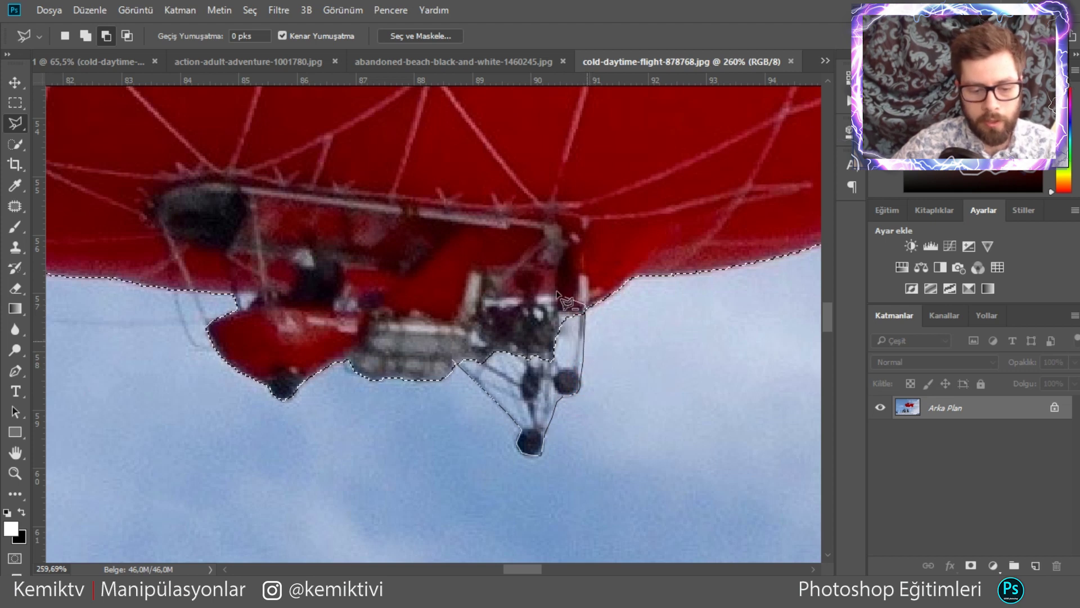
left_click(488, 306)
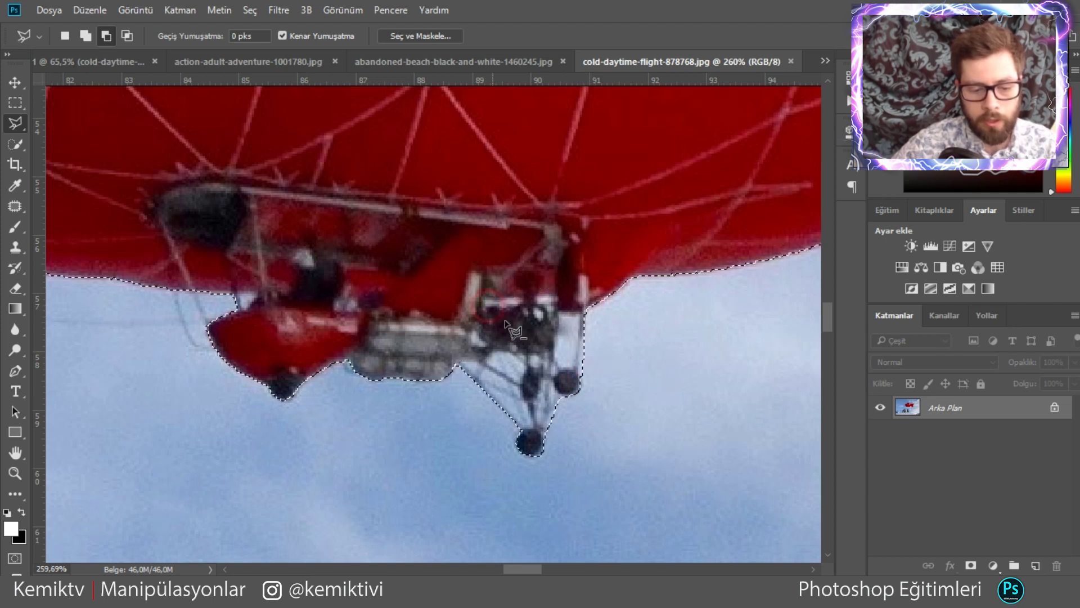
Shift-add outlines around the right and left gondola struts to the selection.
key("shift")
left_click(561, 313)
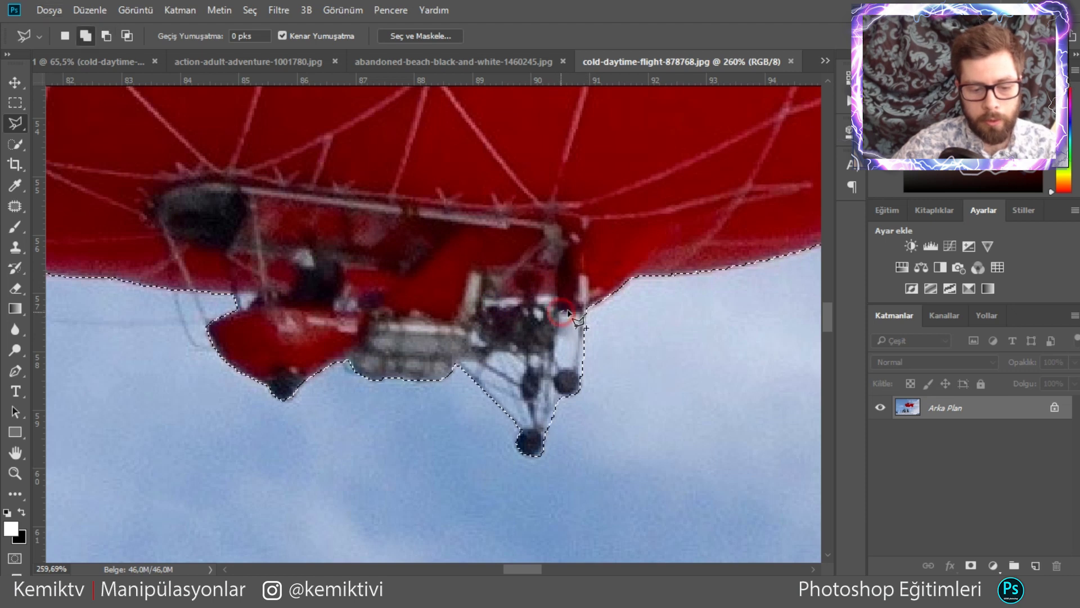
left_click(578, 313)
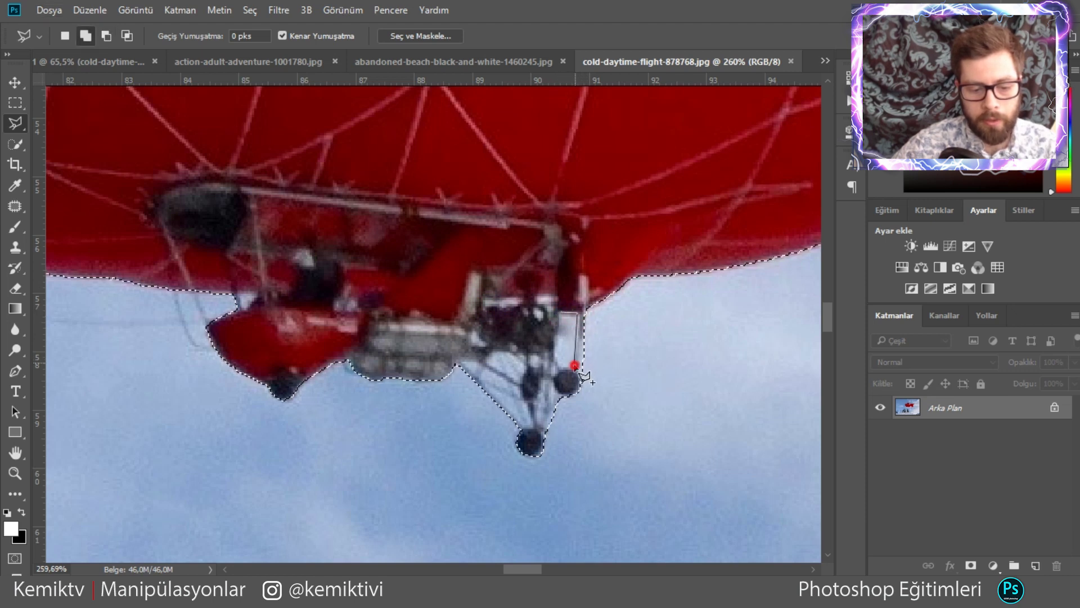
left_click(558, 314)
left_click(479, 376)
left_click(506, 386)
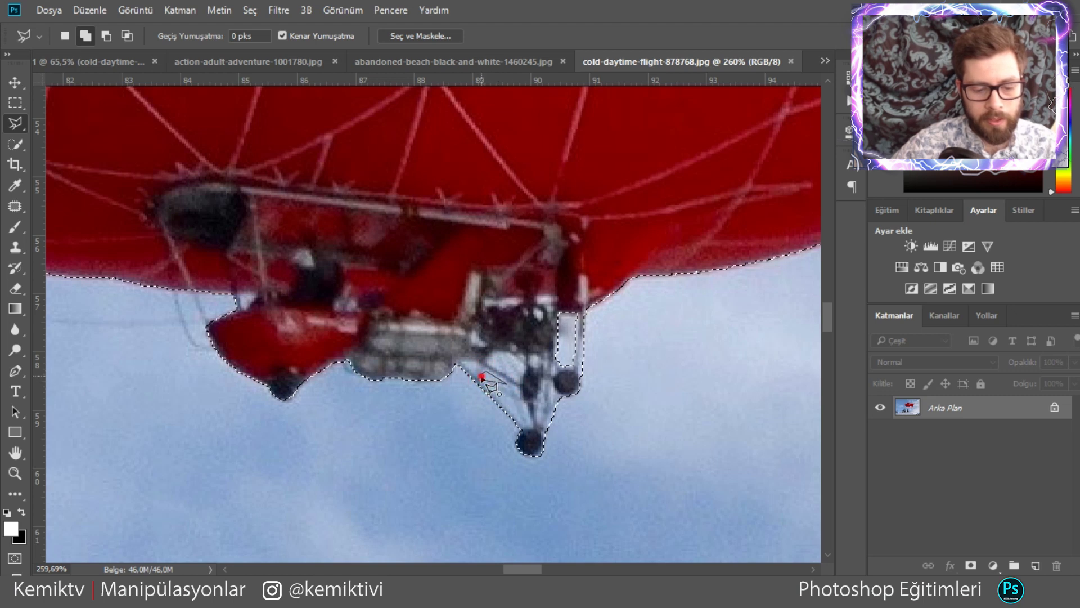
scroll(478, 349, "down", 2)
scroll(472, 329, "down", 1)
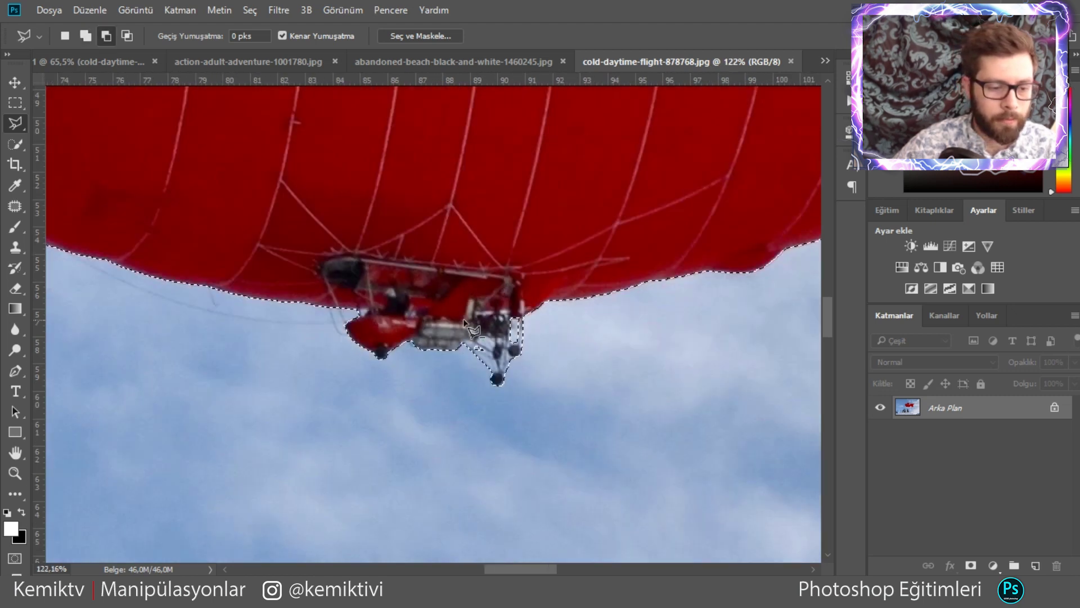
scroll(467, 323, "down", 1)
scroll(472, 315, "down", 1)
scroll(484, 304, "down", 1)
scroll(497, 288, "down", 1)
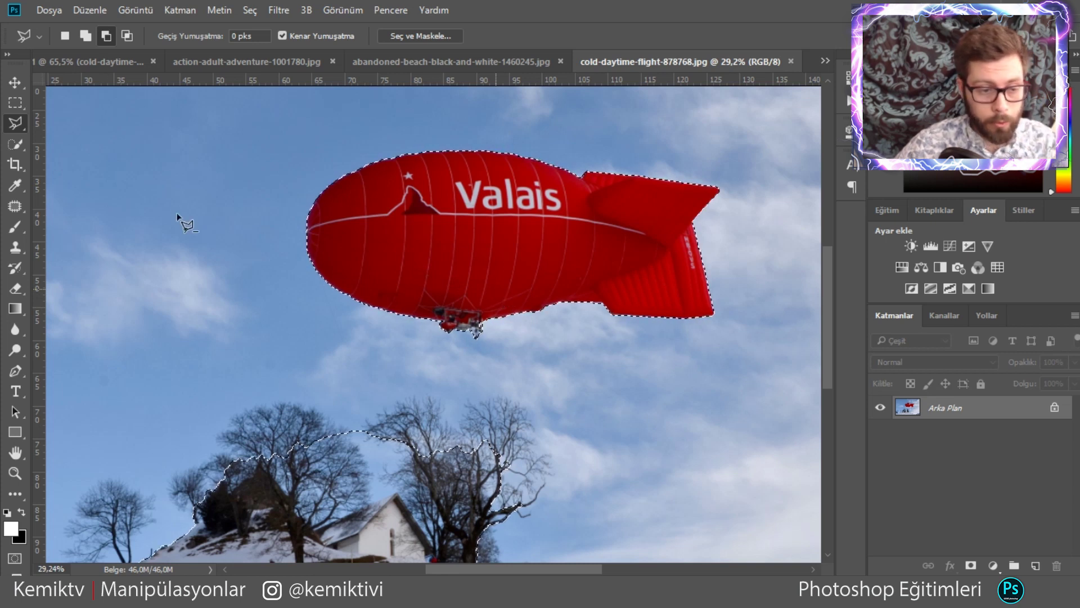
left_click(15, 83)
left_click(17, 83)
scroll(394, 253, "down", 5)
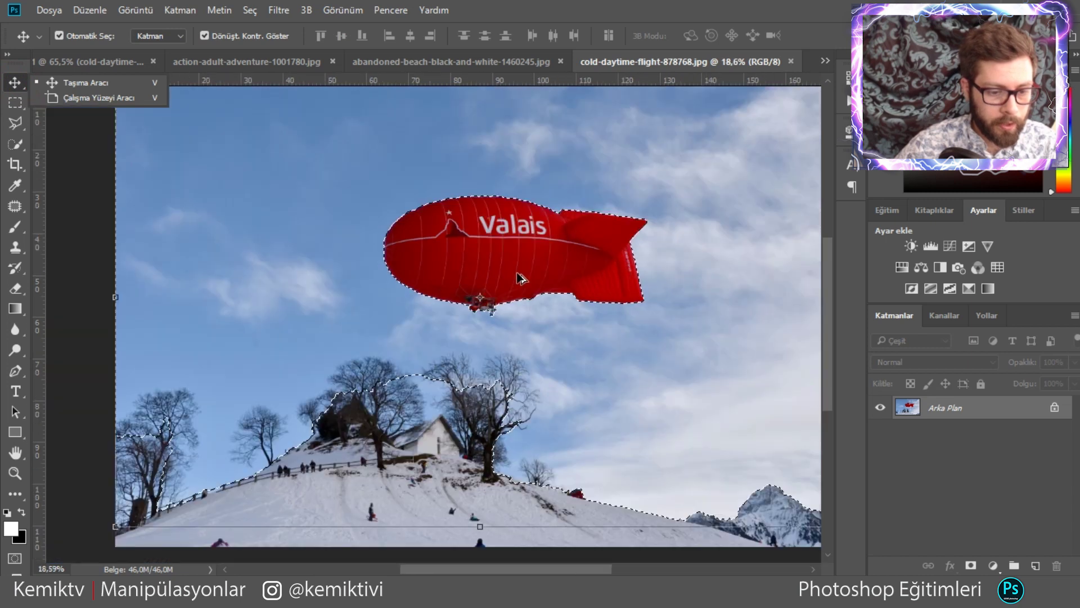
left_click(14, 102)
left_click_drag(123, 368, 762, 550)
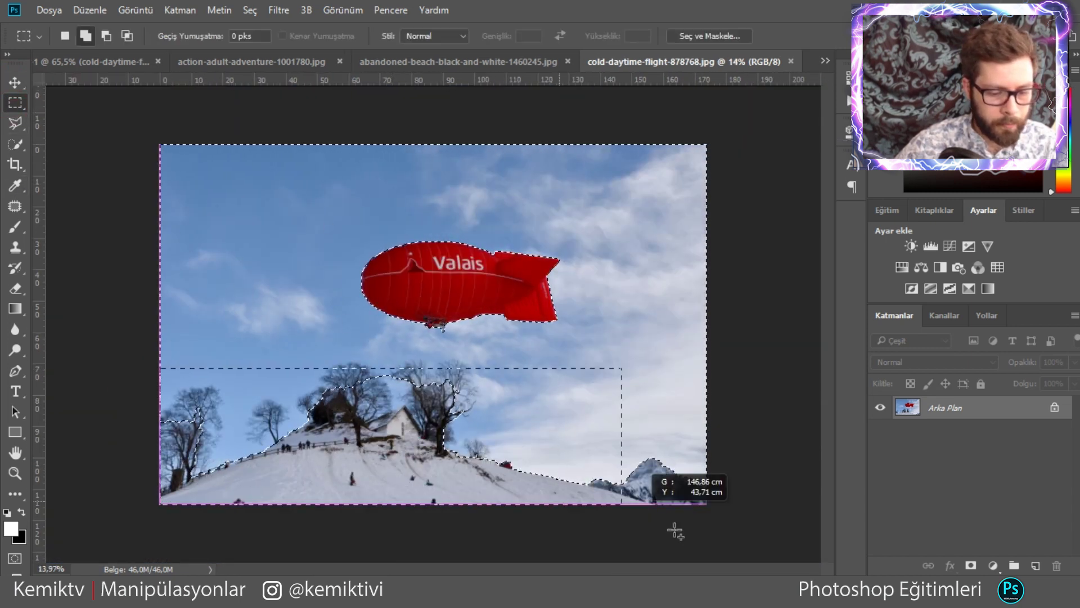
left_click(15, 83)
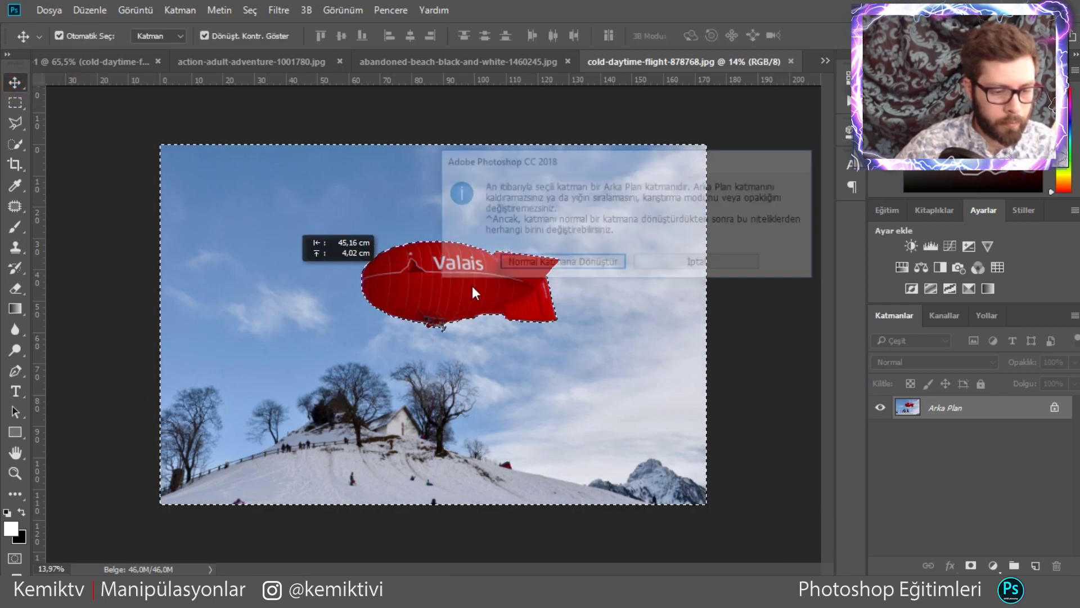
left_click_drag(265, 271, 471, 285)
left_click(701, 264)
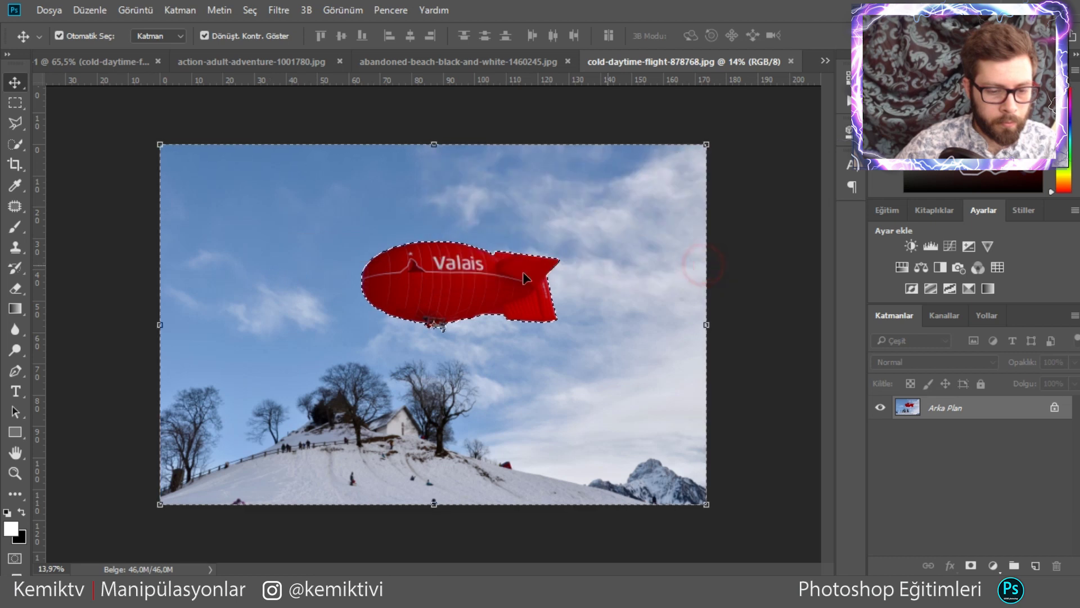
left_click(507, 345)
left_click(671, 262)
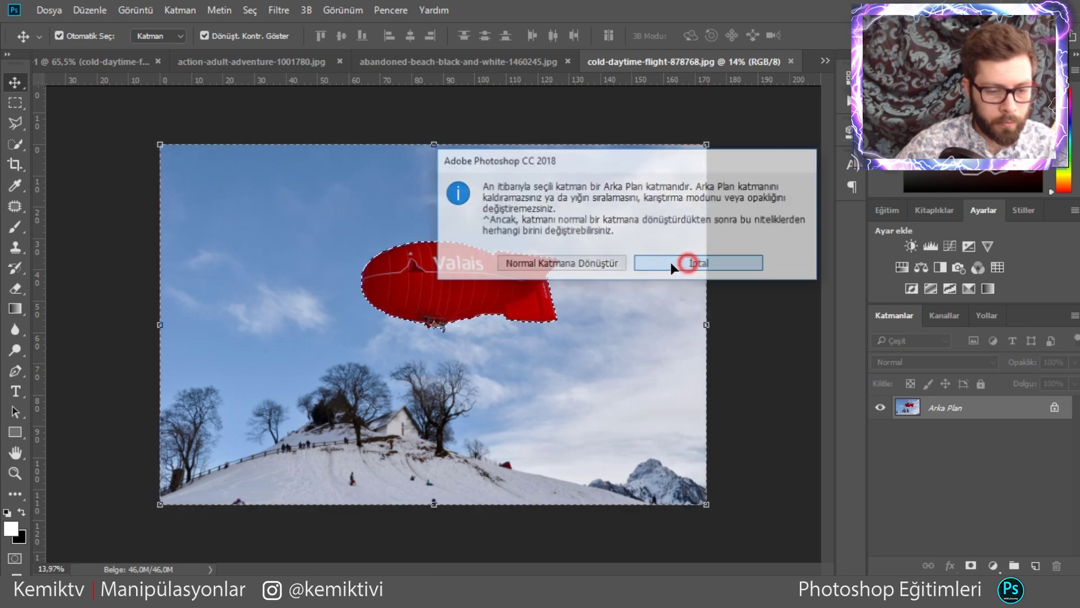
left_click(293, 63)
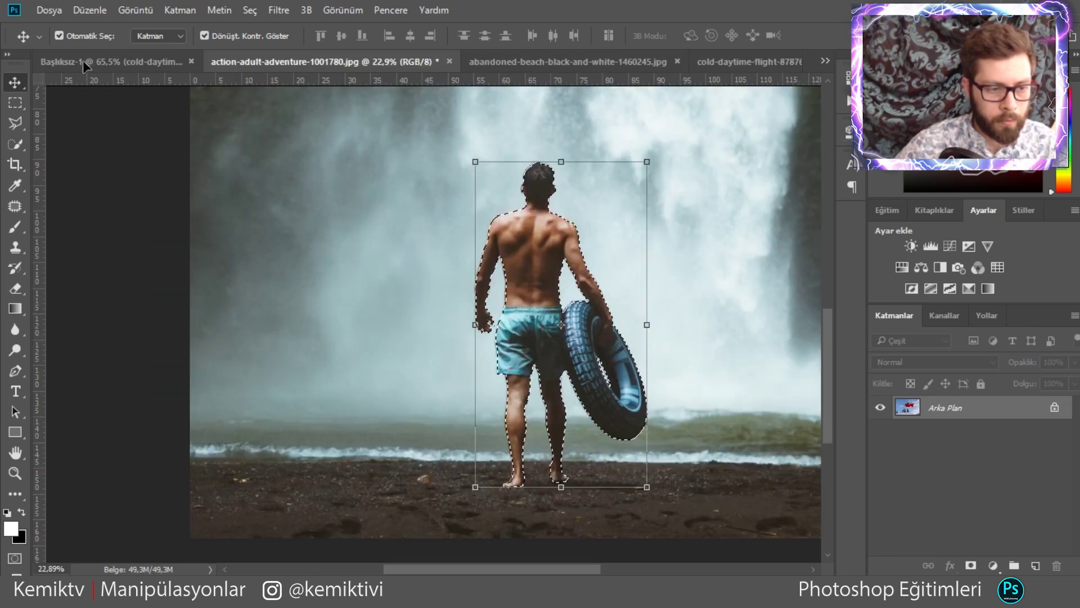
left_click_drag(345, 164, 180, 70)
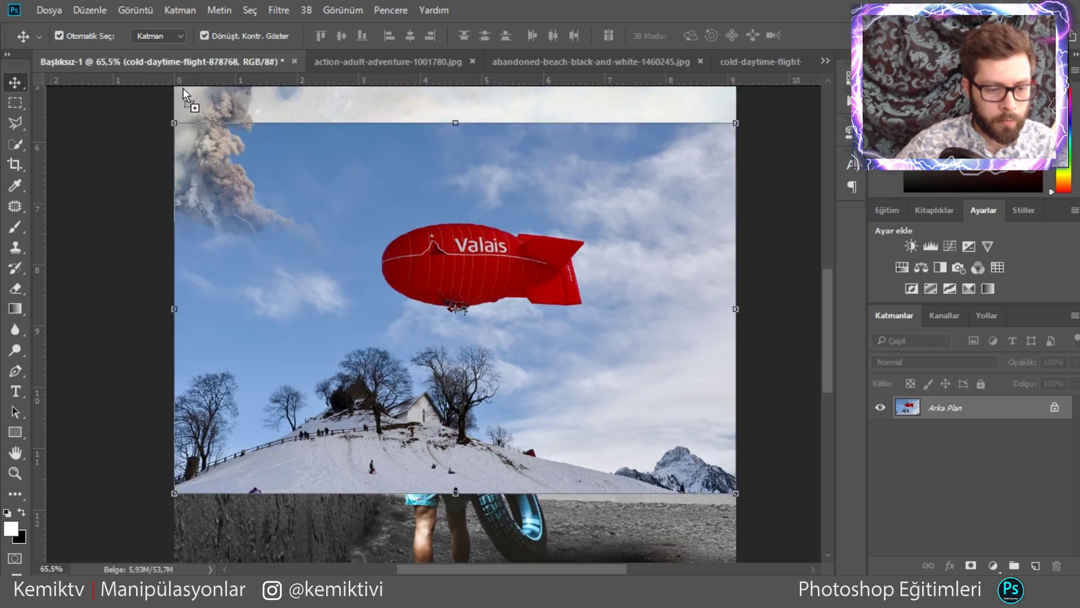
left_click_drag(116, 55, 343, 163)
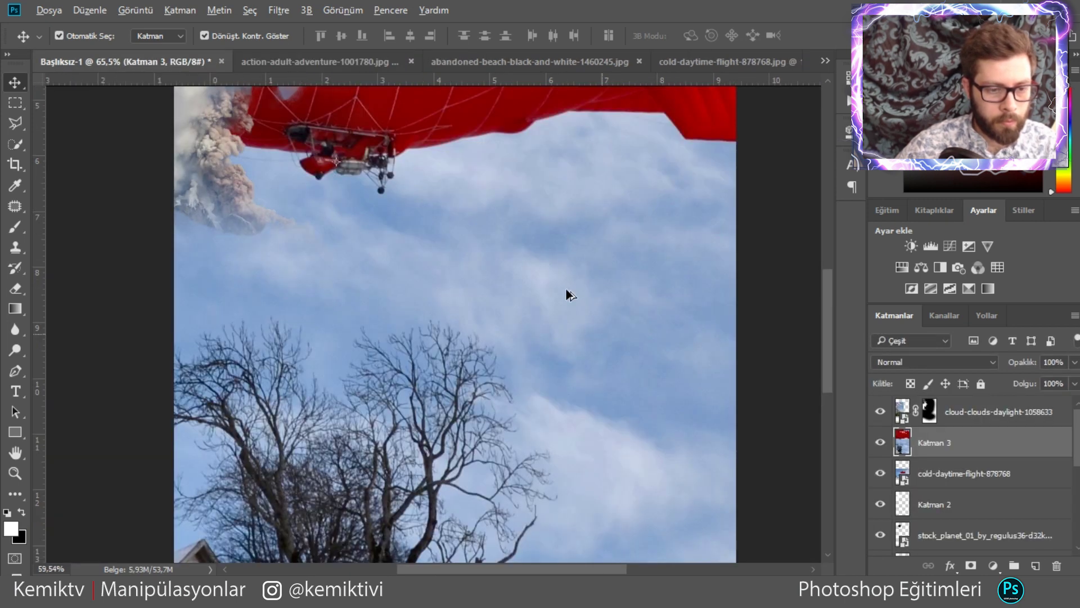
scroll(565, 288, "down", 2)
left_click_drag(537, 150, 523, 450)
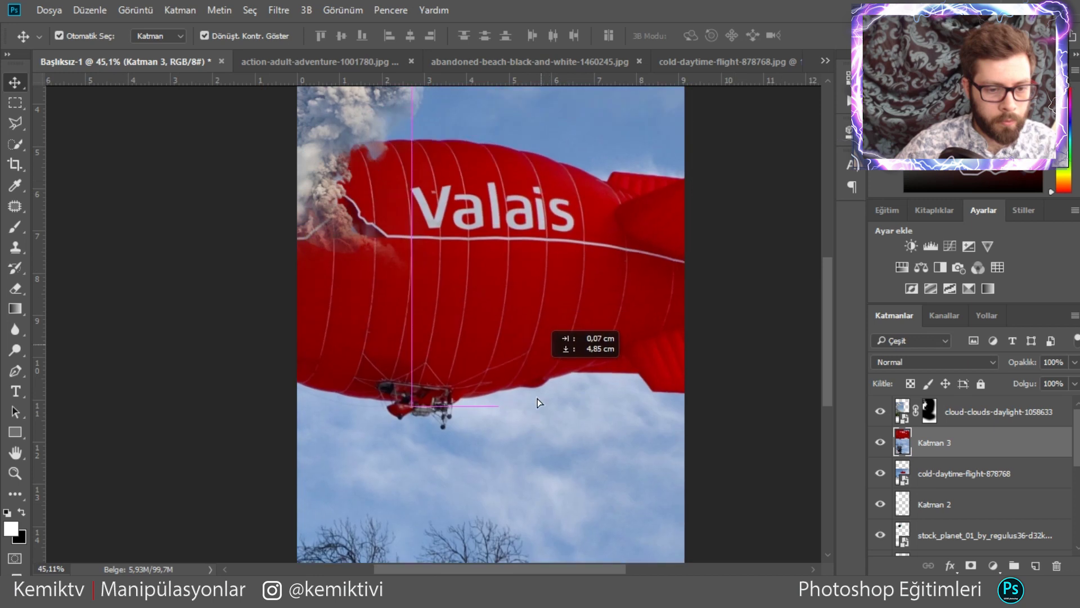
key("Delete")
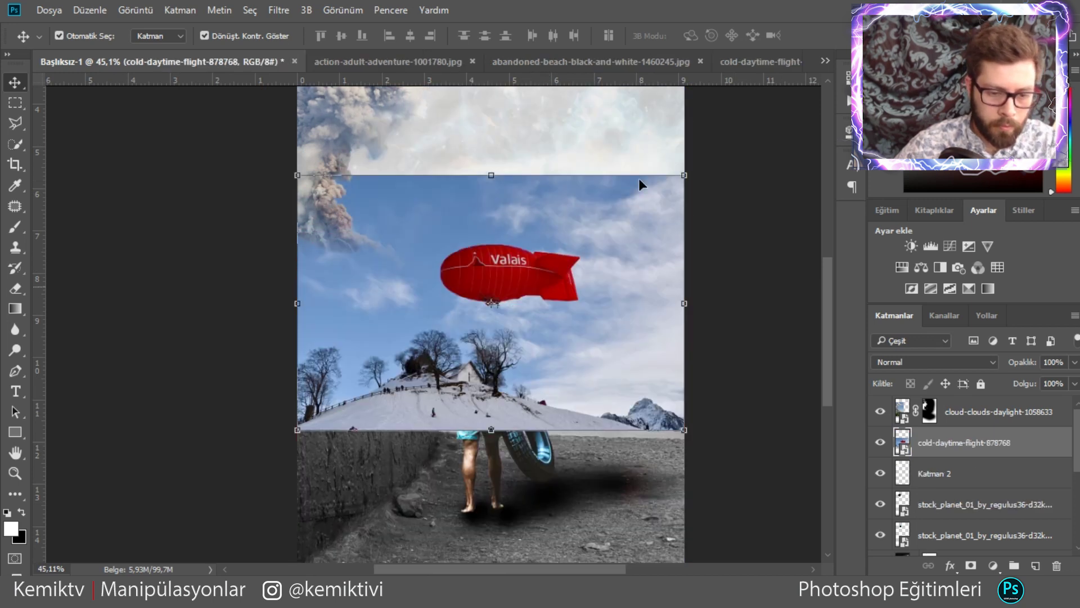
Back in the airship photo, invert the selection to the sky, cancelling the Fill dialog.
left_click(761, 62)
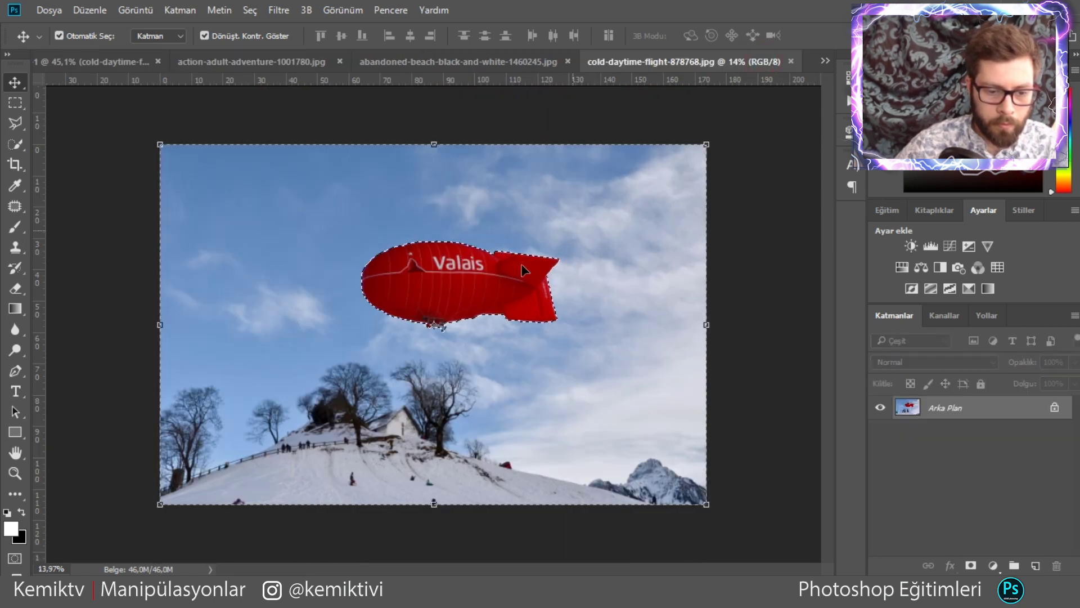
left_click(15, 123)
right_click(157, 170)
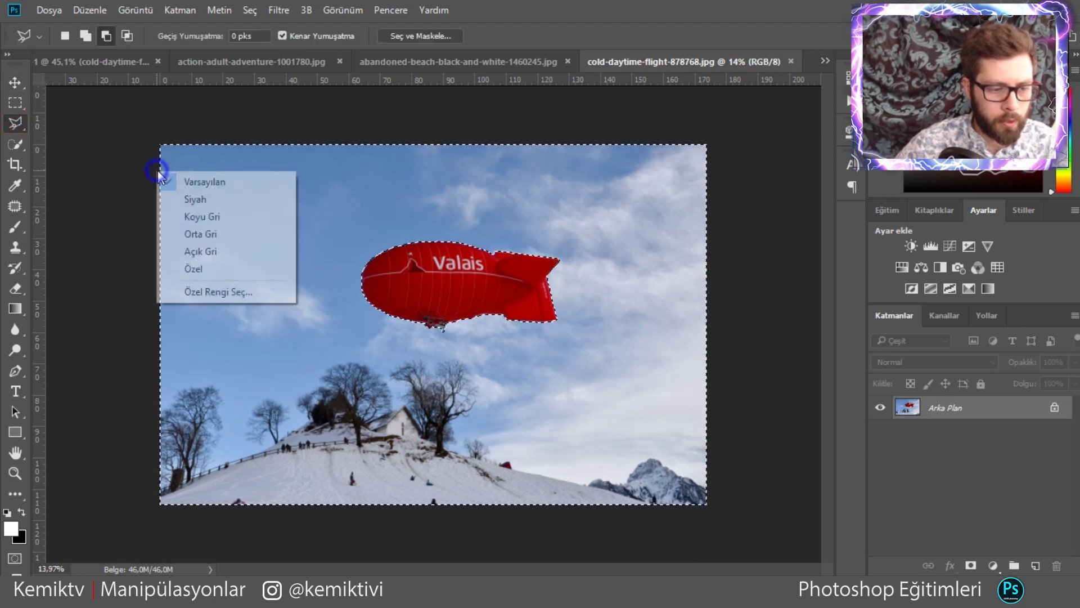
right_click(357, 197)
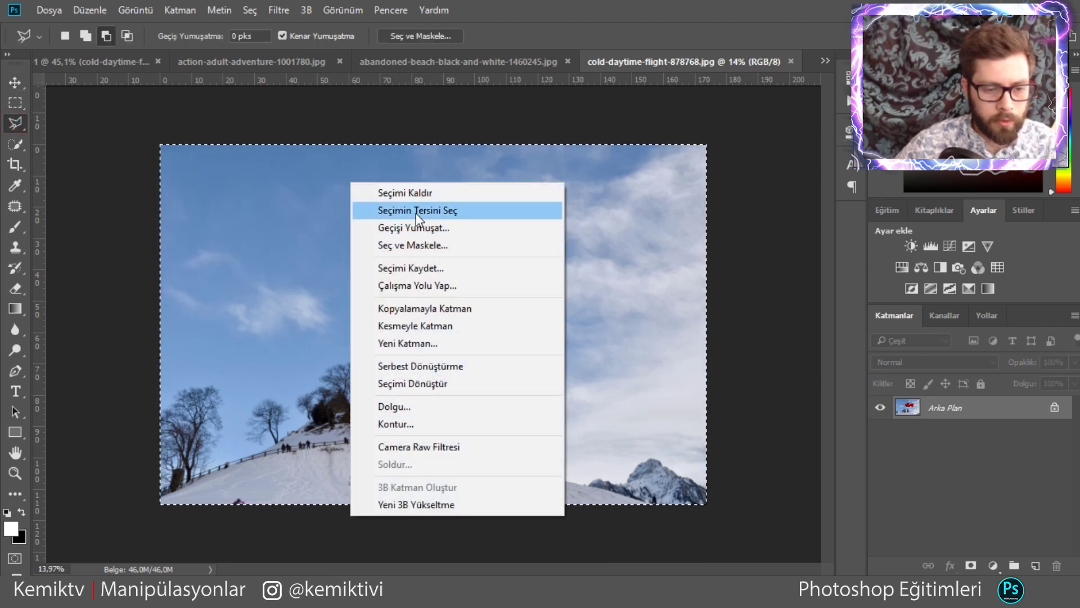
left_click(416, 211)
right_click(565, 233)
left_click(643, 262)
key("shift+BackSpace")
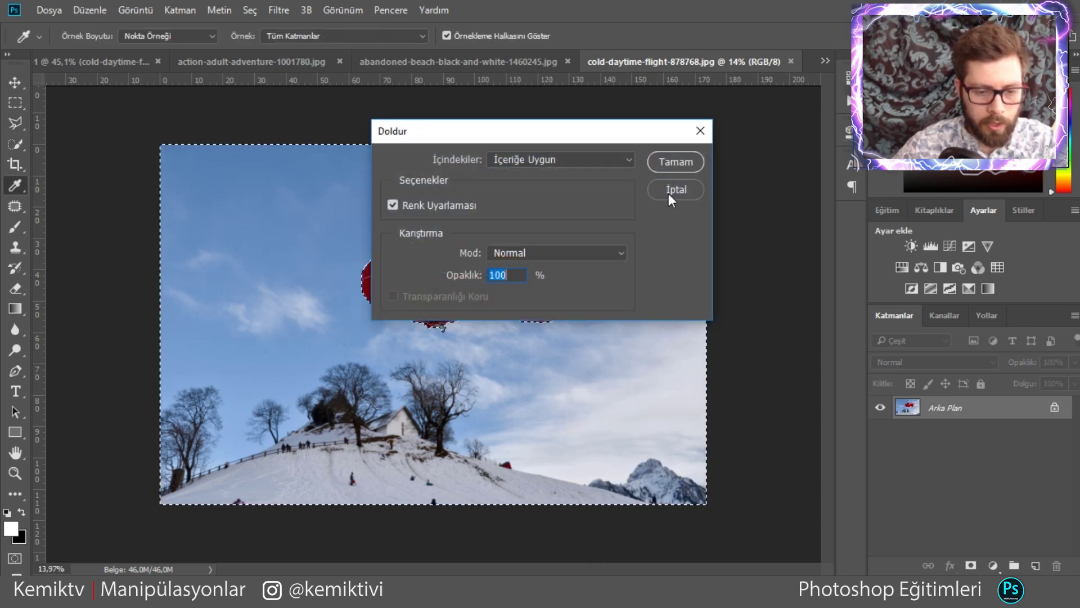
left_click(684, 185)
Unlock the Background layer, feather the sky selection by 1 px, and delete it.
left_click(1054, 407)
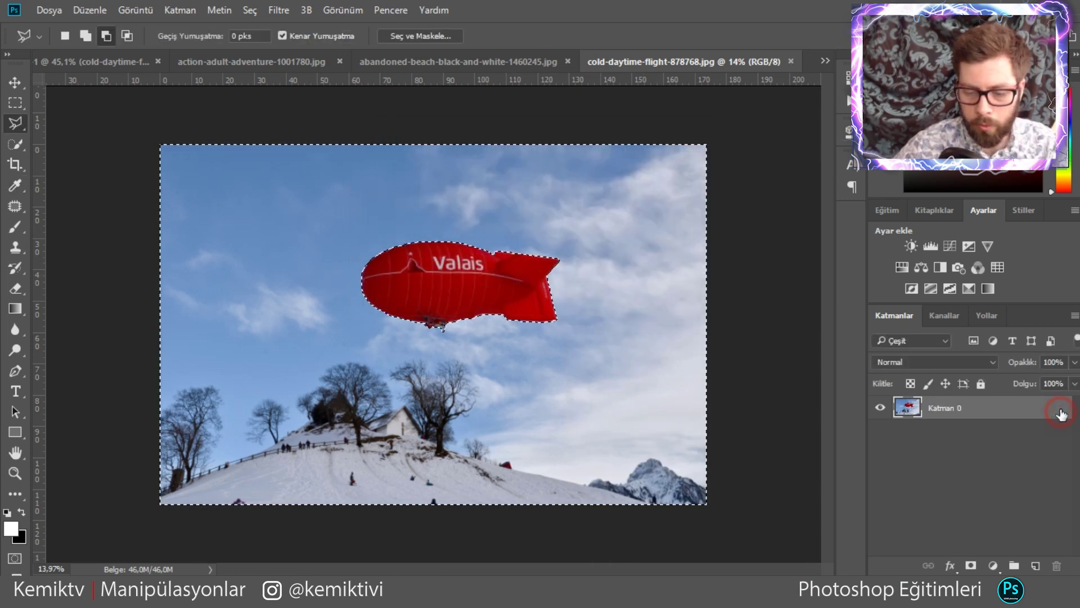
key("Delete")
key("ctrl+d")
key("ctrl+shift+d")
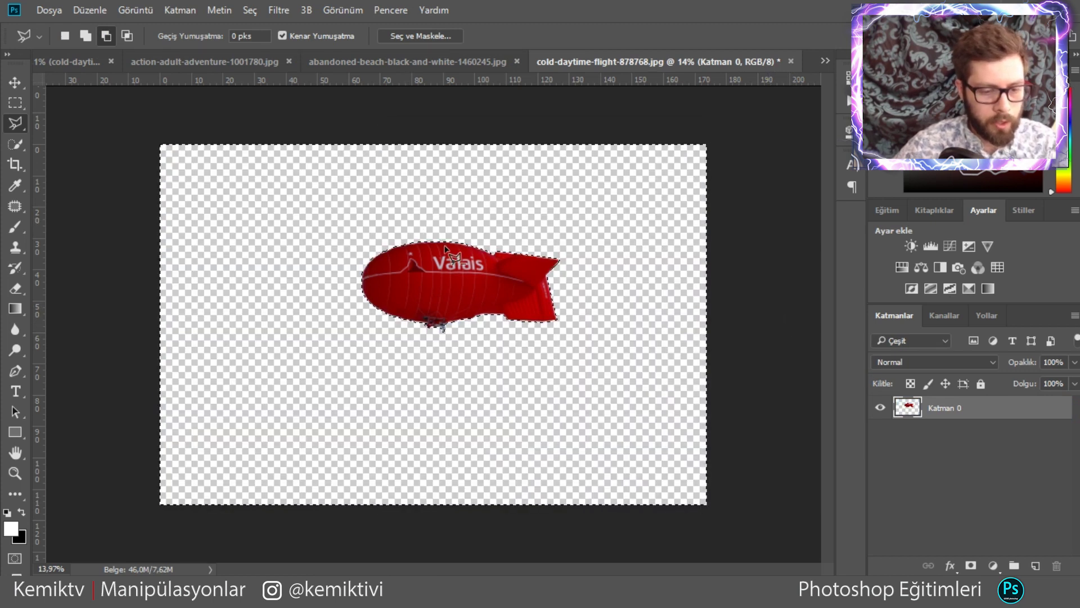
key("ctrl+z")
right_click(454, 243)
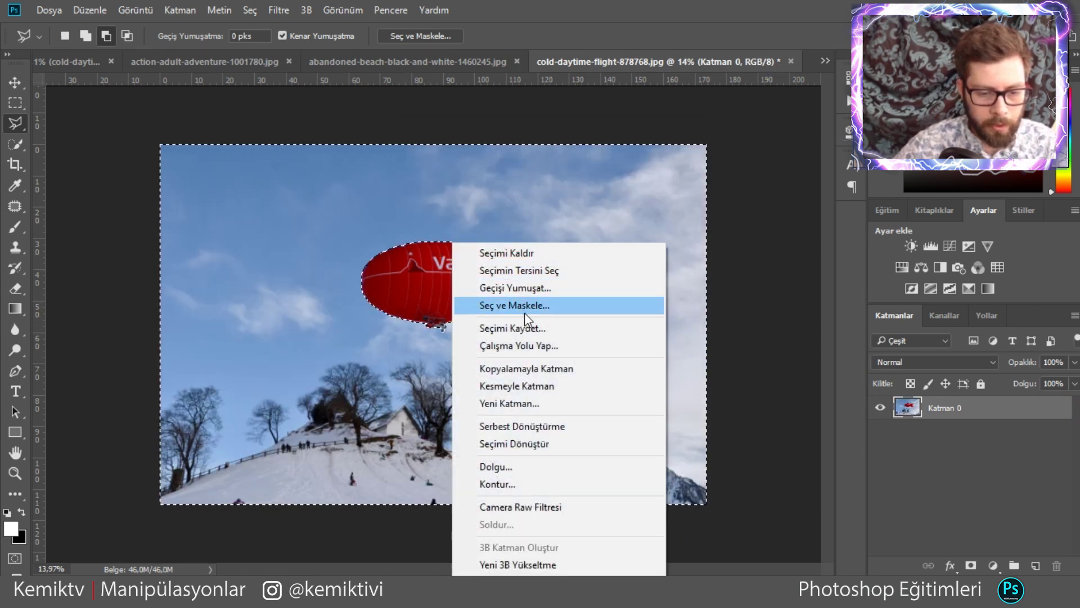
left_click(533, 286)
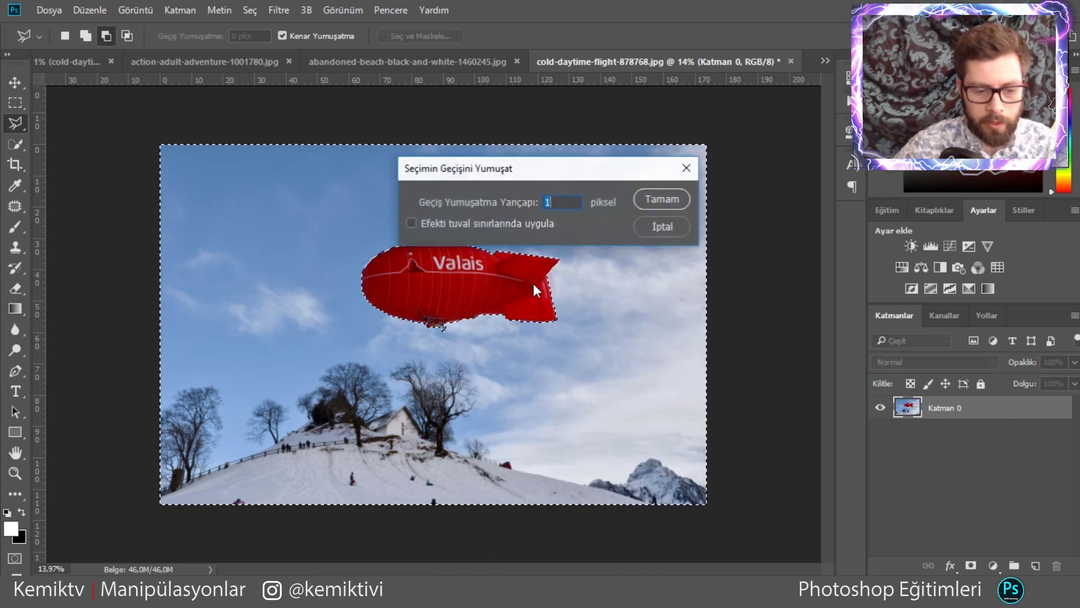
left_click(653, 199)
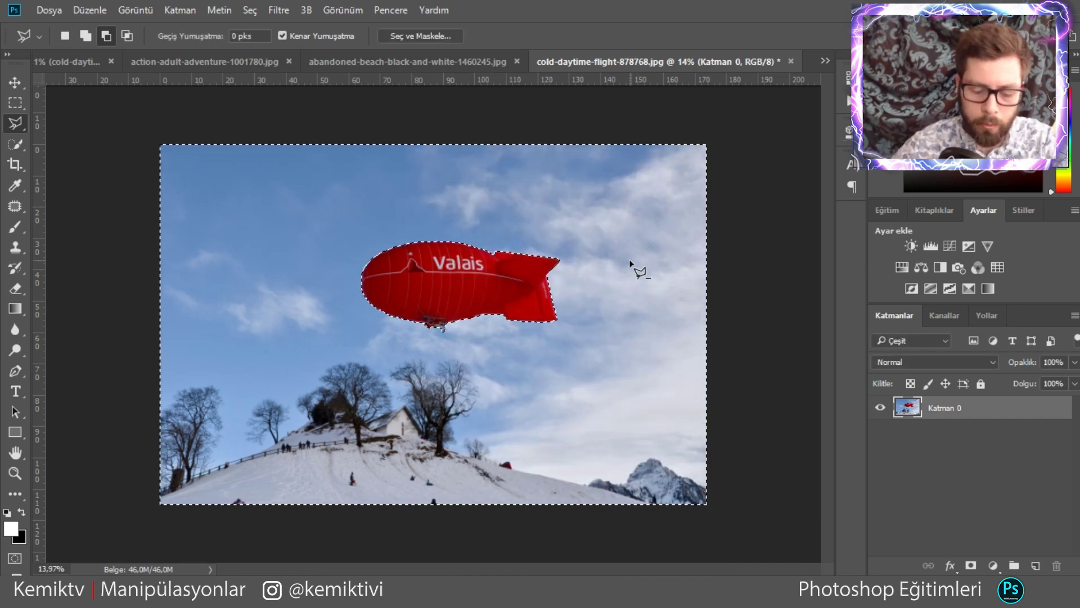
key("Delete")
key("ctrl+d")
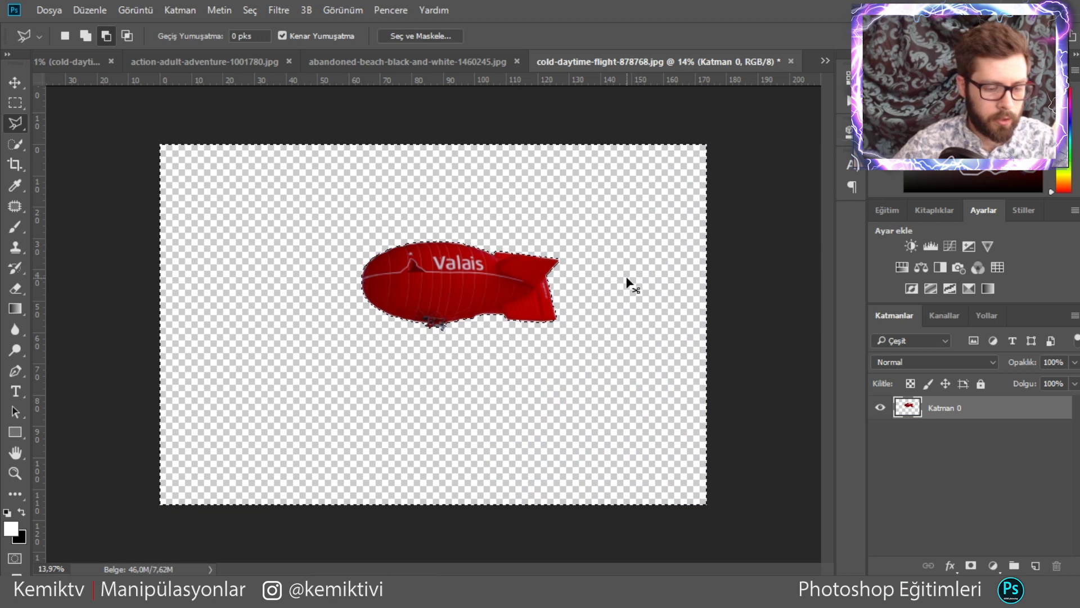
Move the cut-out blimp into the Başlıksız-1 wallpaper document.
left_click(19, 82)
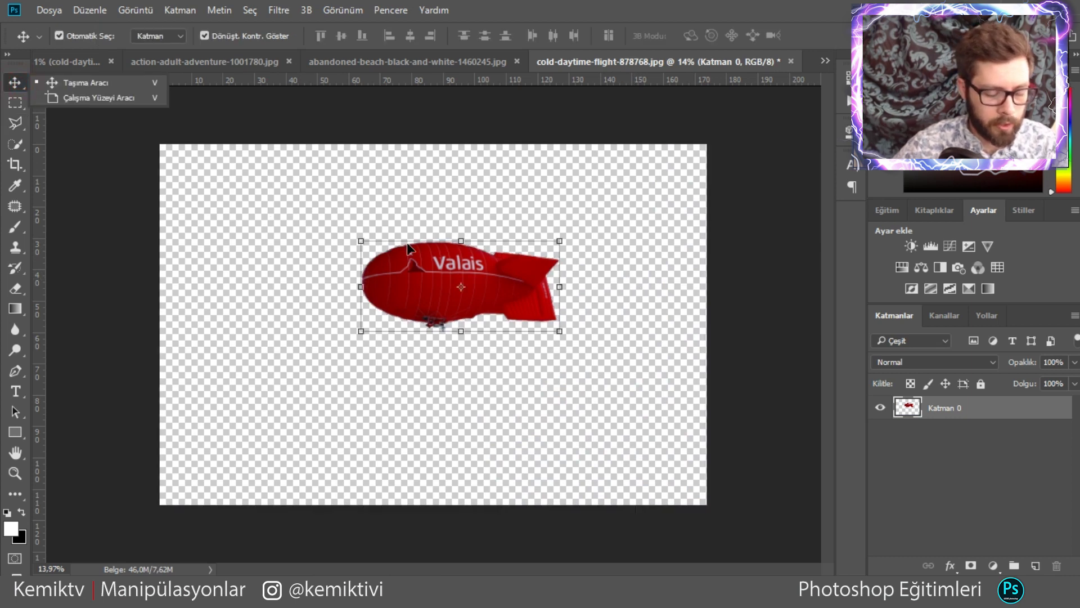
mouse_move(447, 270)
left_mouse_down()
mouse_move(238, 150)
mouse_move(629, 353)
left_mouse_up()
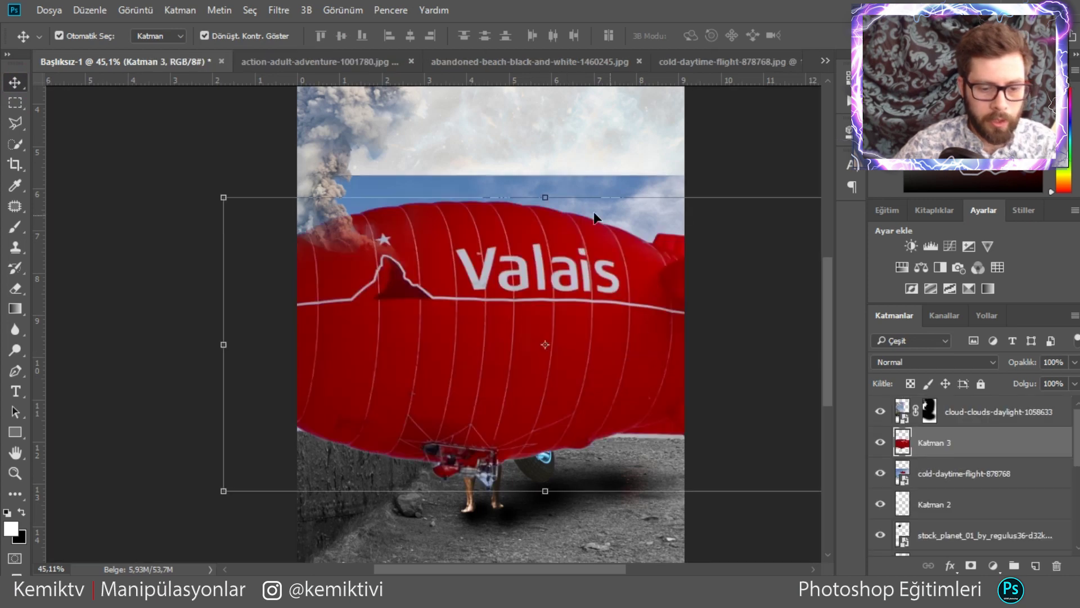
key("ctrl+z")
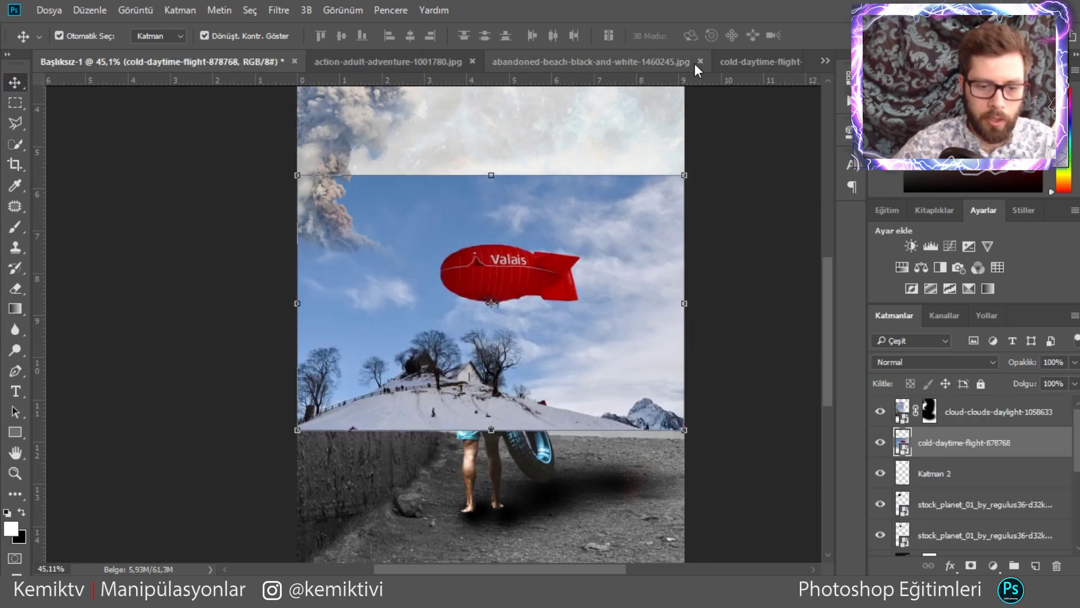
double_click(903, 443)
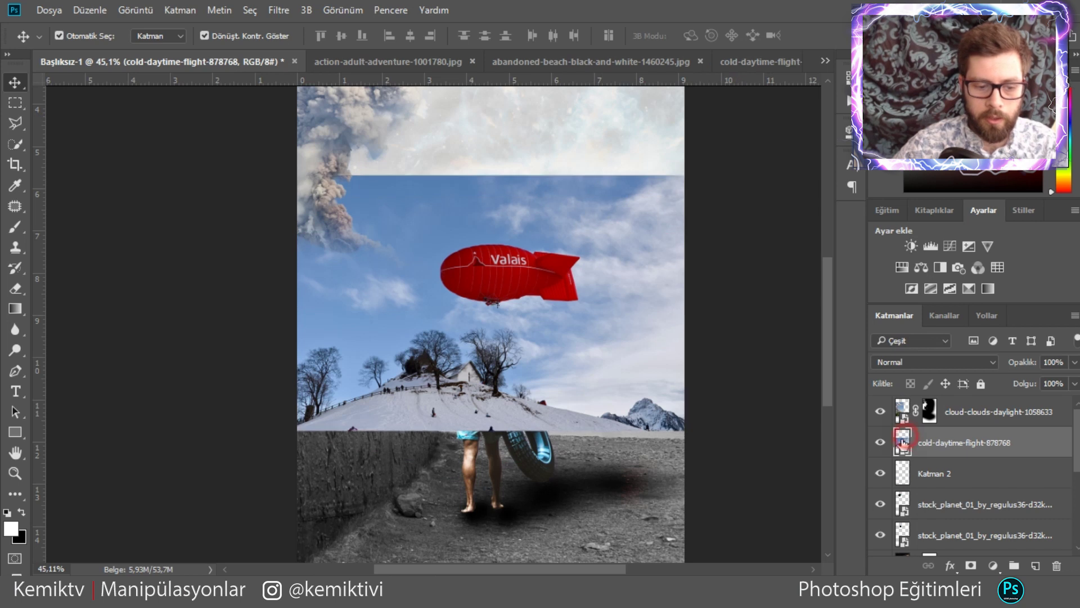
key("ctrl+s")
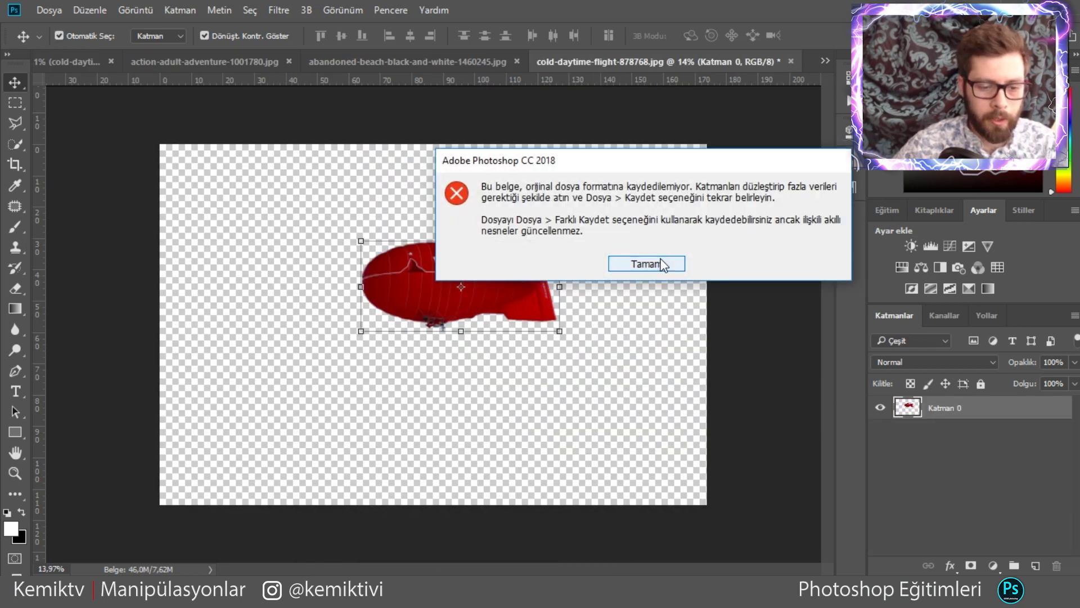
left_click(653, 265)
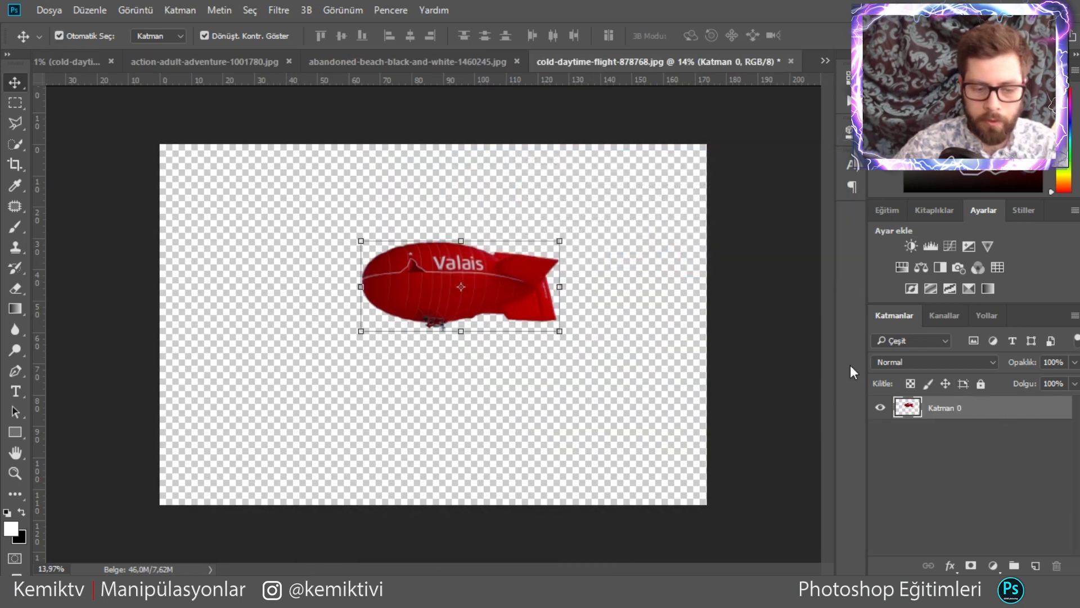
mouse_move(508, 283)
left_mouse_down()
mouse_move(106, 59)
mouse_move(210, 111)
left_mouse_up()
left_click_drag(511, 175, 509, 174)
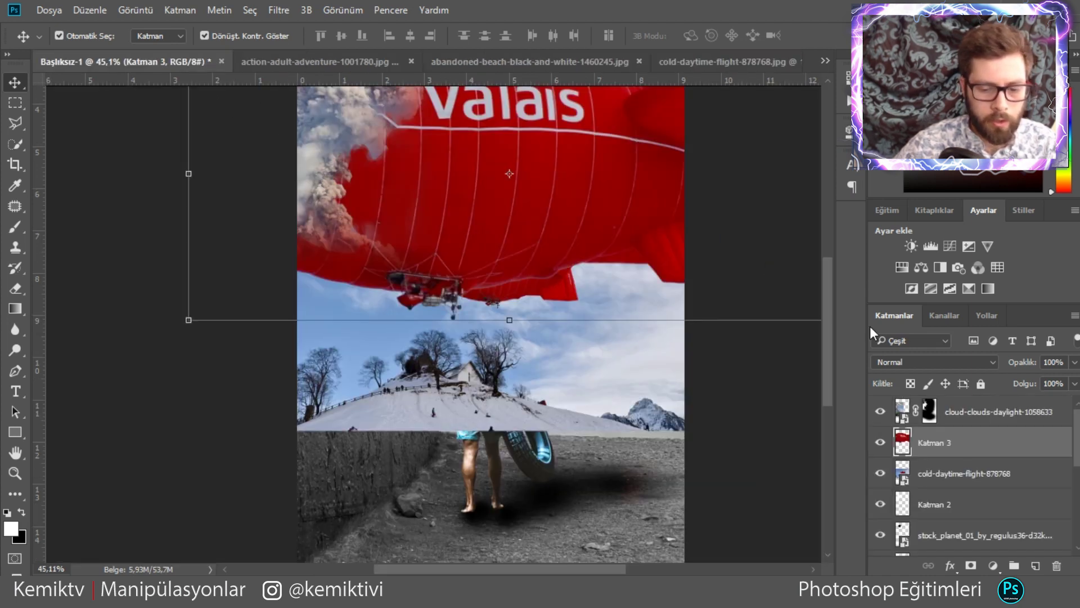
Convert the blimp layer to a smart object and delete the snowy-hill airship photo layer.
right_click(902, 442)
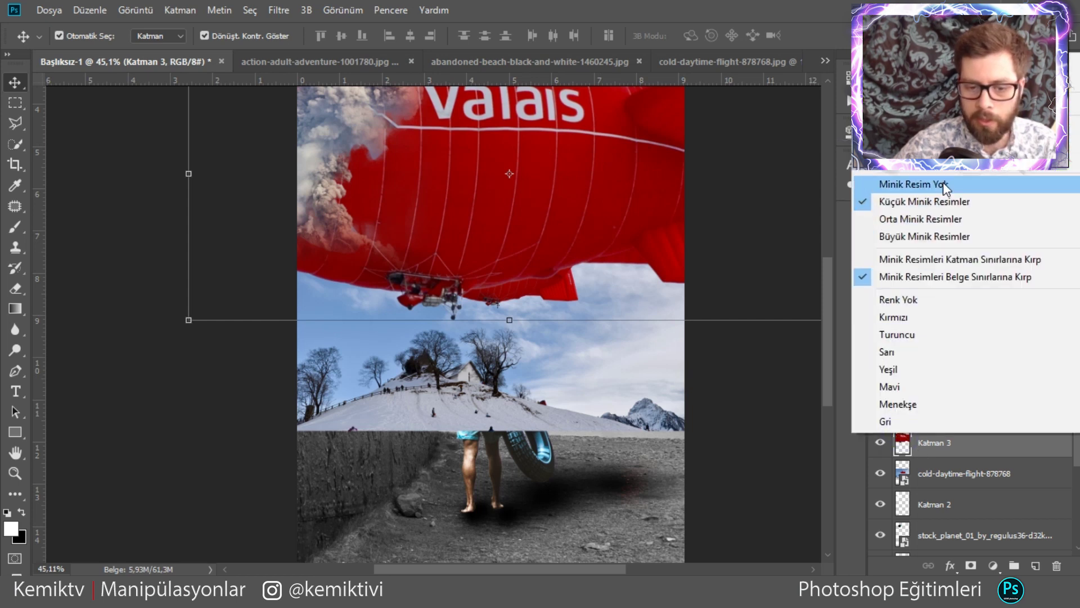
right_click(968, 448)
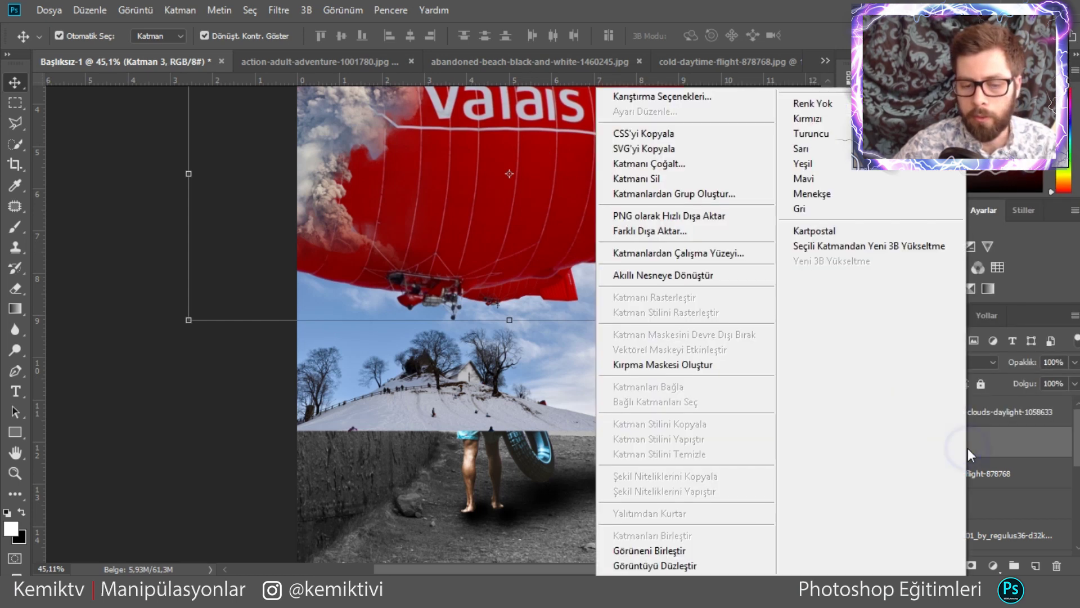
left_click(712, 276)
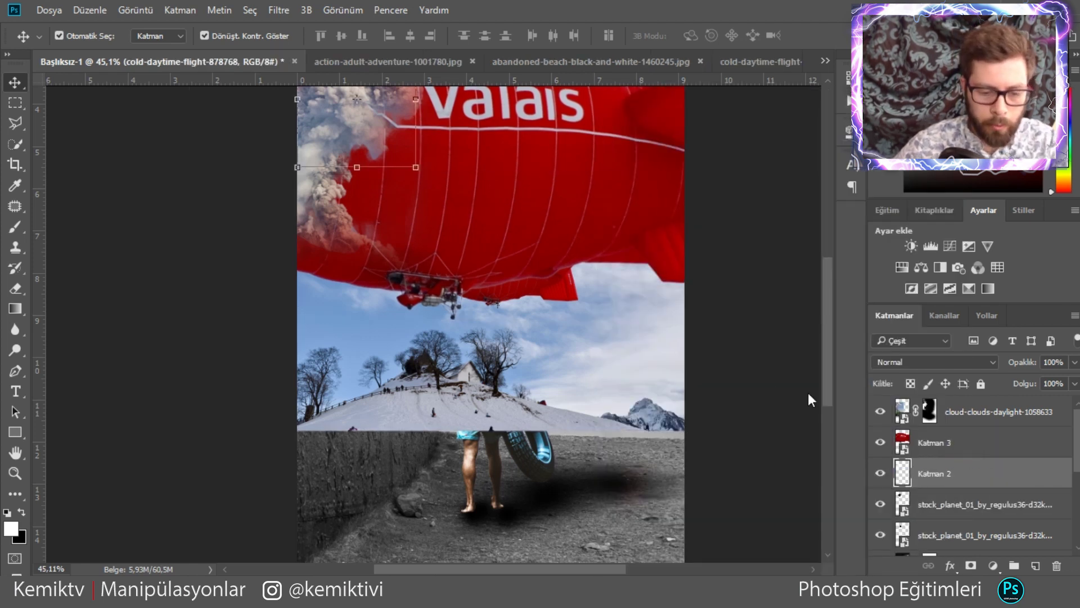
key("Delete")
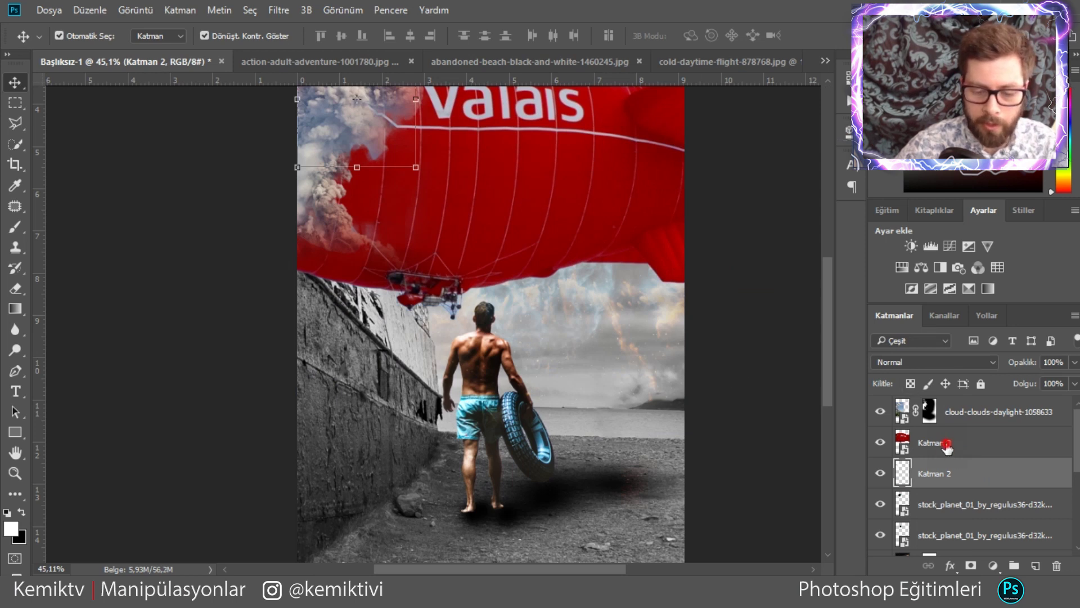
left_click(946, 445)
Scale the red airship to about 15.6% and place it in the right-hand sky.
left_click_drag(559, 220, 604, 388)
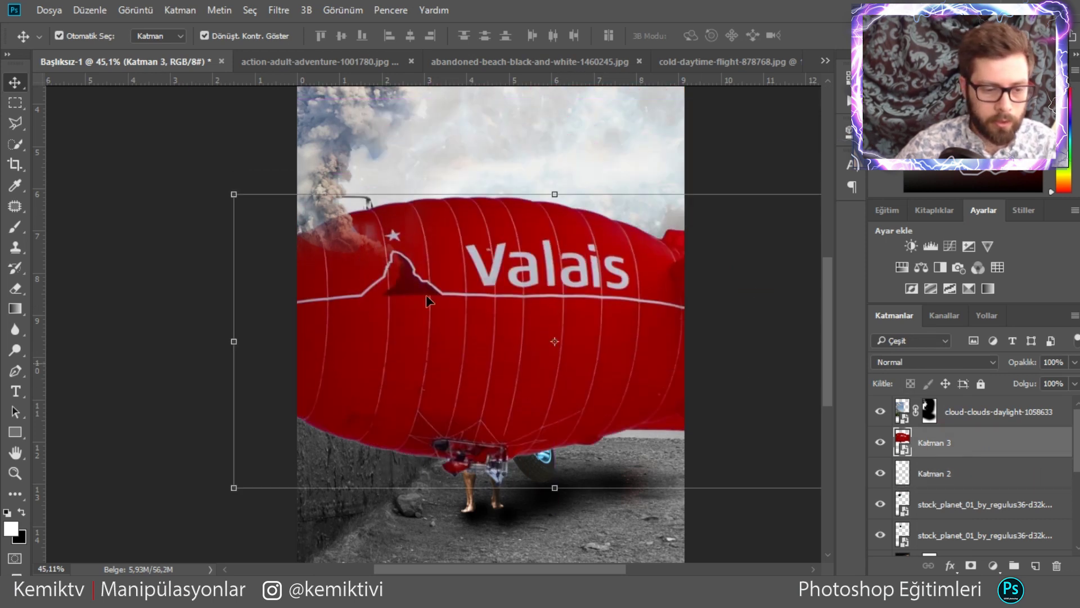
mouse_move(231, 196)
left_mouse_down()
mouse_move(526, 297)
mouse_move(603, 350)
mouse_move(619, 397)
left_mouse_up()
left_click_drag(677, 440, 485, 273)
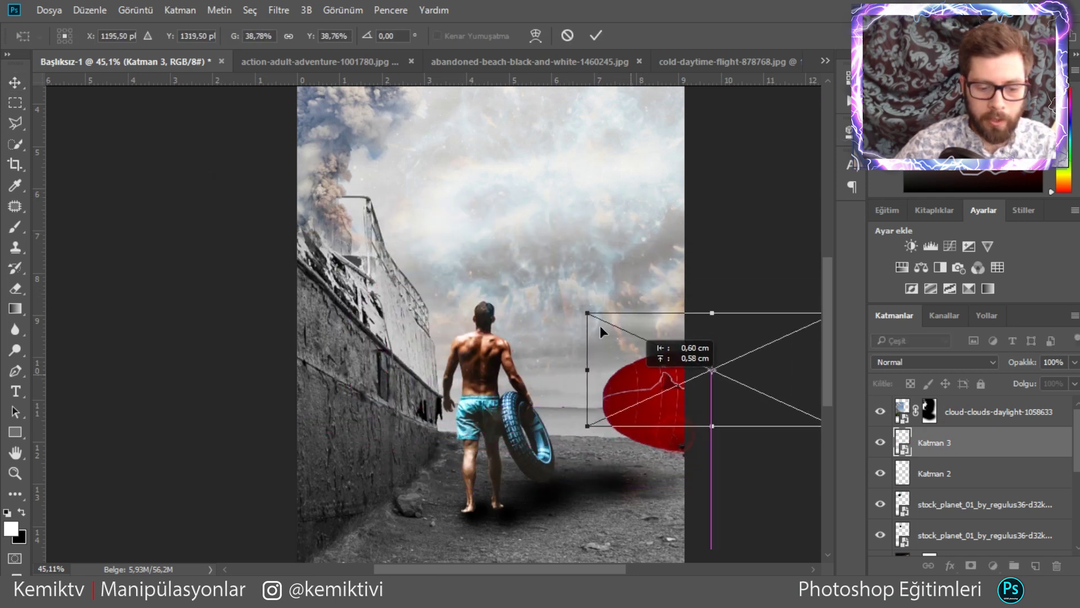
left_click_drag(436, 208, 549, 258)
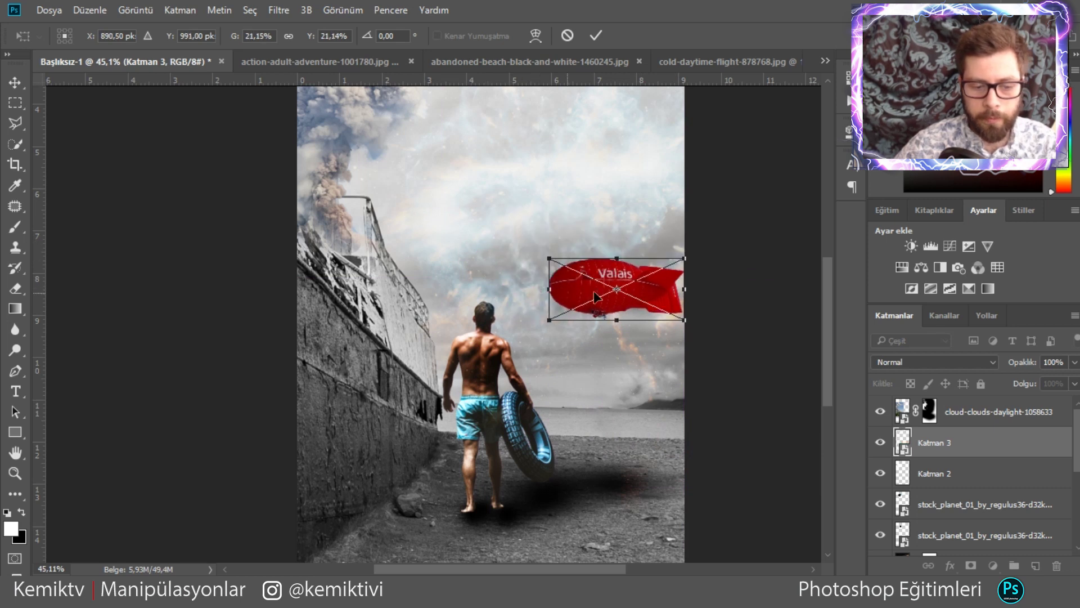
mouse_move(650, 294)
left_mouse_down()
mouse_move(639, 293)
mouse_move(656, 240)
left_mouse_up()
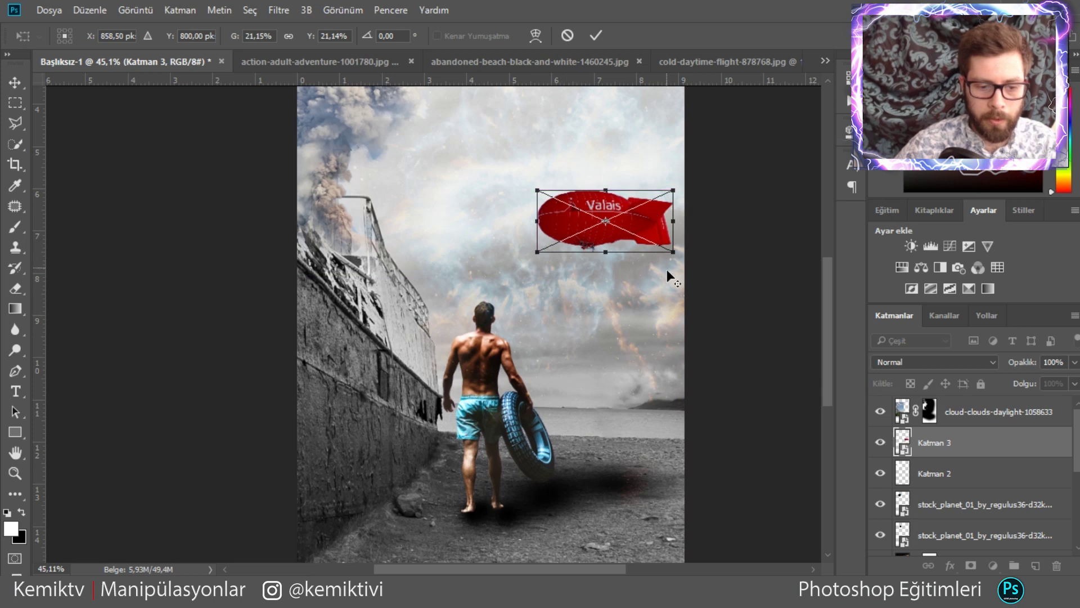
scroll(666, 269, "down", 2)
scroll(667, 276, "down", 1)
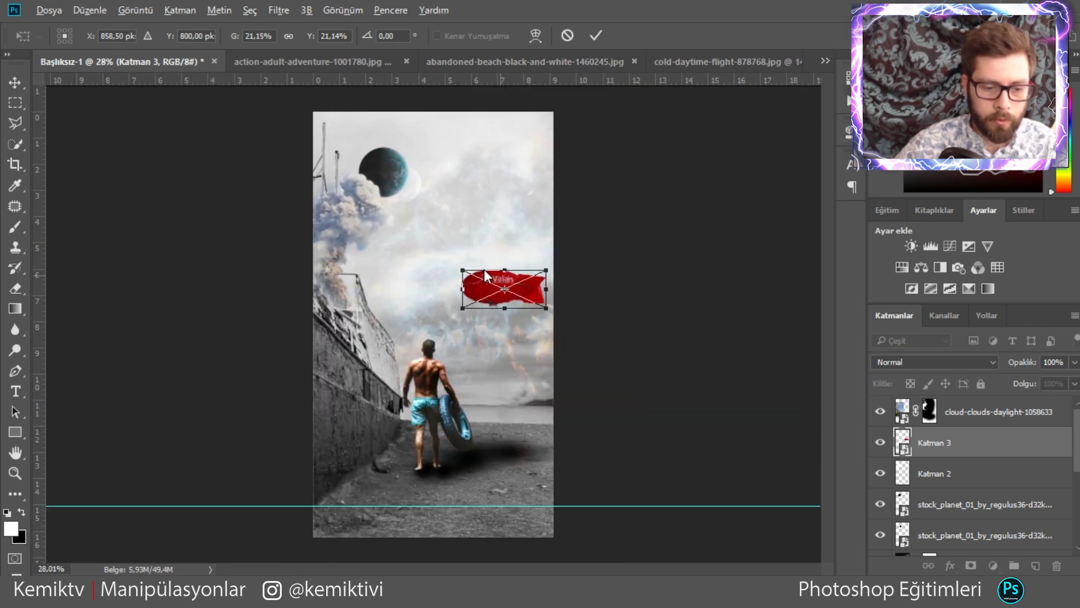
left_click_drag(461, 272, 519, 283)
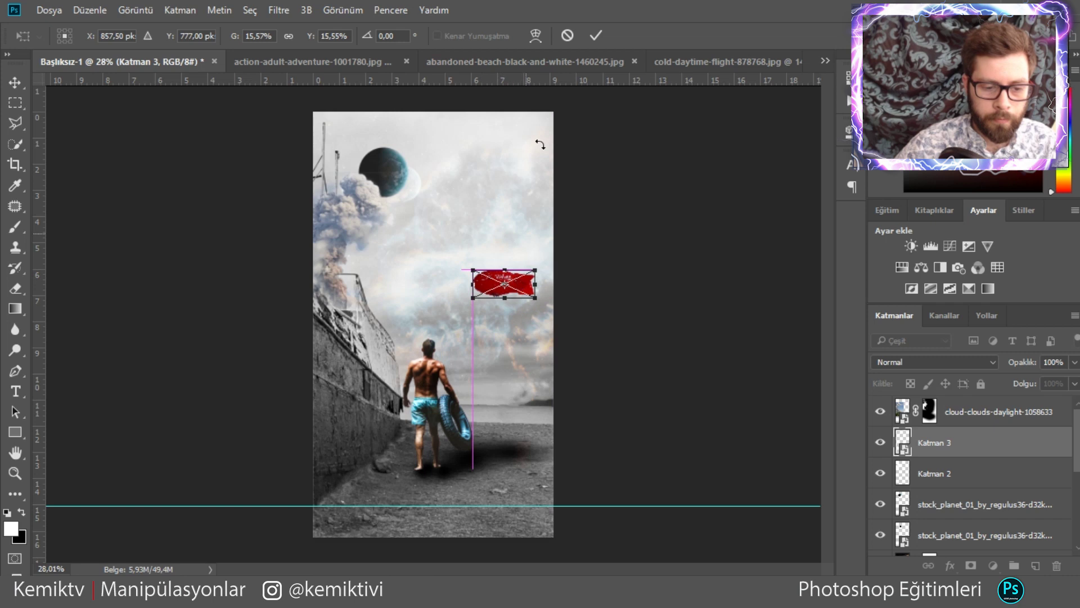
left_click(595, 36)
left_click(675, 231)
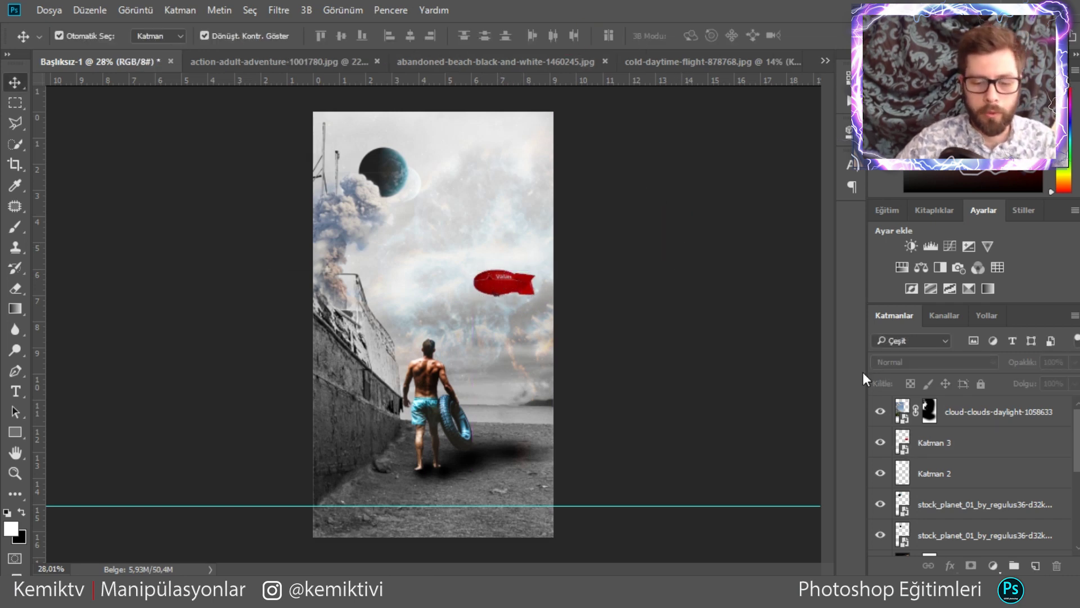
Open the airship smart object and raise Camera Raw exposure to +1.55.
left_click(521, 284)
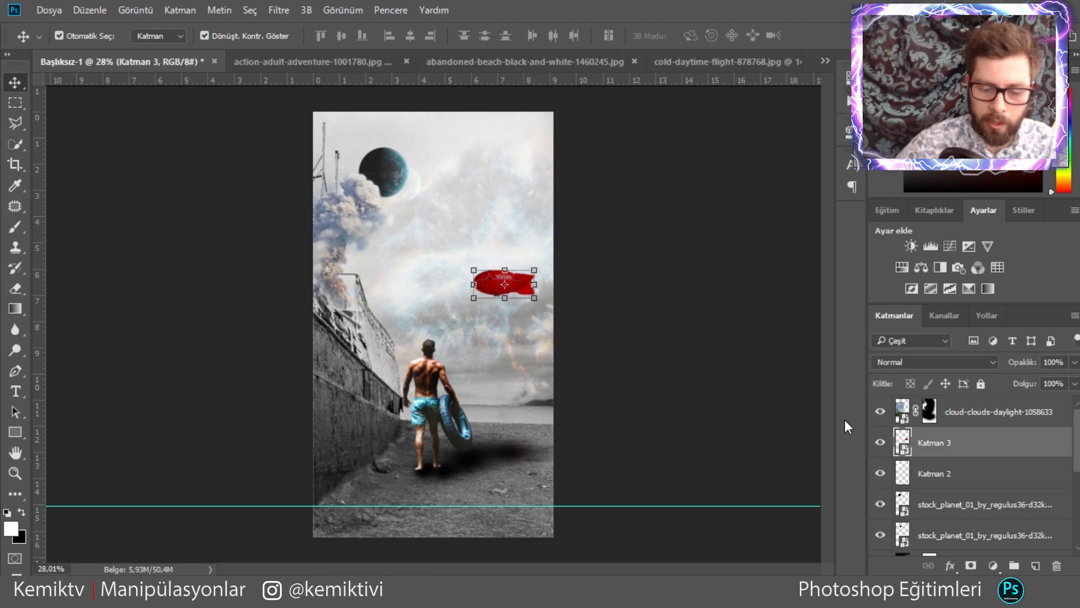
double_click(902, 441)
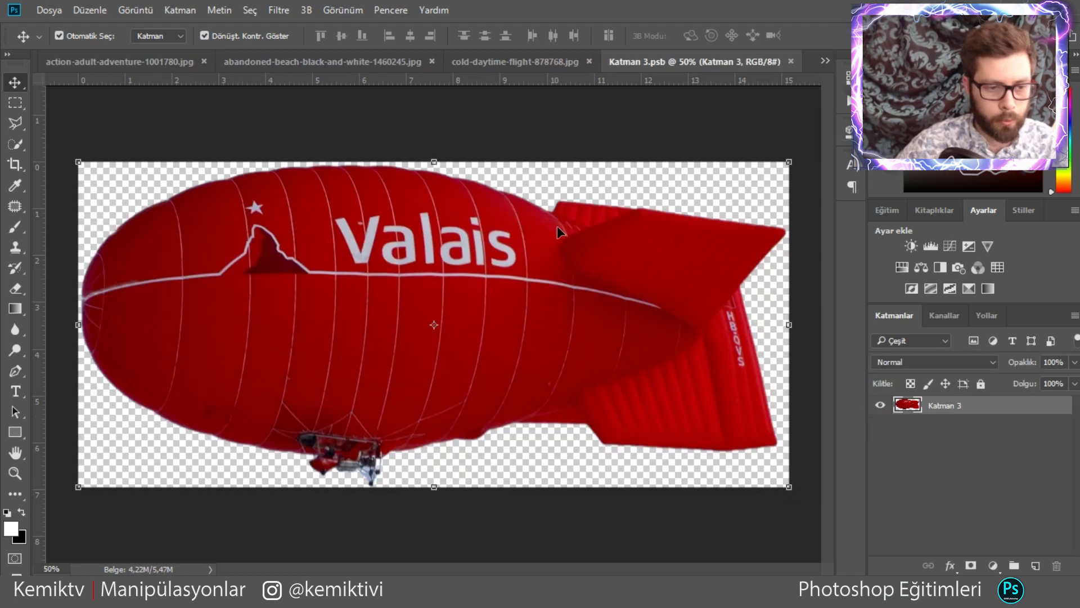
left_click(278, 10)
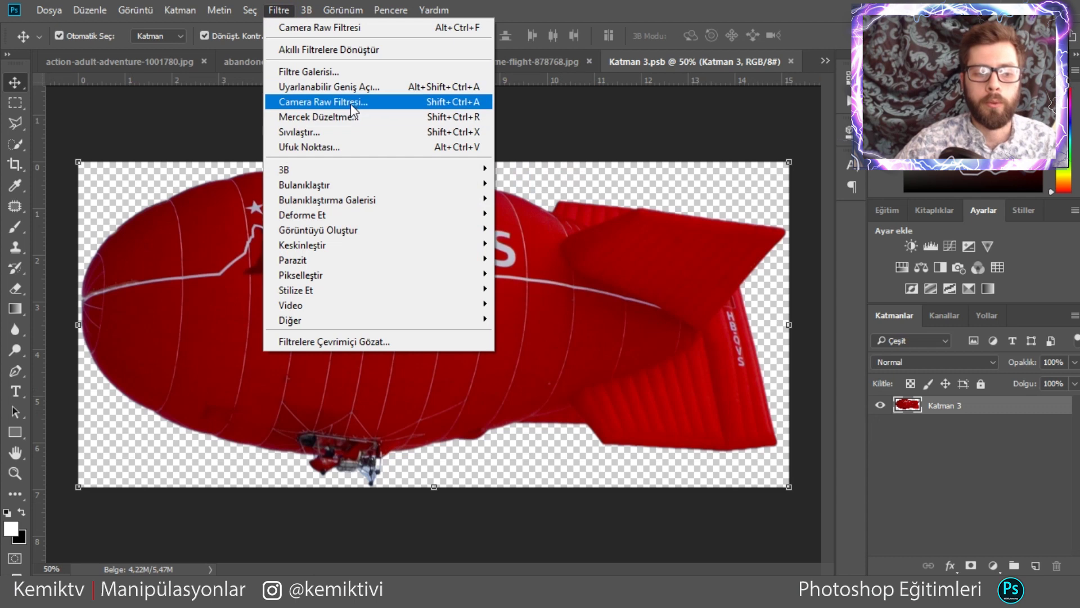
left_click(350, 103)
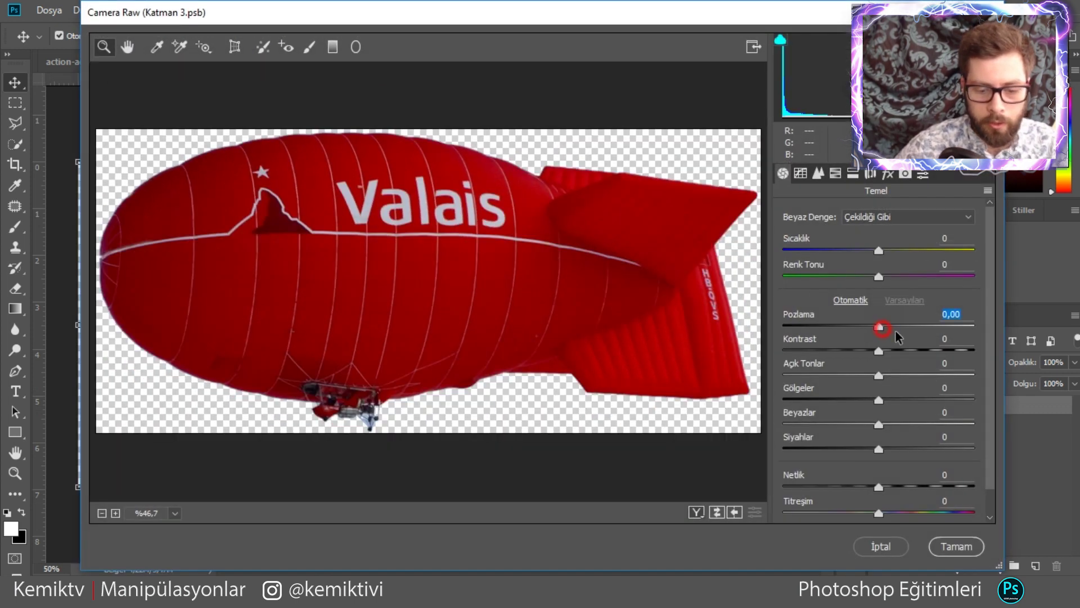
left_click_drag(896, 336, 912, 339)
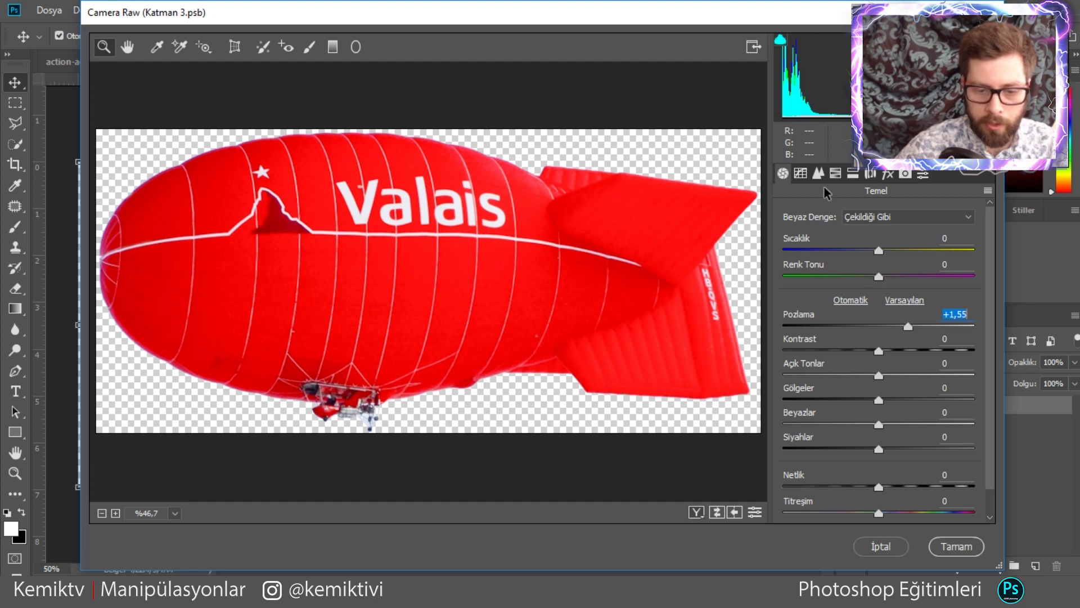
Lower red lightness, boost red saturation, shift red hue toward magenta, then apply and save.
left_click(835, 174)
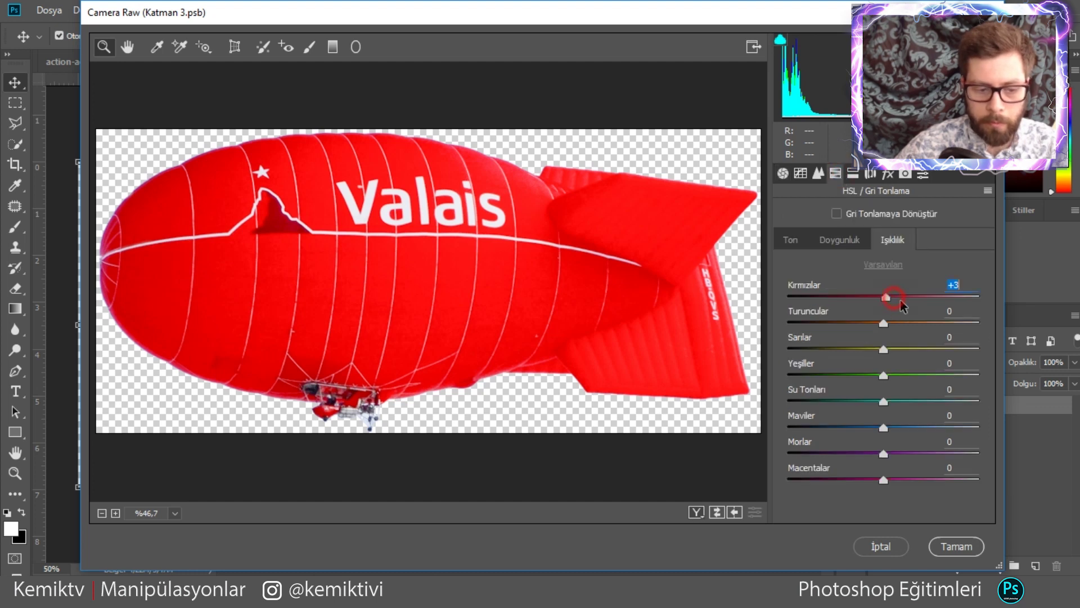
left_click_drag(901, 306, 870, 303)
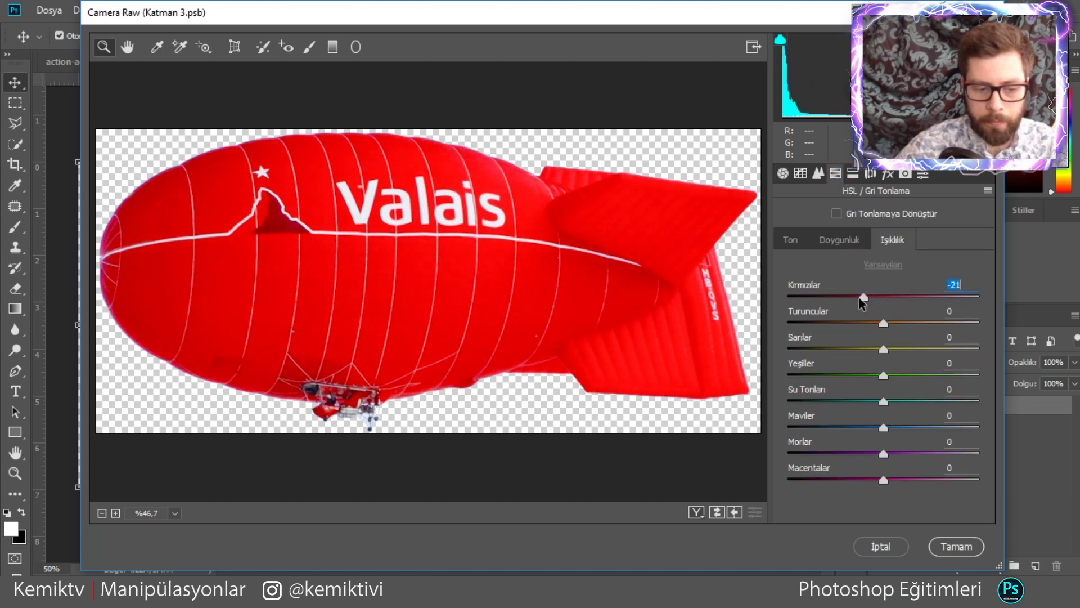
left_click(831, 246)
left_click_drag(891, 301, 951, 300)
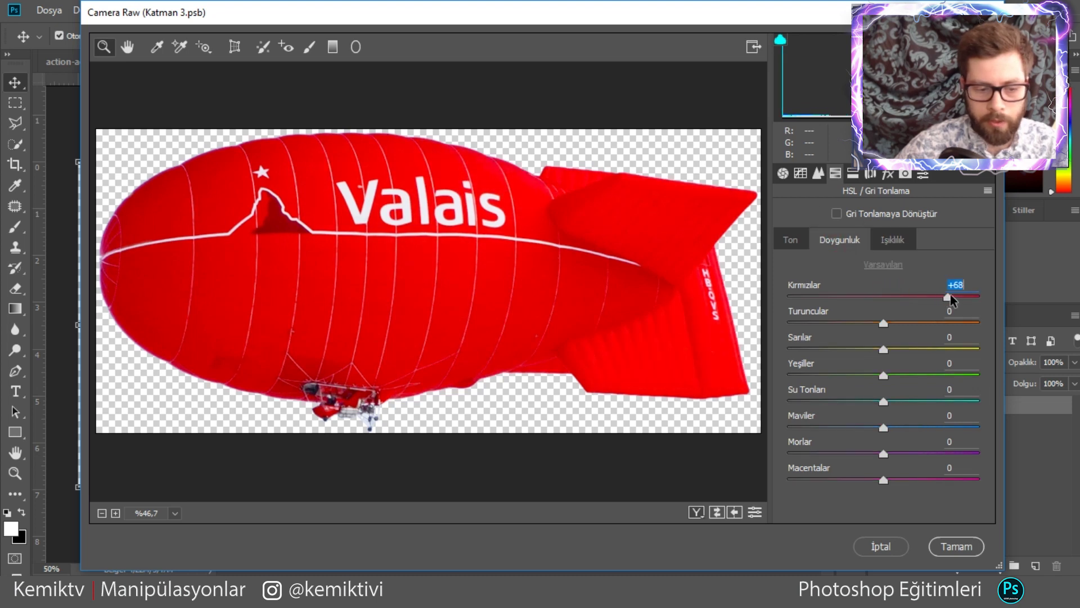
left_click(800, 242)
mouse_move(866, 298)
left_mouse_down()
mouse_move(812, 297)
mouse_move(840, 299)
left_mouse_up()
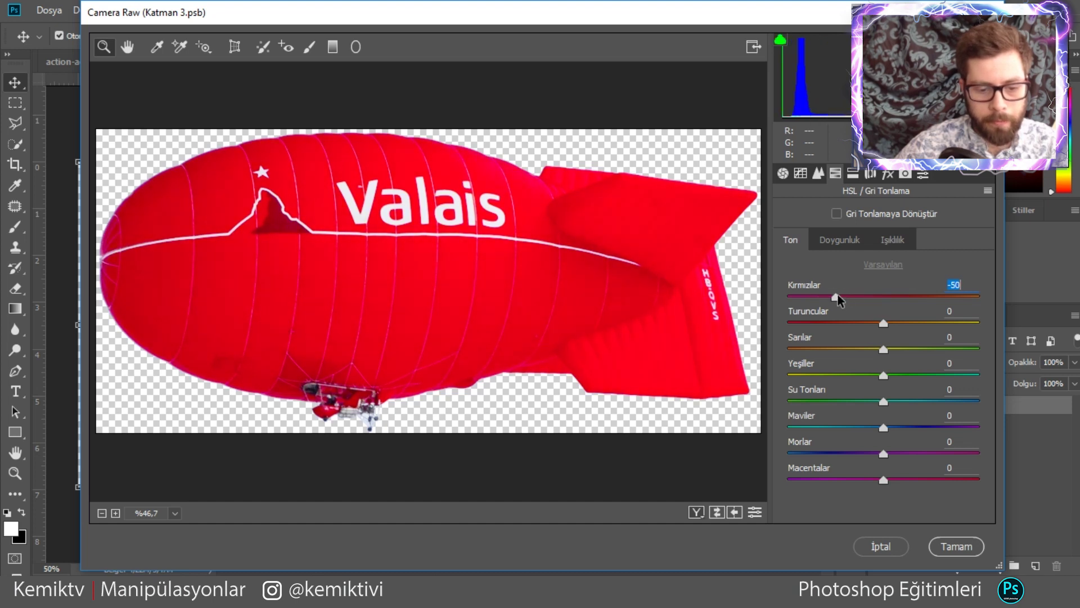
left_click(974, 547)
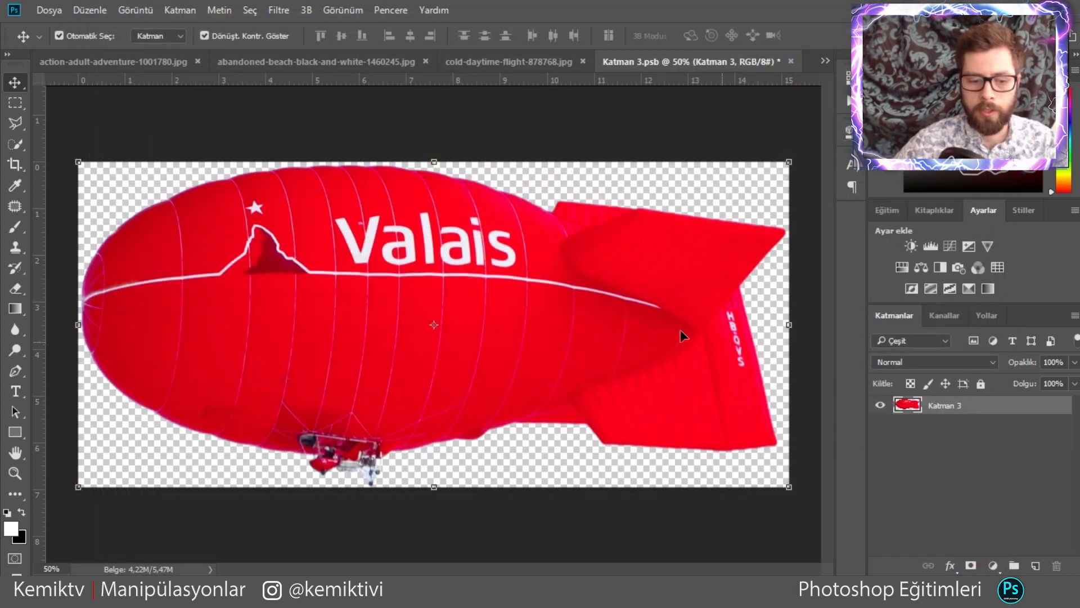
key("ctrl+s")
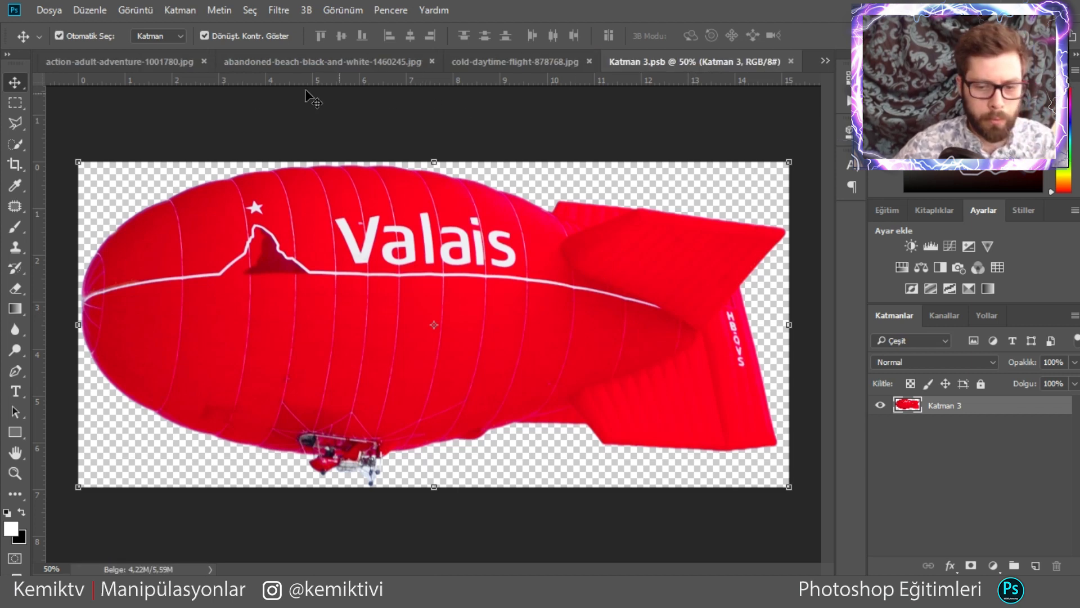
Switch back to the Başlıksız-1 wallpaper document and deselect the airship layer.
left_click(107, 63)
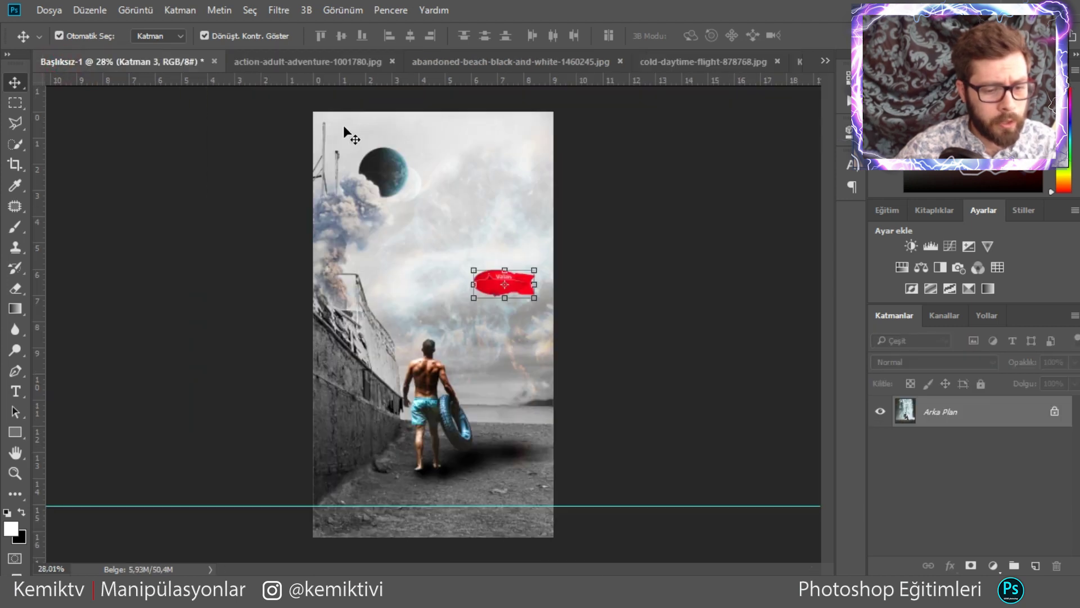
left_click(59, 62)
left_click(612, 201)
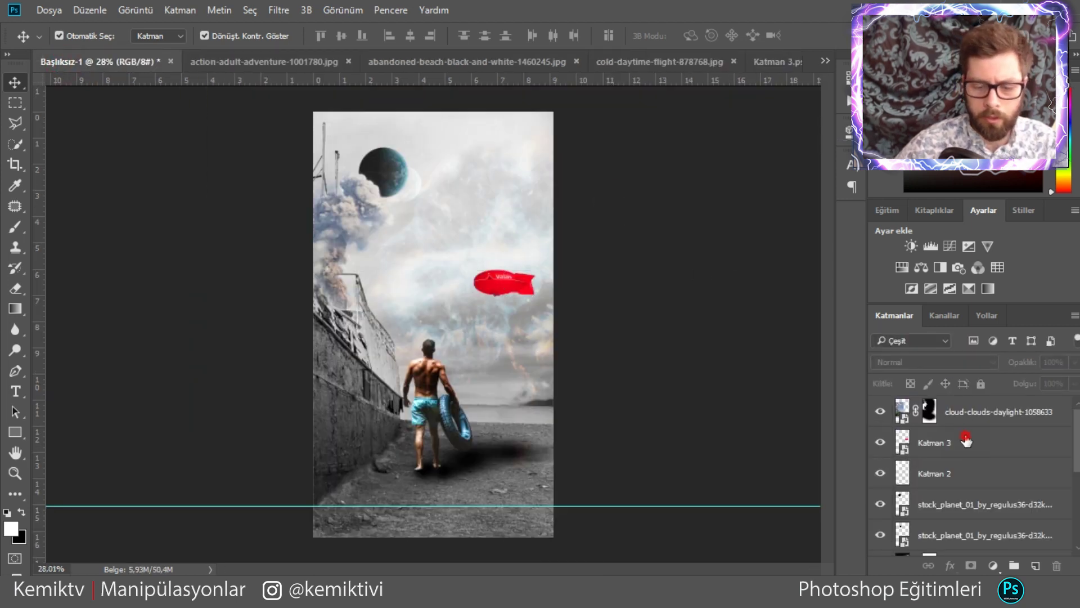
Drag Katman 3 below the planet layer and then below 715715main_holiday_full_full.
left_click_drag(966, 441, 967, 518)
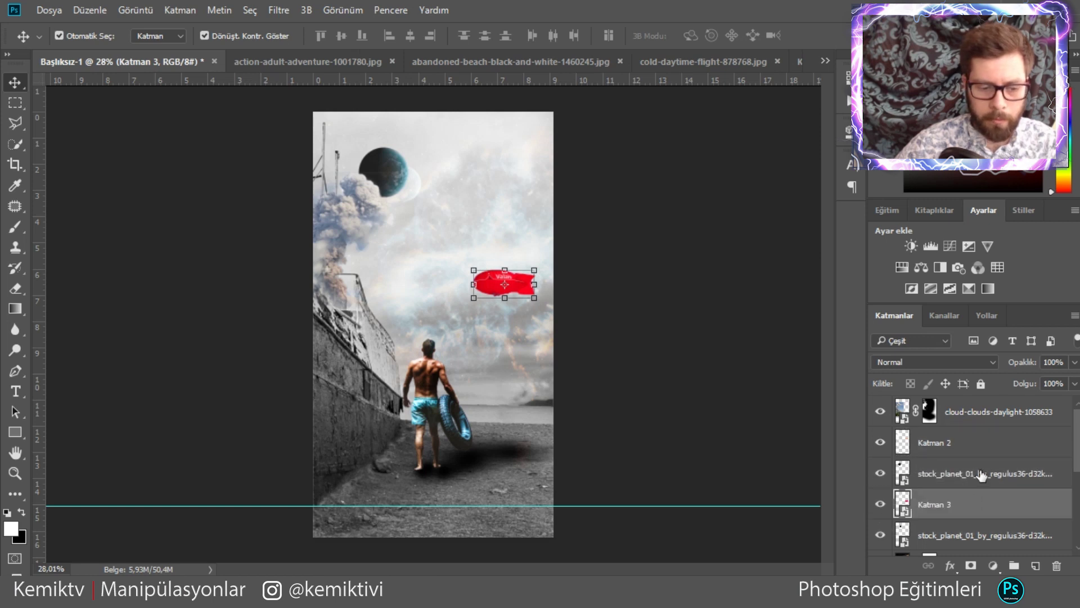
scroll(983, 465, "down", 2)
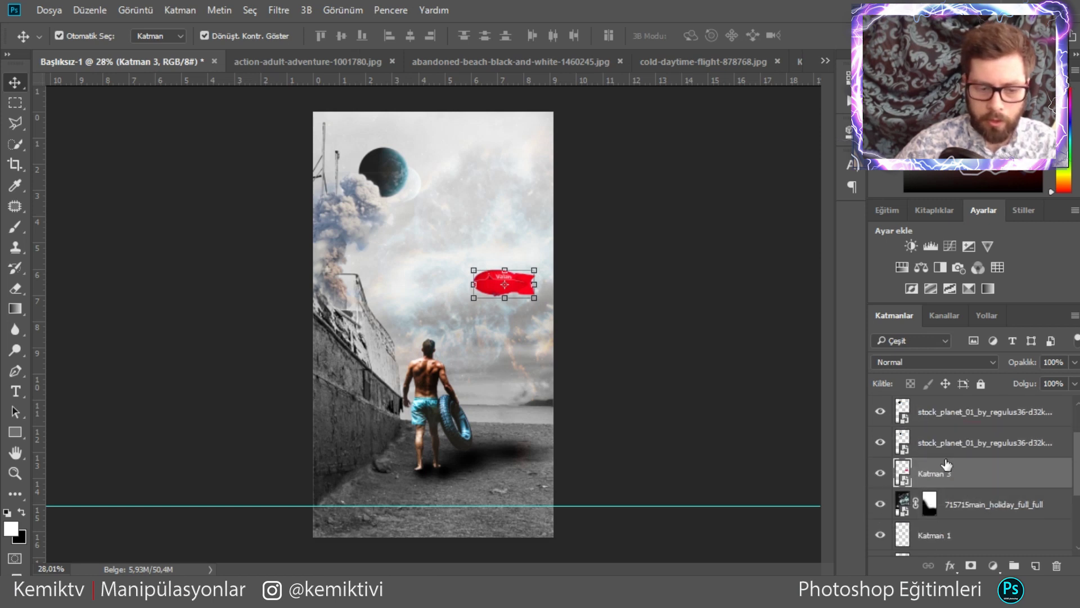
left_click_drag(972, 493, 990, 495)
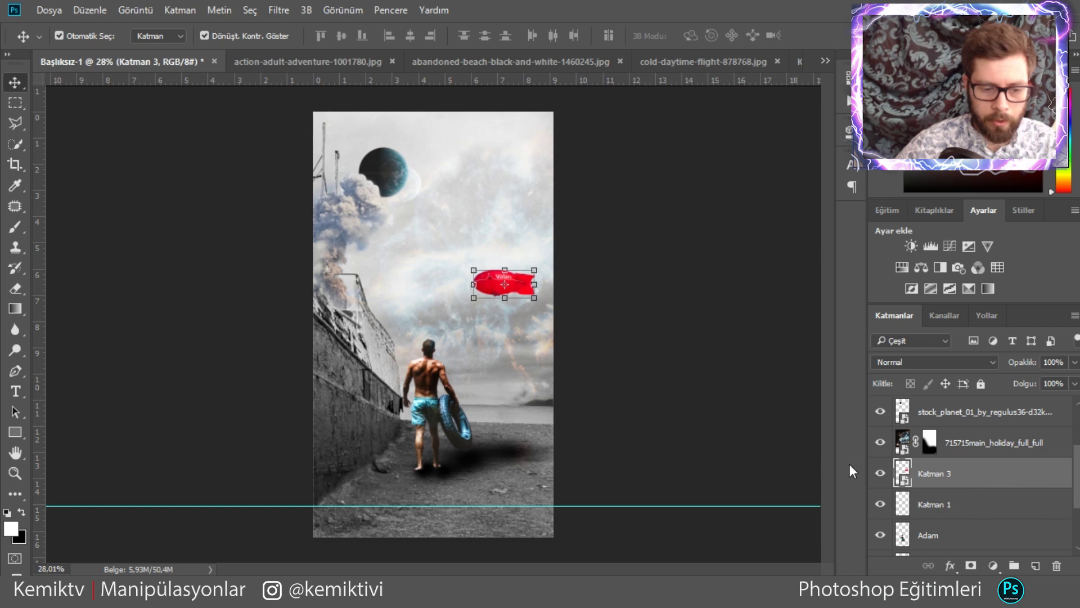
left_click(659, 366)
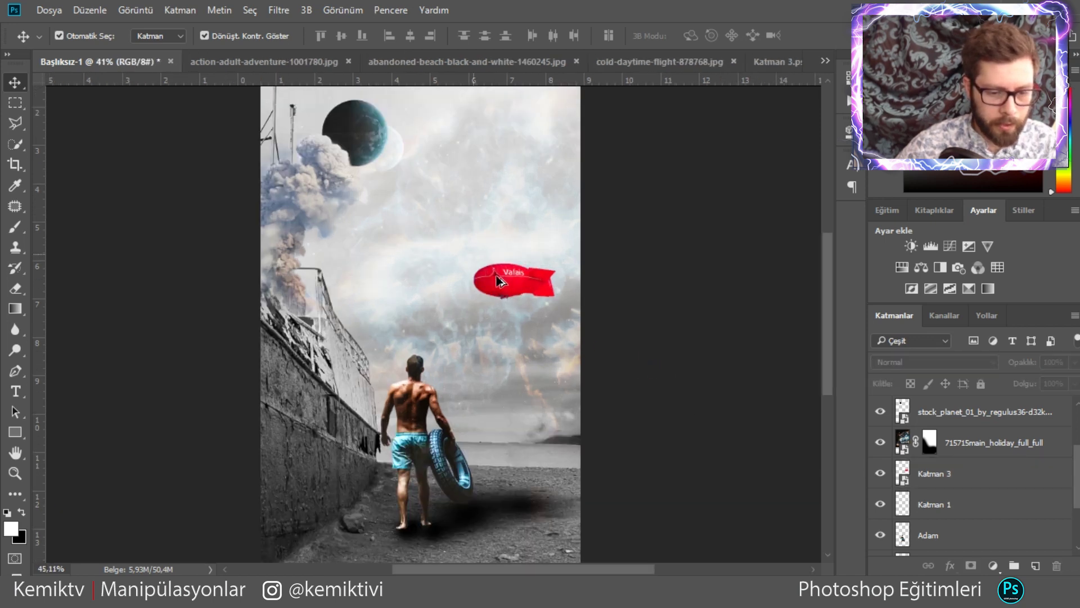
scroll(499, 283, "up", 2)
scroll(506, 293, "up", 2)
scroll(524, 316, "down", 2)
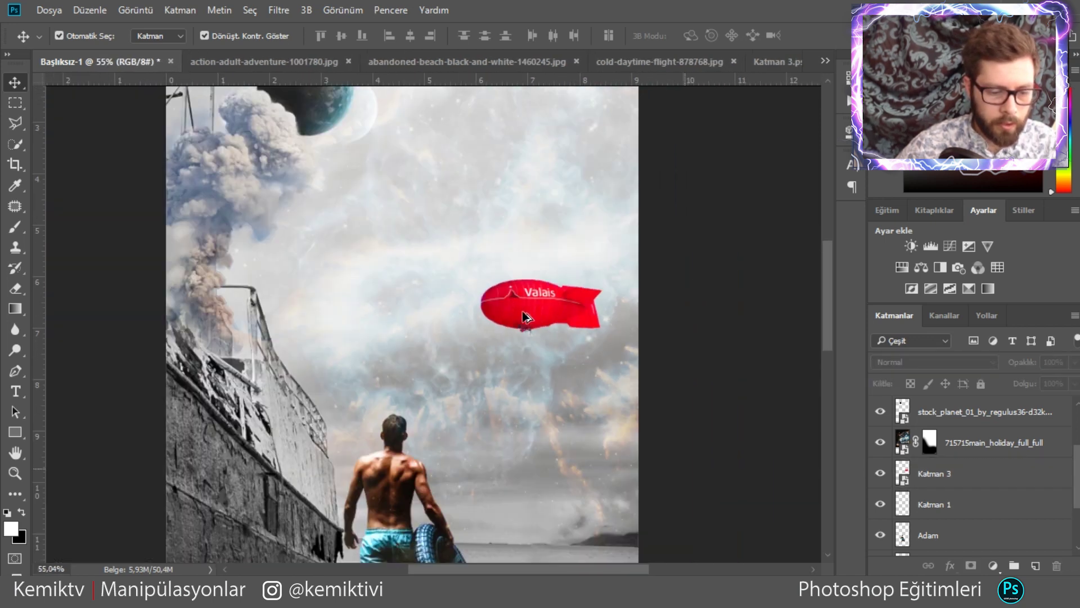
scroll(526, 310, "down", 1)
scroll(507, 338, "down", 1)
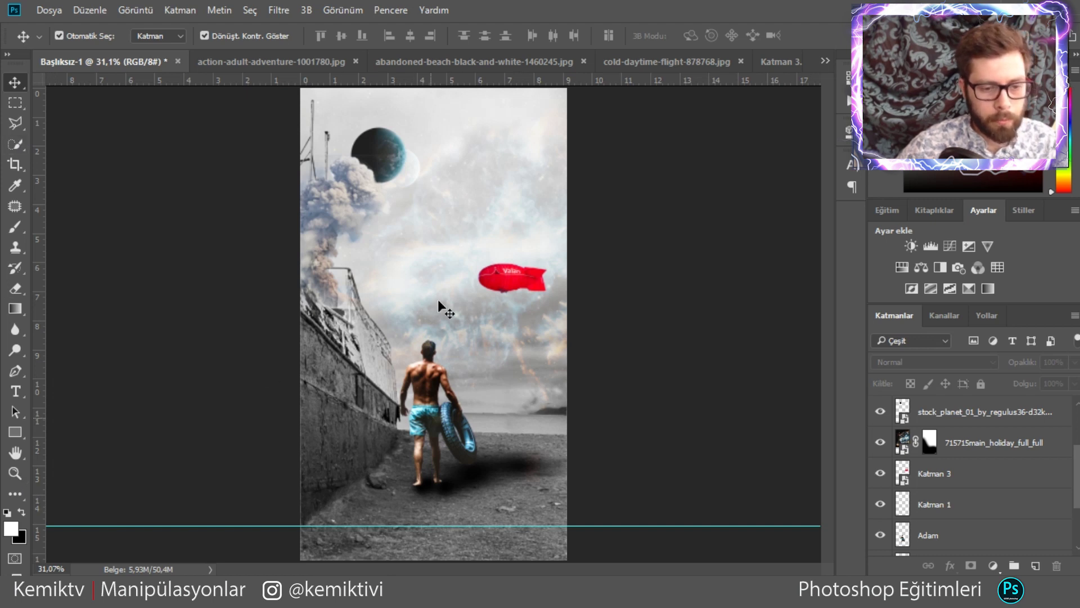
left_click(15, 164)
left_click(392, 219)
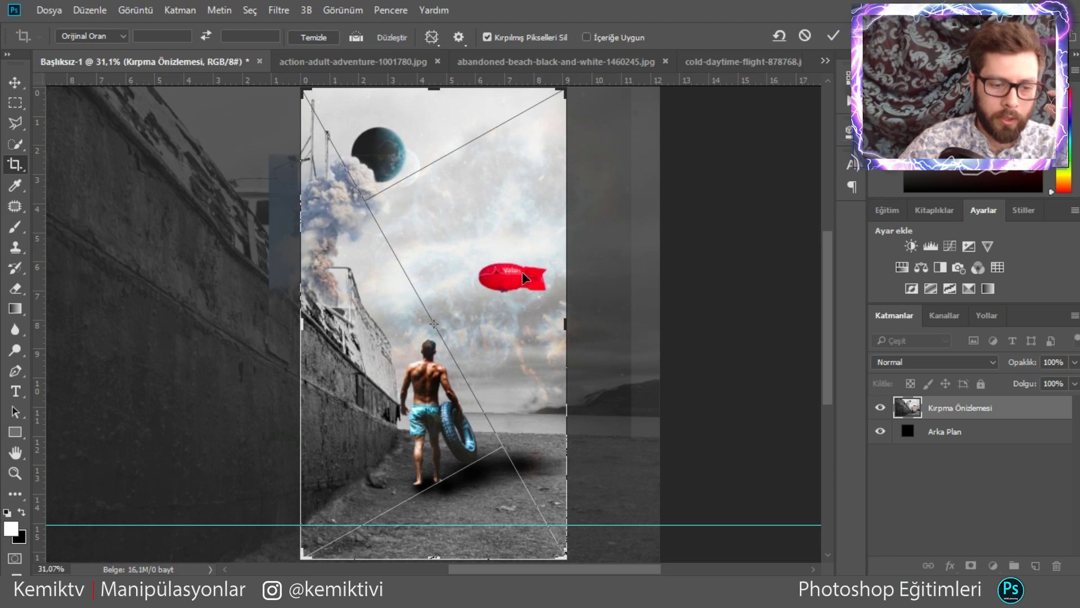
left_click(810, 36)
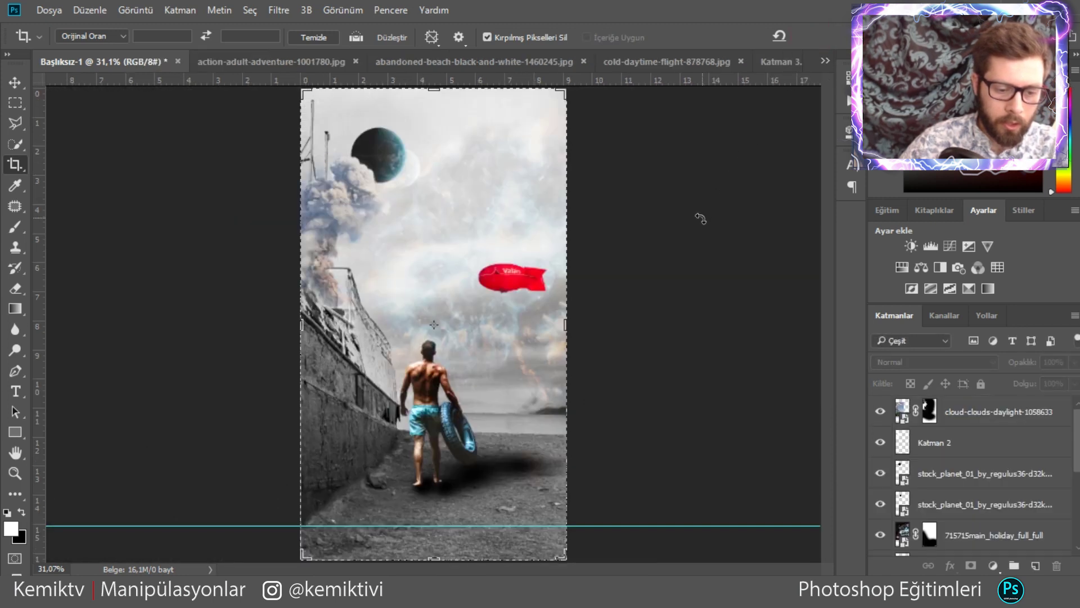